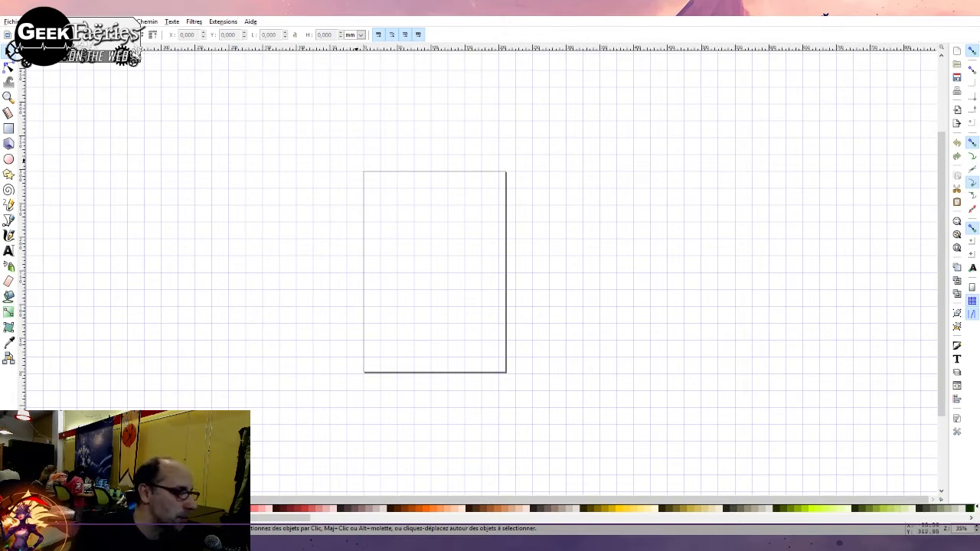
{"action": "left_click", "coordinate": [9, 159]}
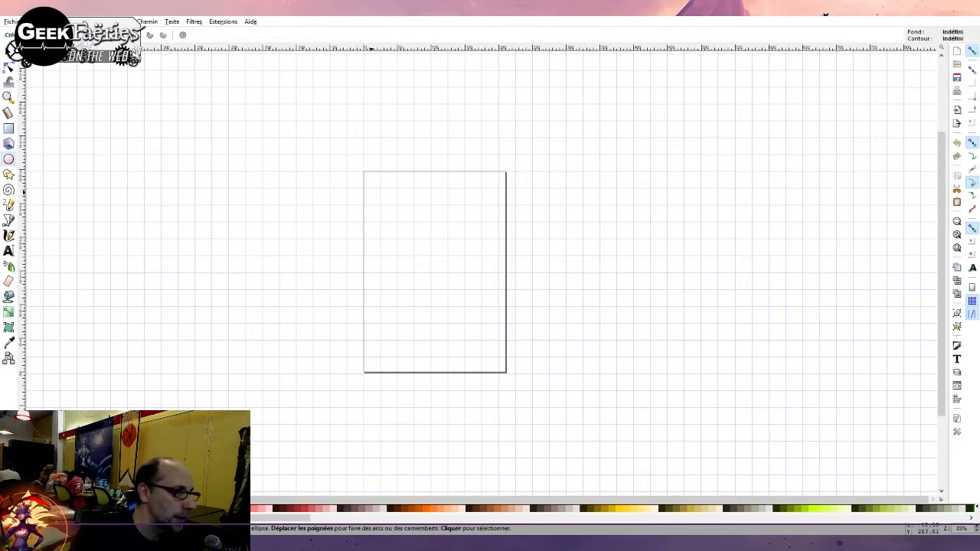
{"action": "left_click_drag", "start_coordinate": [397, 204], "coordinate": [431, 238]}
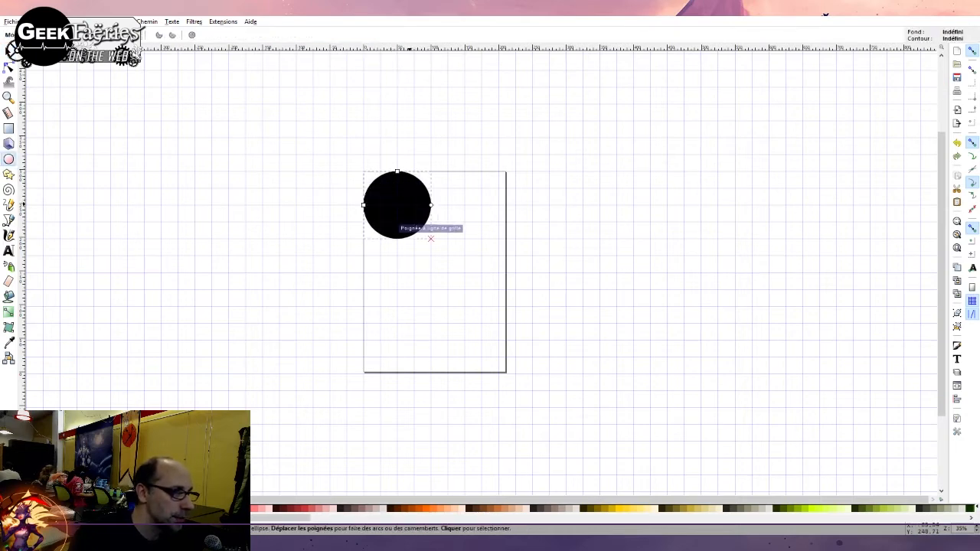
{"action": "scroll", "coordinate": [430, 238], "scroll_direction": "up", "scroll_amount": 8}
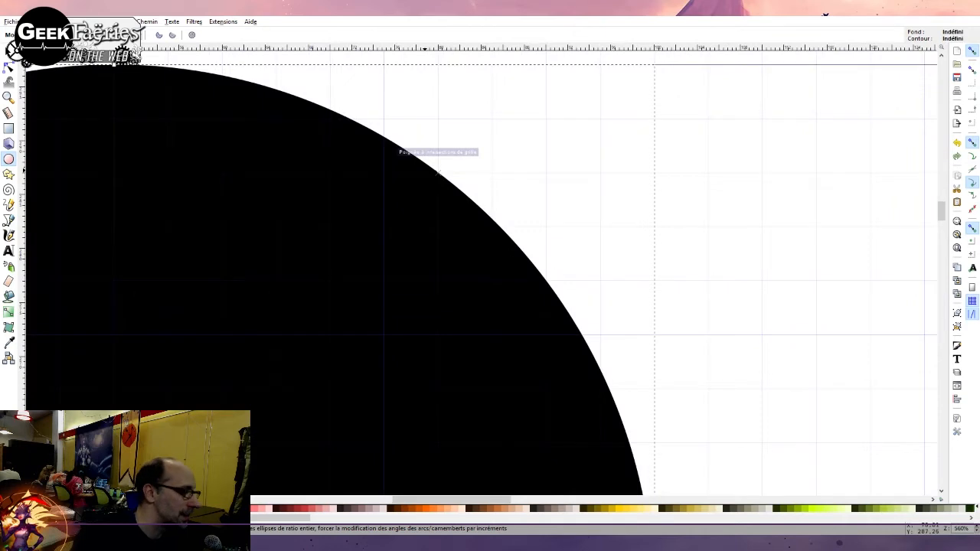
{"action": "scroll", "coordinate": [437, 174], "scroll_direction": "down", "scroll_amount": 9}
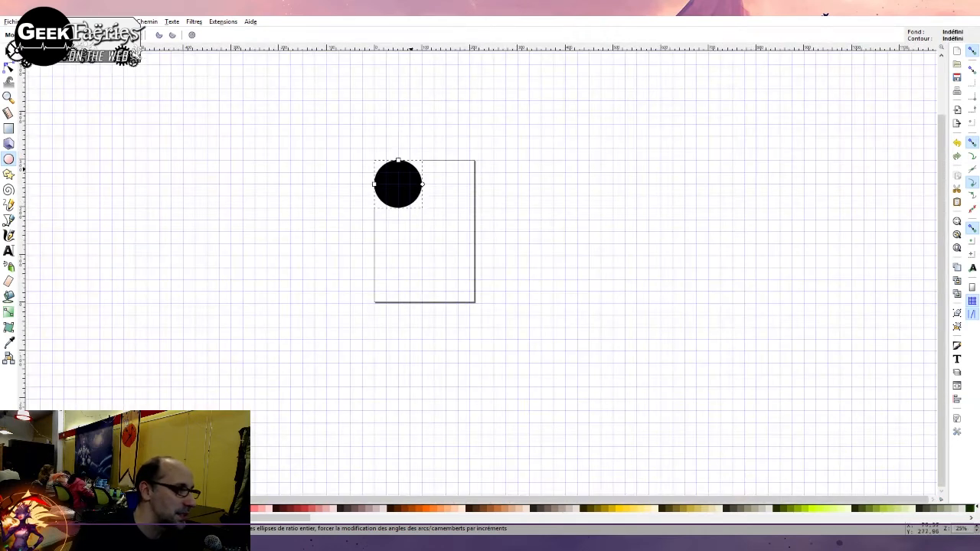
{"action": "key", "text": "Delete"}
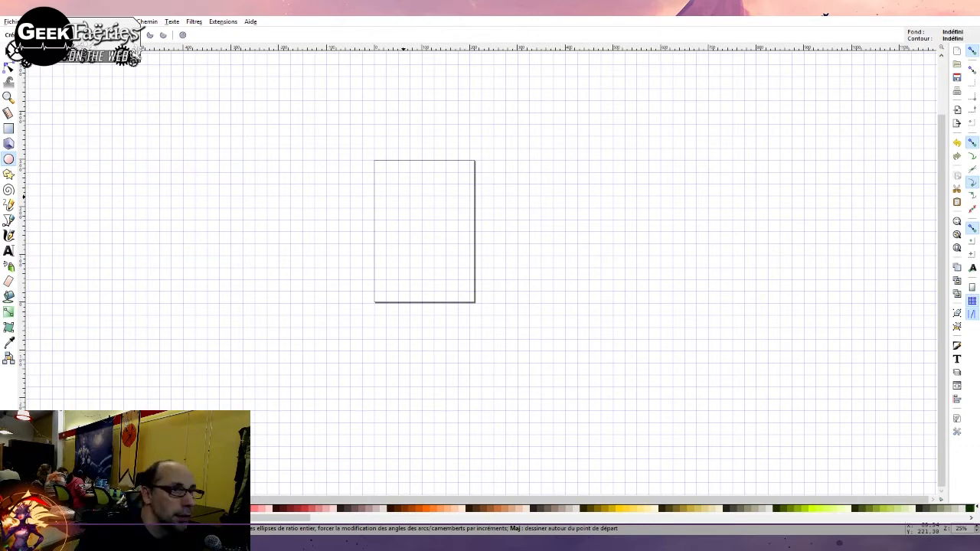
Show the docked Layers and Transform dialogs and make the Raccourci layer active
{"action": "key", "text": "F12"}
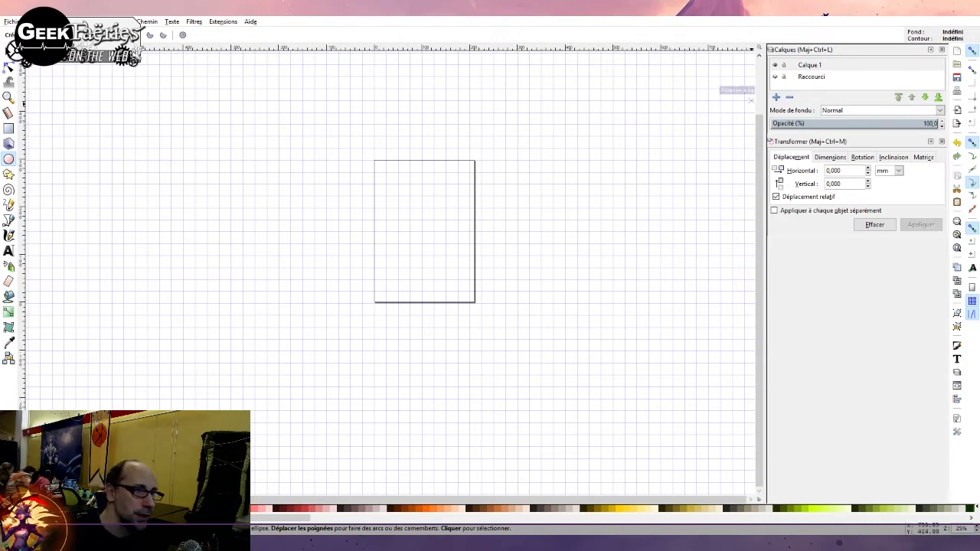
{"action": "left_click", "coordinate": [812, 77]}
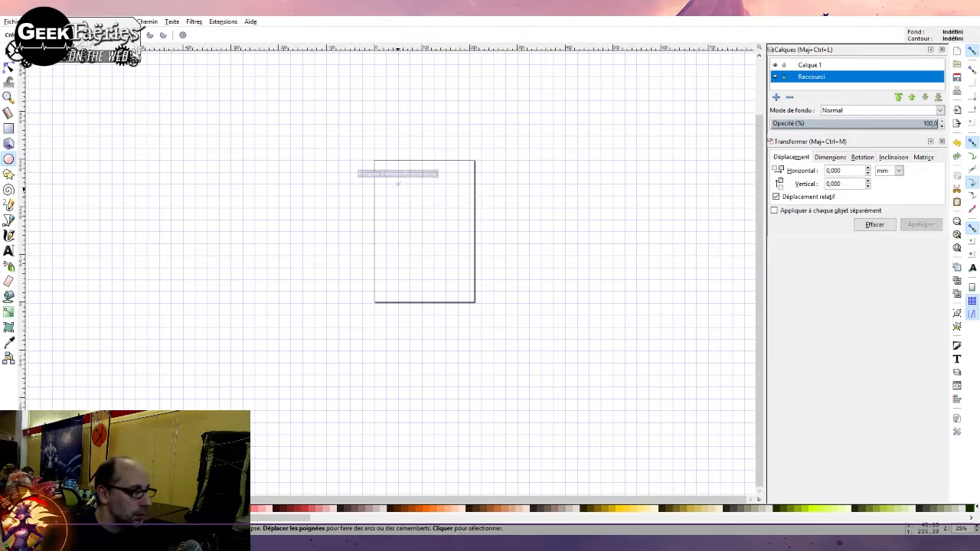
{"action": "scroll", "coordinate": [398, 184], "scroll_direction": "up", "scroll_amount": 1}
{"action": "scroll", "coordinate": [399, 190], "scroll_direction": "up", "scroll_amount": 2}
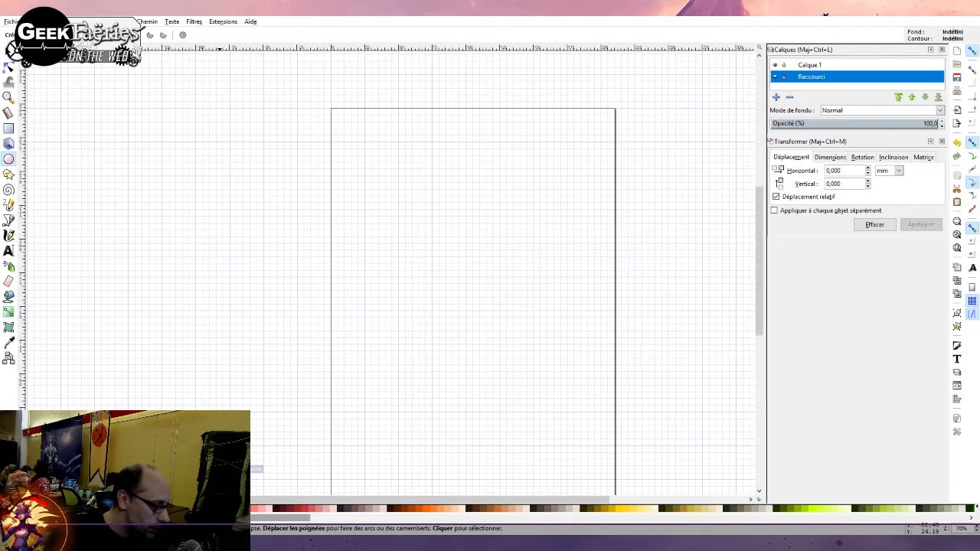
{"action": "left_click", "coordinate": [188, 528]}
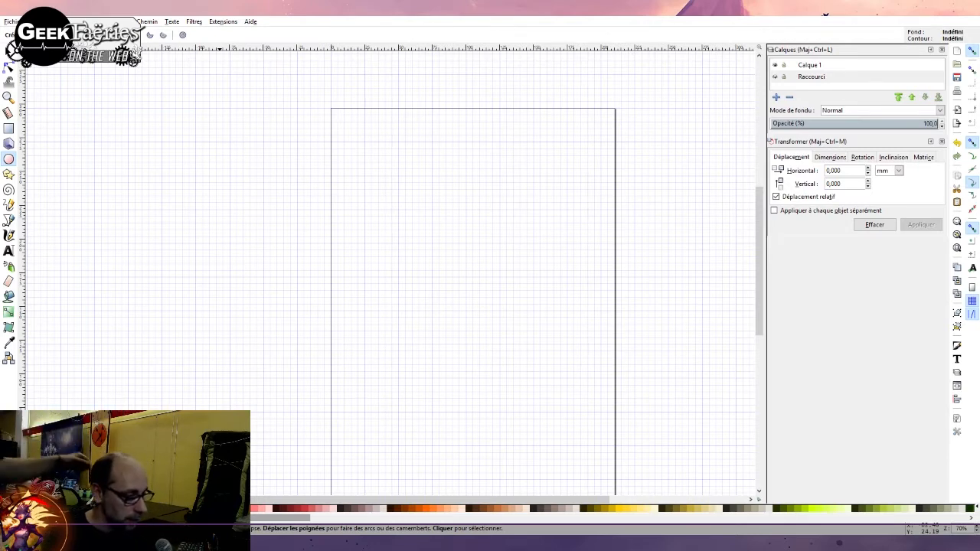
{"action": "left_click", "coordinate": [812, 76]}
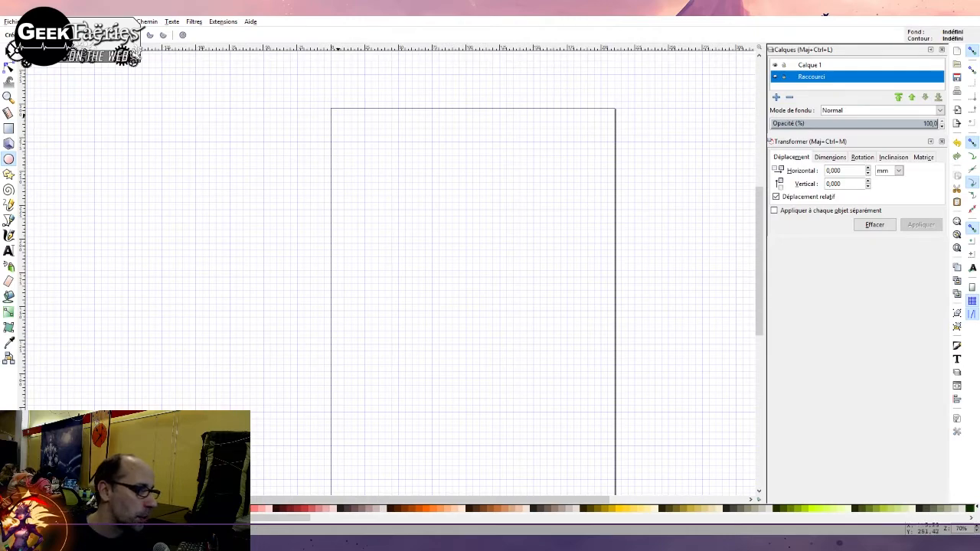
{"action": "scroll", "coordinate": [335, 108], "scroll_direction": "up", "scroll_amount": 5}
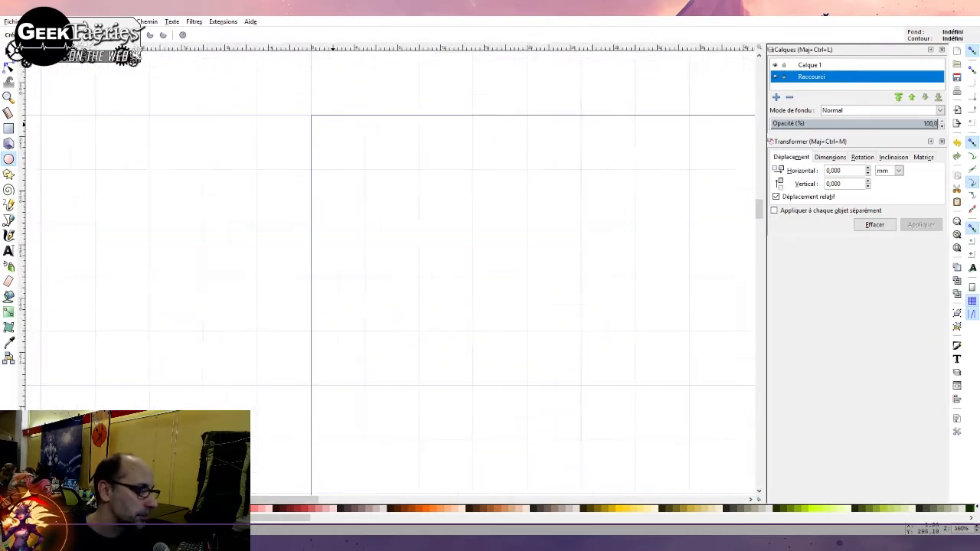
{"action": "scroll", "coordinate": [363, 141], "scroll_direction": "down", "scroll_amount": 1}
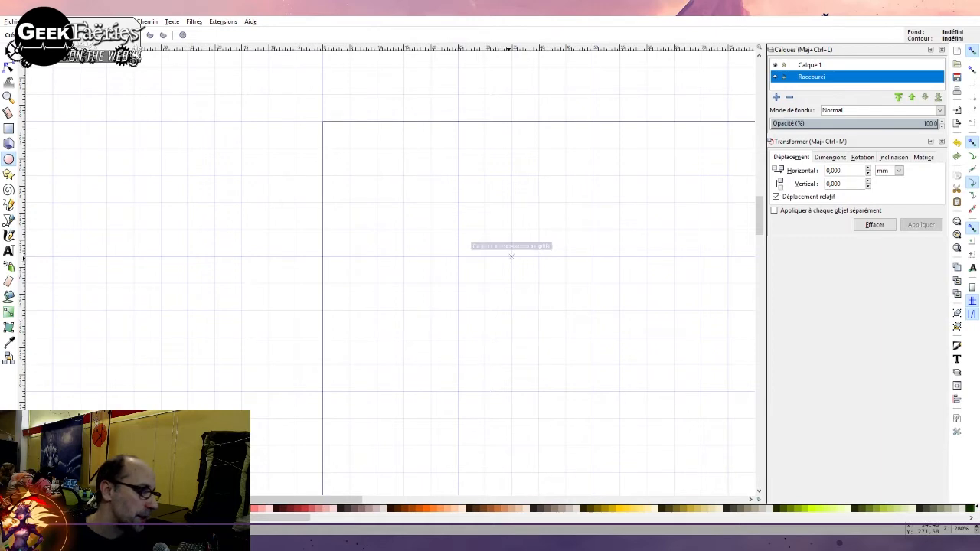
{"action": "scroll", "coordinate": [457, 280], "scroll_direction": "down", "scroll_amount": 3}
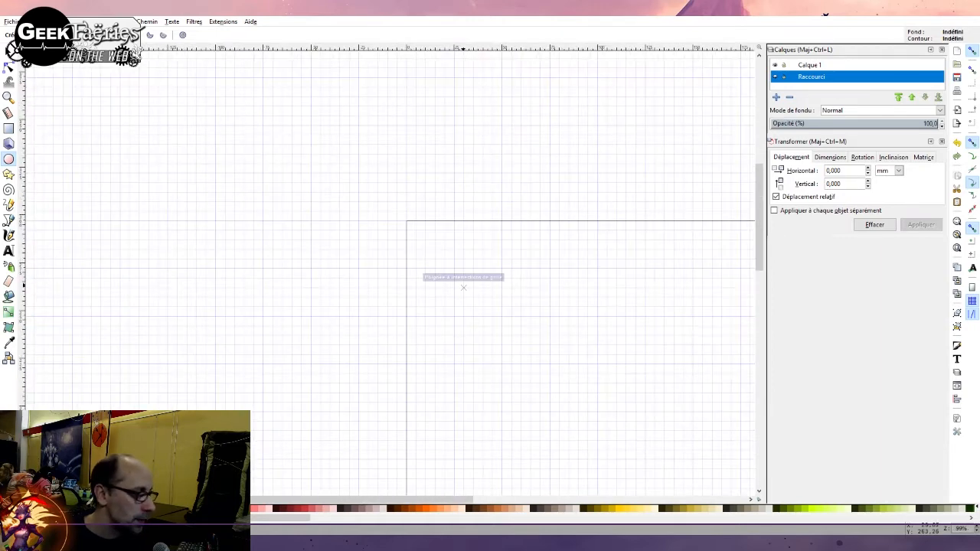
{"action": "scroll", "coordinate": [459, 286], "scroll_direction": "right", "scroll_amount": 9}
{"action": "scroll", "coordinate": [460, 286], "scroll_direction": "down", "scroll_amount": 2}
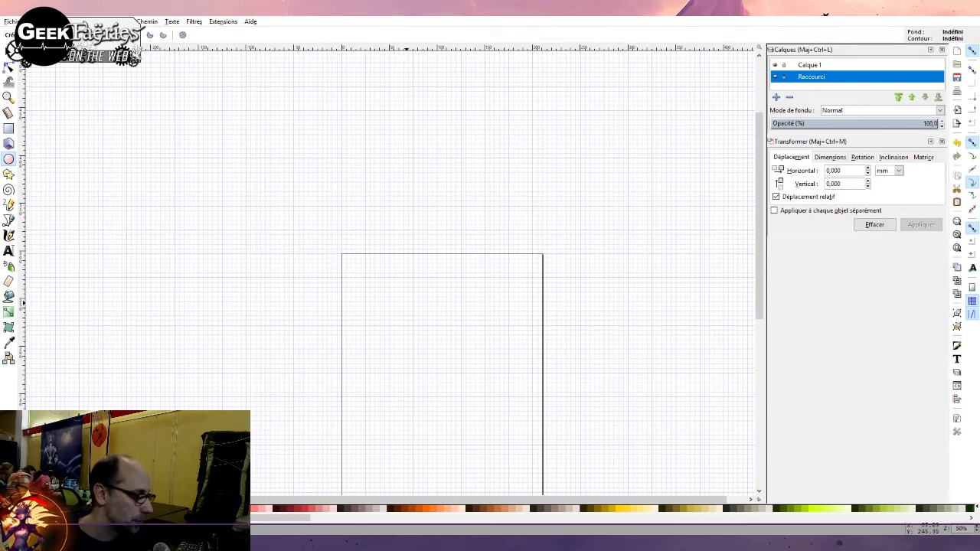
{"action": "scroll", "coordinate": [390, 268], "scroll_direction": "down", "scroll_amount": 2}
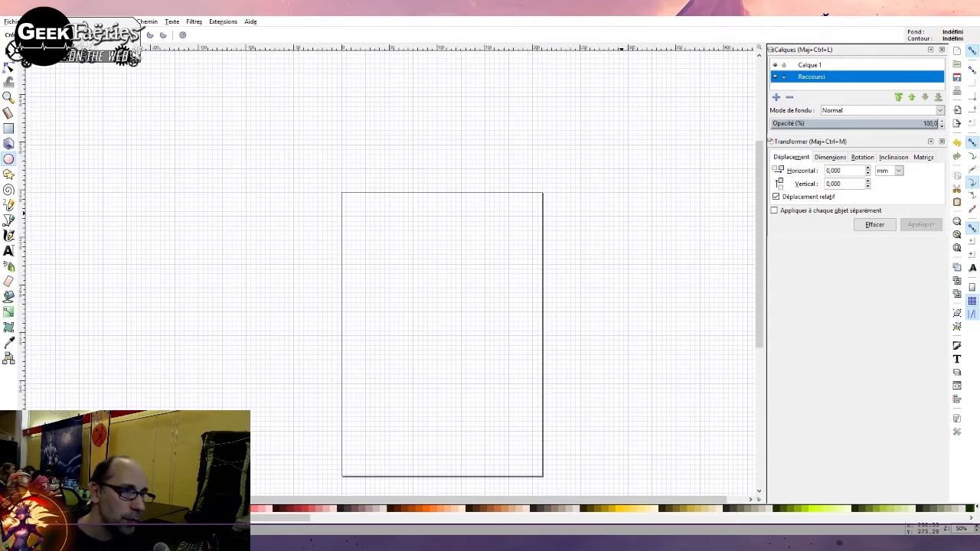
Add a new layer directly above the Raccourci layer and name it schema
{"action": "left_click", "coordinate": [776, 97]}
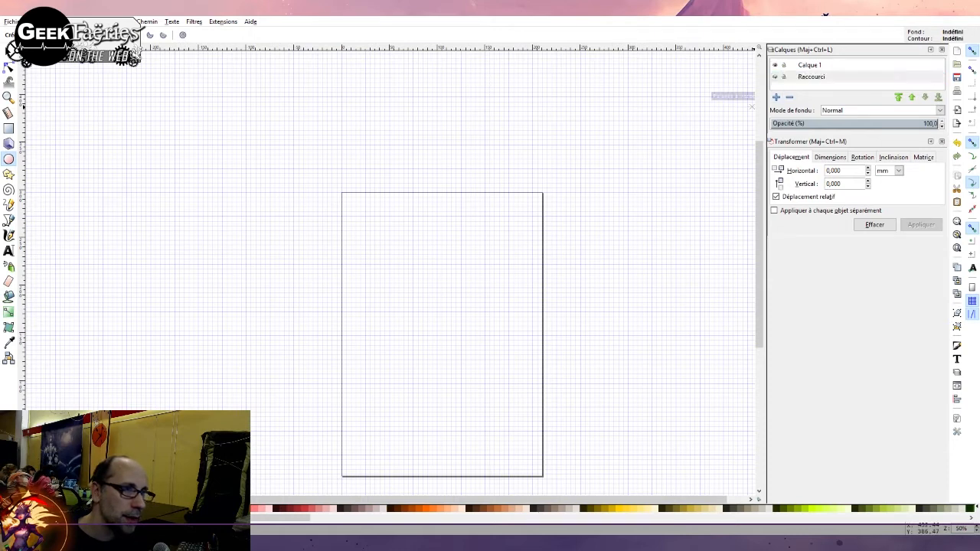
{"action": "key", "text": "Return"}
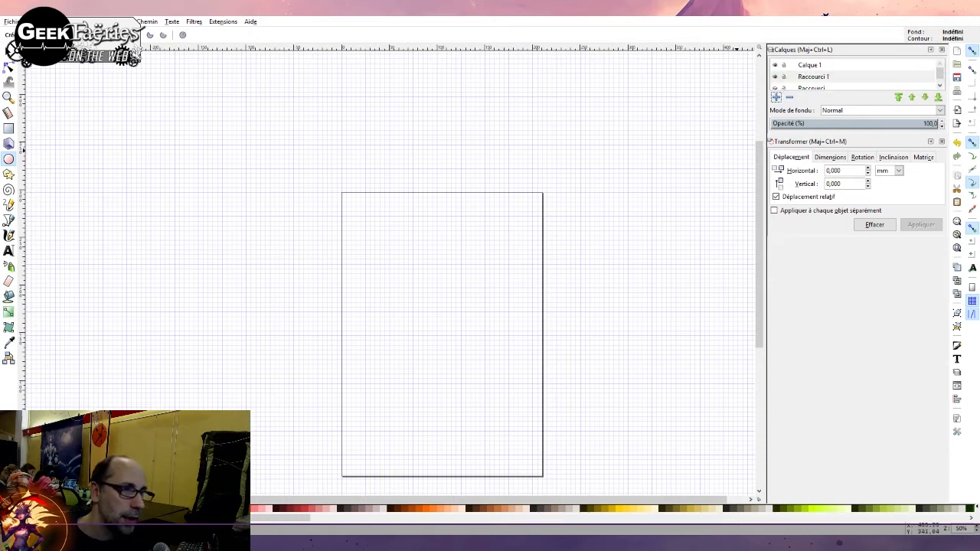
{"action": "double_click", "coordinate": [813, 77]}
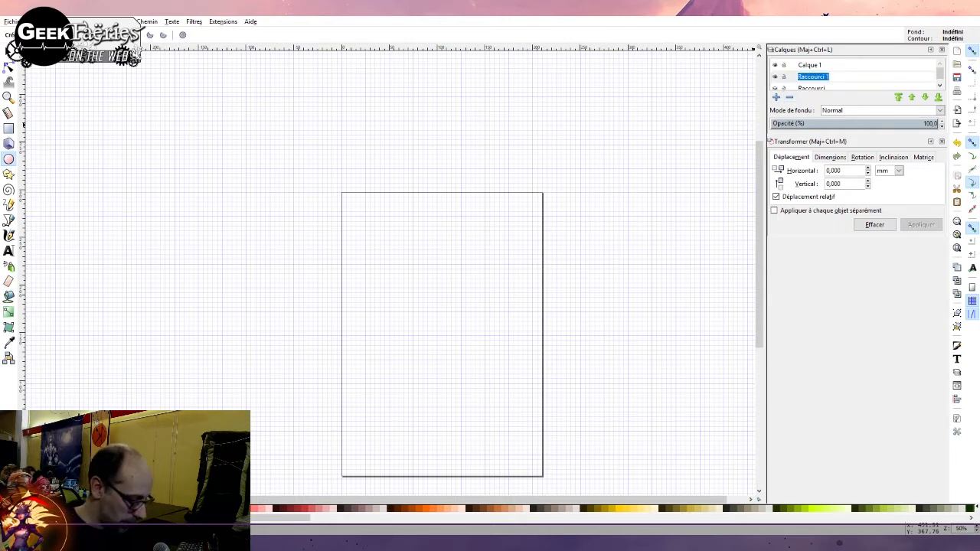
{"action": "type", "text": "sche"}
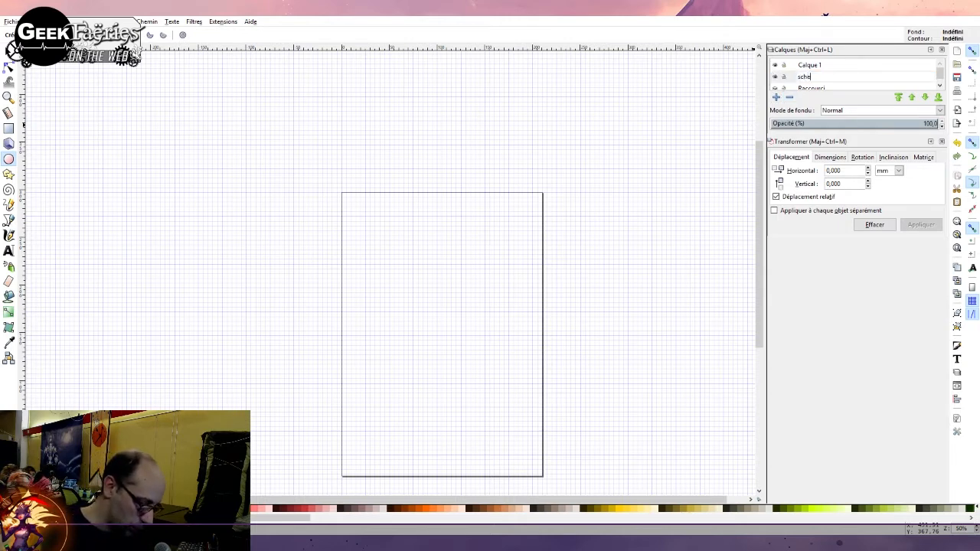
{"action": "type", "text": "ma"}
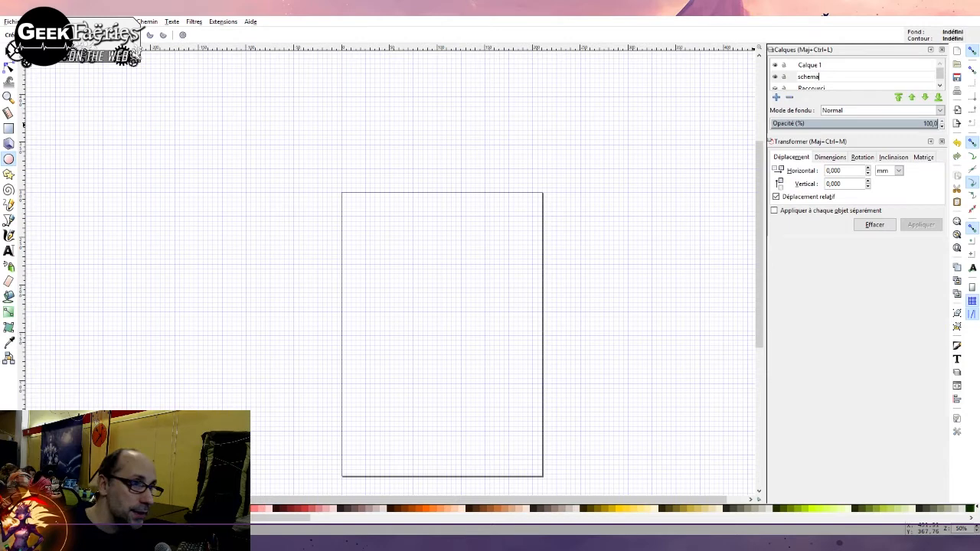
{"action": "key", "text": "Return"}
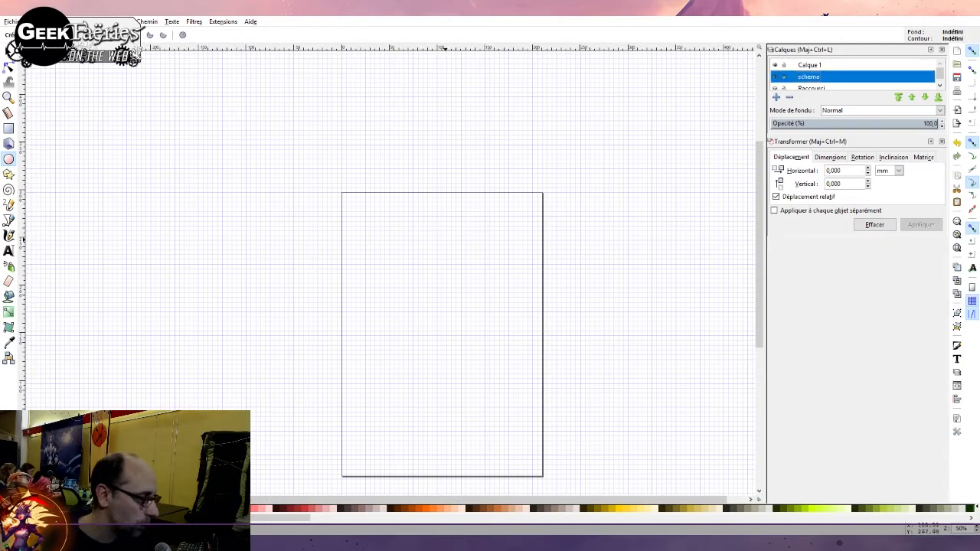
Draw a circle 100 mm in diameter on the schema layer and move it to about X 10.7 mm, Y 179.6 mm
{"action": "scroll", "coordinate": [440, 268], "scroll_direction": "down", "scroll_amount": 2}
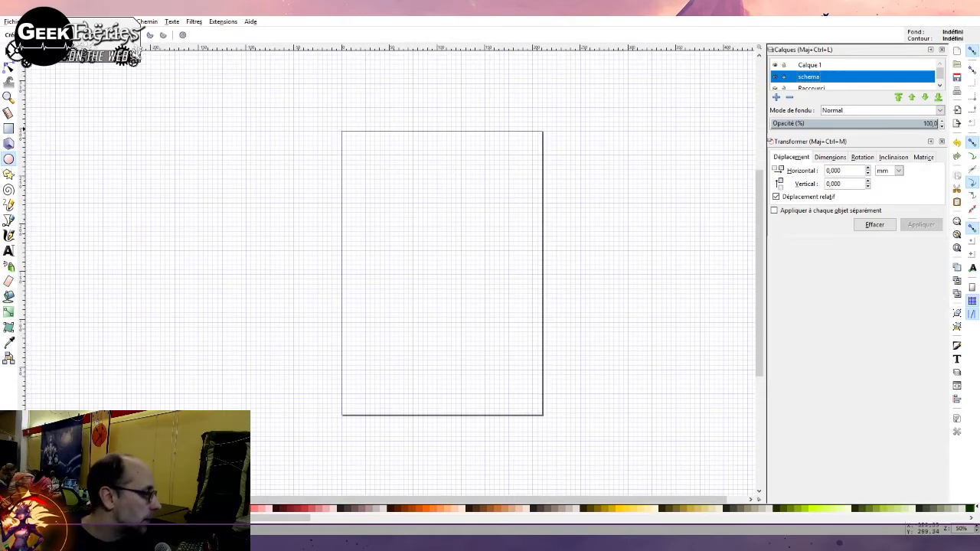
{"action": "key", "text": "r"}
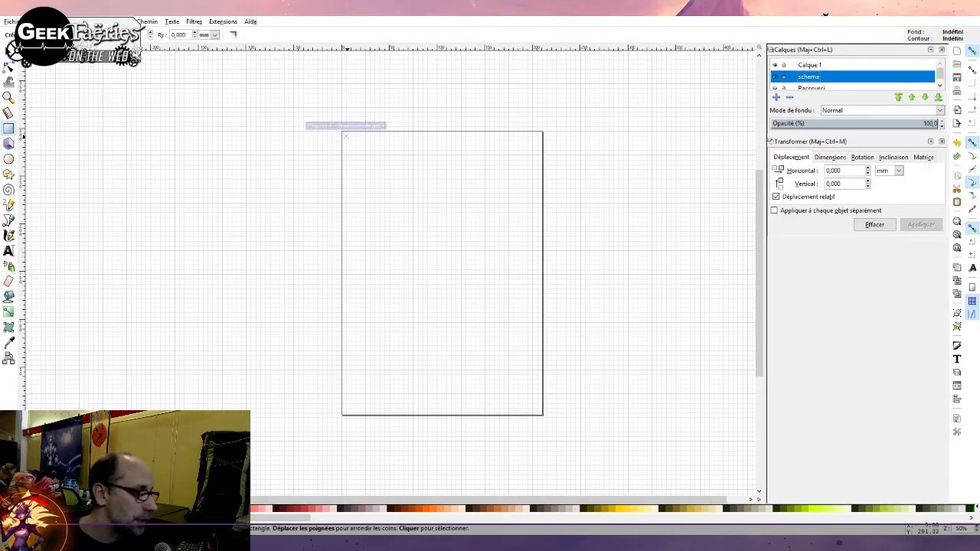
{"action": "key", "text": "e"}
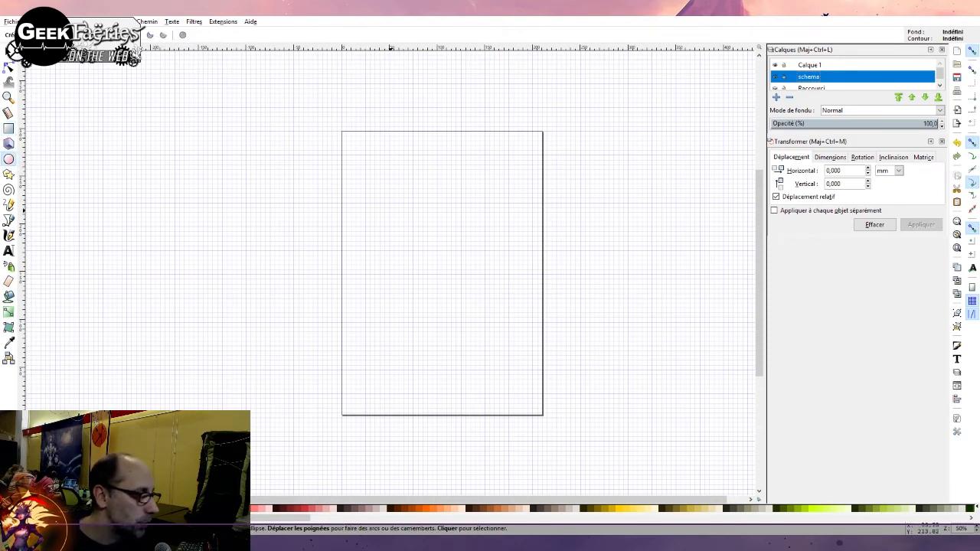
{"action": "mouse_move", "coordinate": [389, 212]}
{"action": "left_mouse_down"}
{"action": "mouse_move", "coordinate": [433, 255]}
{"action": "mouse_move", "coordinate": [341, 165]}
{"action": "left_mouse_up"}
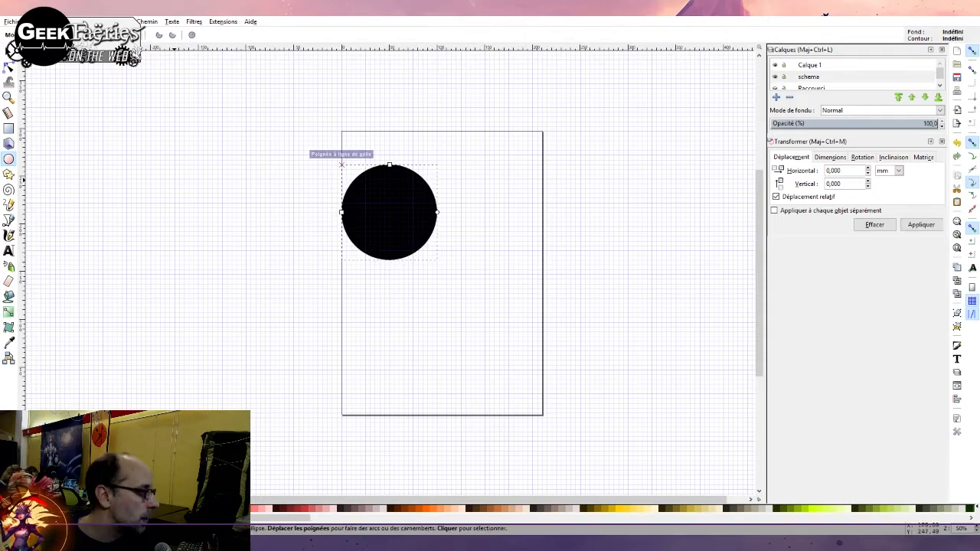
{"action": "left_click", "coordinate": [8, 52]}
{"action": "left_click_drag", "start_coordinate": [378, 199], "coordinate": [387, 181]}
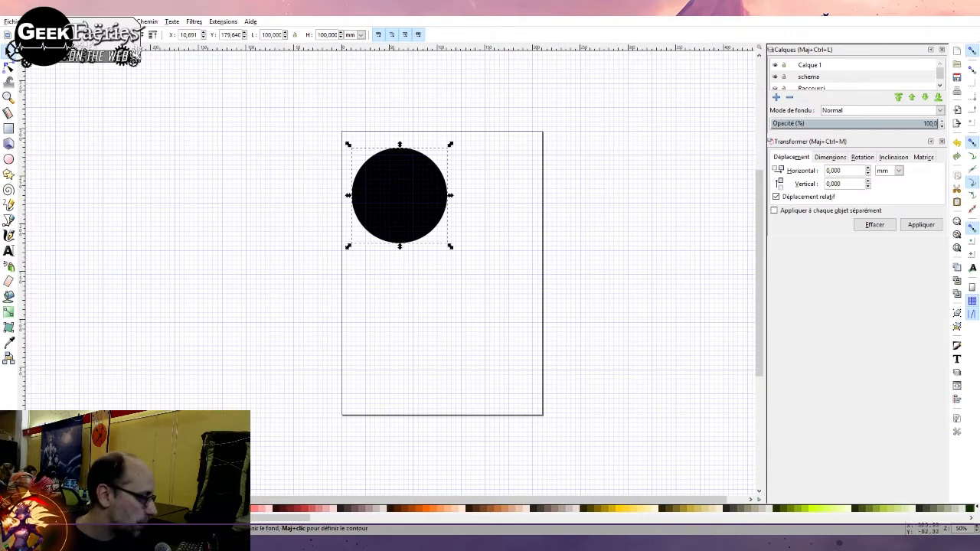
Remove the circle's fill and give it a black outline
{"action": "left_click", "coordinate": [5, 508]}
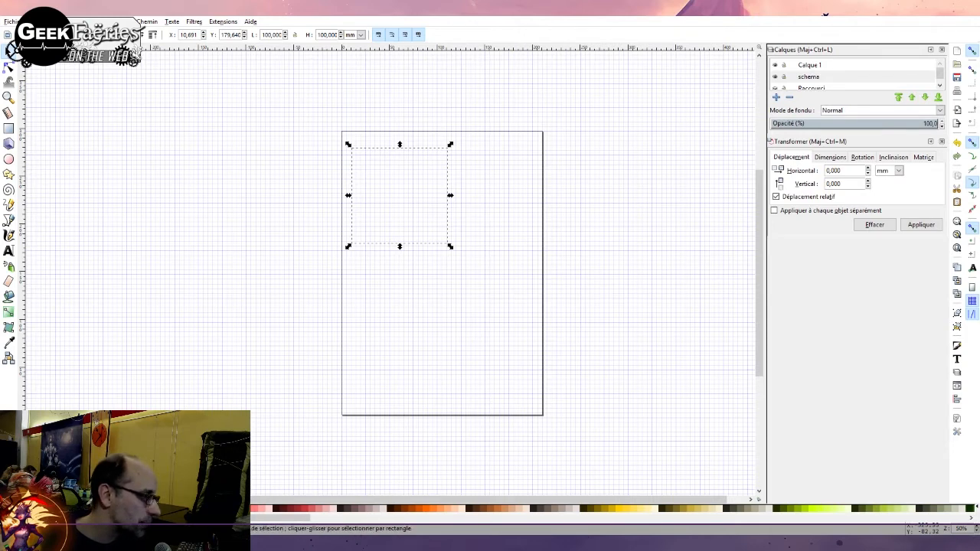
{"action": "left_click", "coordinate": [13, 509], "text": "shift"}
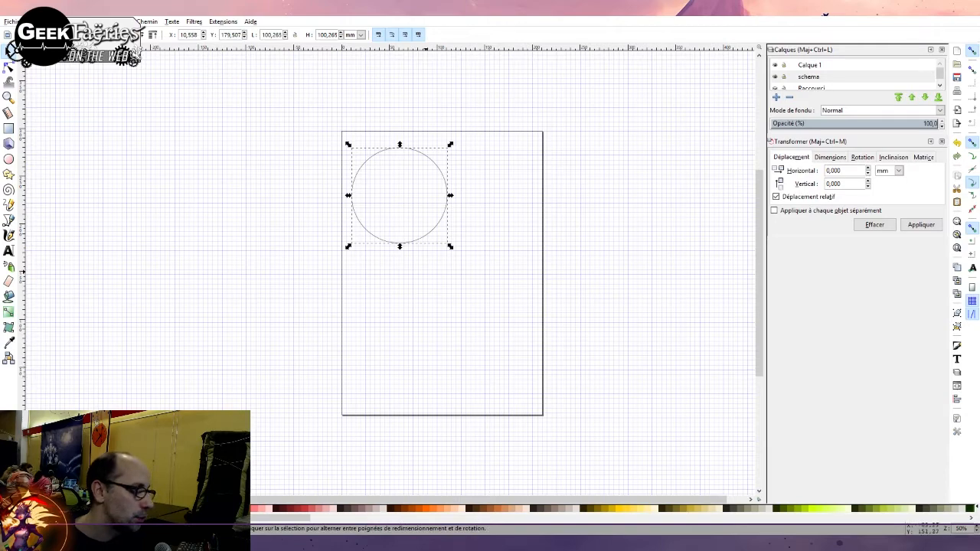
{"action": "scroll", "coordinate": [473, 212], "scroll_direction": "up", "scroll_amount": 2}
{"action": "scroll", "coordinate": [387, 267], "scroll_direction": "up", "scroll_amount": 2}
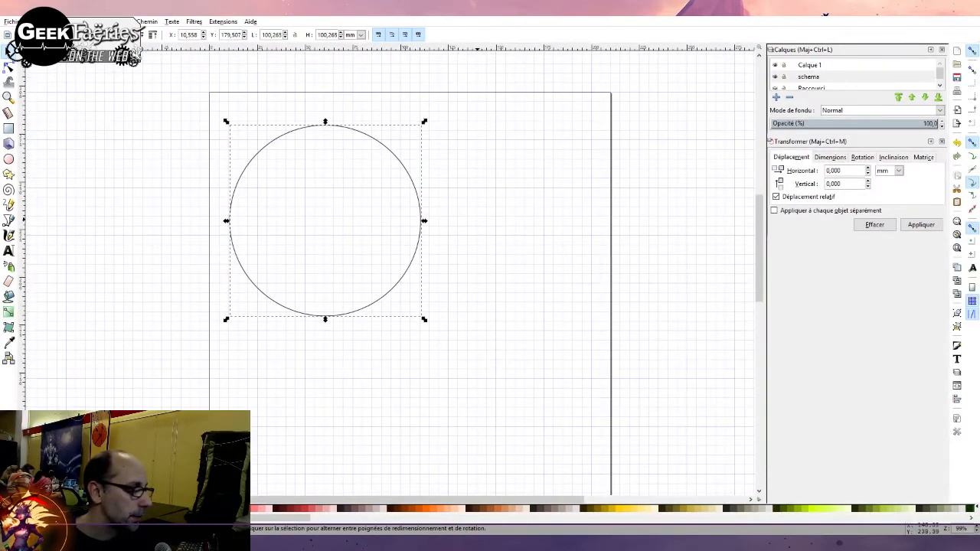
{"action": "scroll", "coordinate": [386, 230], "scroll_direction": "down", "scroll_amount": 1}
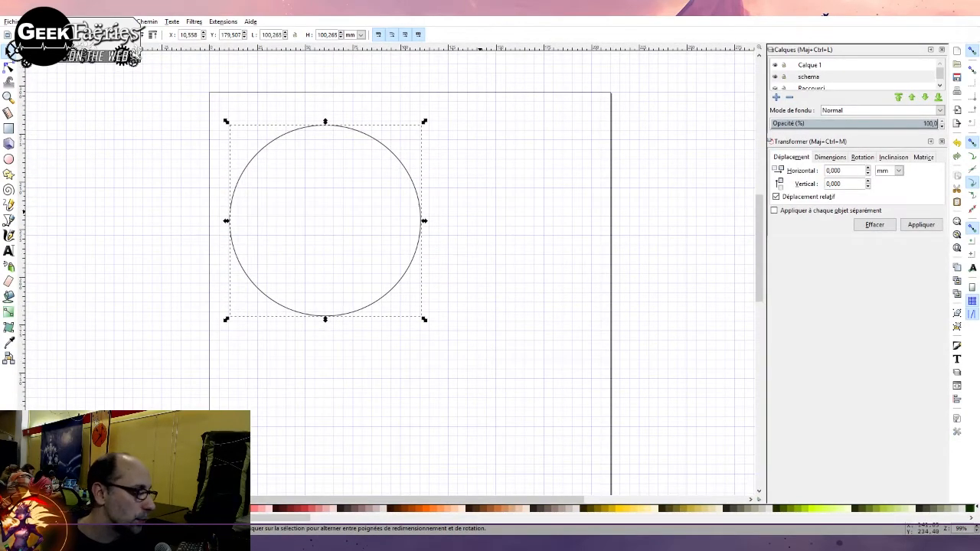
{"action": "scroll", "coordinate": [479, 249], "scroll_direction": "down", "scroll_amount": 2}
{"action": "scroll", "coordinate": [479, 249], "scroll_direction": "up", "scroll_amount": 2}
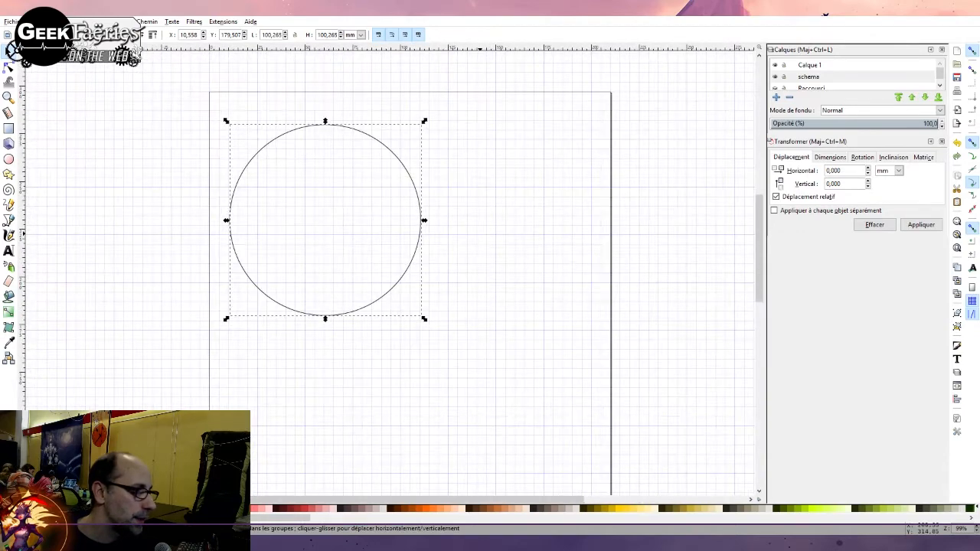
{"action": "scroll", "coordinate": [387, 268], "scroll_direction": "right", "scroll_amount": 2}
{"action": "scroll", "coordinate": [386, 268], "scroll_direction": "left", "scroll_amount": 2}
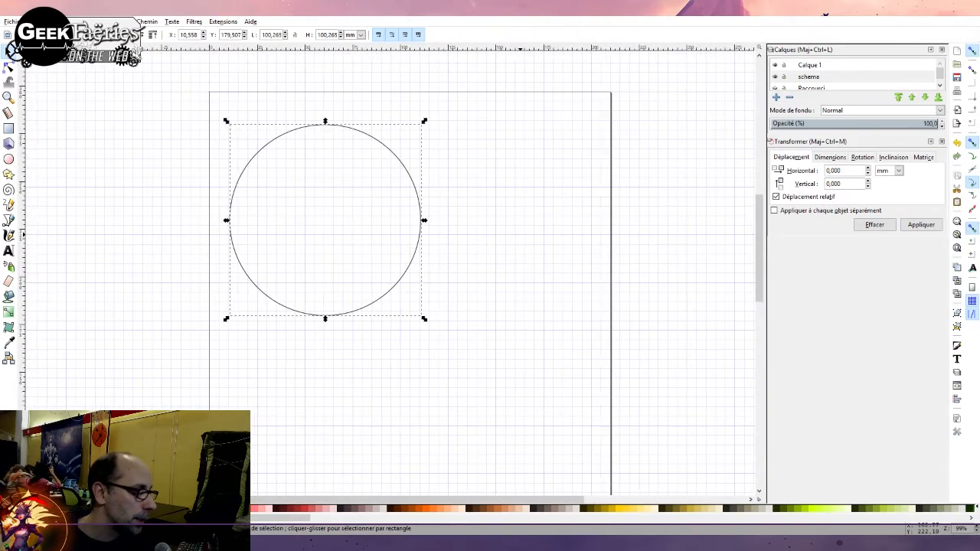
{"action": "scroll", "coordinate": [387, 268], "scroll_direction": "right", "scroll_amount": 1}
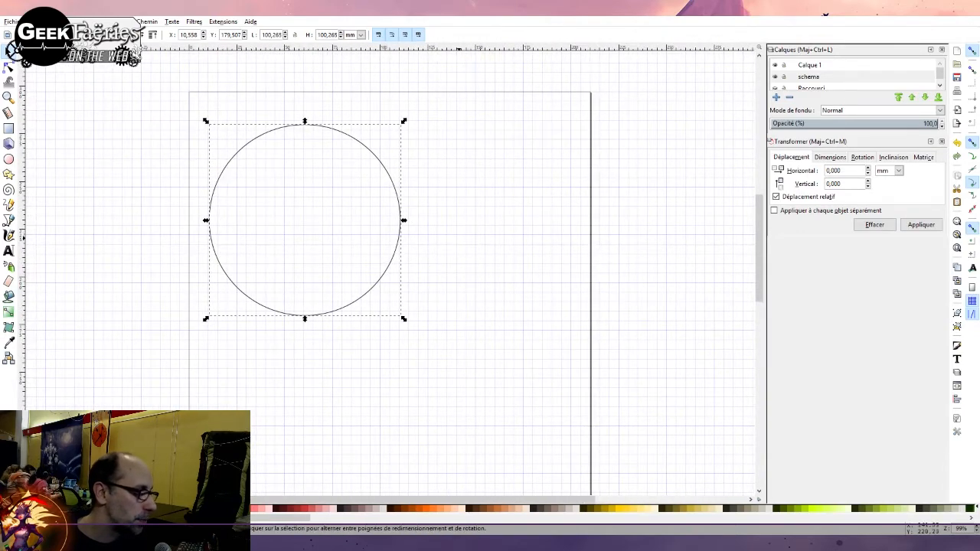
{"action": "scroll", "coordinate": [478, 235], "scroll_direction": "down", "scroll_amount": 3}
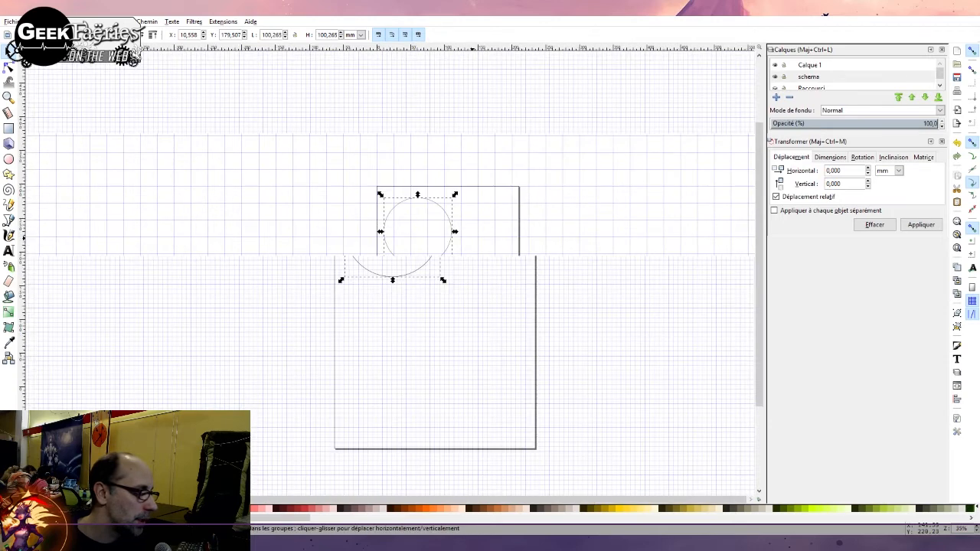
{"action": "scroll", "coordinate": [478, 235], "scroll_direction": "up", "scroll_amount": 3}
{"action": "scroll", "coordinate": [478, 235], "scroll_direction": "up", "scroll_amount": 2}
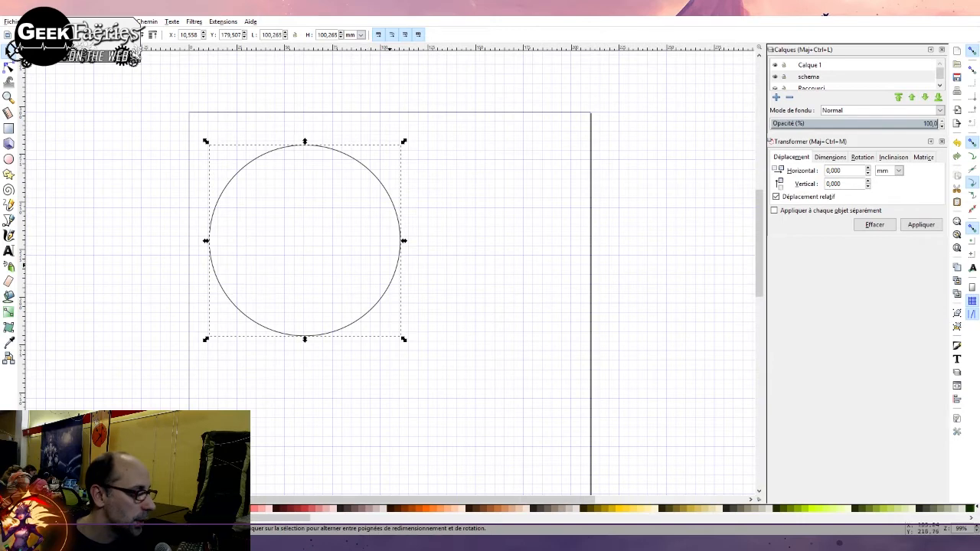
Move the large circle to about X 5.7 mm, Y 177.1 mm, and draw a circle about 30 mm in diameter over its lower-right edge
{"action": "left_click_drag", "start_coordinate": [392, 269], "coordinate": [384, 274]}
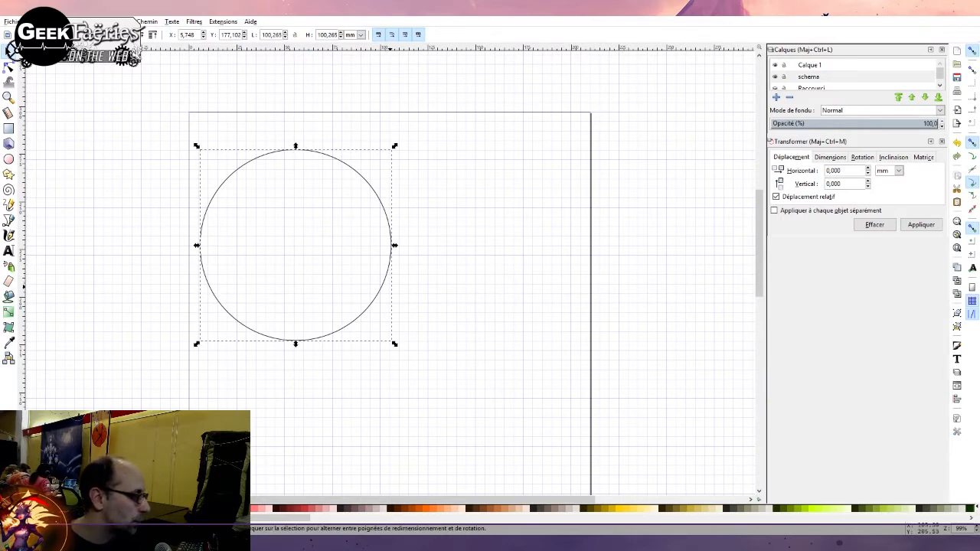
{"action": "key", "text": "e"}
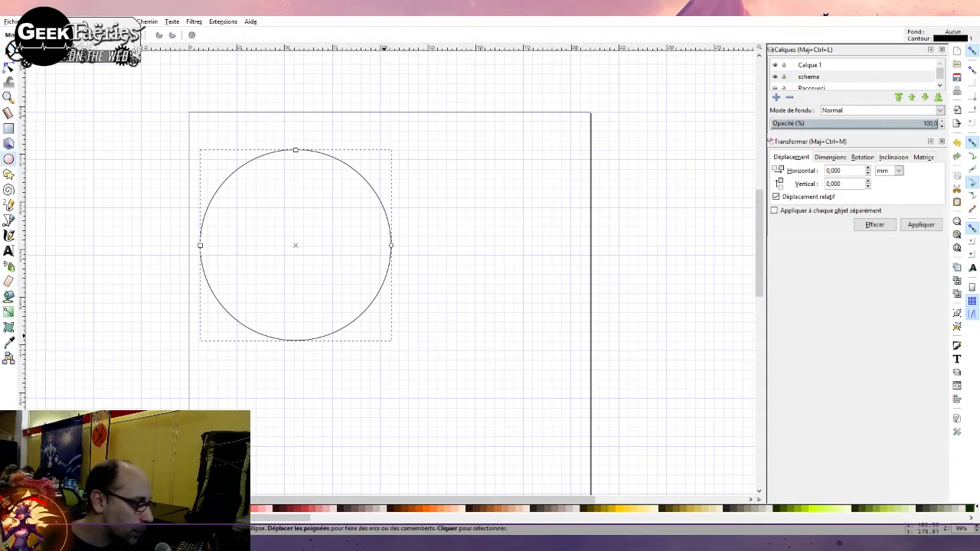
{"action": "left_click_drag", "start_coordinate": [380, 331], "coordinate": [408, 359]}
{"action": "key", "text": "s"}
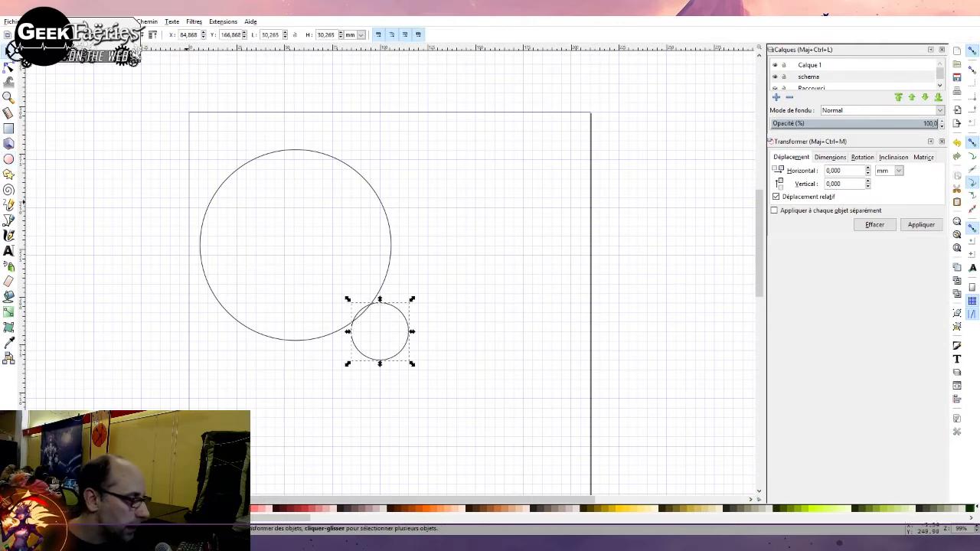
Move the small circle to about X 88.3 mm, Y 162.9 mm, just outside the large circle, and deselect it
{"action": "left_click_drag", "start_coordinate": [406, 343], "coordinate": [413, 350]}
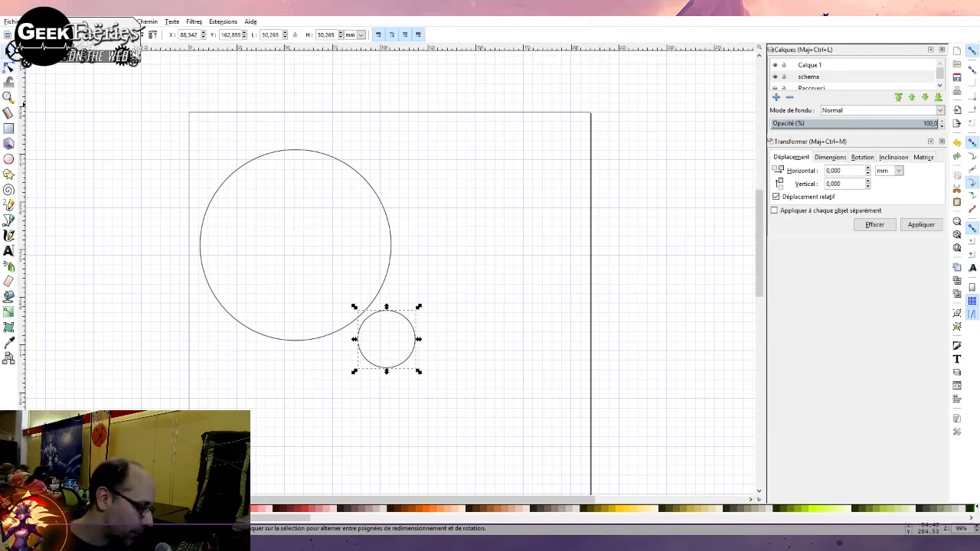
{"action": "key", "text": "n"}
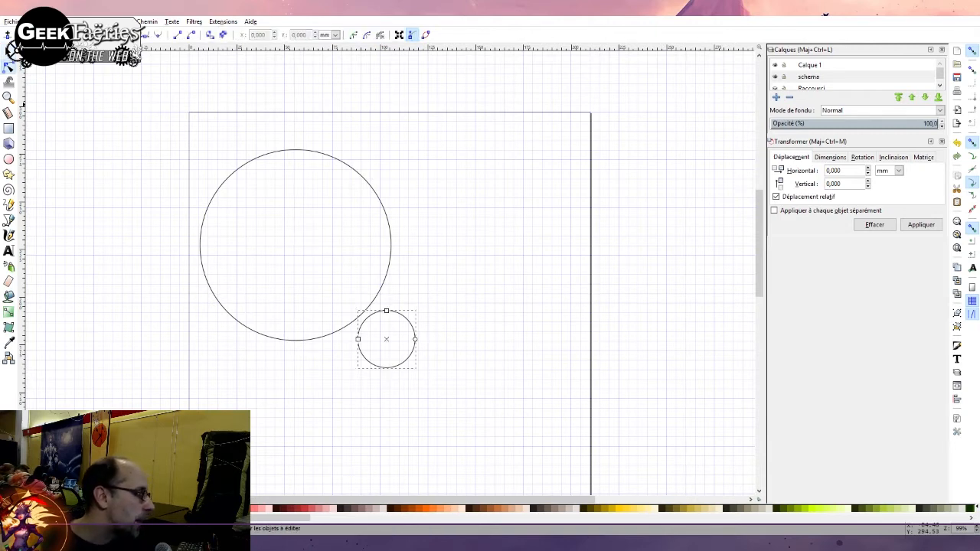
{"action": "key", "text": "s"}
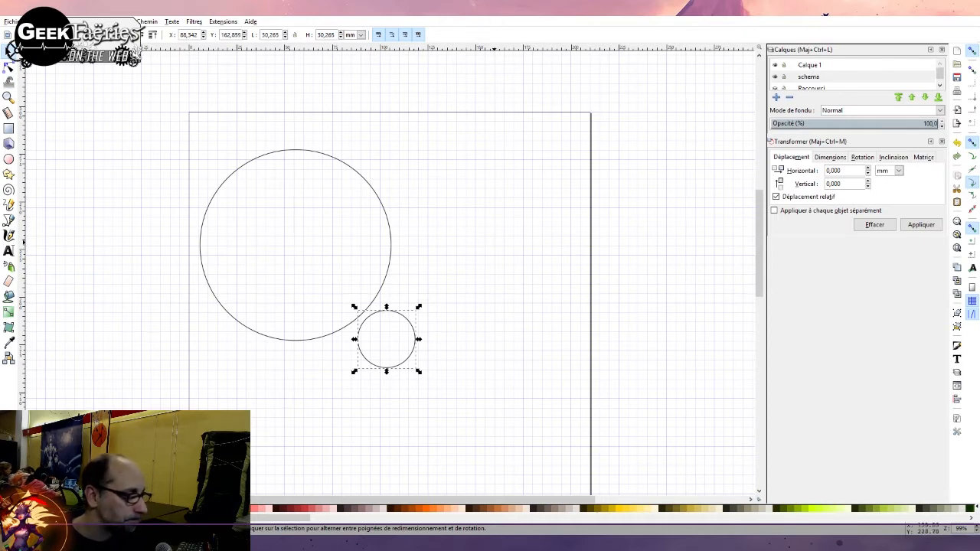
{"action": "left_click", "coordinate": [431, 223]}
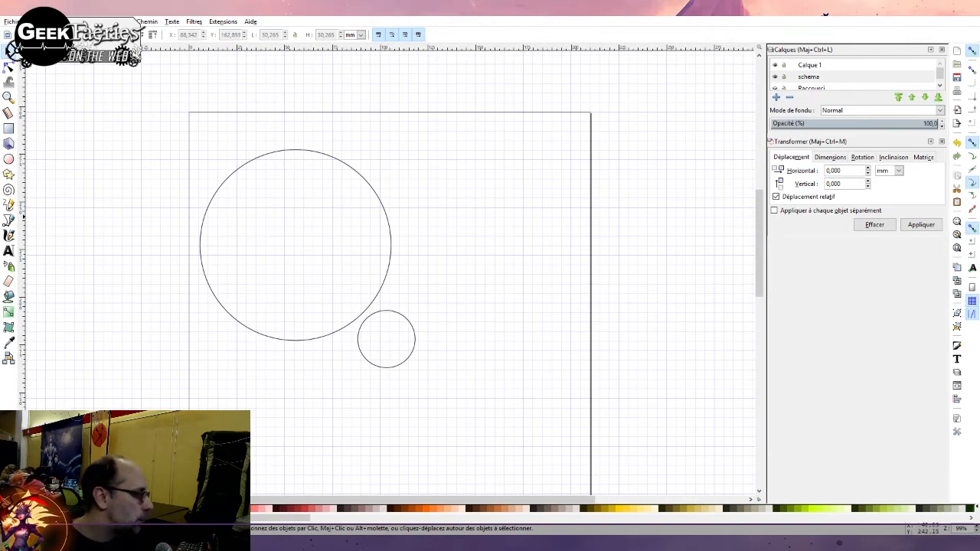
Draw a thin full-width rectangle along the page's top edge and a tall rectangle against its right edge beside the circles
{"action": "left_click", "coordinate": [8, 128]}
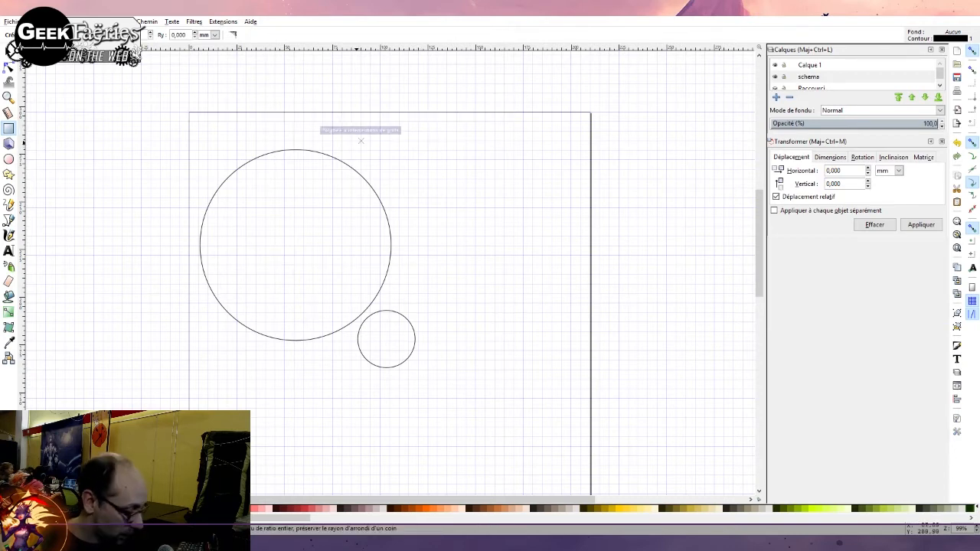
{"action": "key", "text": "6"}
{"action": "scroll", "coordinate": [376, 169], "scroll_direction": "down", "scroll_amount": 4}
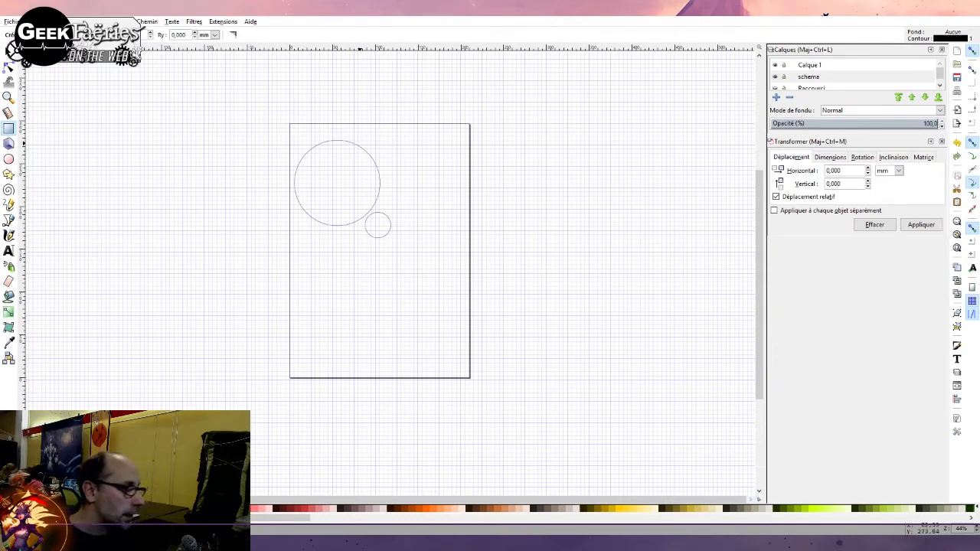
{"action": "scroll", "coordinate": [347, 119], "scroll_direction": "up", "scroll_amount": 3}
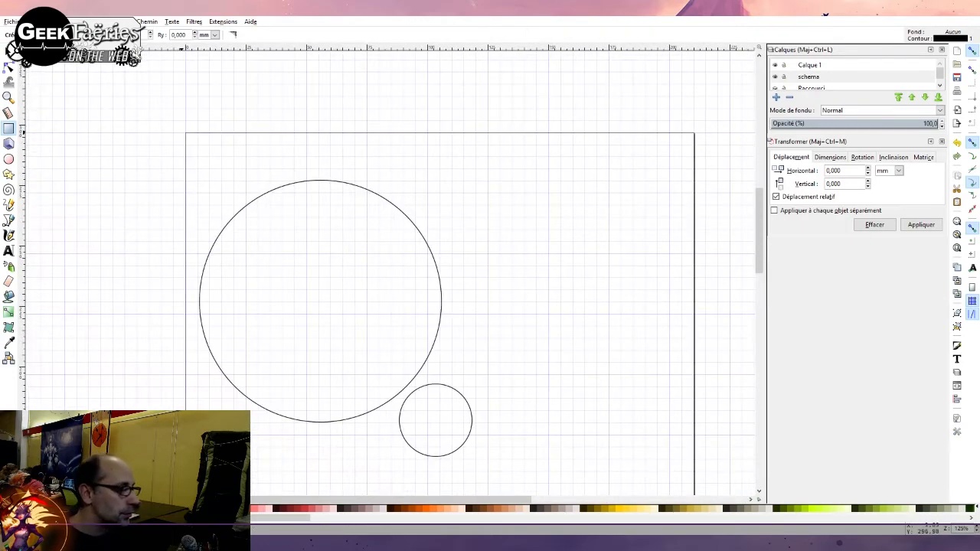
{"action": "left_click_drag", "start_coordinate": [185, 133], "coordinate": [694, 168]}
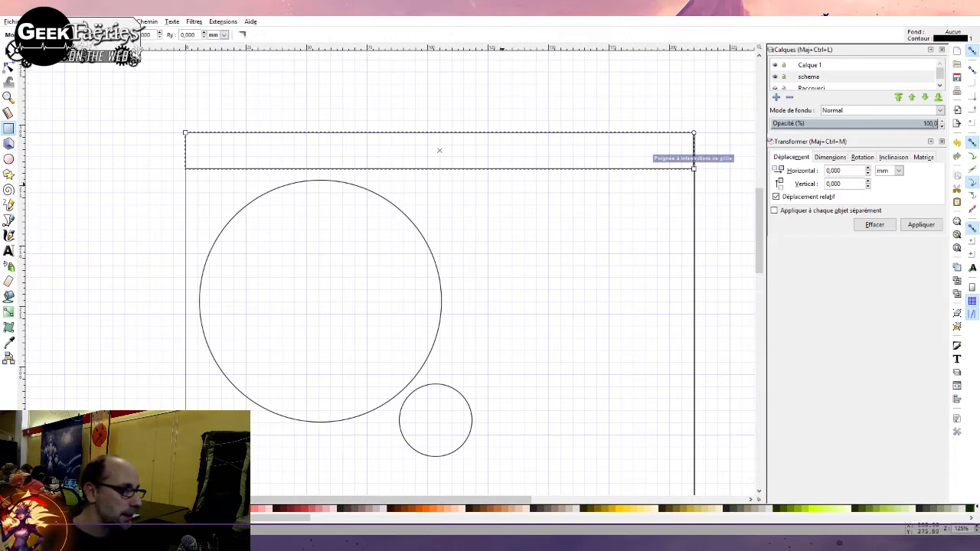
{"action": "scroll", "coordinate": [694, 168], "scroll_direction": "down", "scroll_amount": 2}
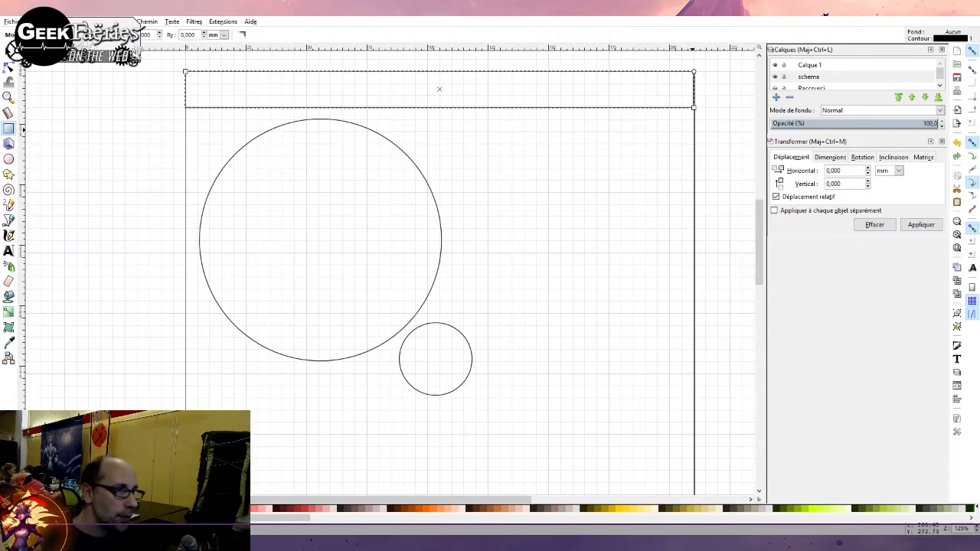
{"action": "mouse_move", "coordinate": [693, 131]}
{"action": "left_mouse_down"}
{"action": "mouse_move", "coordinate": [508, 285]}
{"action": "mouse_move", "coordinate": [511, 410]}
{"action": "left_mouse_up"}
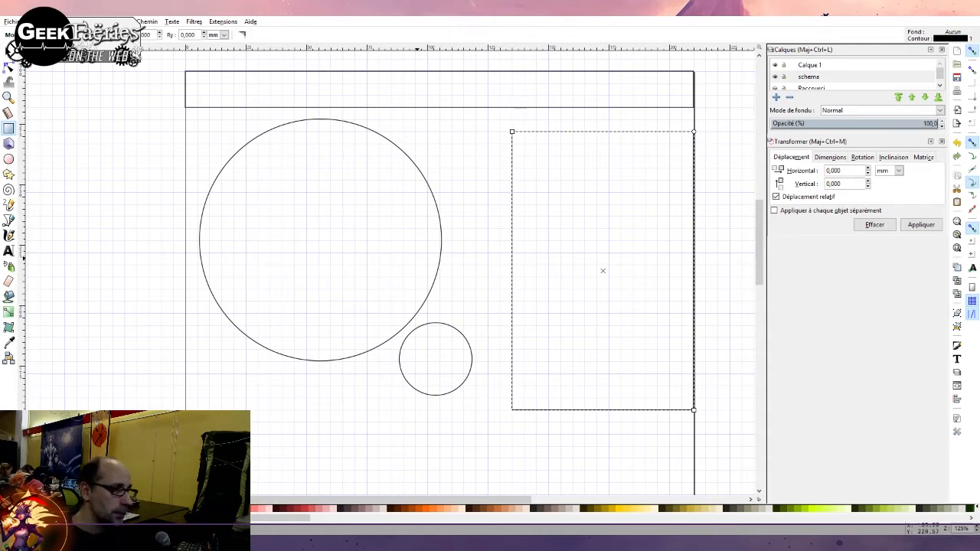
Draw a full-width rectangle below the circles and extend it towards the page's bottom edge, making it about 210 × 145 mm
{"action": "scroll", "coordinate": [581, 230], "scroll_direction": "down", "scroll_amount": 5}
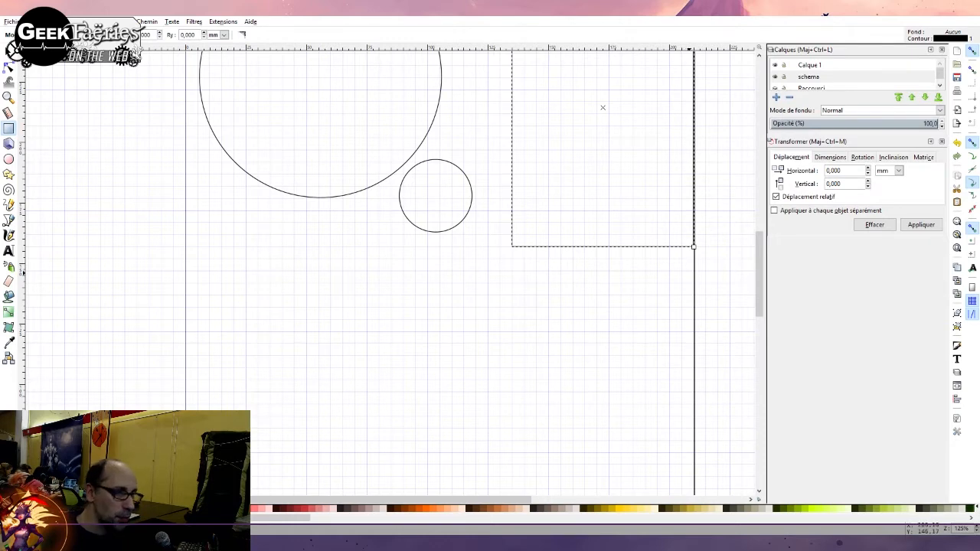
{"action": "mouse_move", "coordinate": [693, 270]}
{"action": "left_mouse_down"}
{"action": "mouse_move", "coordinate": [360, 311]}
{"action": "mouse_move", "coordinate": [195, 376]}
{"action": "mouse_move", "coordinate": [186, 403]}
{"action": "left_mouse_up"}
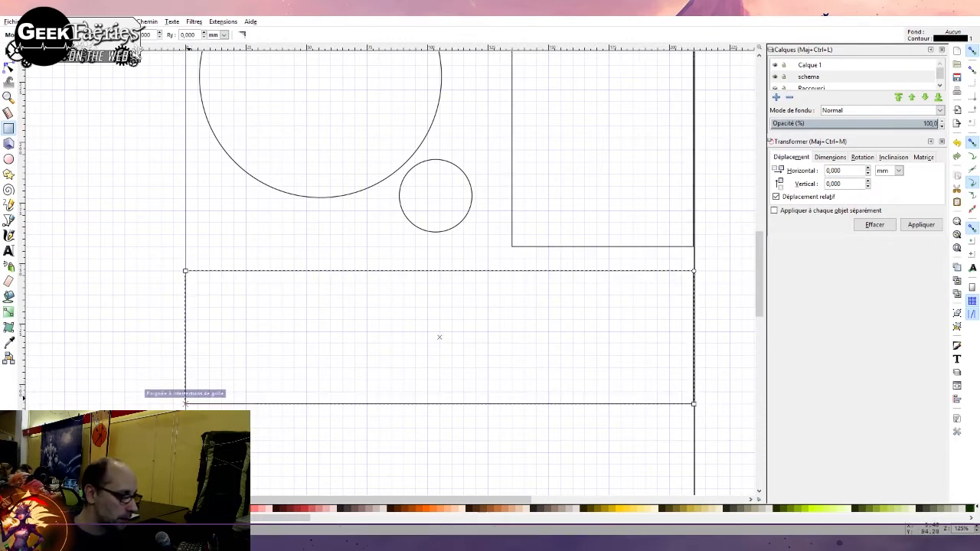
{"action": "scroll", "coordinate": [185, 403], "scroll_direction": "right", "scroll_amount": 2}
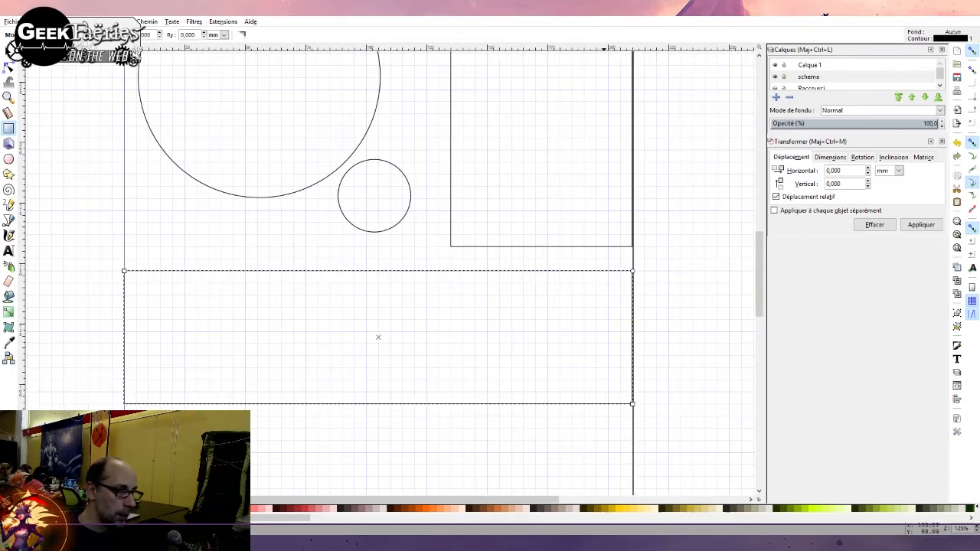
{"action": "scroll", "coordinate": [604, 411], "scroll_direction": "down", "scroll_amount": 3, "text": "ctrl"}
{"action": "left_click_drag", "start_coordinate": [613, 407], "coordinate": [613, 486]}
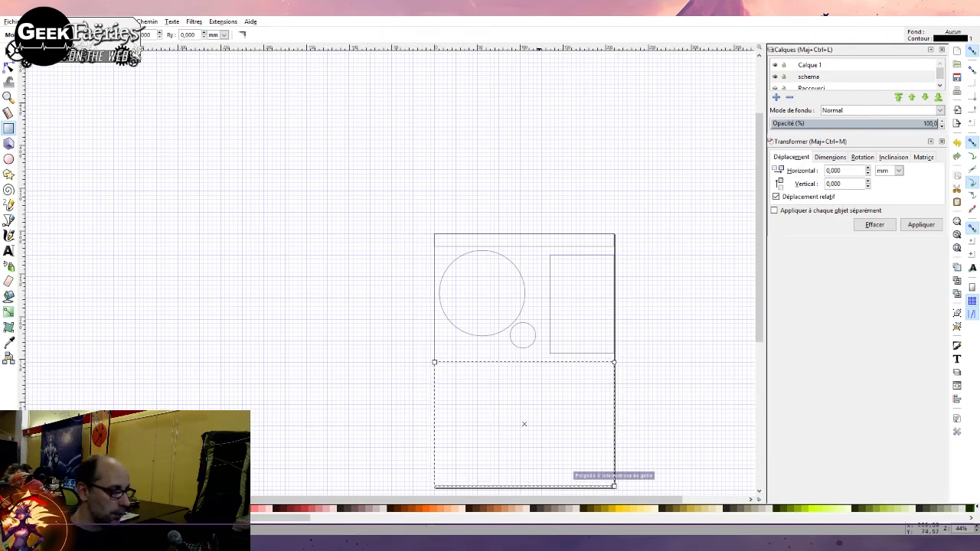
{"action": "key", "text": "s"}
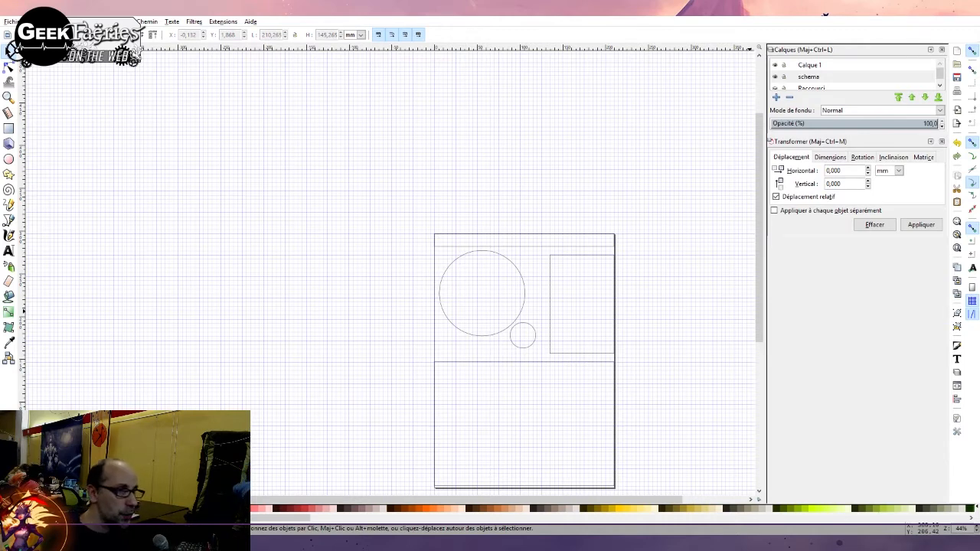
Test the schema layer's lock by trying to select a circle on it, and unlock the layer again
{"action": "left_click", "coordinate": [809, 76]}
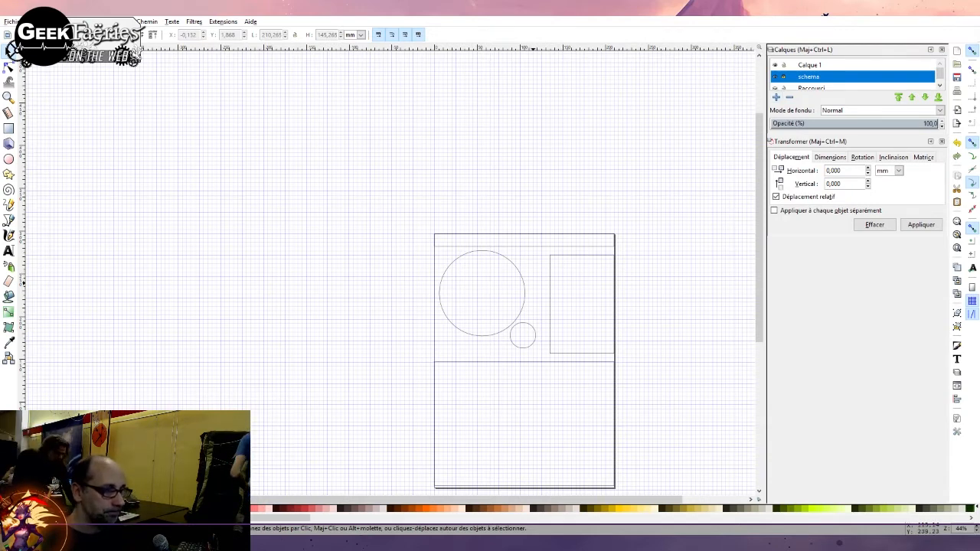
{"action": "left_click", "coordinate": [528, 317]}
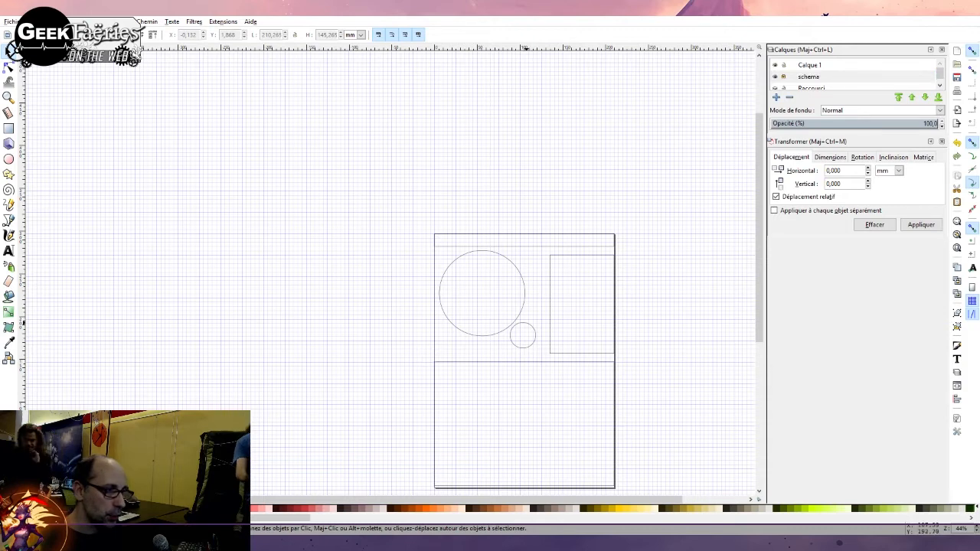
{"action": "left_click", "coordinate": [809, 76]}
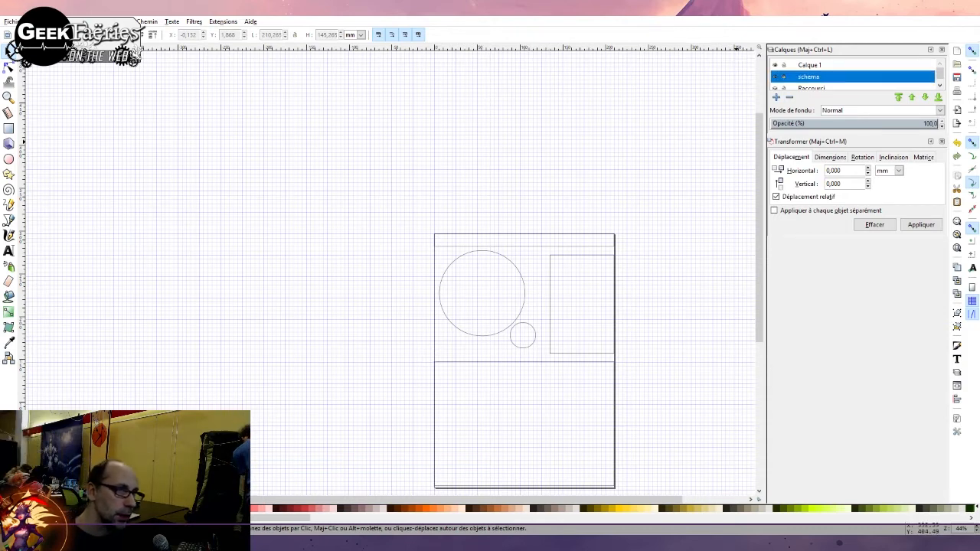
Select both circles and nudge them down together to about Y 154.4 mm, just above the lower rectangle
{"action": "left_click", "coordinate": [517, 268]}
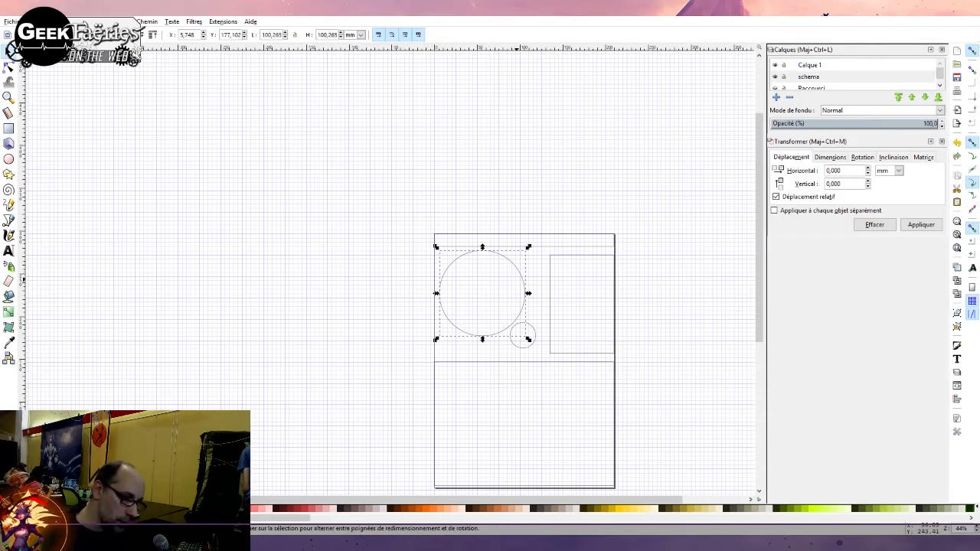
{"action": "left_click", "coordinate": [527, 324], "text": "shift"}
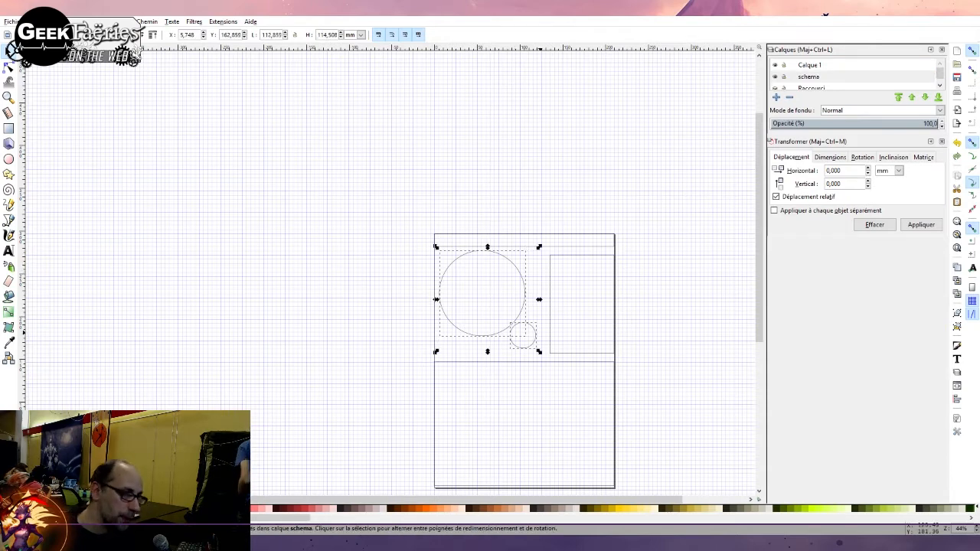
{"action": "key", "text": "Down"}
{"action": "key", "text": "Down"}
{"action": "key", "text": "Down"}
{"action": "key", "text": "Down"}
{"action": "key", "text": "Down"}
{"action": "key", "text": "Down"}
{"action": "key", "text": "Down"}
{"action": "key", "text": "Down"}
{"action": "key", "text": "Down"}
{"action": "key", "text": "Down"}
{"action": "key", "text": "Down"}
{"action": "key", "text": "Down"}
{"action": "key", "text": "Down"}
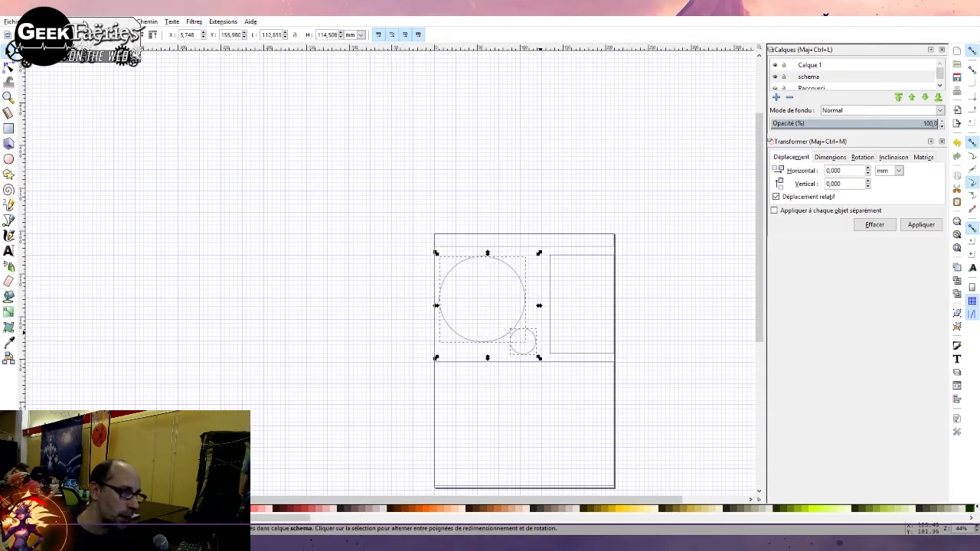
{"action": "key", "text": "Down"}
{"action": "key", "text": "Down"}
{"action": "key", "text": "Down"}
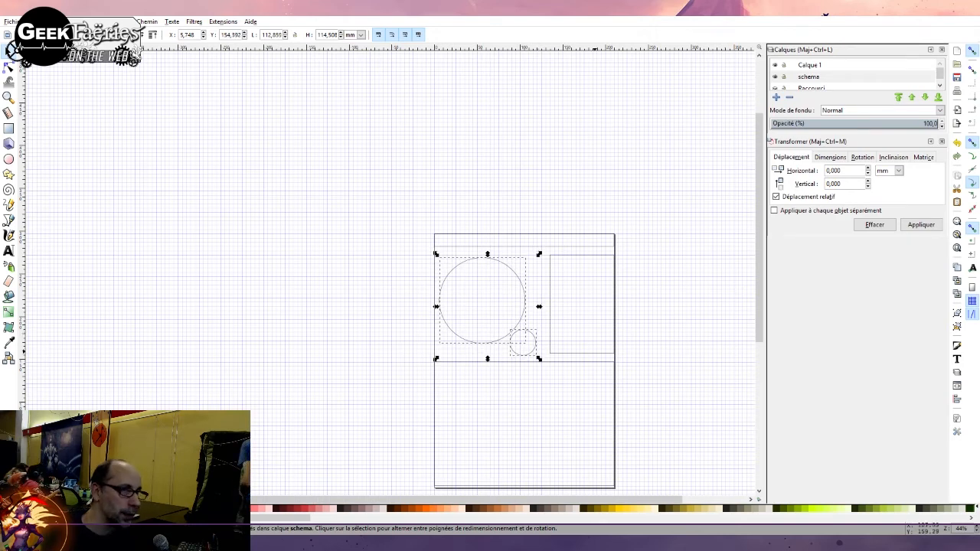
Lock the schema layer and make Calque 1 the active layer
{"action": "left_click", "coordinate": [784, 77]}
{"action": "left_click", "coordinate": [809, 65]}
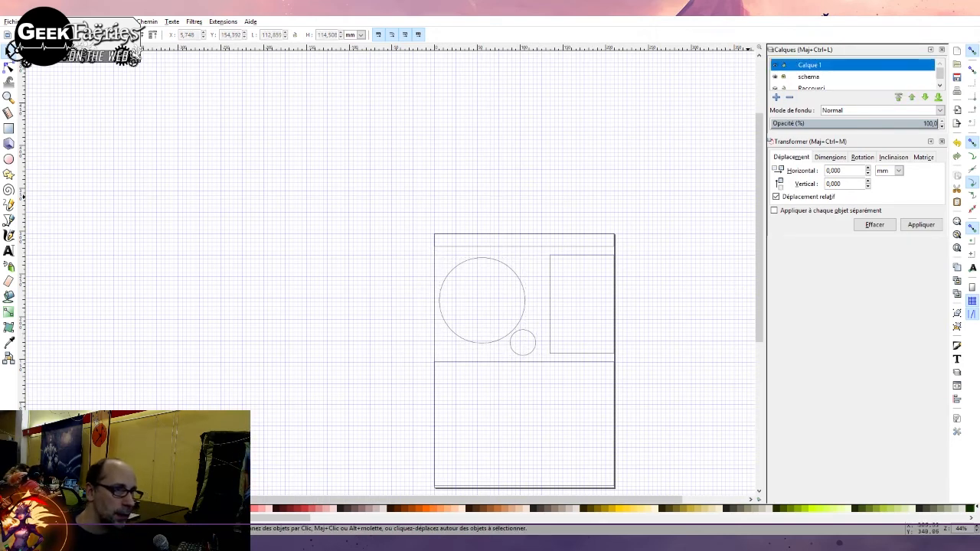
{"action": "scroll", "coordinate": [509, 295], "scroll_direction": "up", "scroll_amount": 1}
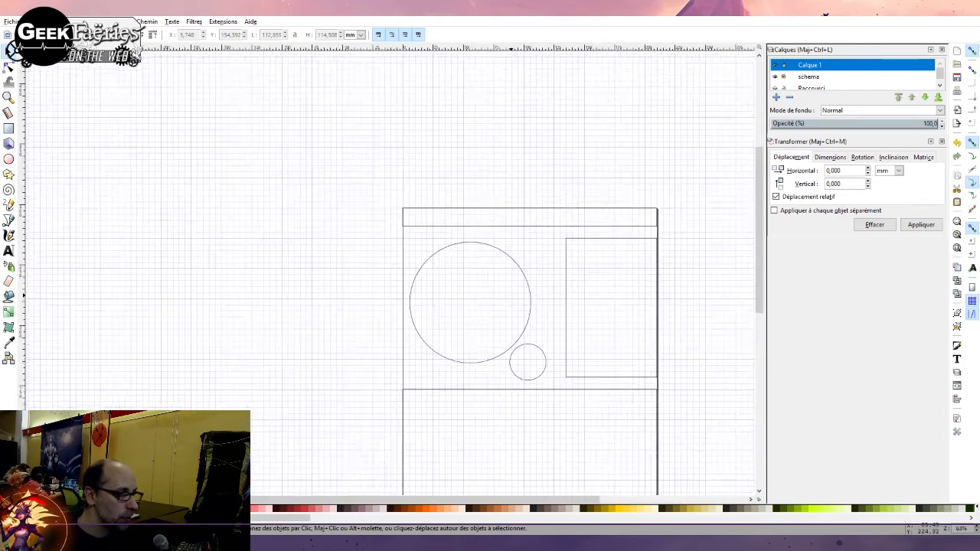
{"action": "scroll", "coordinate": [512, 291], "scroll_direction": "up", "scroll_amount": 3}
{"action": "scroll", "coordinate": [512, 291], "scroll_direction": "down", "scroll_amount": 1}
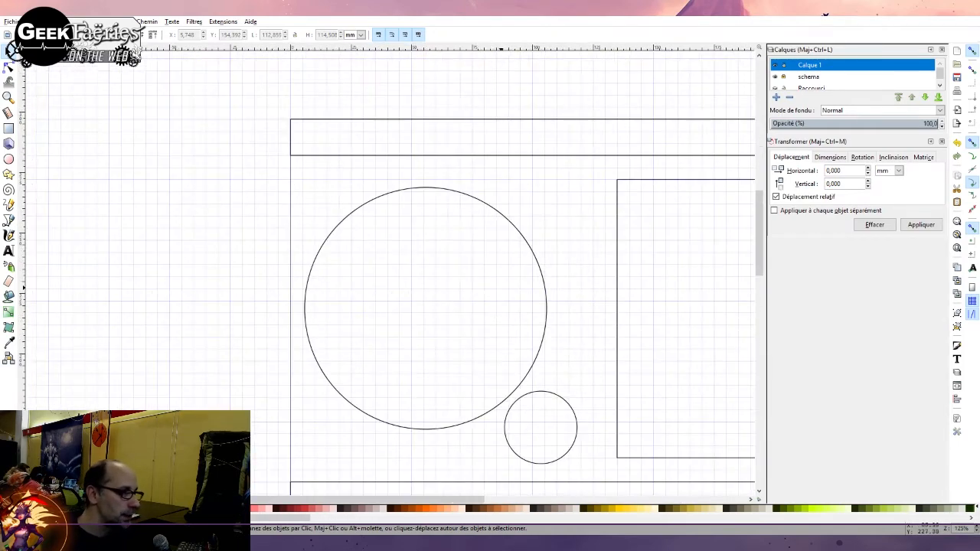
{"action": "scroll", "coordinate": [511, 291], "scroll_direction": "right", "scroll_amount": 3}
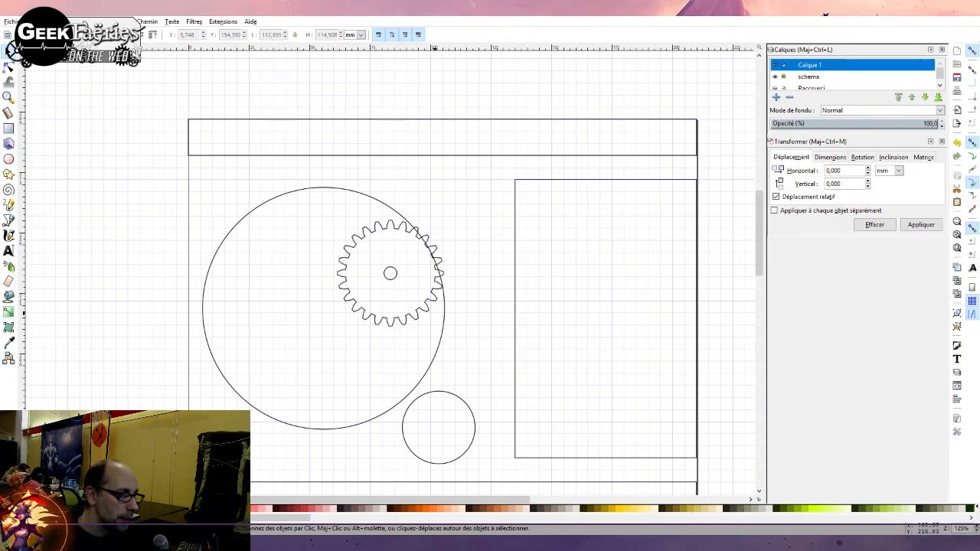
Enlarge the gear to about 95.4 mm across and centre it inside the large circle at about X 7.7 mm, Y 170.8 mm
{"action": "left_click_drag", "start_coordinate": [426, 308], "coordinate": [434, 411]}
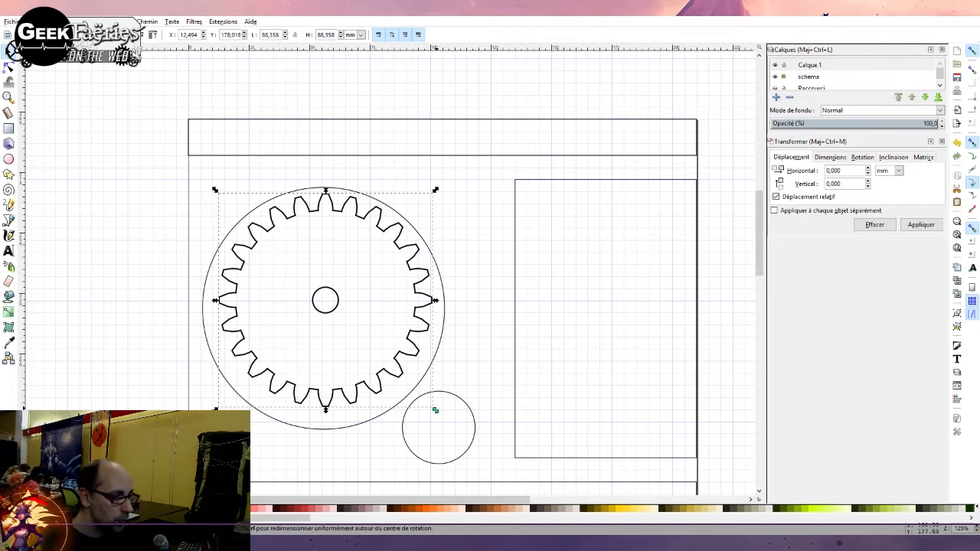
{"action": "mouse_move", "coordinate": [435, 411]}
{"action": "left_mouse_down"}
{"action": "mouse_move", "coordinate": [455, 426]}
{"action": "mouse_move", "coordinate": [409, 380]}
{"action": "mouse_move", "coordinate": [368, 397]}
{"action": "mouse_move", "coordinate": [412, 355]}
{"action": "mouse_move", "coordinate": [407, 380]}
{"action": "mouse_move", "coordinate": [431, 392]}
{"action": "mouse_move", "coordinate": [409, 408]}
{"action": "mouse_move", "coordinate": [400, 375]}
{"action": "mouse_move", "coordinate": [441, 416]}
{"action": "left_mouse_up"}
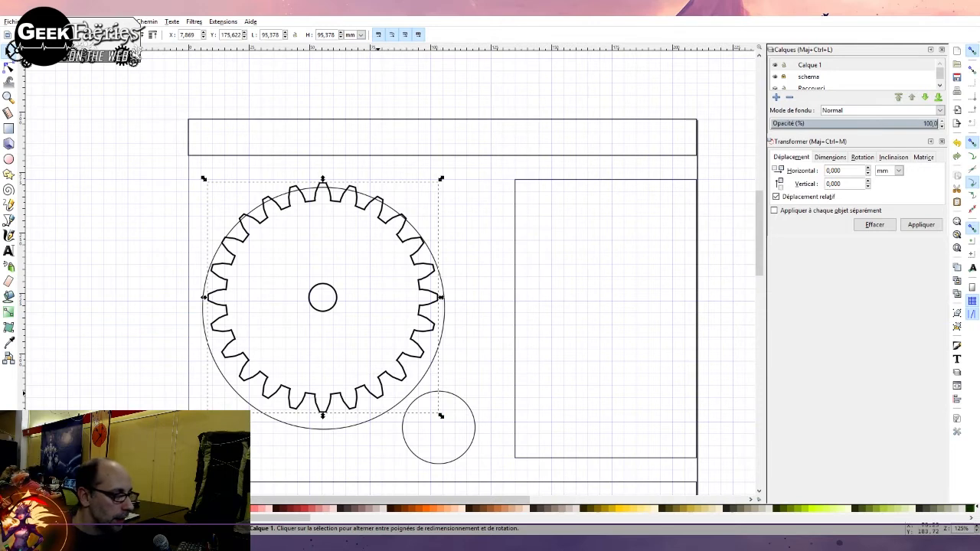
{"action": "left_click_drag", "start_coordinate": [378, 395], "coordinate": [370, 406]}
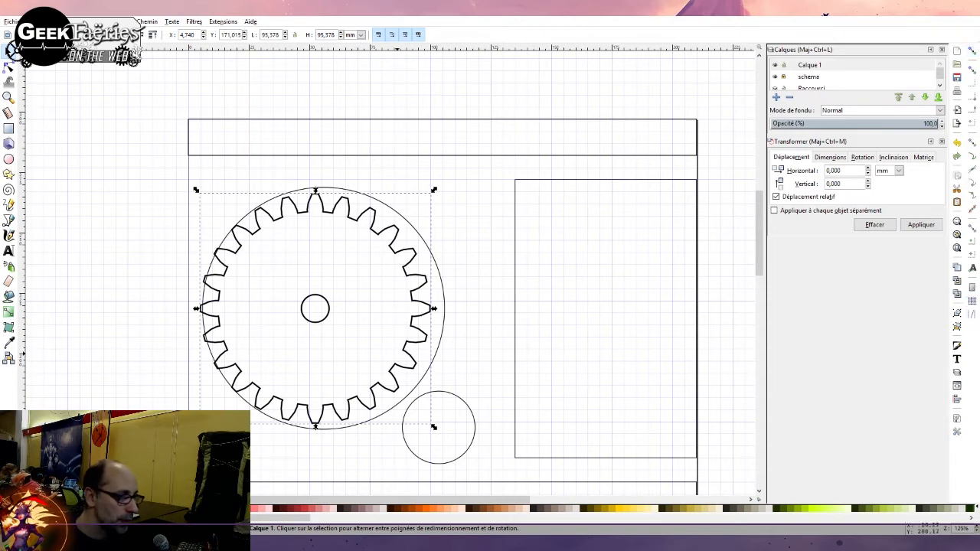
{"action": "left_click_drag", "start_coordinate": [325, 319], "coordinate": [332, 320]}
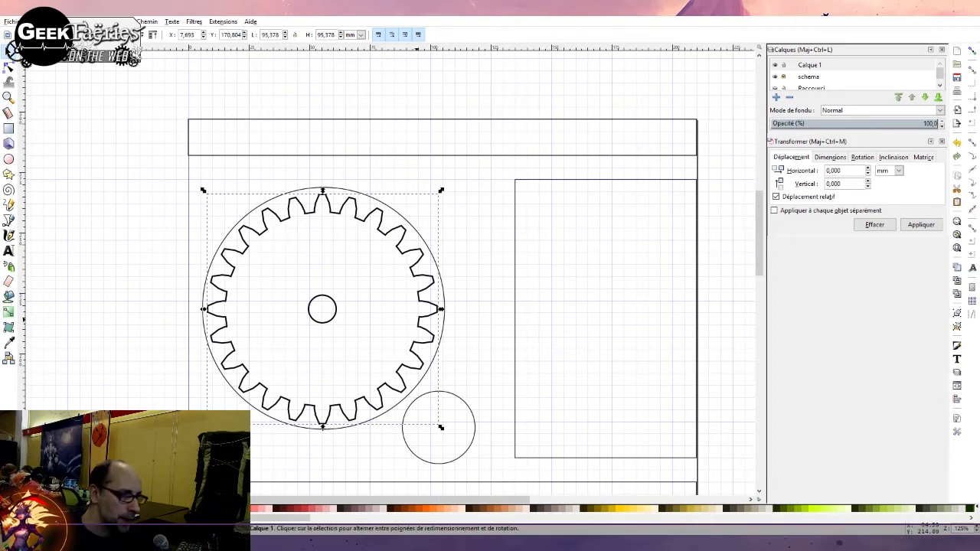
Ungroup the gear into its toothed outline and centre hole, and clear the selection
{"action": "key", "text": "ctrl+shift+g"}
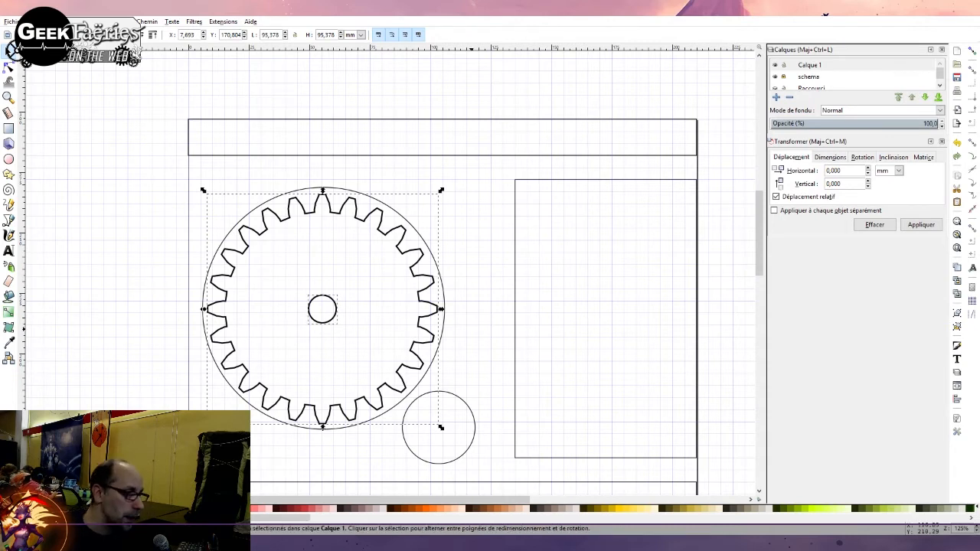
{"action": "key", "text": "Escape"}
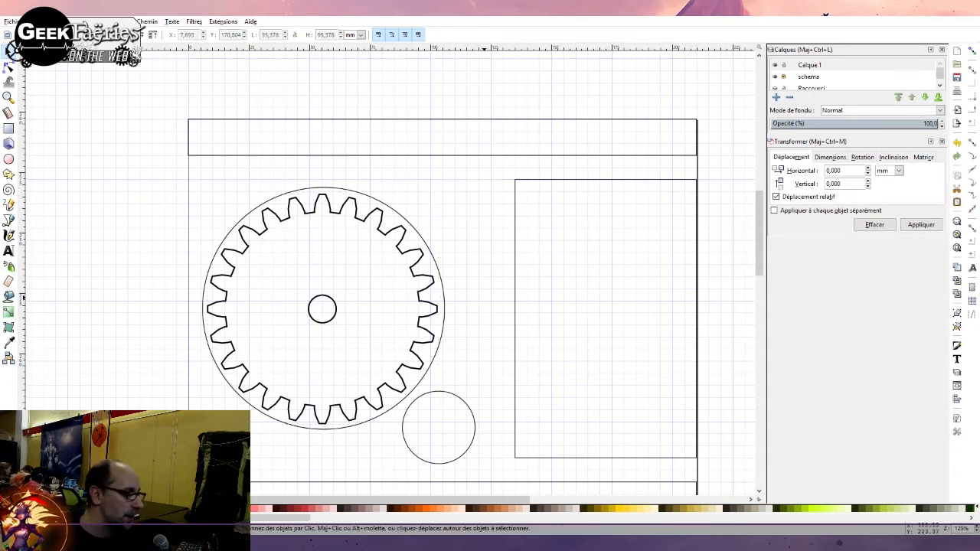
Examine the gear's centre hole and toothed outline as separate objects, and inspect the outline's path nodes up close
{"action": "left_click", "coordinate": [336, 308]}
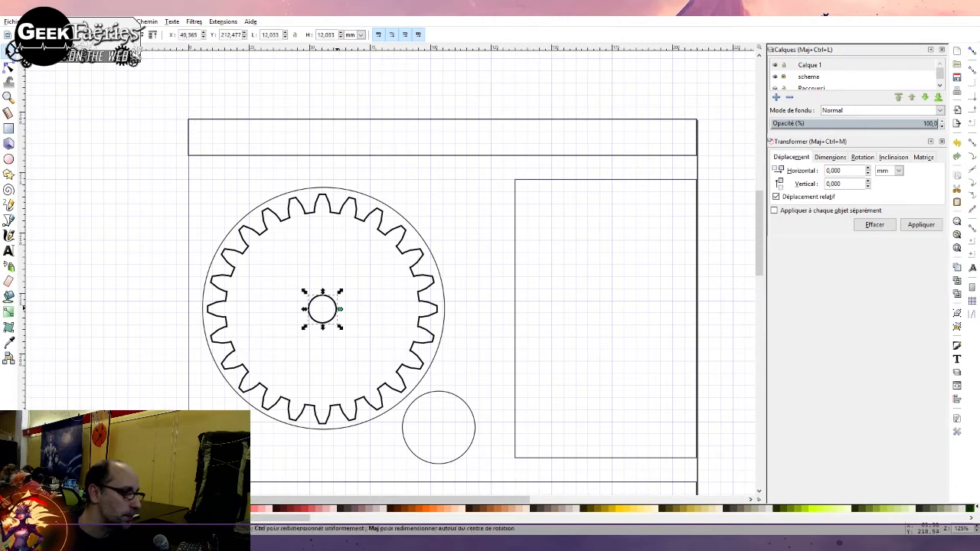
{"action": "left_click", "coordinate": [335, 213]}
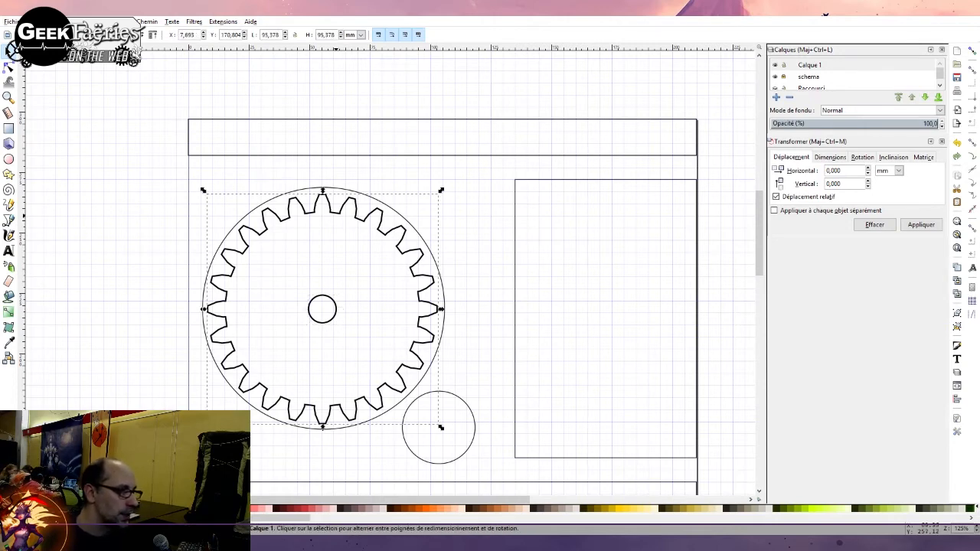
{"action": "left_click", "coordinate": [310, 303]}
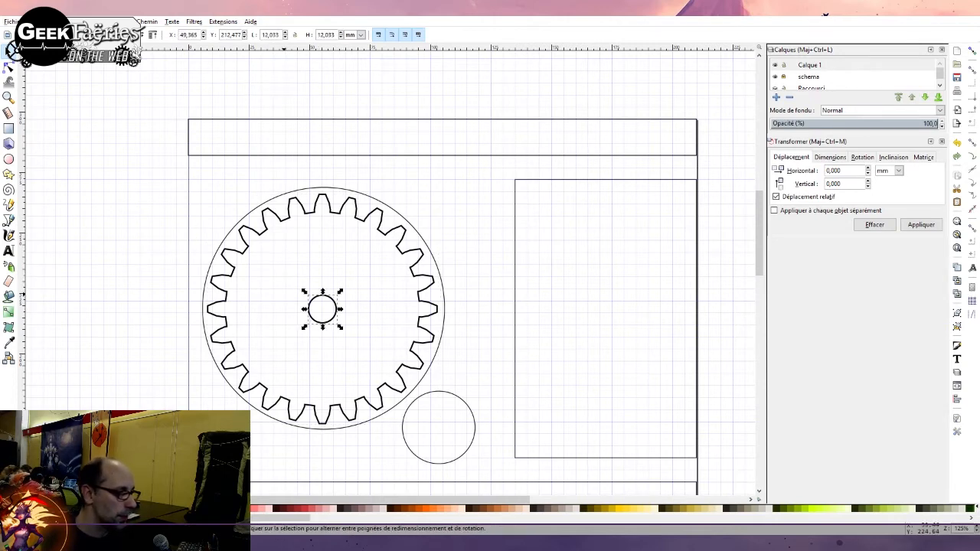
{"action": "left_click", "coordinate": [265, 233]}
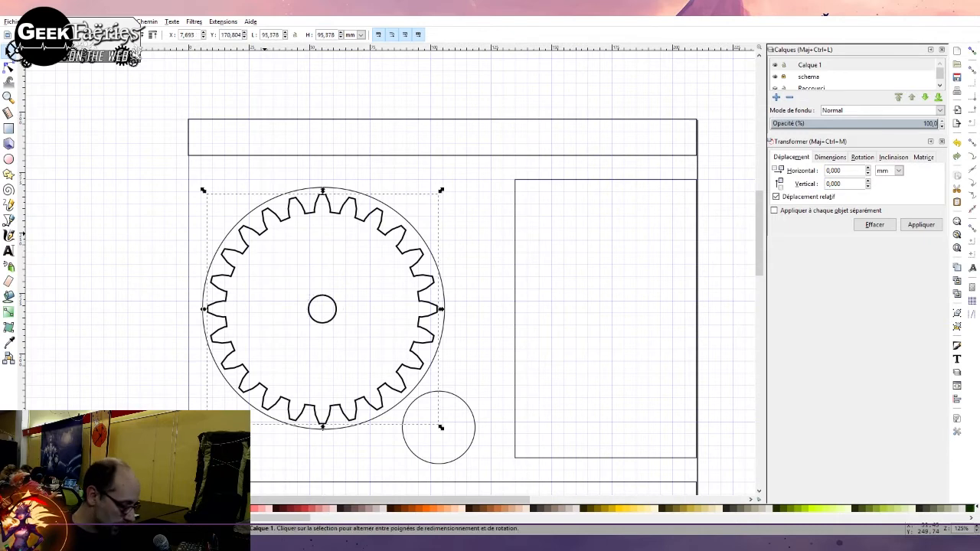
{"action": "key", "text": "n"}
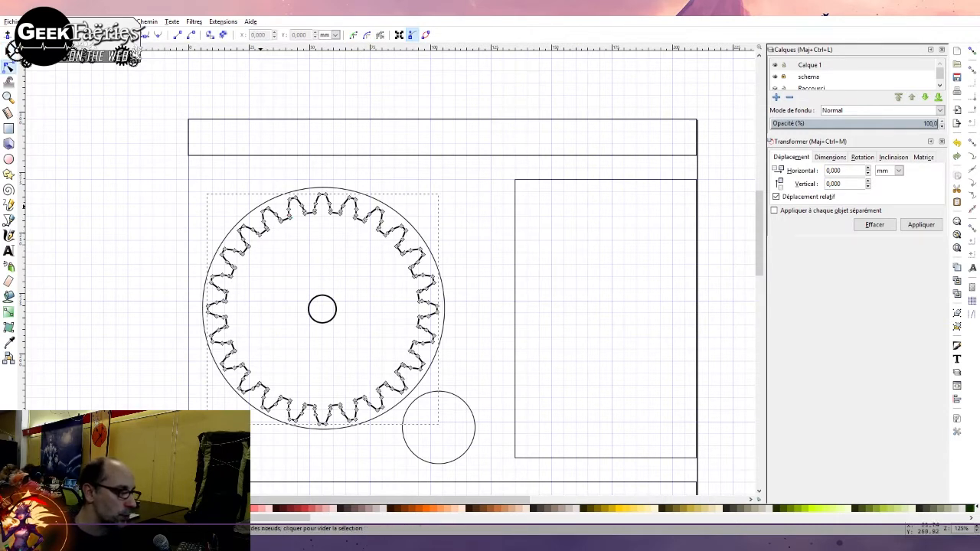
{"action": "scroll", "coordinate": [227, 270], "scroll_direction": "up", "scroll_amount": 4}
{"action": "scroll", "coordinate": [227, 276], "scroll_direction": "down", "scroll_amount": 2}
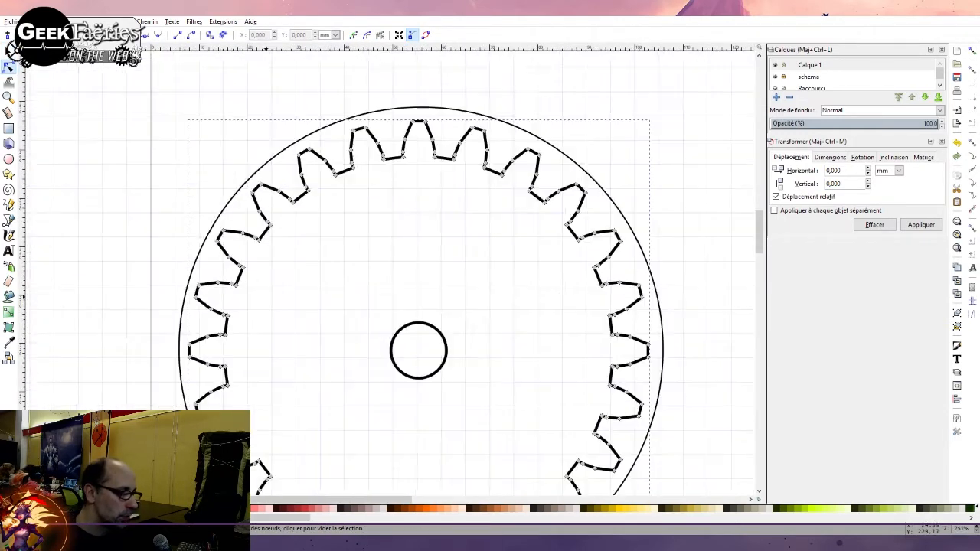
{"action": "left_click", "coordinate": [400, 330]}
{"action": "left_click", "coordinate": [379, 314]}
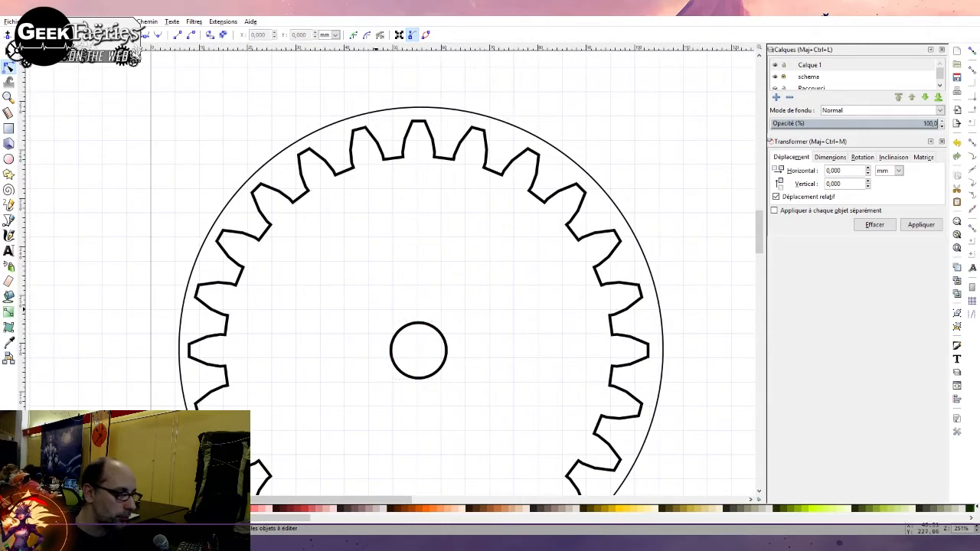
{"action": "scroll", "coordinate": [377, 311], "scroll_direction": "down", "scroll_amount": 4}
{"action": "scroll", "coordinate": [386, 320], "scroll_direction": "up", "scroll_amount": 3}
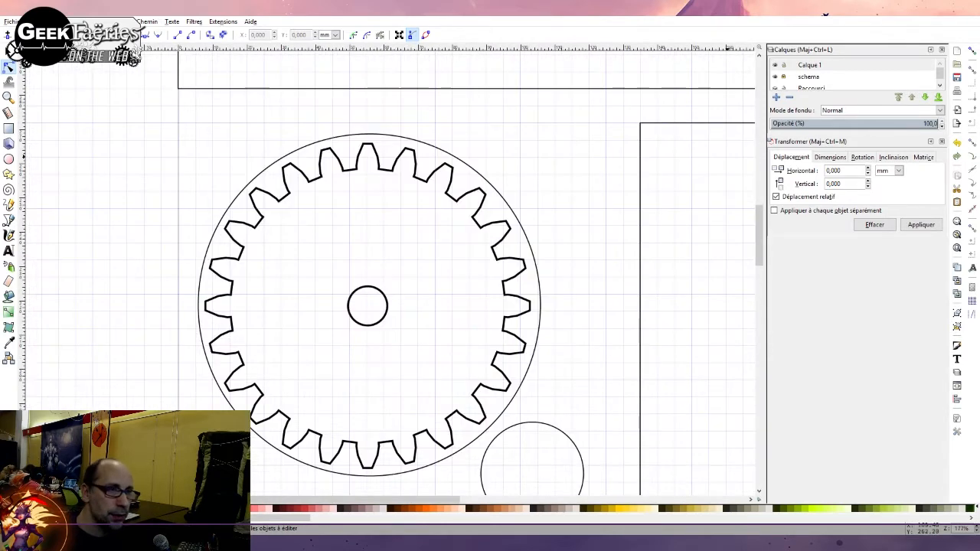
Unlock the schema layer and inspect the shape handles of the gear's centre hole and the small guide circle
{"action": "left_click", "coordinate": [808, 77]}
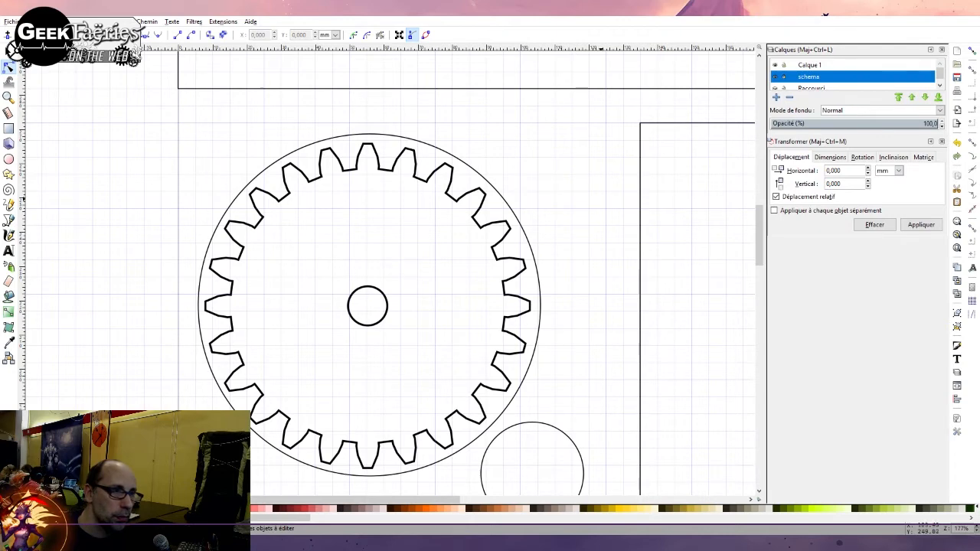
{"action": "left_click", "coordinate": [379, 314]}
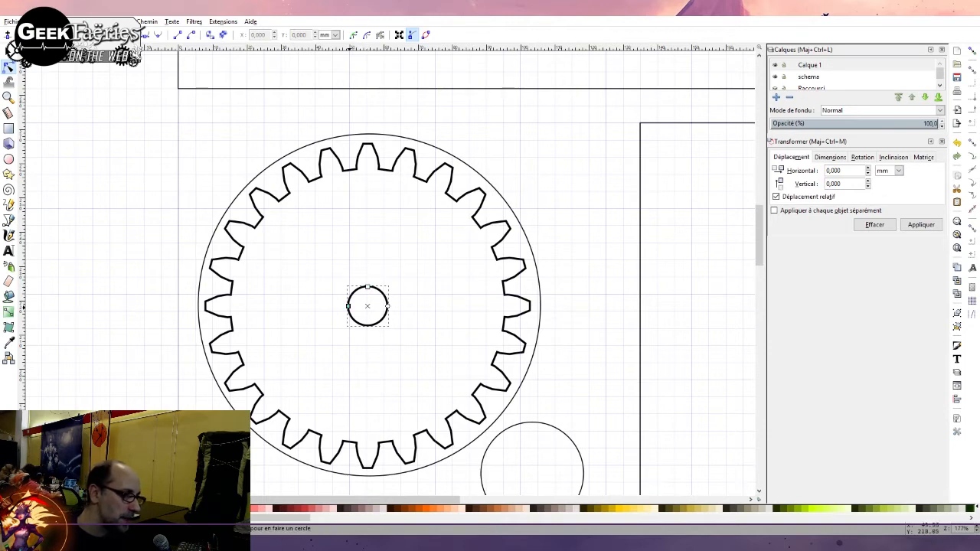
{"action": "left_click", "coordinate": [544, 422]}
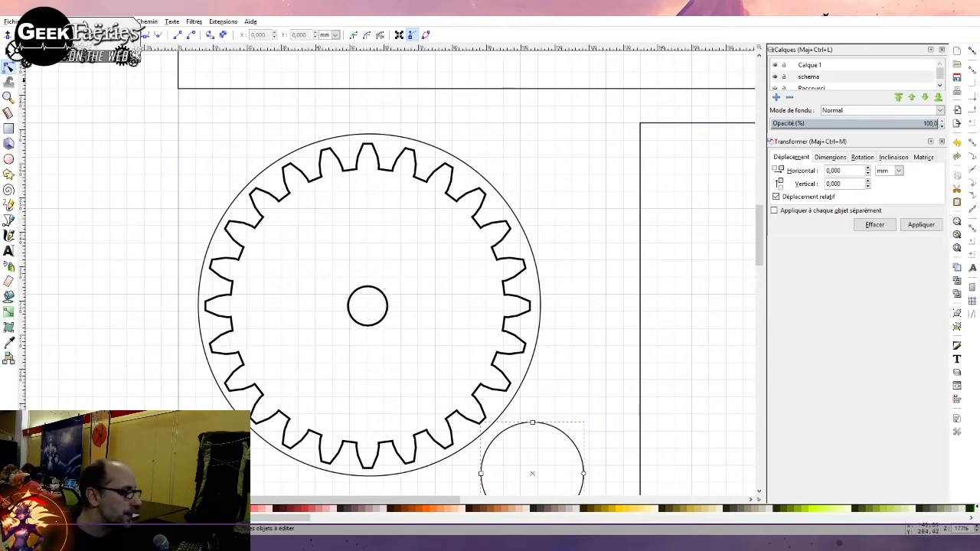
Convert the gear's centre hole from a circle object to a path and compare its nodes with the small guide circle's handles
{"action": "left_click", "coordinate": [374, 288]}
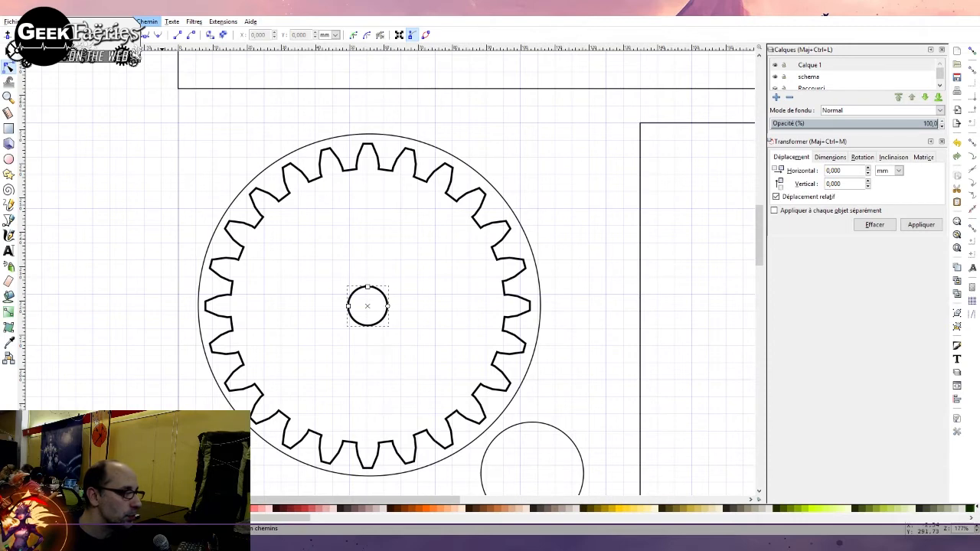
{"action": "left_click", "coordinate": [163, 33]}
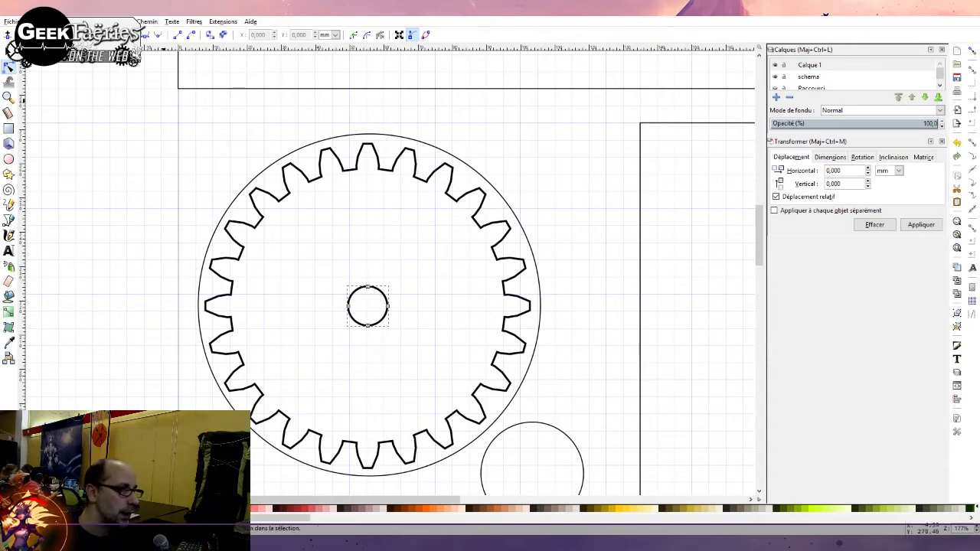
{"action": "left_click", "coordinate": [497, 437]}
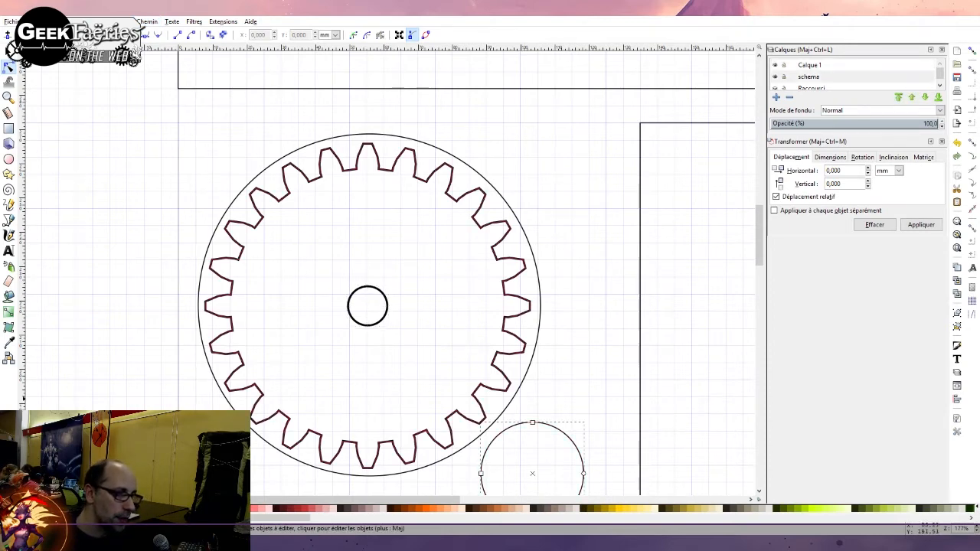
{"action": "left_click", "coordinate": [382, 293]}
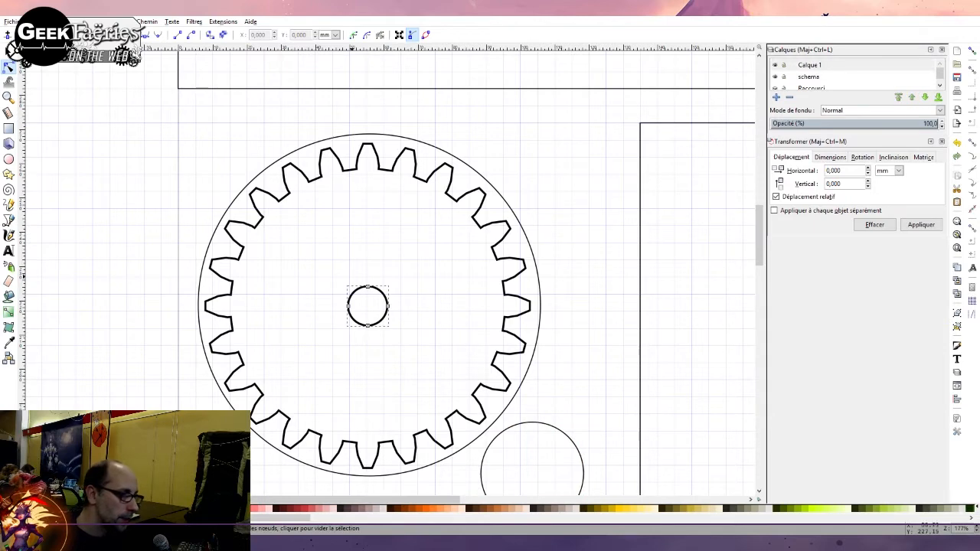
Select all nodes of the centre hole's path to examine their curve handles, and clear the node selection
{"action": "left_click", "coordinate": [368, 326]}
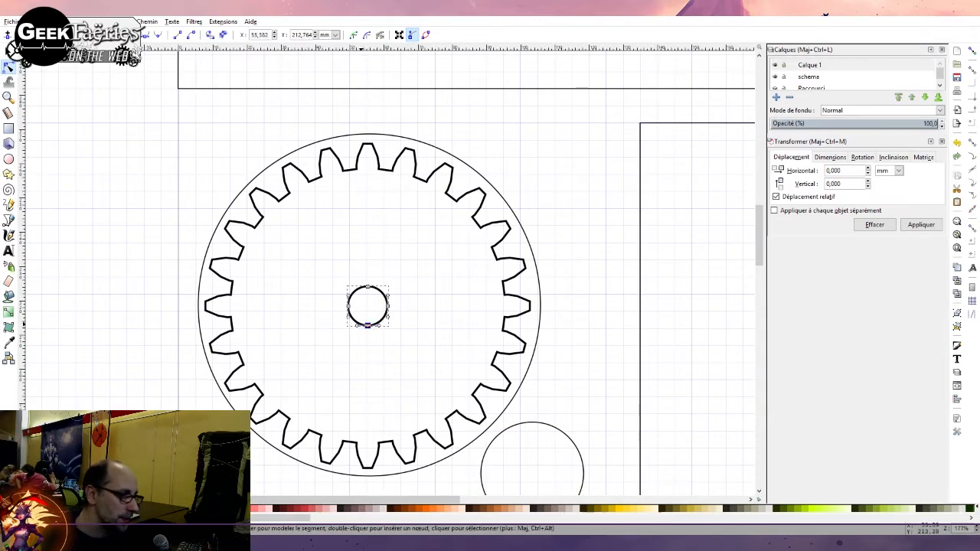
{"action": "key", "text": "ctrl+a"}
{"action": "scroll", "coordinate": [376, 322], "scroll_direction": "up", "scroll_amount": 4, "text": "ctrl"}
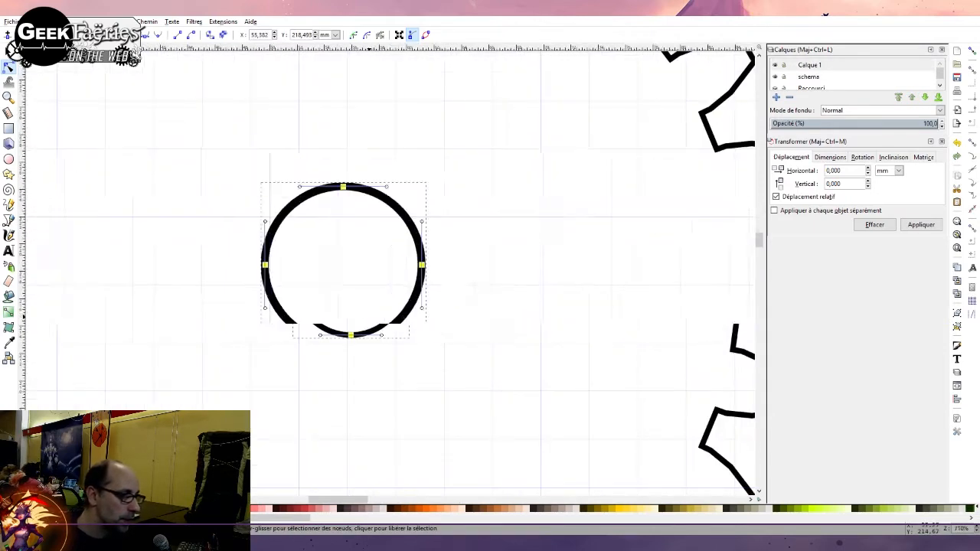
{"action": "scroll", "coordinate": [369, 301], "scroll_direction": "up", "scroll_amount": 1}
{"action": "scroll", "coordinate": [356, 290], "scroll_direction": "down", "scroll_amount": 4}
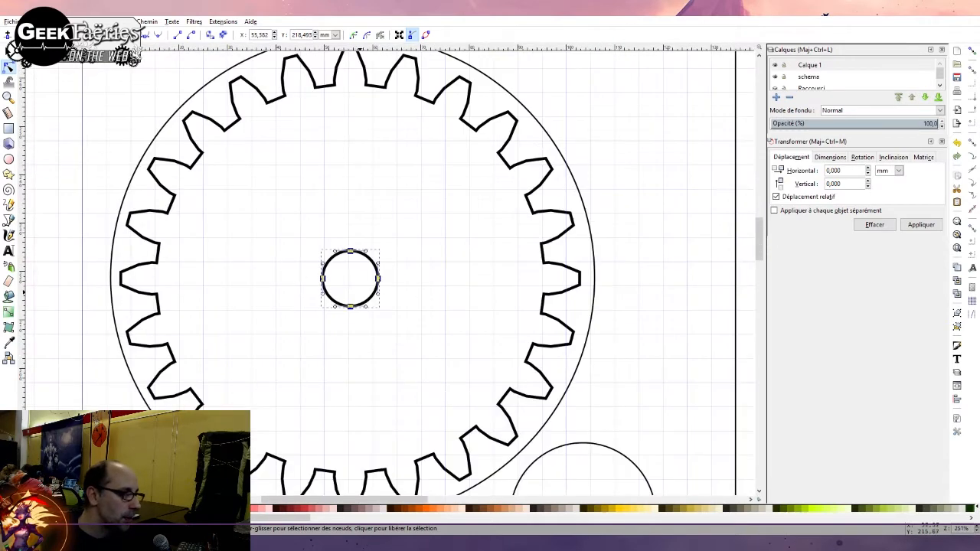
{"action": "key", "text": "Escape"}
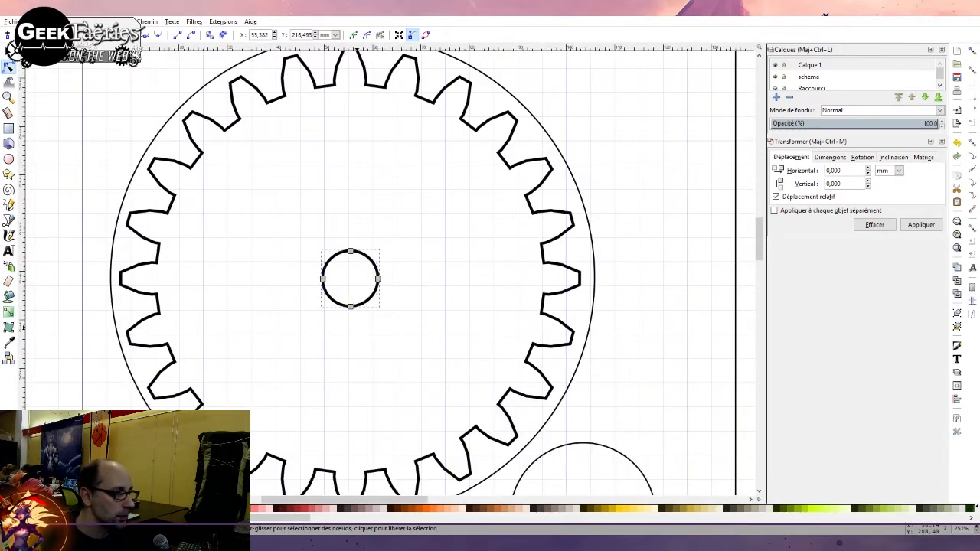
Enlarge the small guide circle about its centre to about 37 mm across, up to the edge of the large circle
{"action": "scroll", "coordinate": [348, 309], "scroll_direction": "down", "scroll_amount": 2}
{"action": "scroll", "coordinate": [349, 311], "scroll_direction": "down", "scroll_amount": 1}
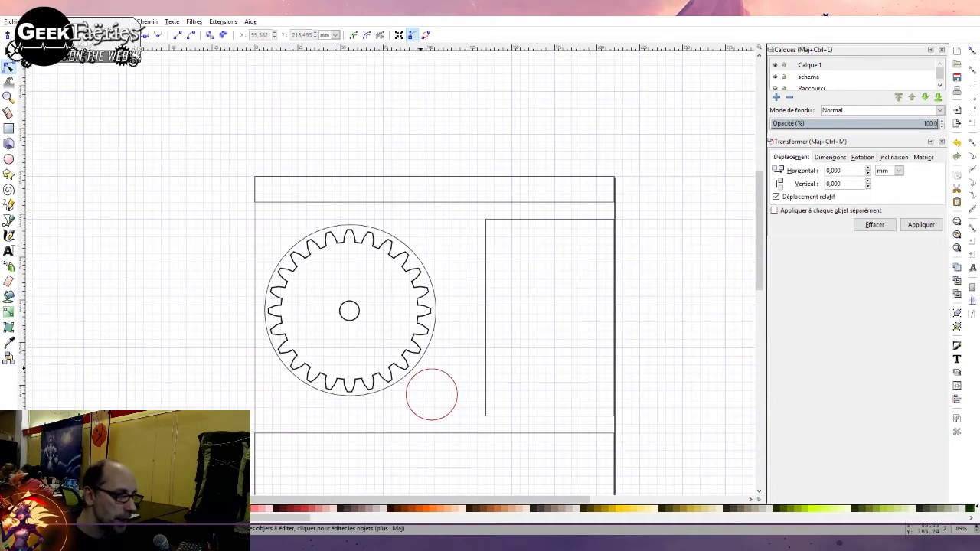
{"action": "left_click", "coordinate": [428, 371]}
{"action": "scroll", "coordinate": [437, 395], "scroll_direction": "up", "scroll_amount": 4}
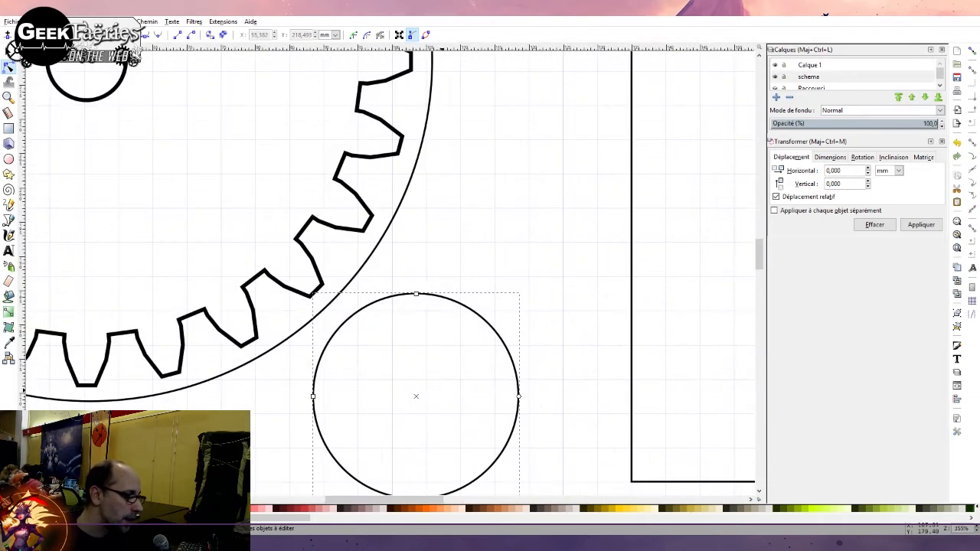
{"action": "scroll", "coordinate": [416, 359], "scroll_direction": "down", "scroll_amount": 3}
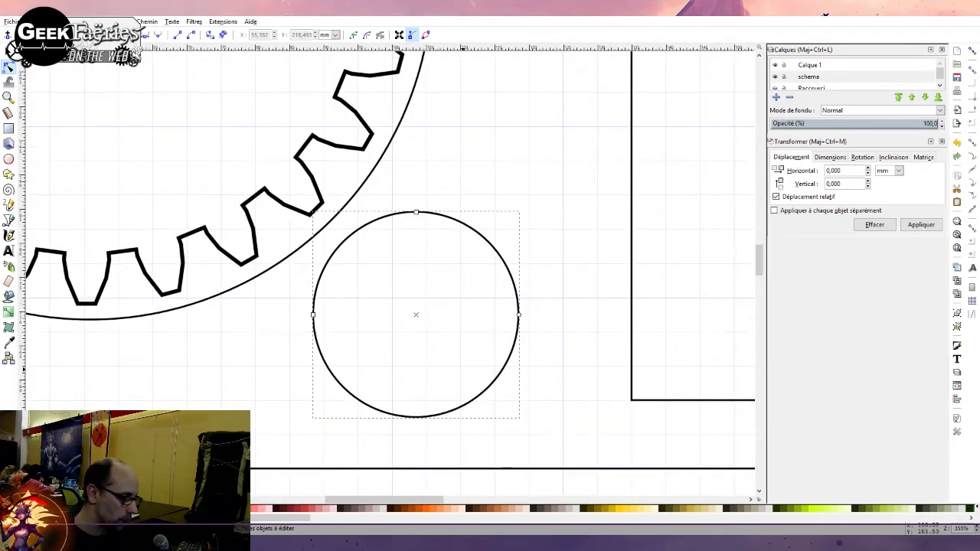
{"action": "left_click_drag", "start_coordinate": [519, 314], "coordinate": [343, 386]}
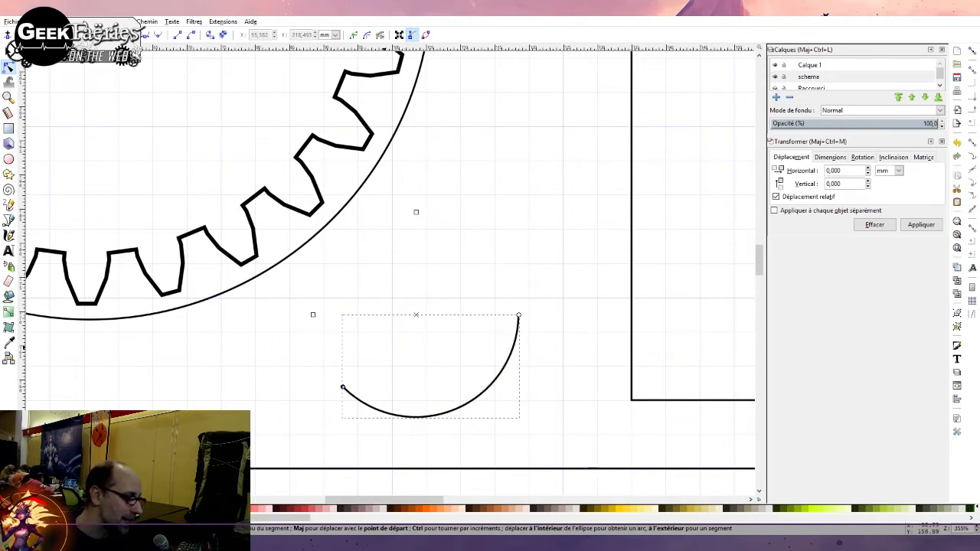
{"action": "key", "text": "ctrl+z"}
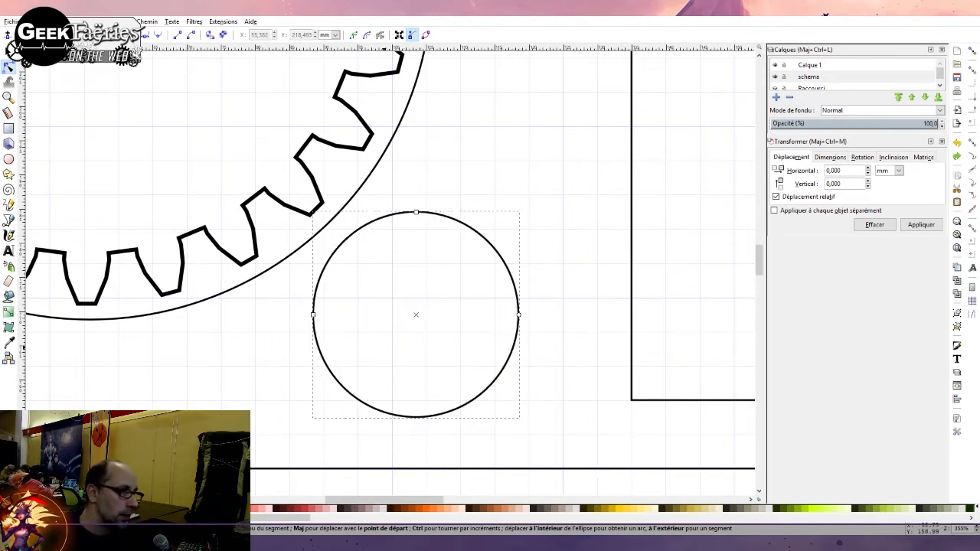
{"action": "left_click_drag", "start_coordinate": [313, 314], "coordinate": [290, 314]}
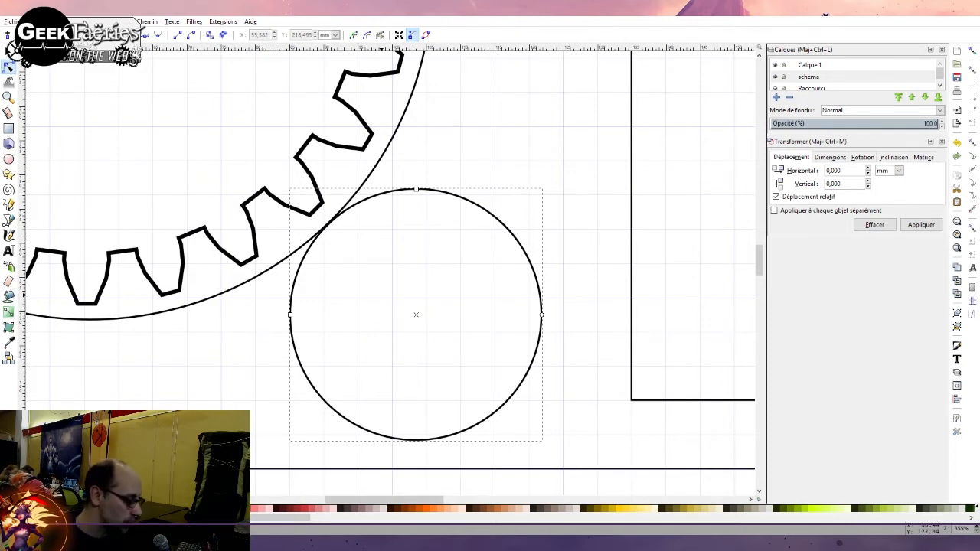
{"action": "key", "text": "s"}
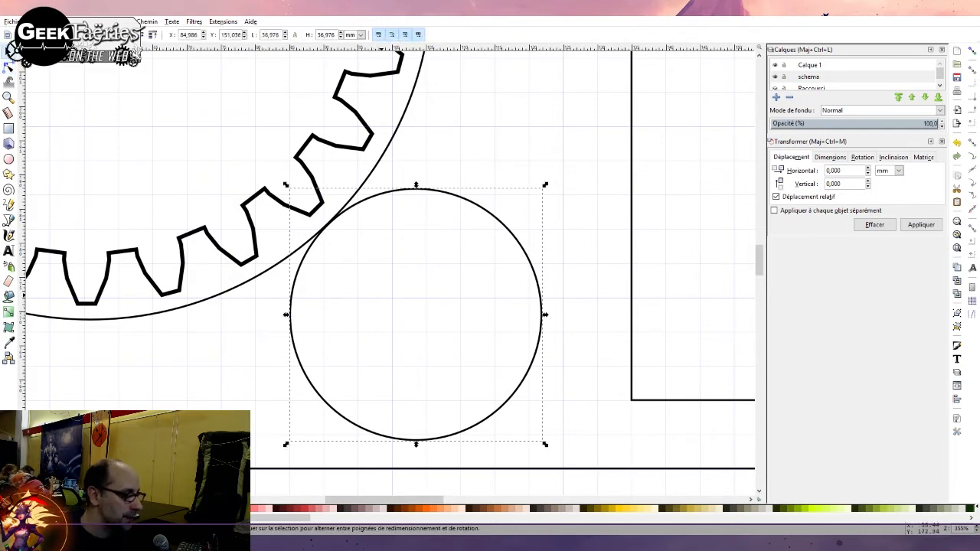
{"action": "scroll", "coordinate": [410, 306], "scroll_direction": "down", "scroll_amount": 4}
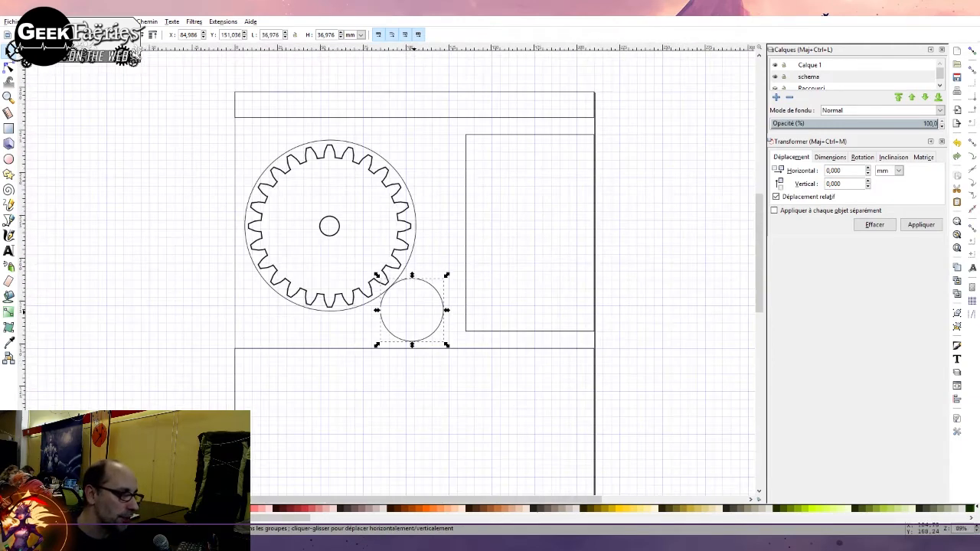
{"action": "scroll", "coordinate": [412, 310], "scroll_direction": "up", "scroll_amount": 4}
{"action": "scroll", "coordinate": [412, 310], "scroll_direction": "down", "scroll_amount": 4}
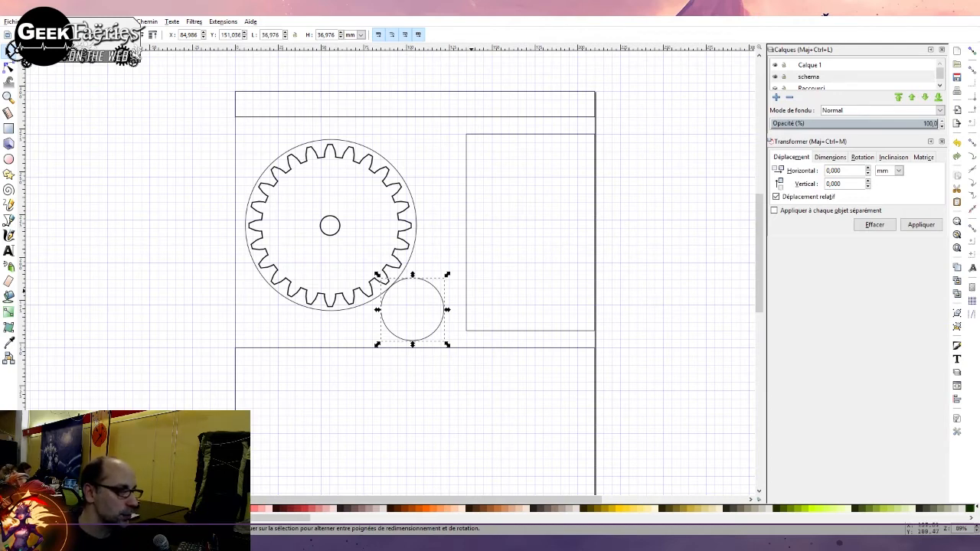
{"action": "scroll", "coordinate": [508, 289], "scroll_direction": "down", "scroll_amount": 1}
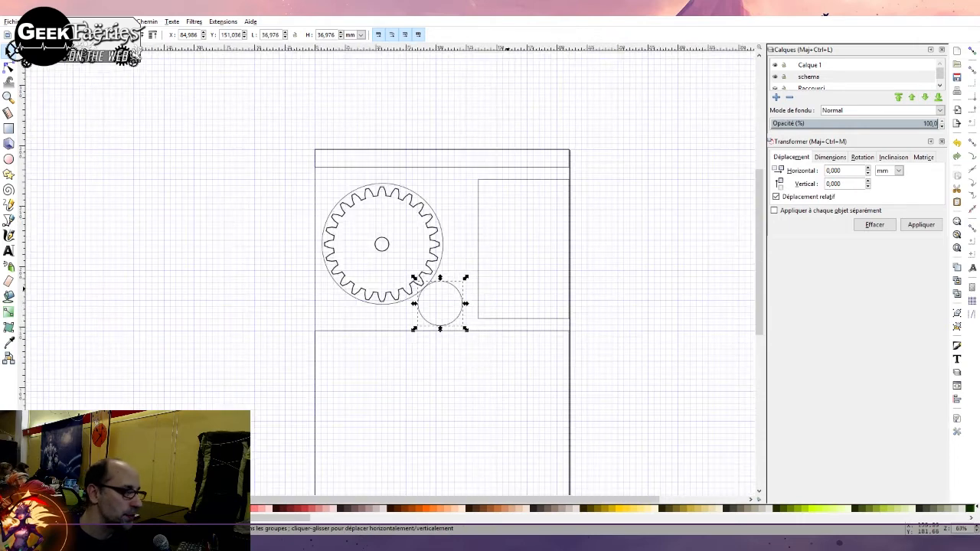
Draw a whole circle about 24.7 mm across on Calque 1, centred on the gear's centre hole
{"action": "scroll", "coordinate": [507, 289], "scroll_direction": "up", "scroll_amount": 2}
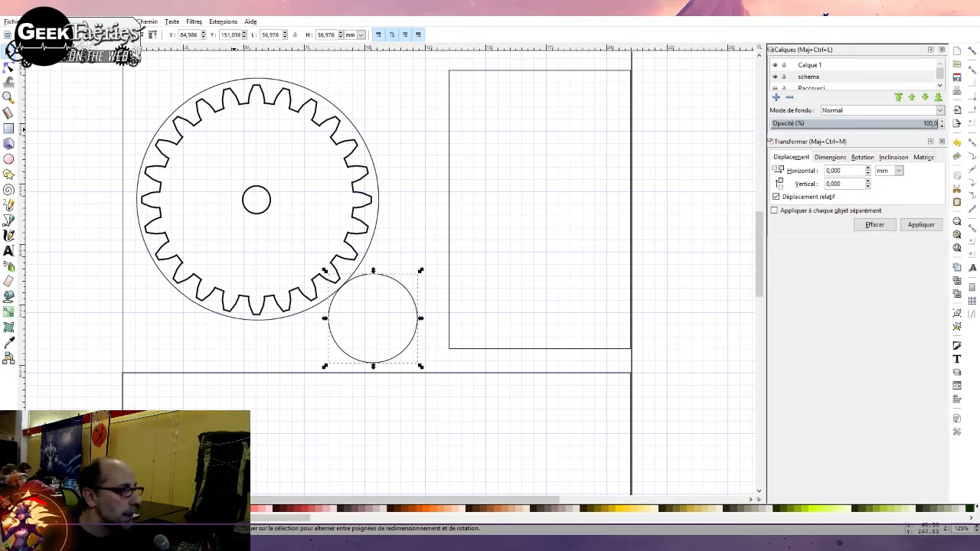
{"action": "left_click", "coordinate": [357, 201]}
{"action": "left_click", "coordinate": [354, 195]}
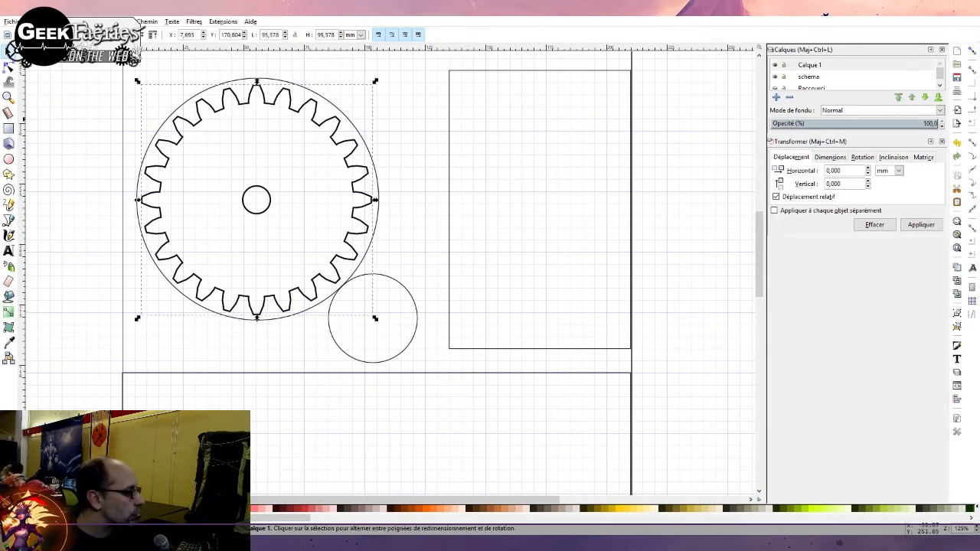
{"action": "left_click", "coordinate": [8, 158]}
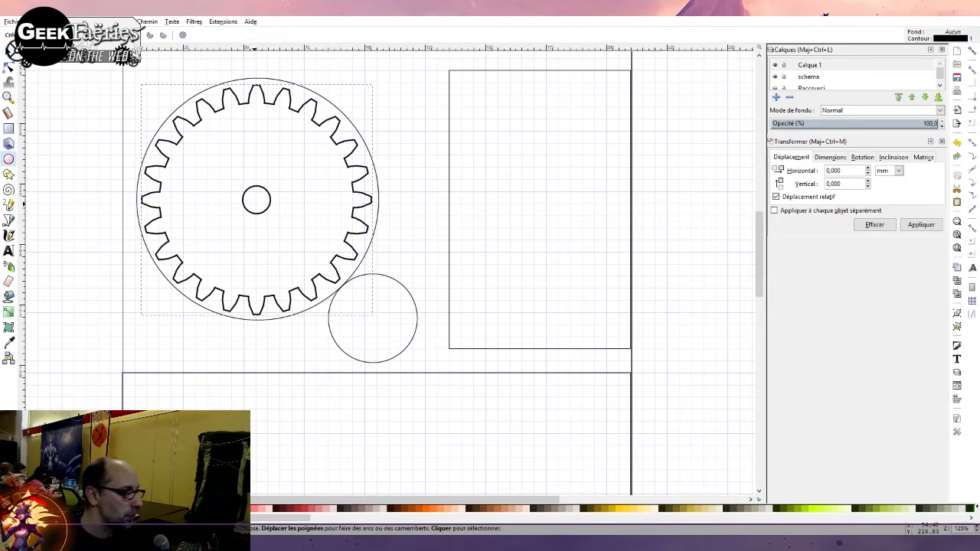
{"action": "left_click_drag", "start_coordinate": [257, 201], "coordinate": [288, 232]}
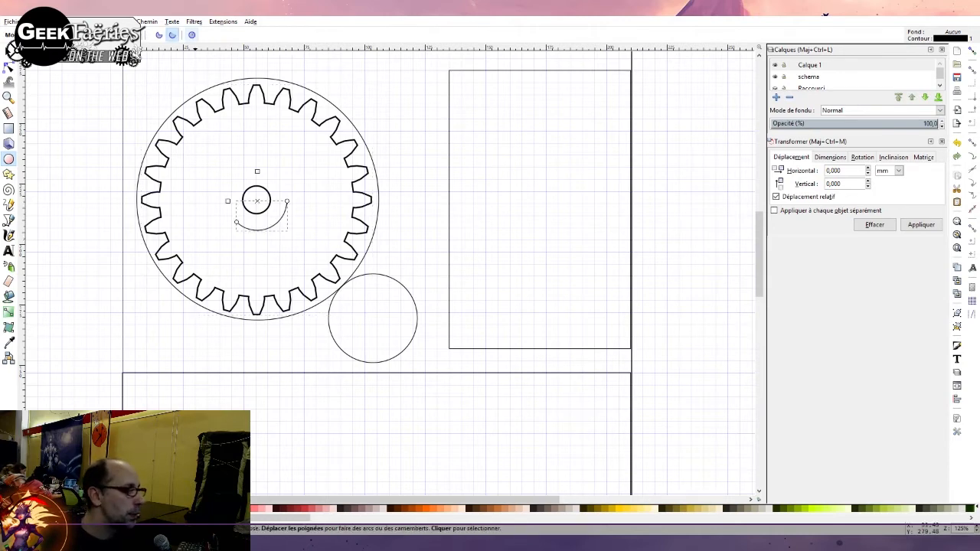
{"action": "left_click", "coordinate": [192, 34]}
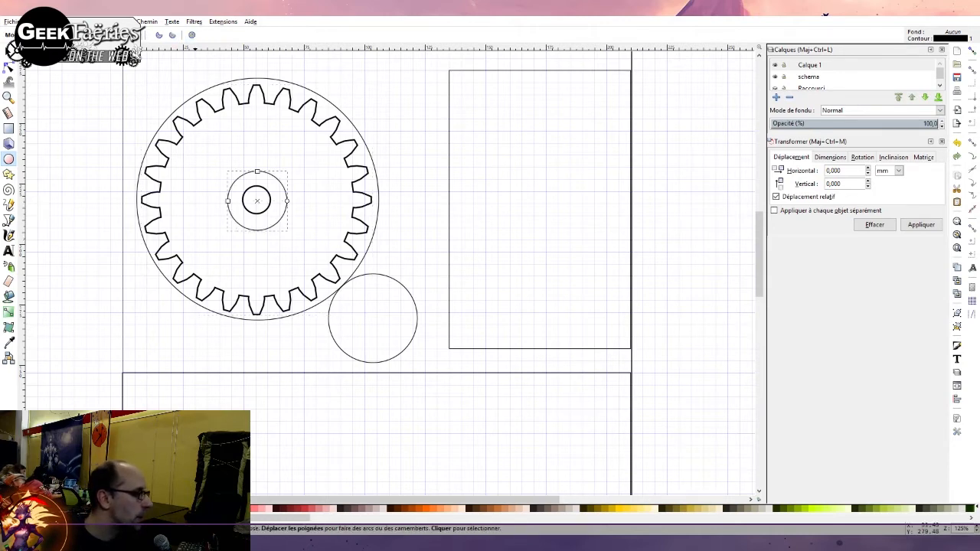
{"action": "key", "text": "s"}
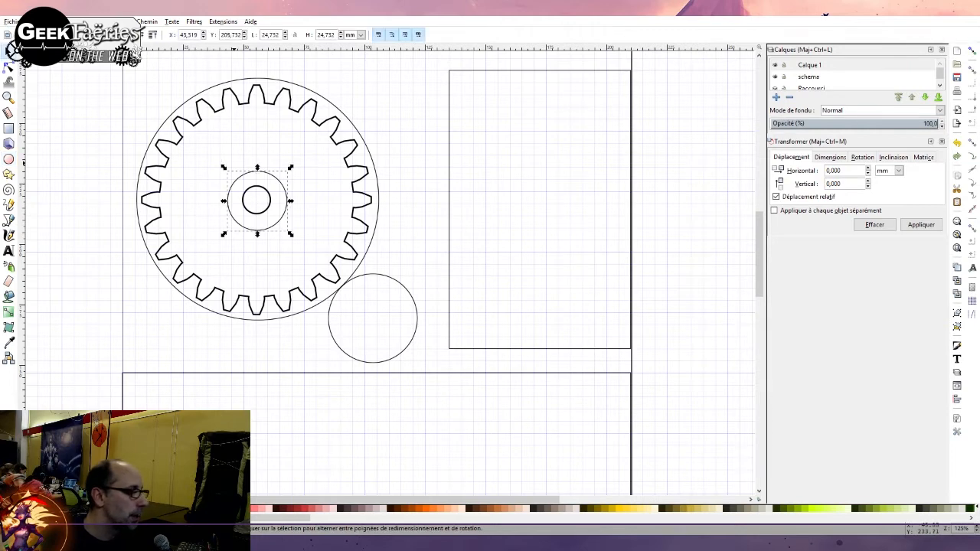
Enlarge the new circle about its centre to about 71.6 mm across and centre it with the gear on both axes, relative to the selection area
{"action": "left_click_drag", "start_coordinate": [290, 167], "coordinate": [394, 114]}
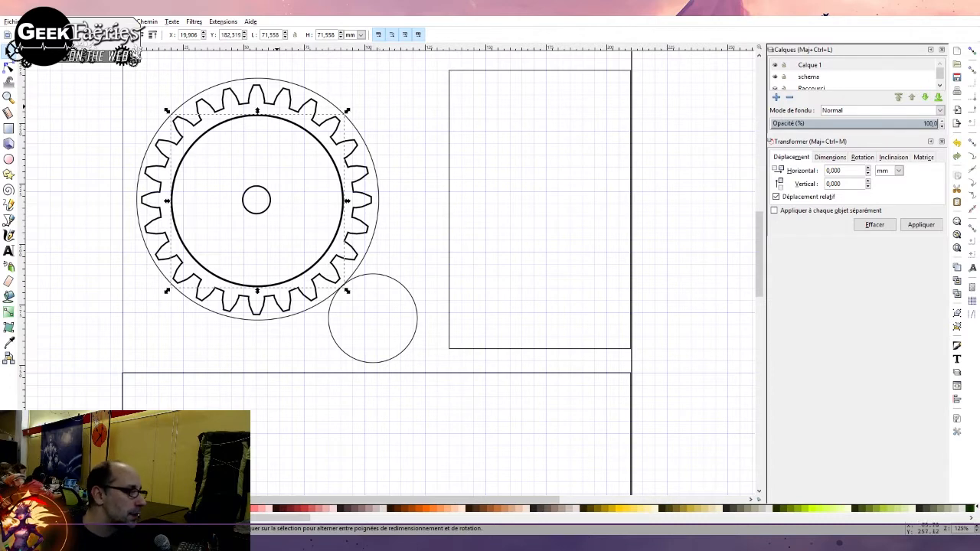
{"action": "left_click", "coordinate": [368, 171], "text": "shift"}
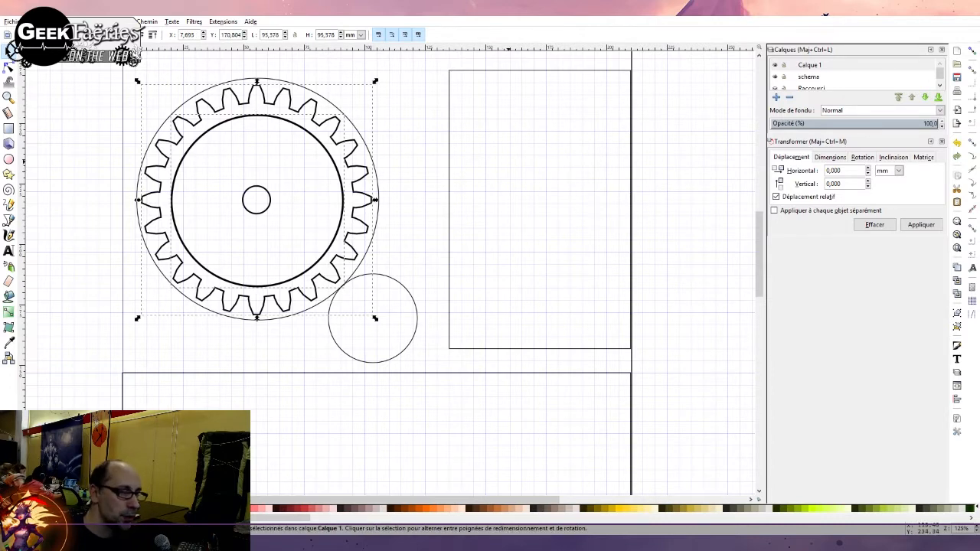
{"action": "key", "text": "ctrl+shift+a"}
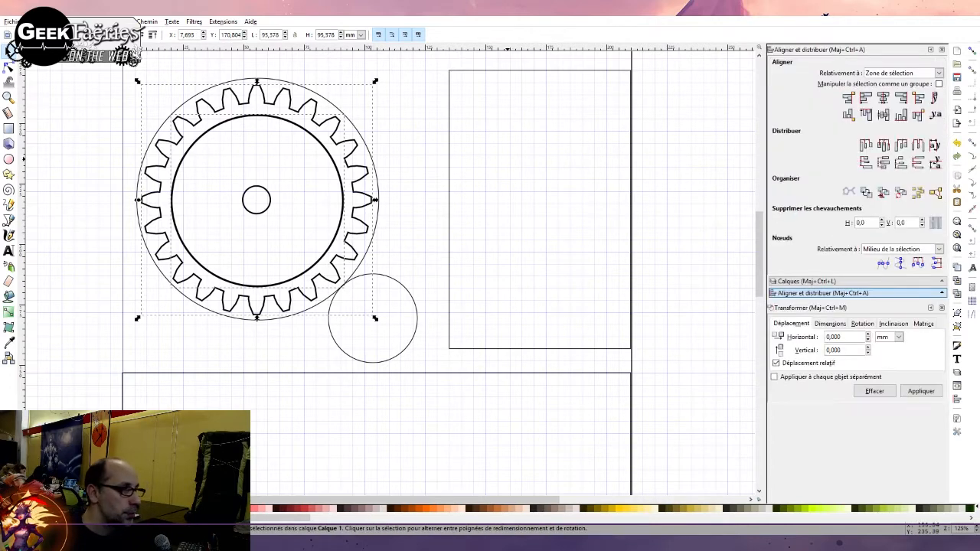
{"action": "key", "text": "Escape"}
{"action": "left_click", "coordinate": [341, 177]}
{"action": "left_click", "coordinate": [369, 178], "text": "shift"}
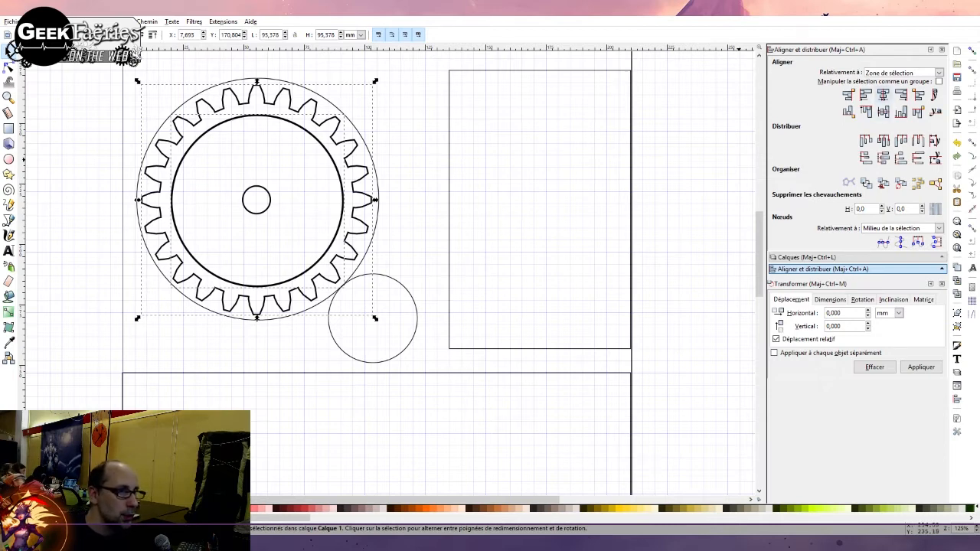
{"action": "left_click", "coordinate": [883, 96]}
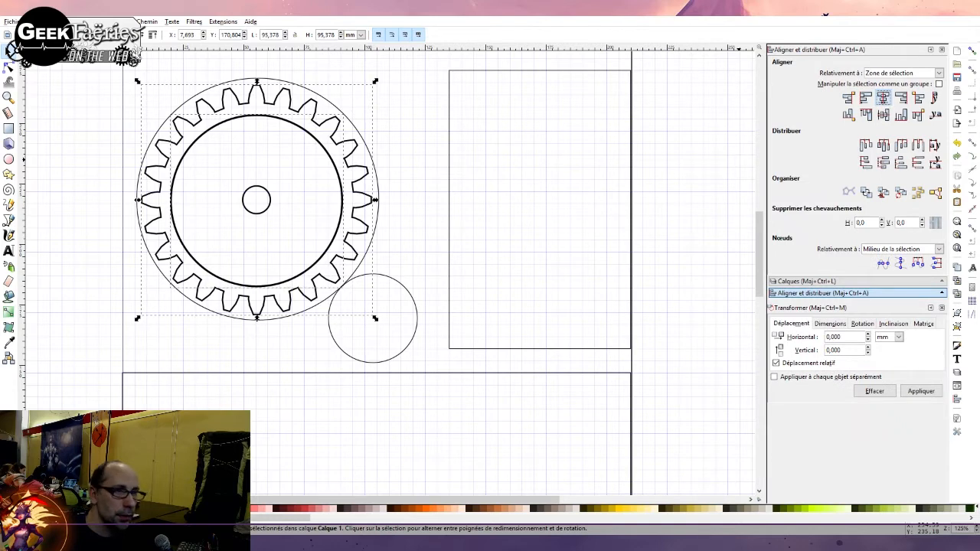
{"action": "left_click", "coordinate": [884, 114]}
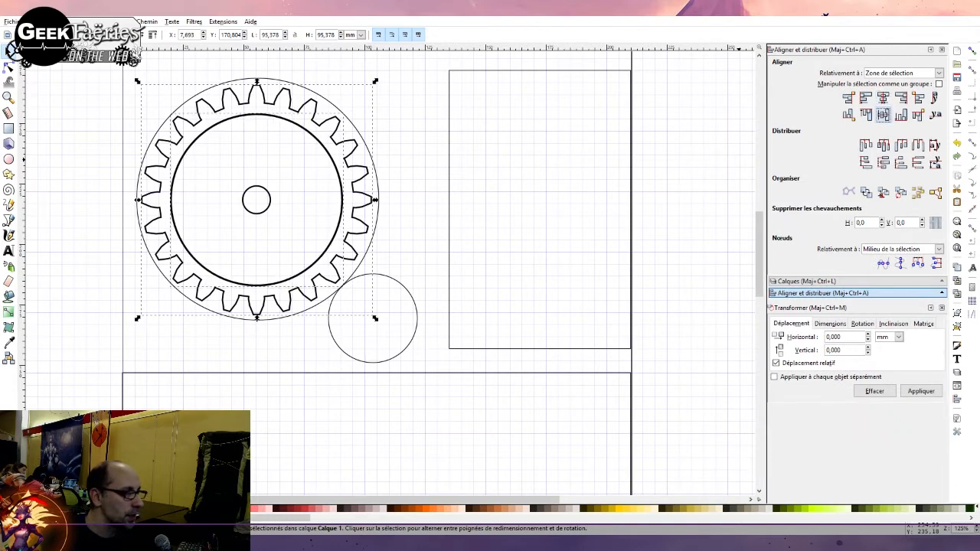
{"action": "key", "text": "Escape"}
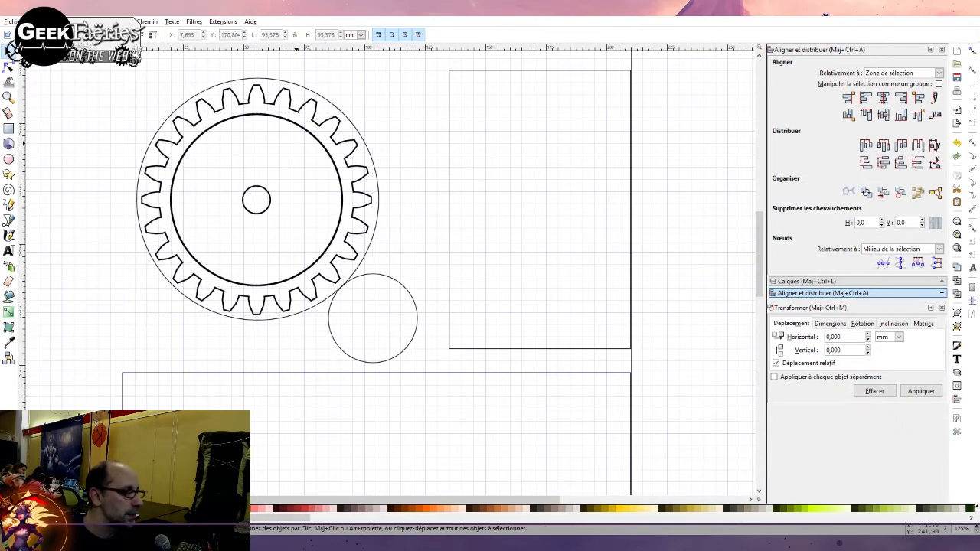
Draw a circle about 23.5 mm across inside the large inner circle and place it around the gear's centre hole
{"action": "left_click", "coordinate": [297, 126]}
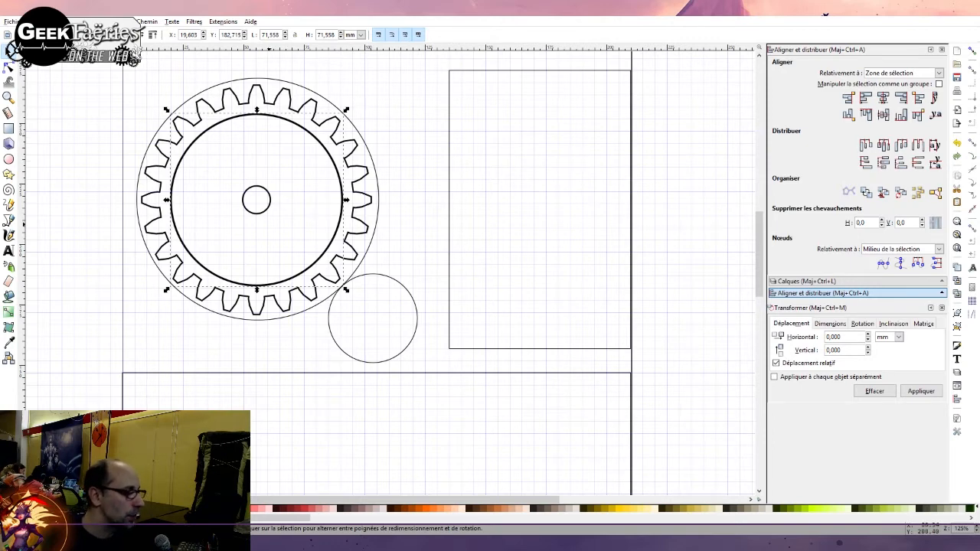
{"action": "scroll", "coordinate": [269, 225], "scroll_direction": "up", "scroll_amount": 1}
{"action": "scroll", "coordinate": [268, 222], "scroll_direction": "down", "scroll_amount": 1}
{"action": "scroll", "coordinate": [267, 221], "scroll_direction": "up", "scroll_amount": 1}
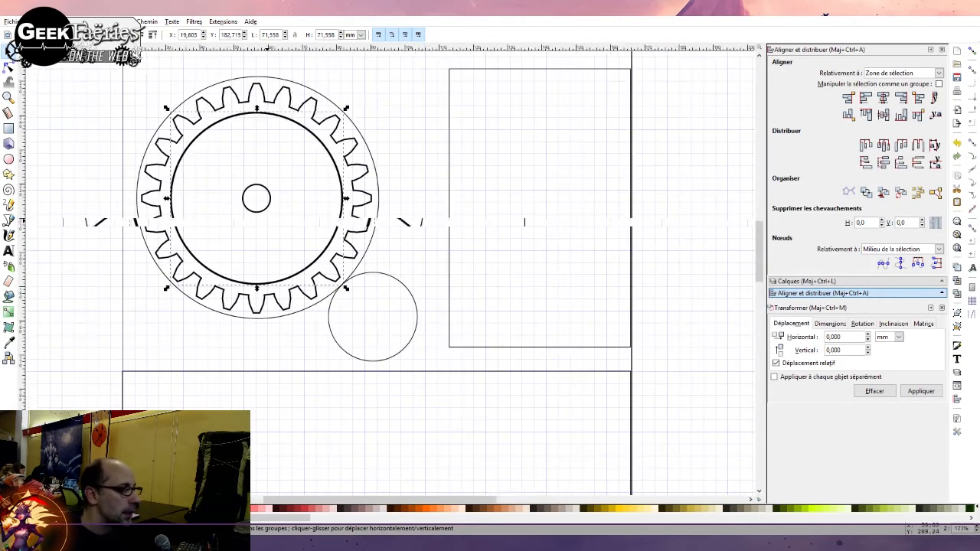
{"action": "key", "text": "e"}
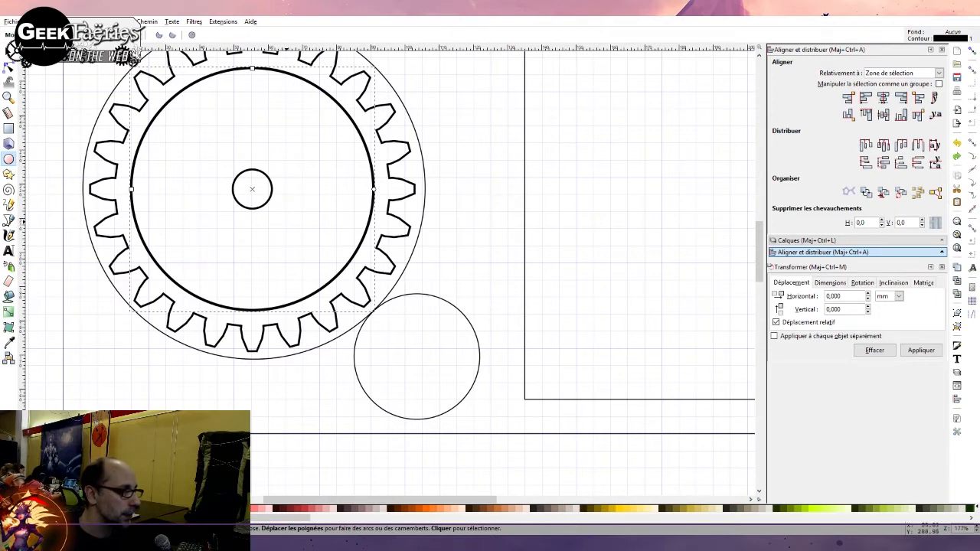
{"action": "mouse_move", "coordinate": [208, 156]}
{"action": "left_mouse_down"}
{"action": "mouse_move", "coordinate": [281, 213]}
{"action": "mouse_move", "coordinate": [293, 245]}
{"action": "mouse_move", "coordinate": [248, 195]}
{"action": "left_mouse_up"}
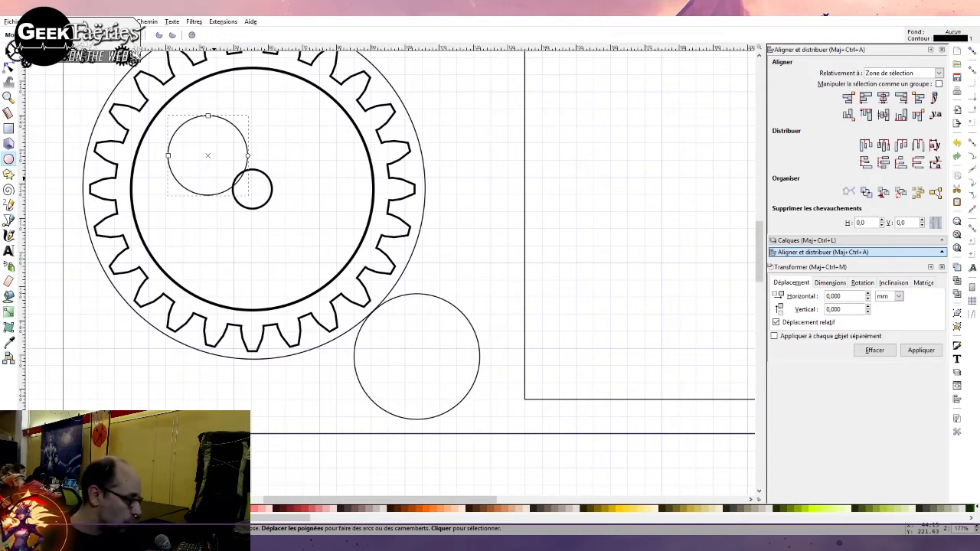
{"action": "key", "text": "s"}
{"action": "left_click_drag", "start_coordinate": [230, 188], "coordinate": [277, 223]}
Try to centre the 23.5 mm circle and the centre hole on each other relative to the selection area, and undo it
{"action": "left_click", "coordinate": [263, 208], "text": "shift"}
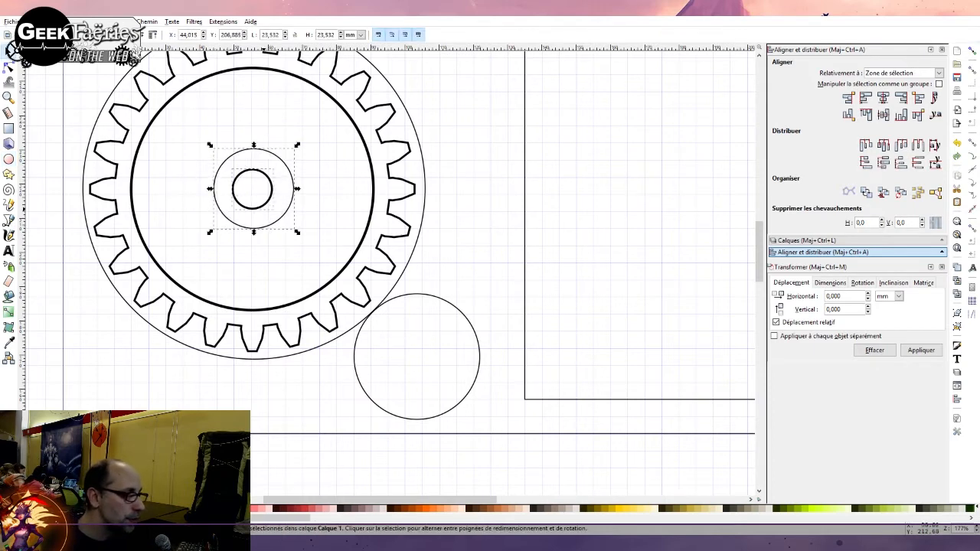
{"action": "key", "text": "ctrl+shift+a"}
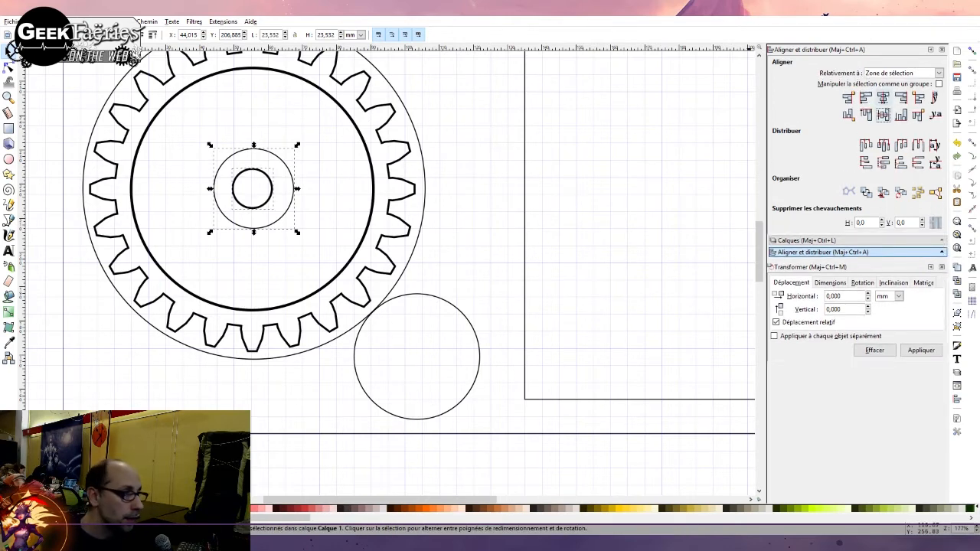
{"action": "left_click", "coordinate": [882, 97]}
{"action": "key", "text": "ctrl+z"}
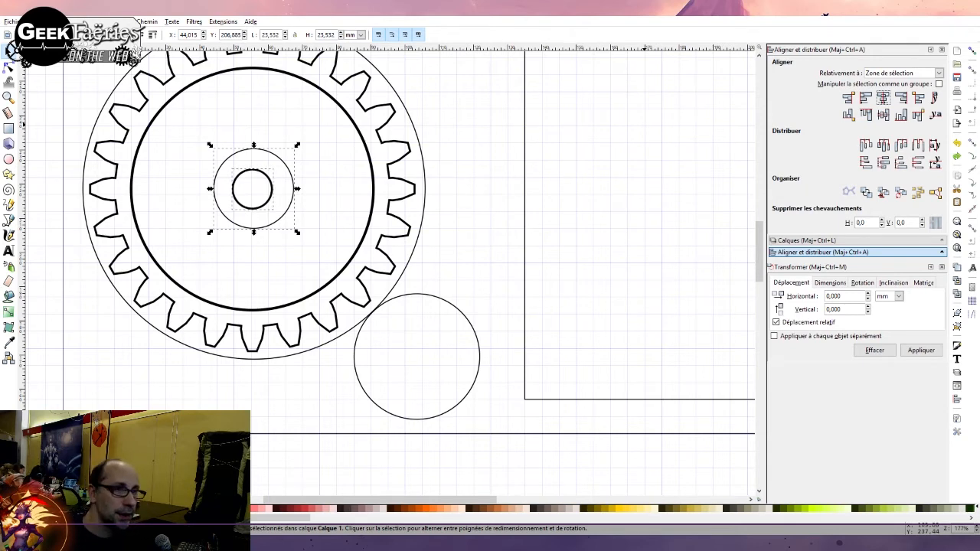
{"action": "key", "text": "Escape"}
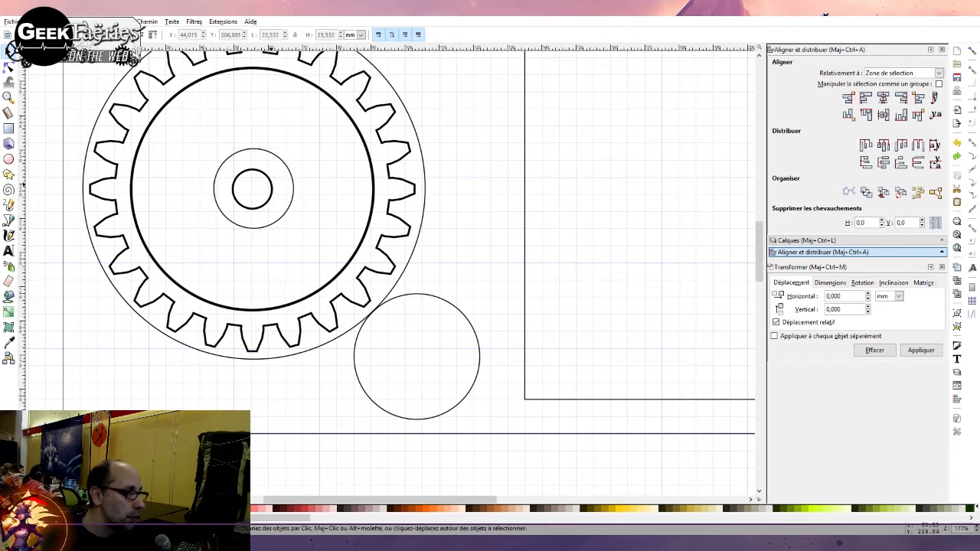
Centre the 23.5 mm circle on the gear's centre hole on both axes, using the hole as the first selected reference (Premier sélectionné)
{"action": "left_click", "coordinate": [271, 184]}
{"action": "left_click", "coordinate": [293, 183], "text": "shift"}
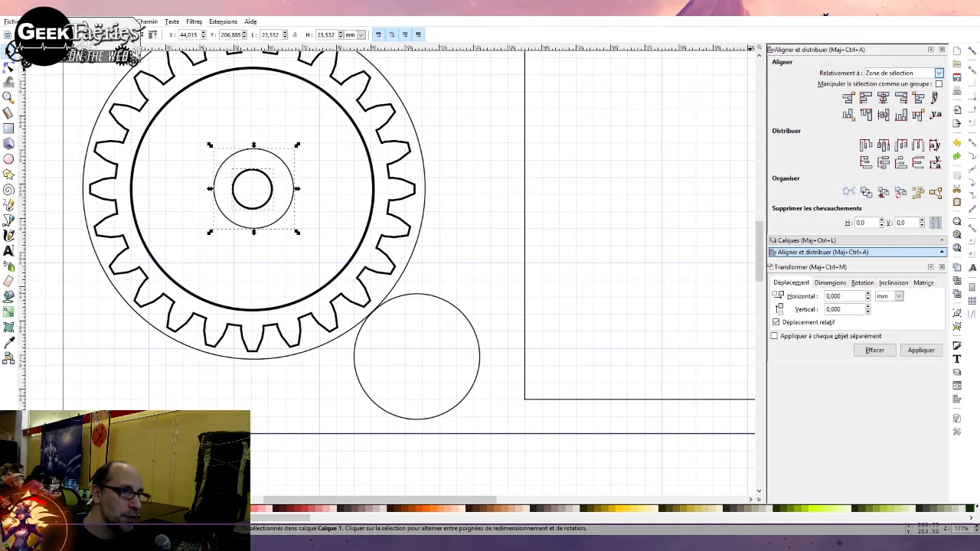
{"action": "left_click", "coordinate": [884, 96]}
{"action": "left_click", "coordinate": [883, 98]}
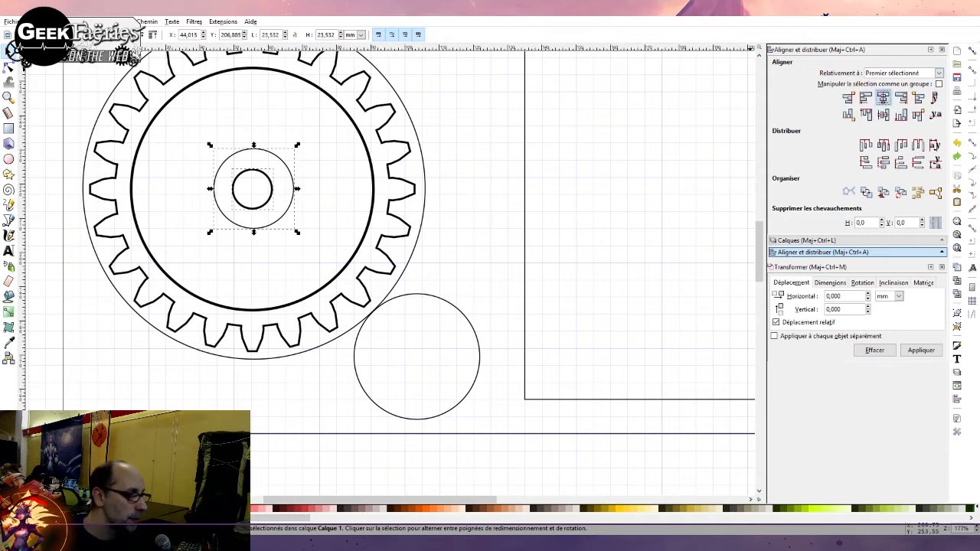
{"action": "left_click", "coordinate": [884, 114]}
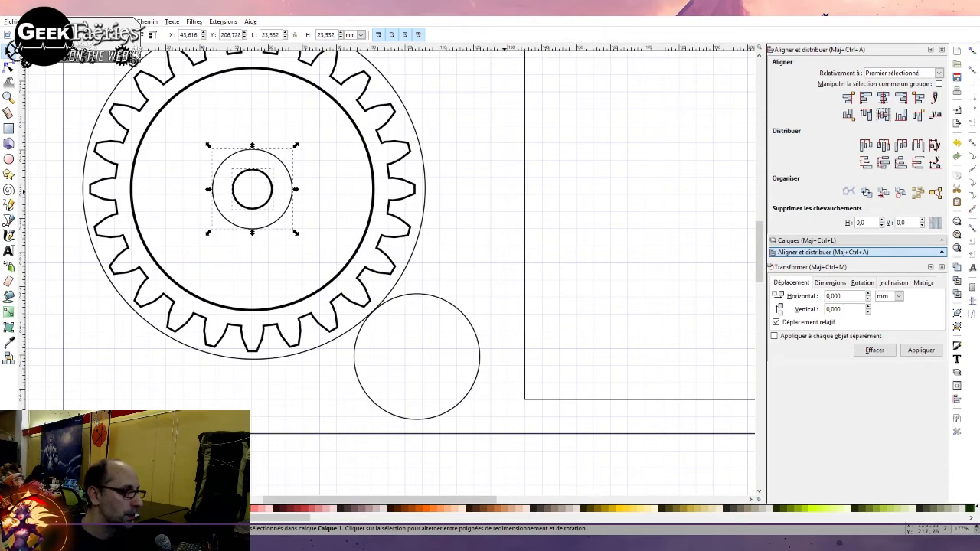
{"action": "left_click", "coordinate": [493, 189]}
Shrink the large inner circle about its centre to about 67.7 mm across
{"action": "scroll", "coordinate": [425, 230], "scroll_direction": "up", "scroll_amount": 2}
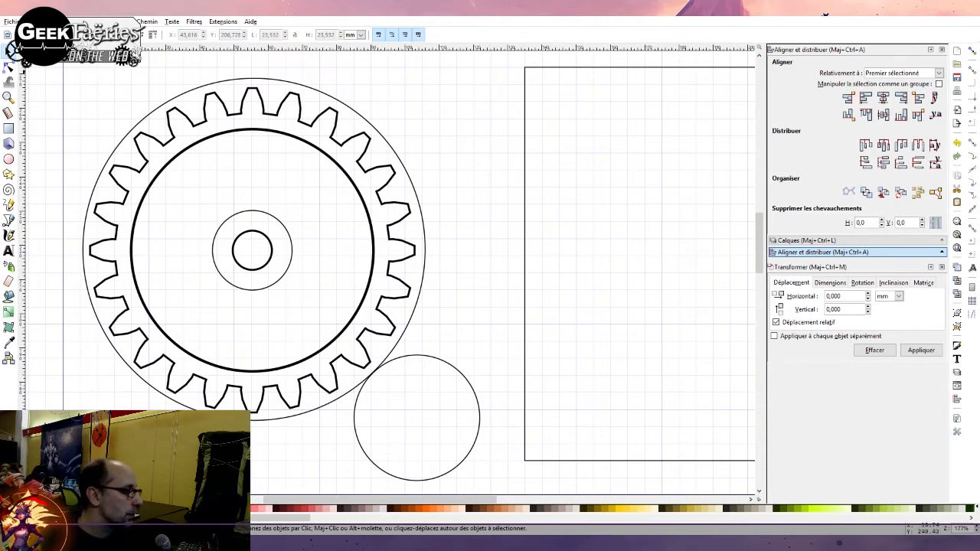
{"action": "left_click", "coordinate": [9, 128]}
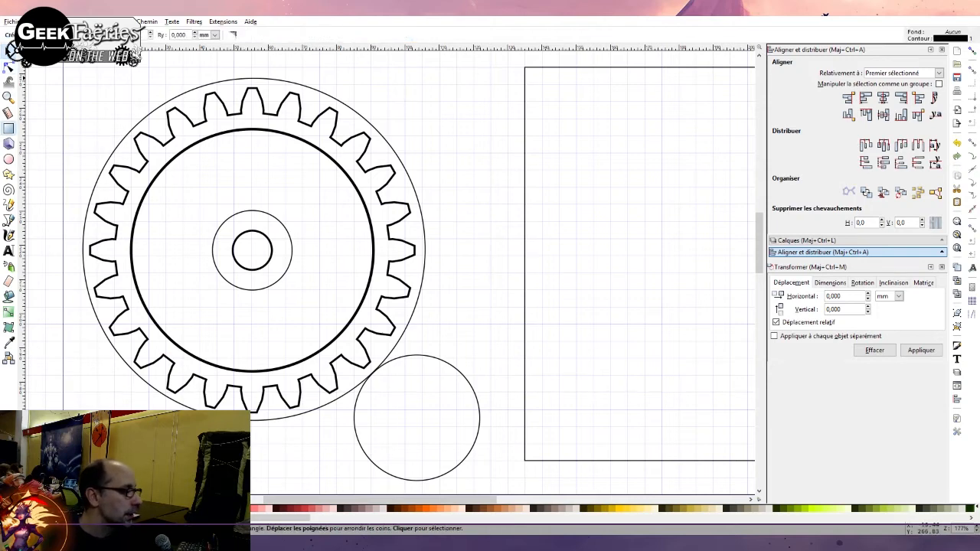
{"action": "left_click", "coordinate": [8, 51]}
{"action": "left_click", "coordinate": [228, 131]}
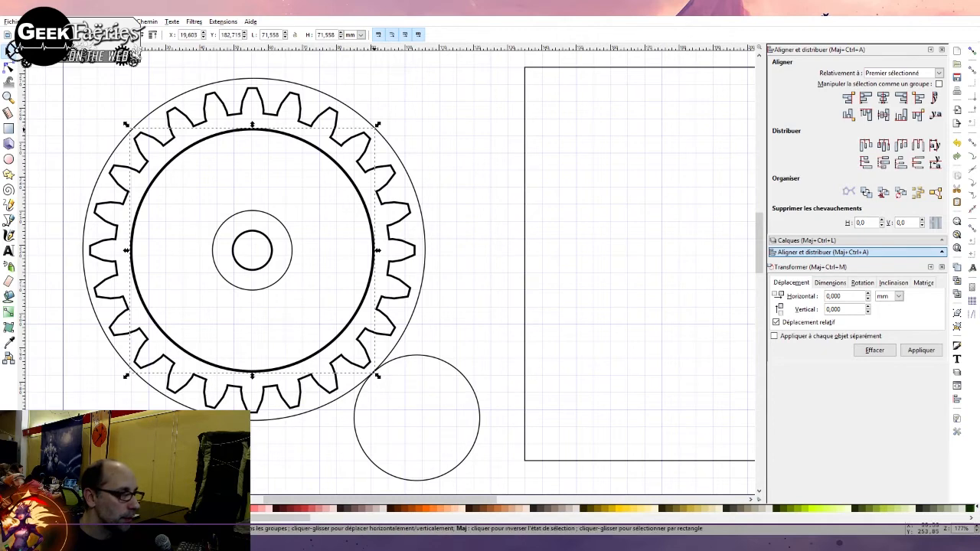
{"action": "left_click_drag", "start_coordinate": [377, 124], "coordinate": [371, 132]}
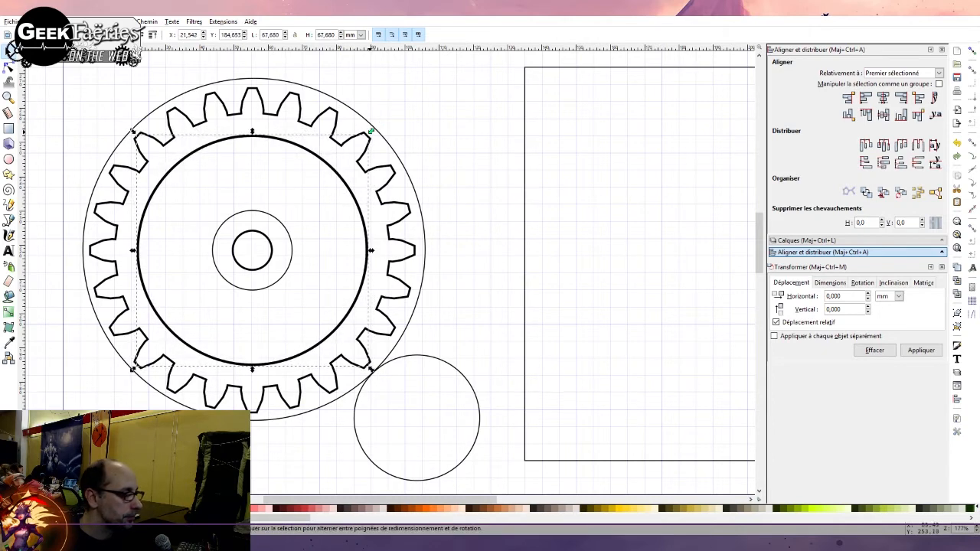
Draw an upright rectangle about 5.2 mm wide and 27.6 mm high, overlapping the hub circle and the top of the large inner circle
{"action": "key", "text": "r"}
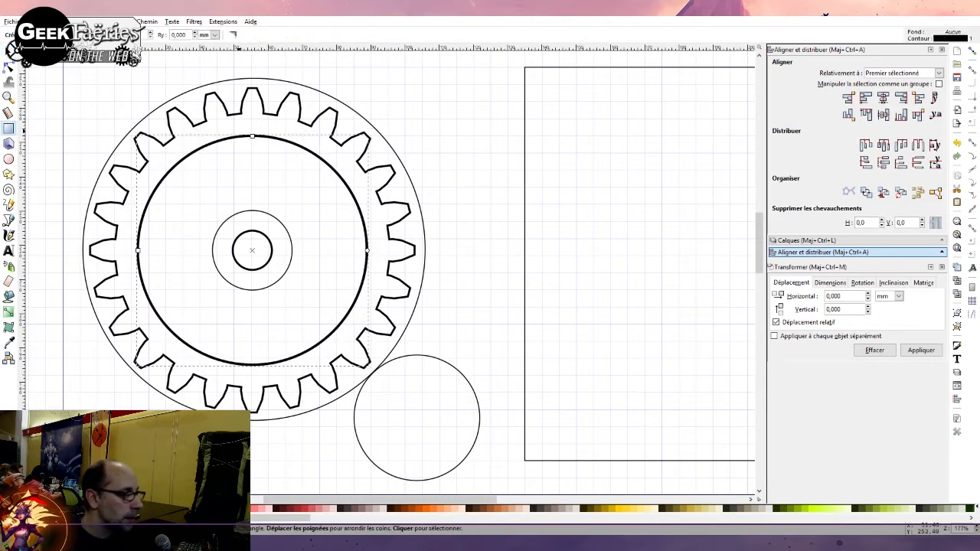
{"action": "left_click_drag", "start_coordinate": [241, 127], "coordinate": [259, 220]}
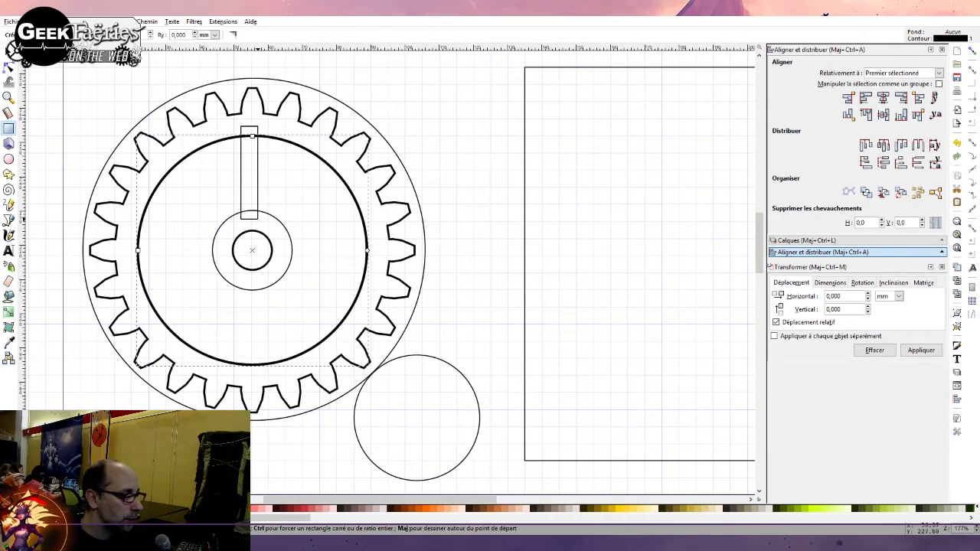
{"action": "left_click", "coordinate": [9, 51]}
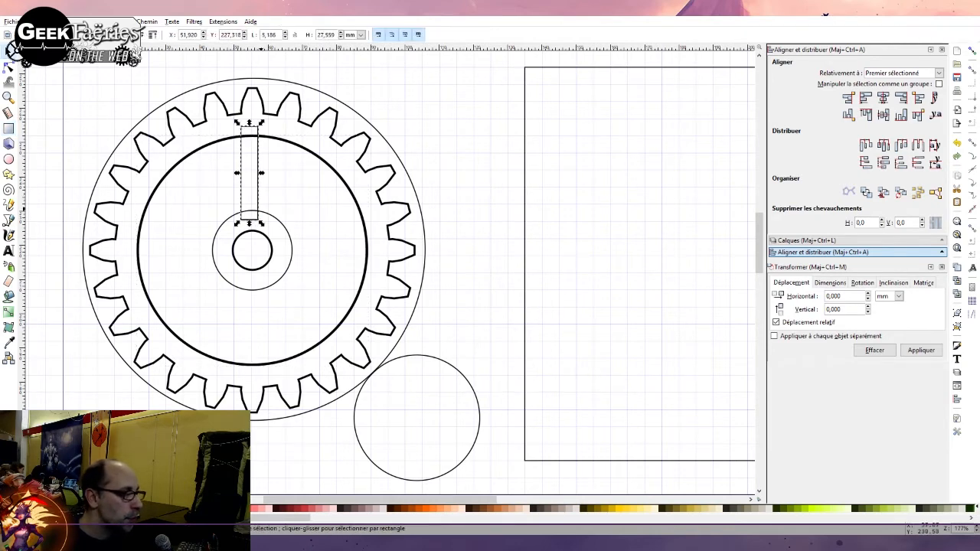
Centre the rectangle horizontally on the hub circle, aligning relative to the last selected object (Dernier sélectionné)
{"action": "left_click", "coordinate": [278, 220], "text": "shift"}
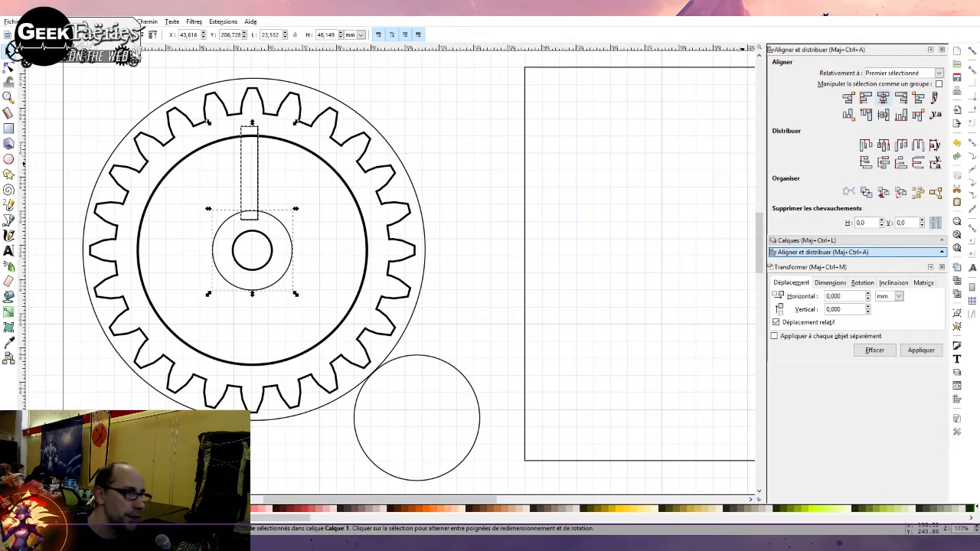
{"action": "left_click", "coordinate": [883, 98]}
{"action": "key", "text": "ctrl+z"}
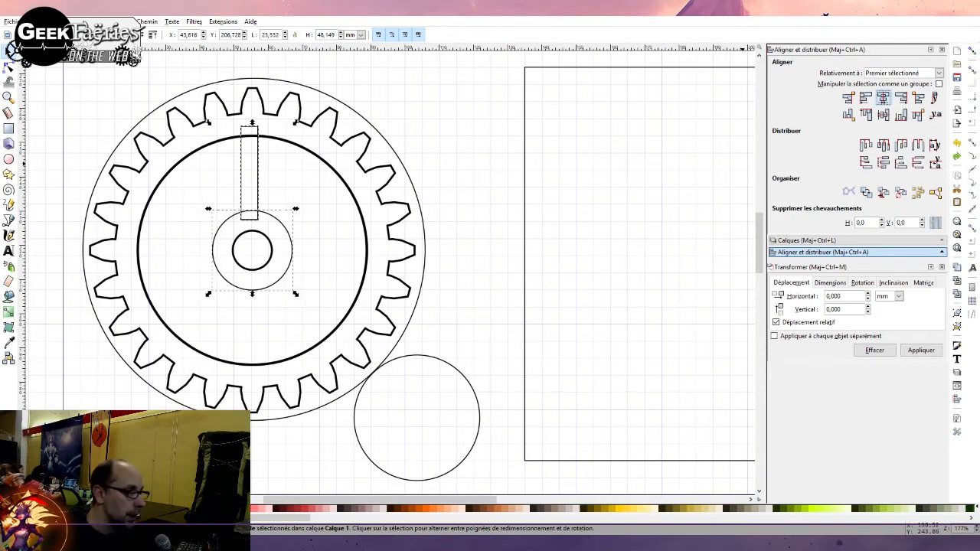
{"action": "left_click", "coordinate": [939, 73]}
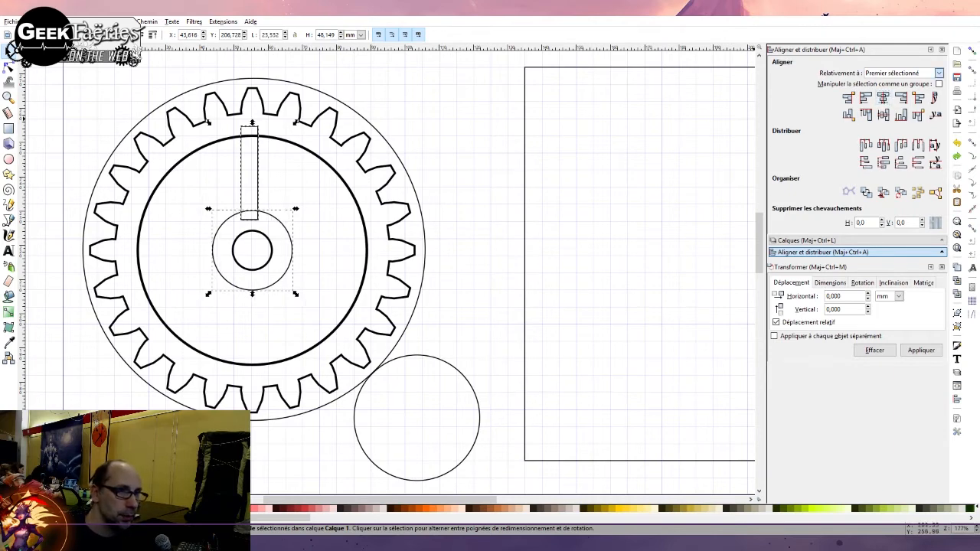
{"action": "left_click", "coordinate": [903, 82]}
{"action": "left_click", "coordinate": [883, 97]}
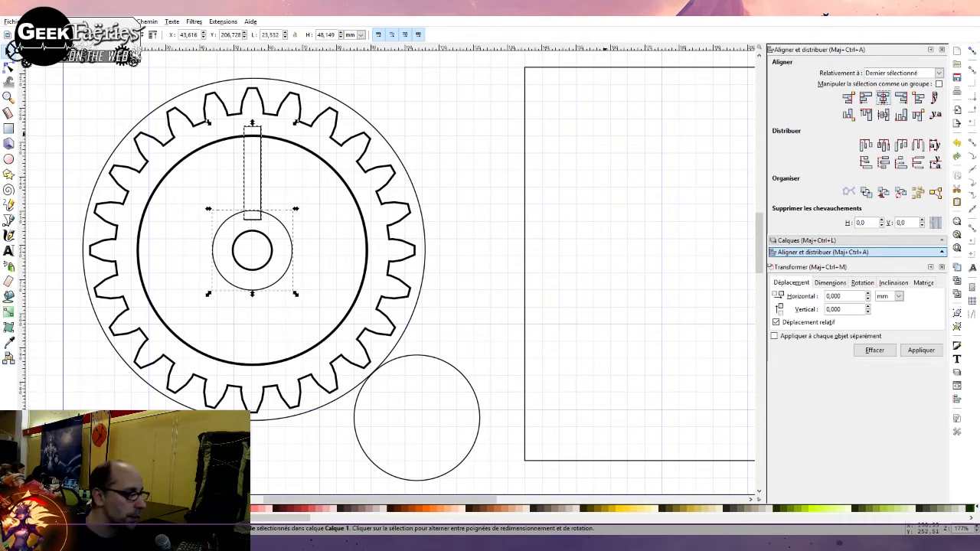
{"action": "left_click", "coordinate": [474, 153]}
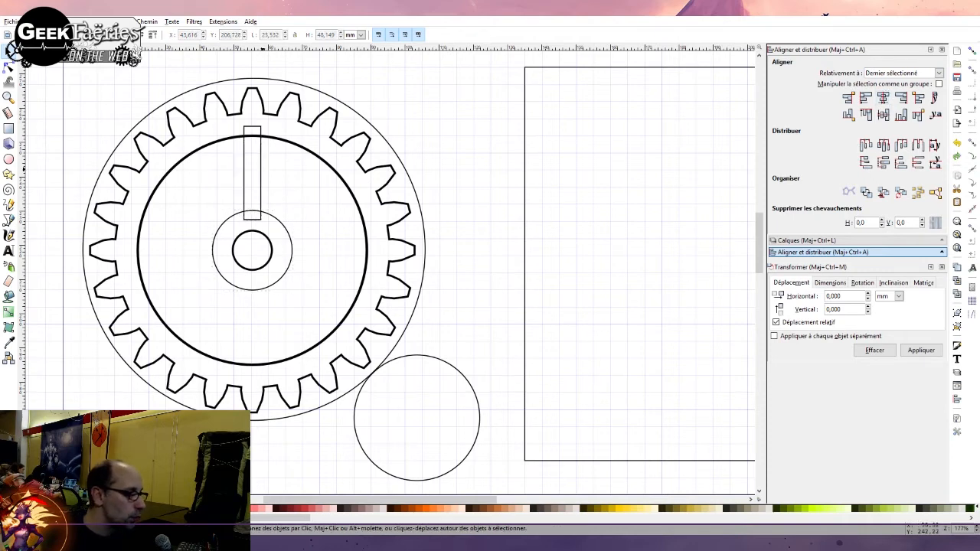
Try rotating the spoke rectangle clockwise about its own centre, and undo the rotation
{"action": "left_click", "coordinate": [261, 173]}
{"action": "scroll", "coordinate": [261, 161], "scroll_direction": "up", "scroll_amount": 2}
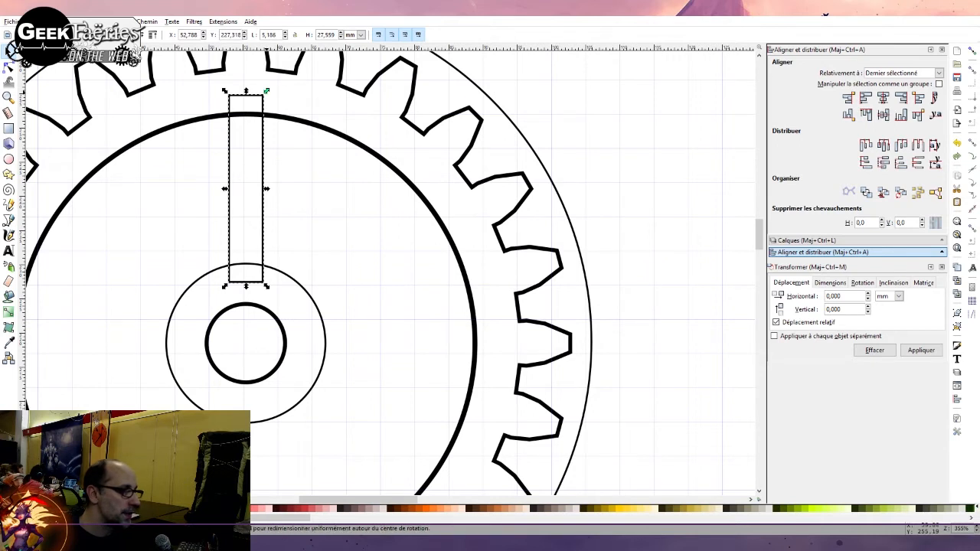
{"action": "left_click", "coordinate": [246, 188]}
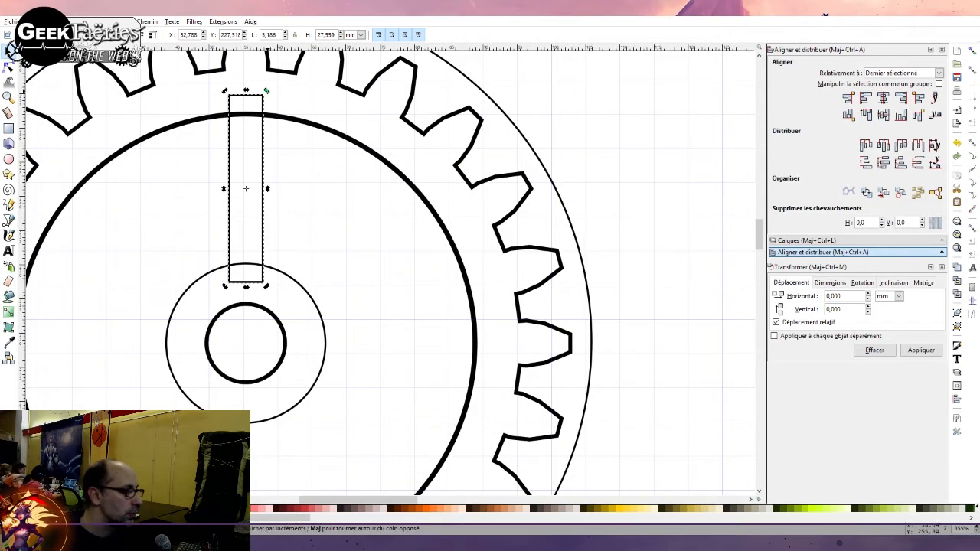
{"action": "left_click_drag", "start_coordinate": [246, 91], "coordinate": [297, 103]}
{"action": "key", "text": "ctrl+z"}
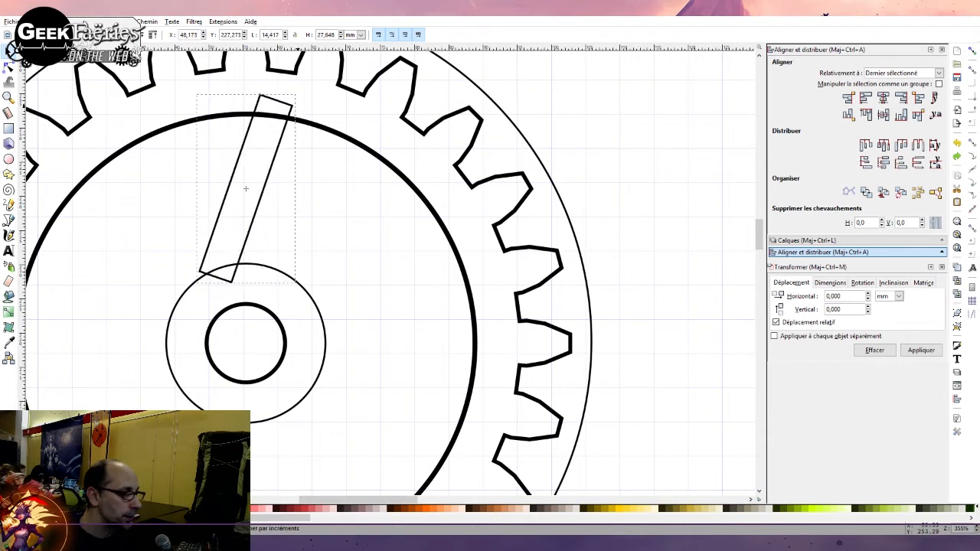
{"action": "key", "text": "ctrl+z"}
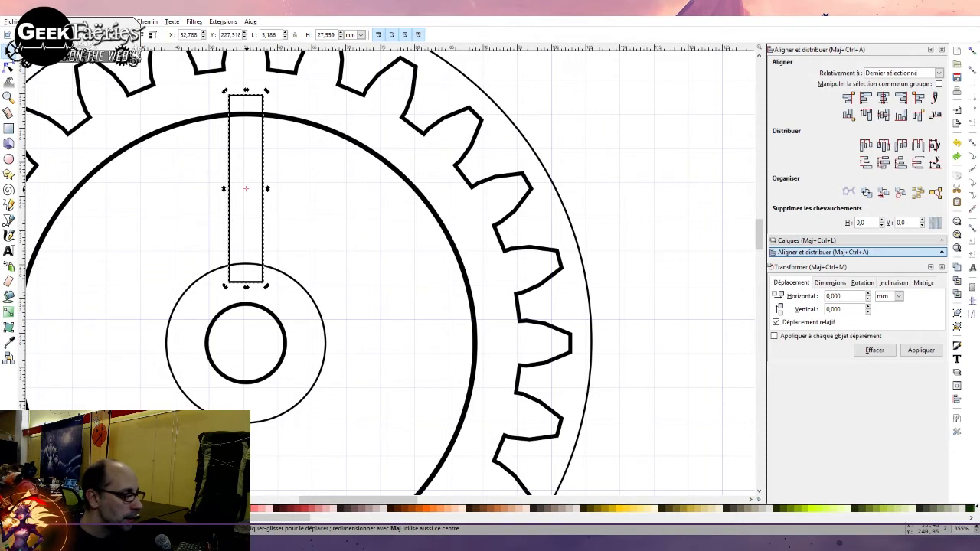
Move the spoke rectangle's rotation centre to the middle of the gear's centre hole
{"action": "left_click_drag", "start_coordinate": [245, 188], "coordinate": [246, 343]}
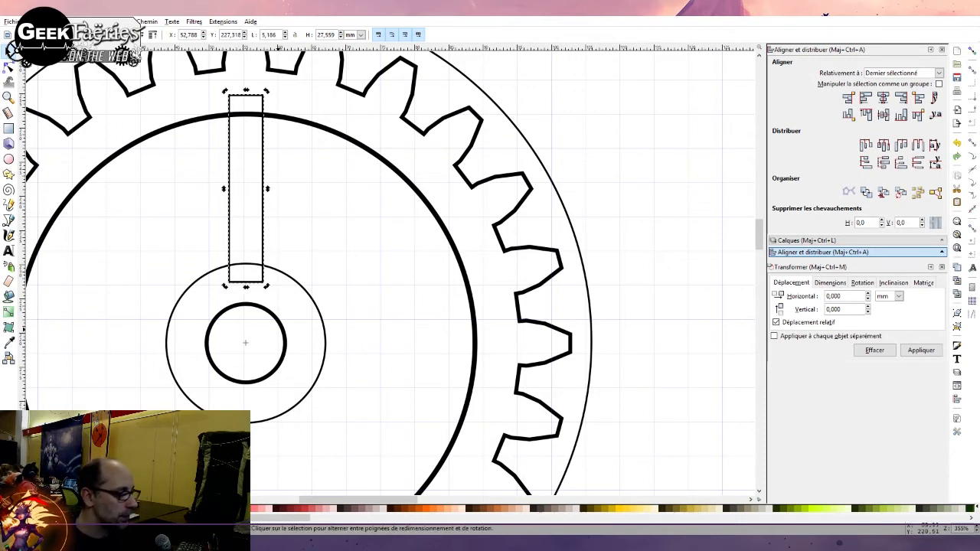
Add a new layer directly above the schema layer and name it construction
{"action": "scroll", "coordinate": [299, 294], "scroll_direction": "down", "scroll_amount": 3}
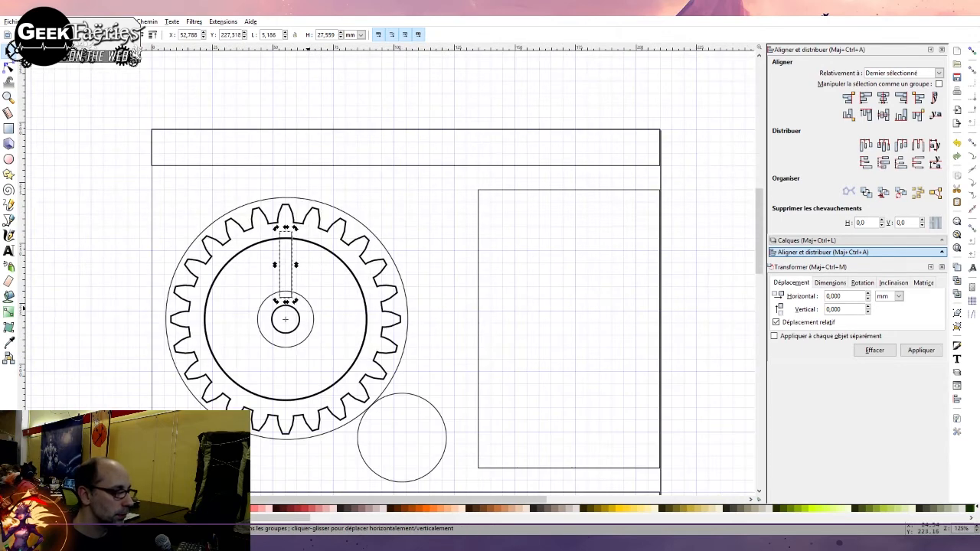
{"action": "scroll", "coordinate": [298, 295], "scroll_direction": "up", "scroll_amount": 2}
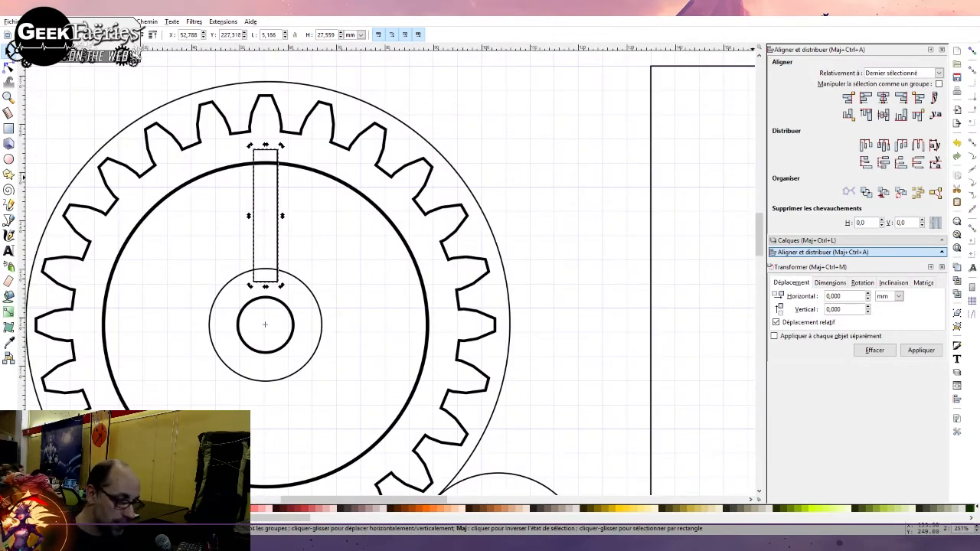
{"action": "key", "text": "shift+ctrl+l"}
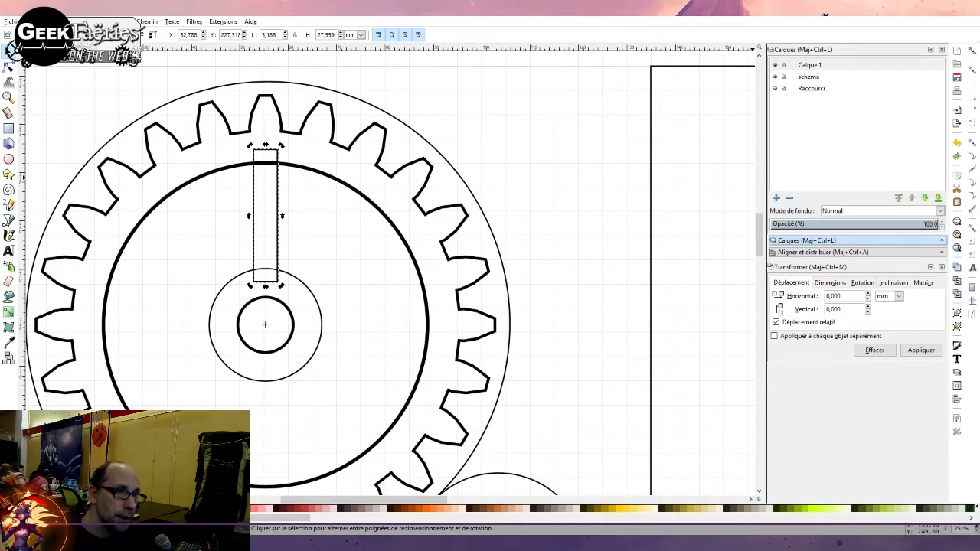
{"action": "left_click", "coordinate": [809, 77]}
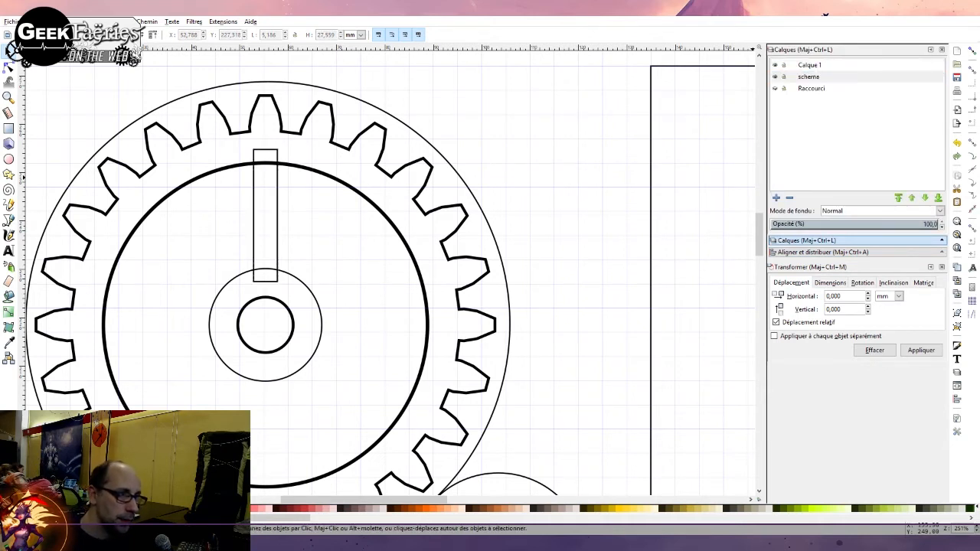
{"action": "left_click", "coordinate": [776, 197]}
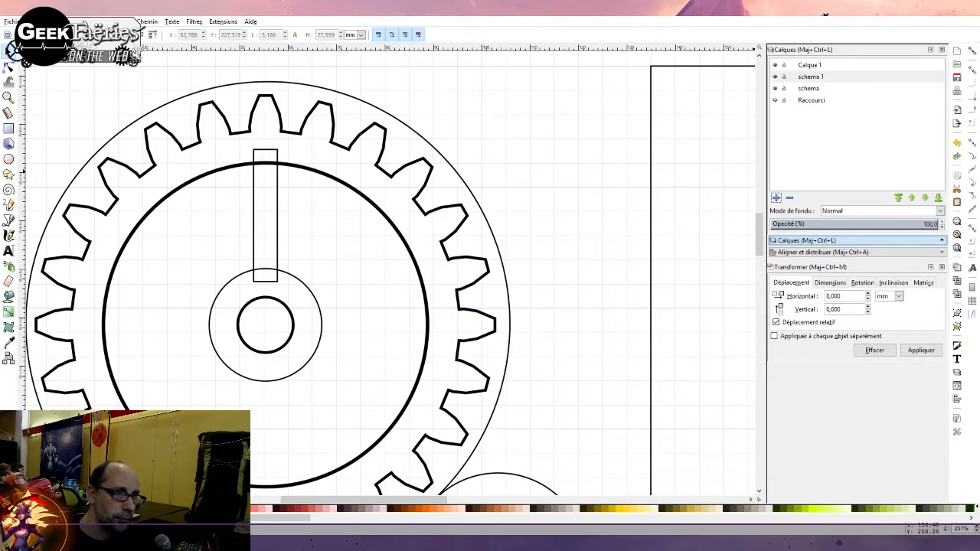
{"action": "double_click", "coordinate": [811, 77]}
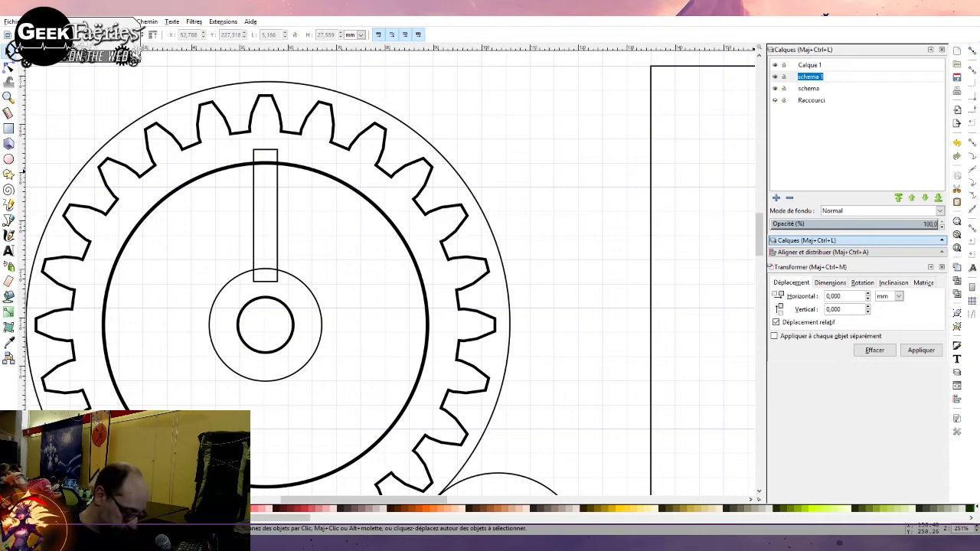
{"action": "type", "text": "constr"}
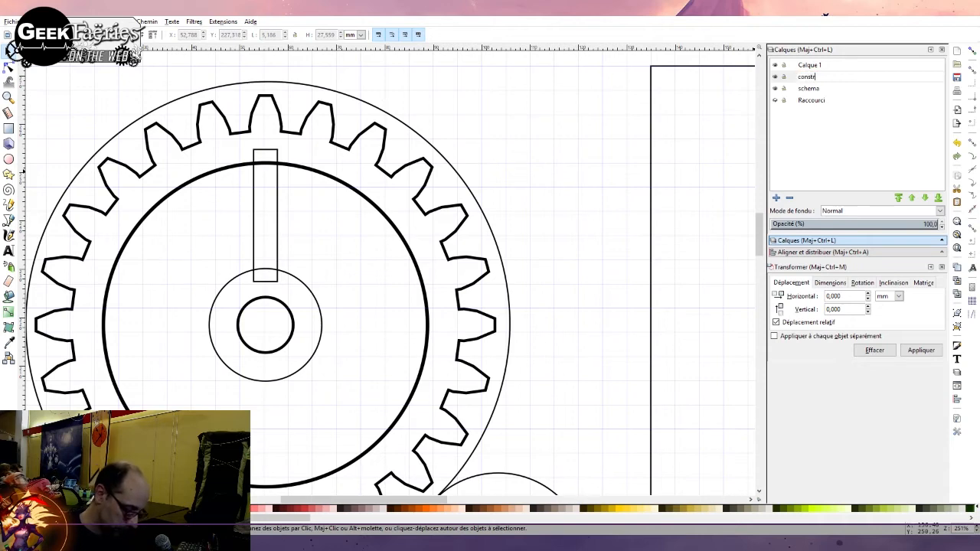
{"action": "type", "text": "uction"}
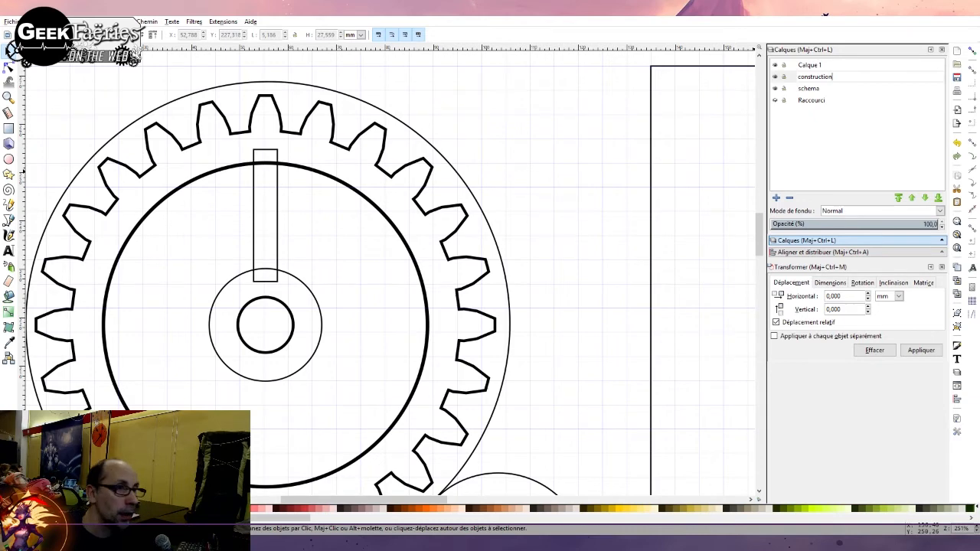
{"action": "key", "text": "Return"}
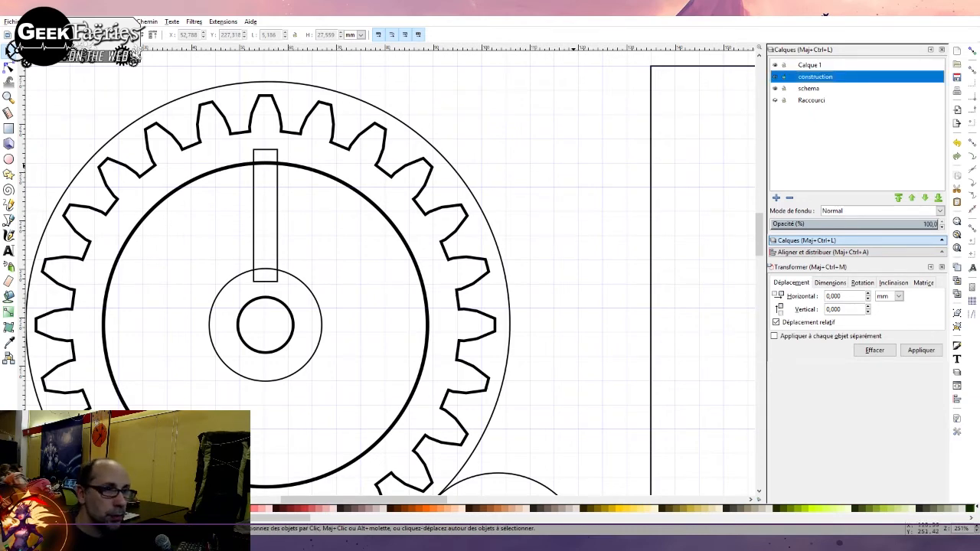
Hide Calque 1 and draw a horizontal line about 107 mm long and a vertical line about 109 mm long across the large guide circle
{"action": "left_click", "coordinate": [775, 65]}
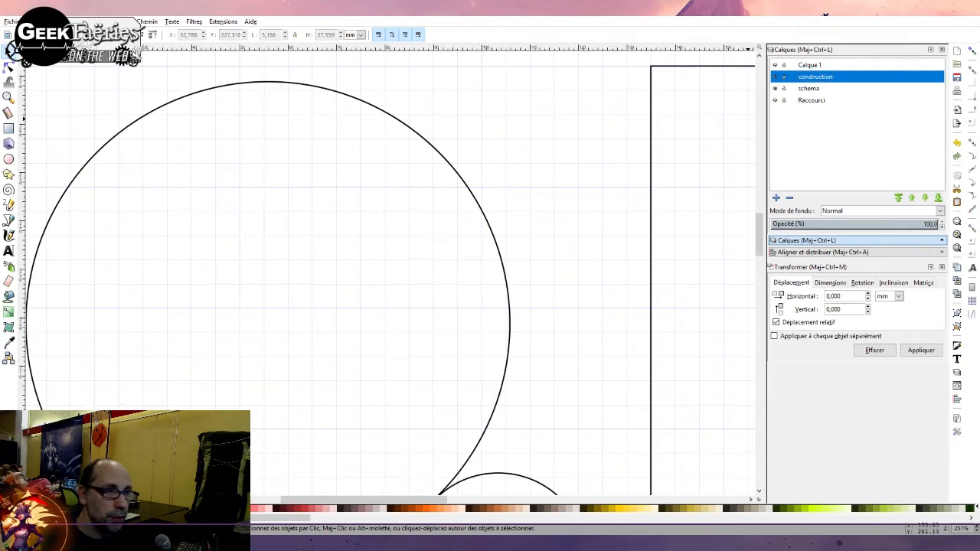
{"action": "scroll", "coordinate": [521, 157], "scroll_direction": "down", "scroll_amount": 5}
{"action": "scroll", "coordinate": [500, 162], "scroll_direction": "up", "scroll_amount": 3}
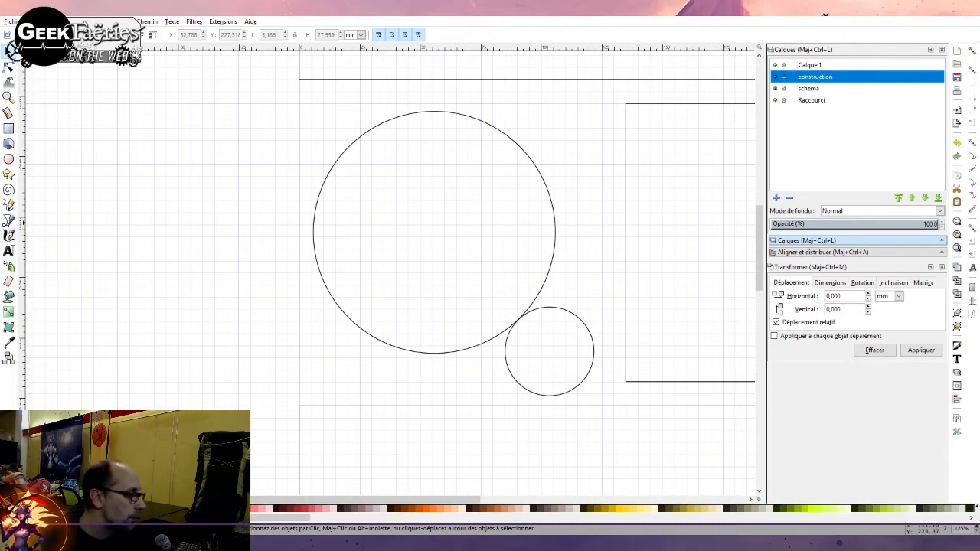
{"action": "left_click", "coordinate": [8, 219]}
{"action": "left_click", "coordinate": [306, 234]}
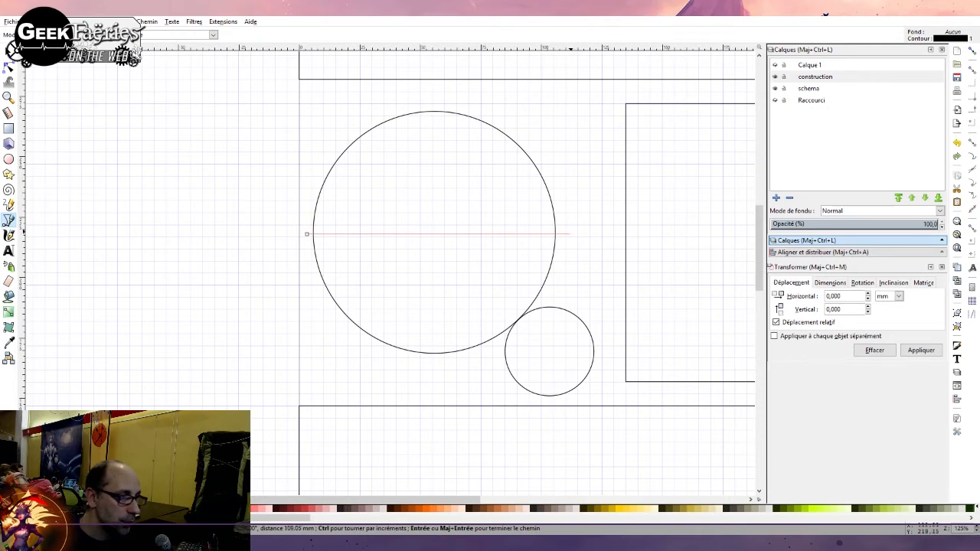
{"action": "double_click", "coordinate": [567, 234]}
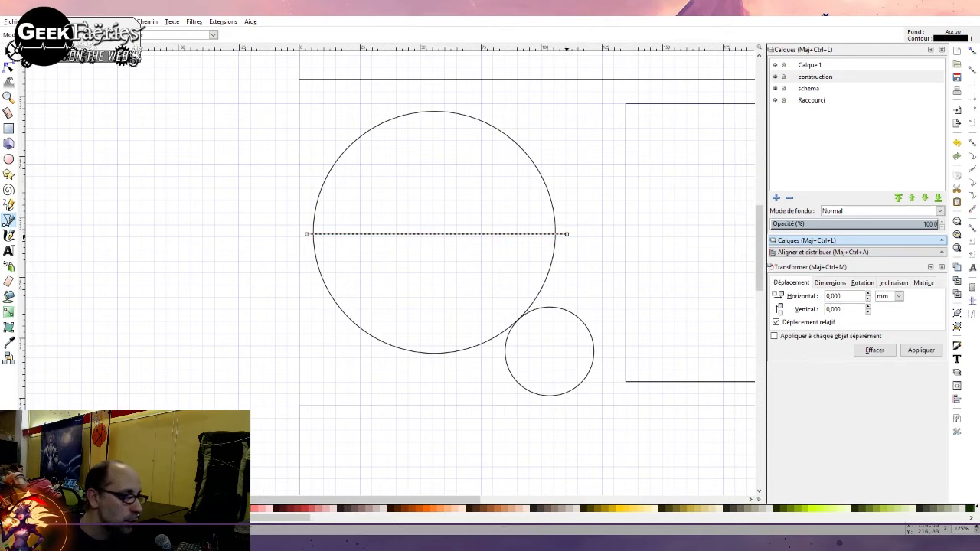
{"action": "left_click", "coordinate": [427, 365]}
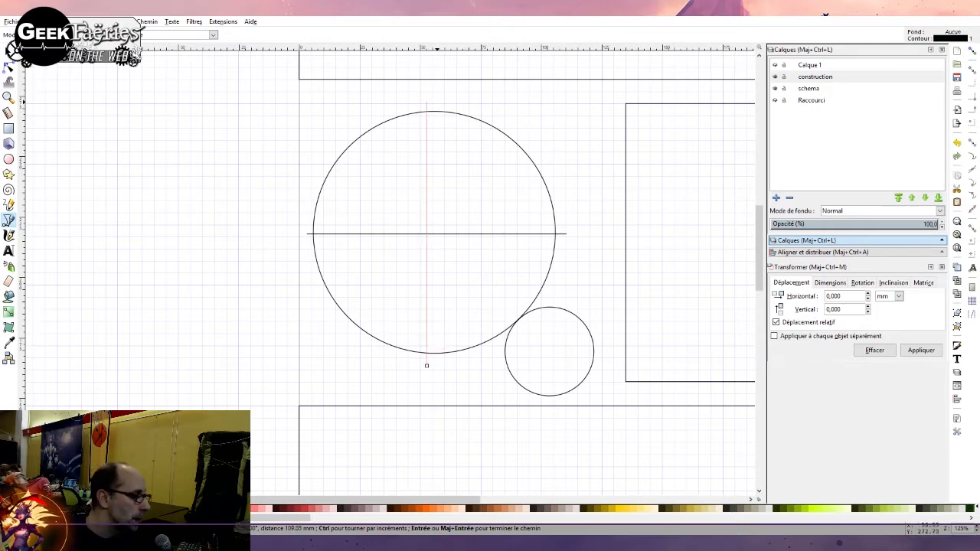
{"action": "double_click", "coordinate": [427, 101]}
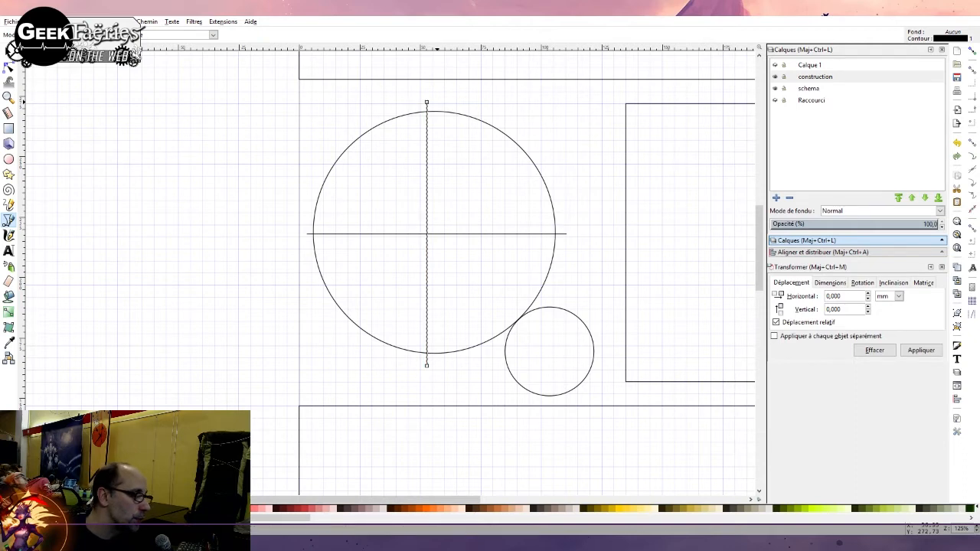
Centre the vertical line horizontally and the horizontal line vertically on the large guide circle, aligning relative to the last selected object
{"action": "key", "text": "s"}
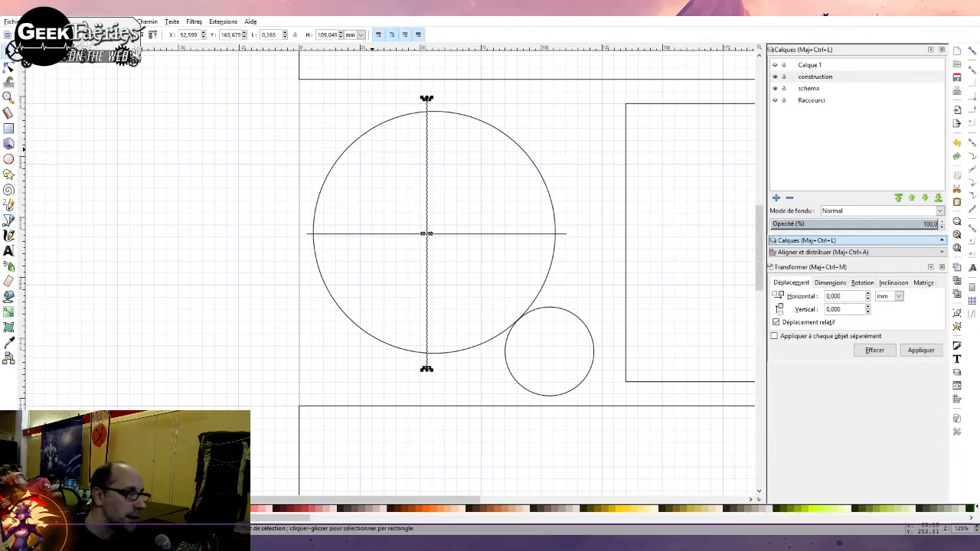
{"action": "left_click", "coordinate": [364, 132], "text": "shift"}
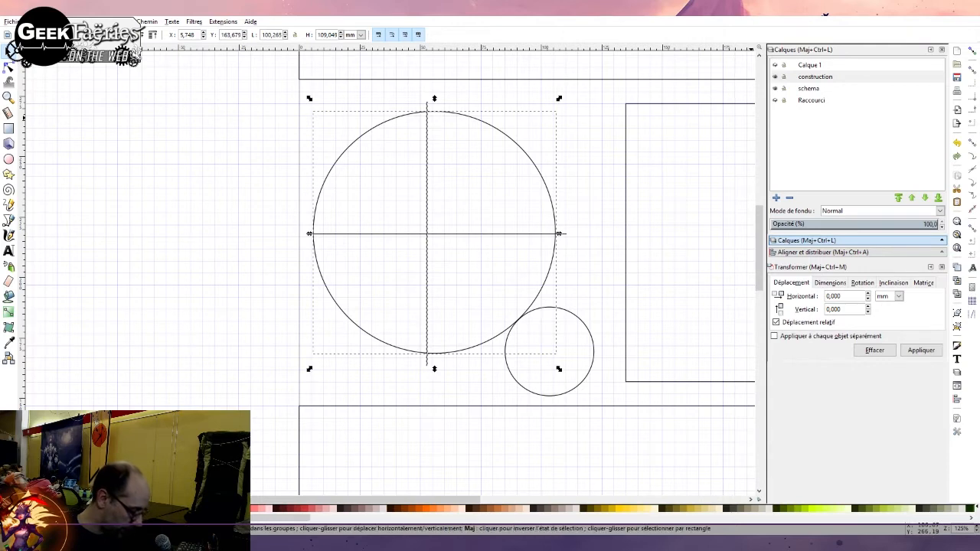
{"action": "left_click", "coordinate": [823, 252]}
{"action": "scroll", "coordinate": [386, 253], "scroll_direction": "up", "scroll_amount": 1}
{"action": "left_click", "coordinate": [882, 98]}
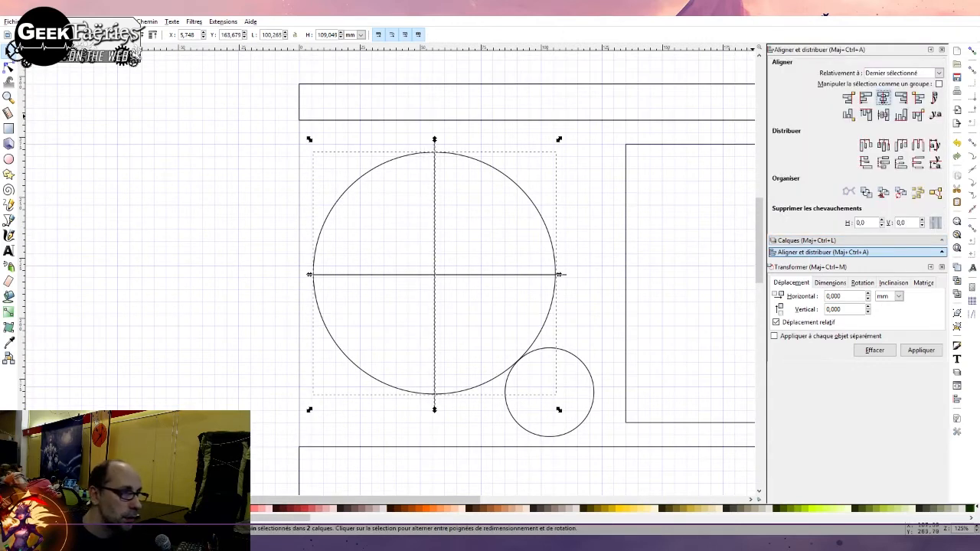
{"action": "left_click", "coordinate": [513, 274]}
{"action": "left_click", "coordinate": [514, 183], "text": "shift"}
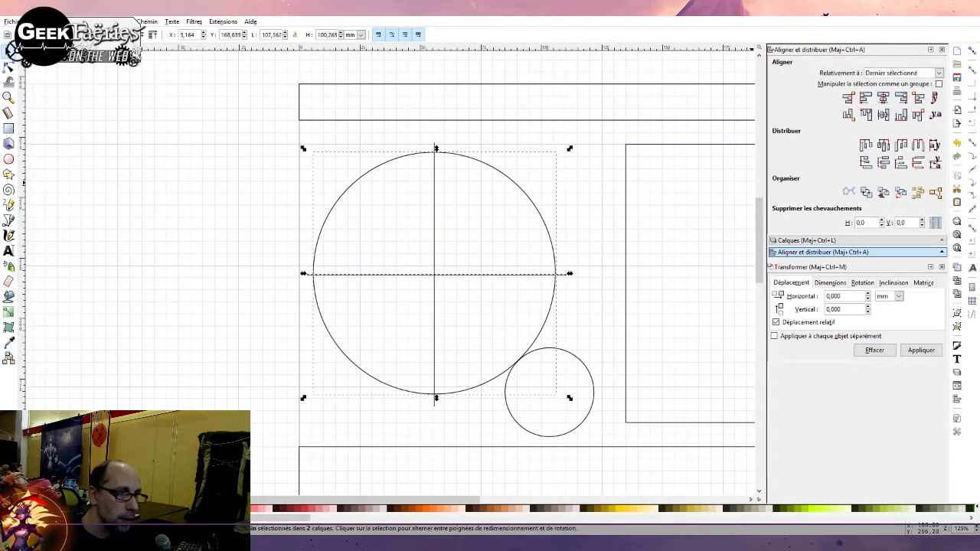
{"action": "left_click", "coordinate": [883, 114]}
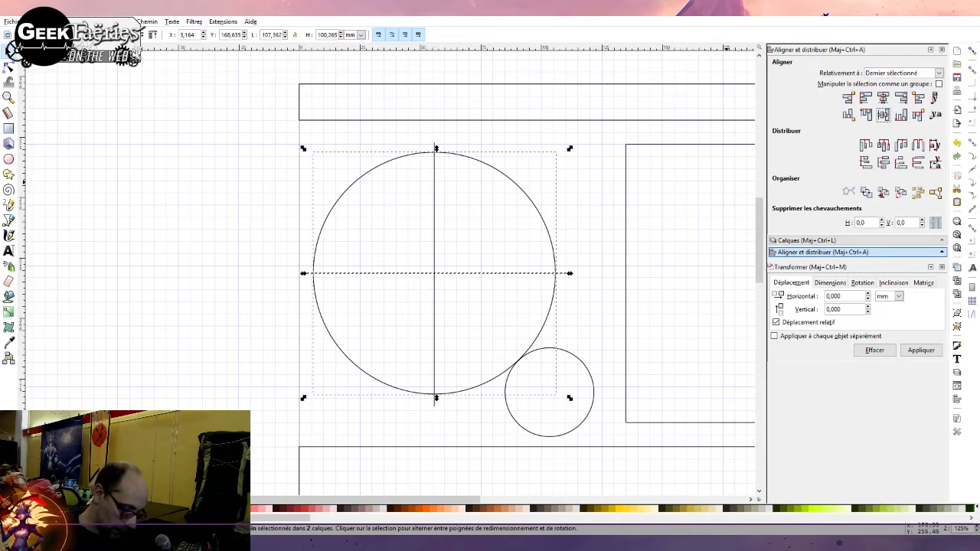
Lock the construction and schema layers, make Calque 1 the current layer and show it again
{"action": "key", "text": "ctrl+shift+l"}
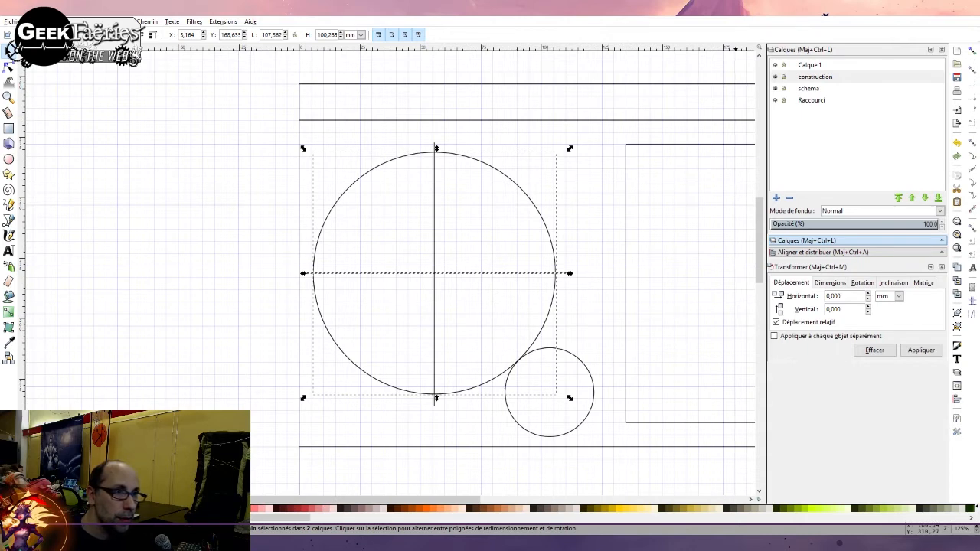
{"action": "left_click", "coordinate": [815, 77]}
{"action": "key", "text": "Escape"}
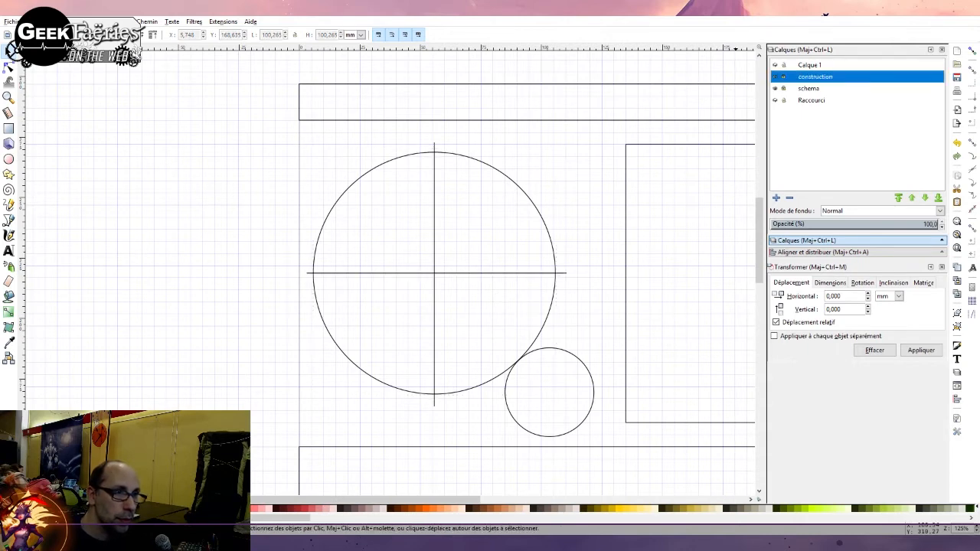
{"action": "left_click", "coordinate": [810, 65]}
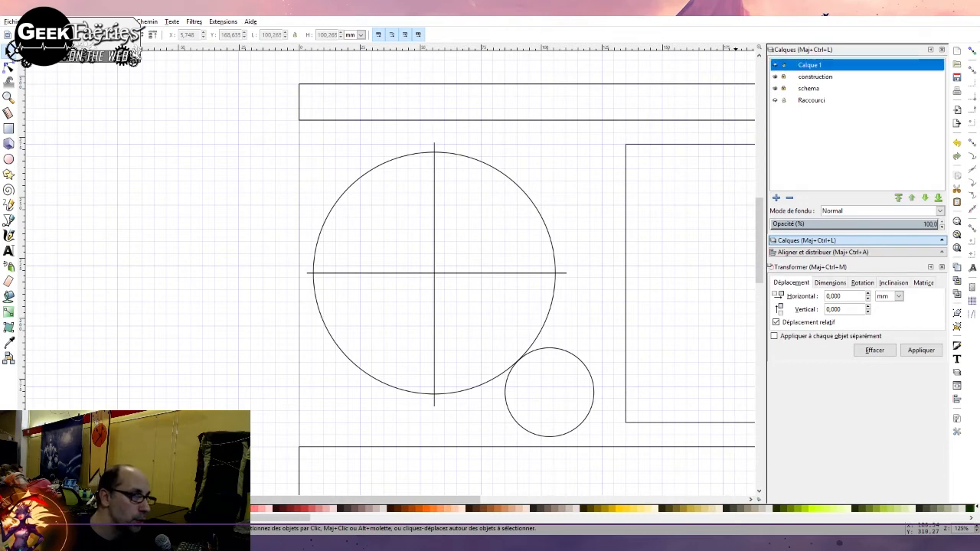
{"action": "left_click", "coordinate": [775, 65]}
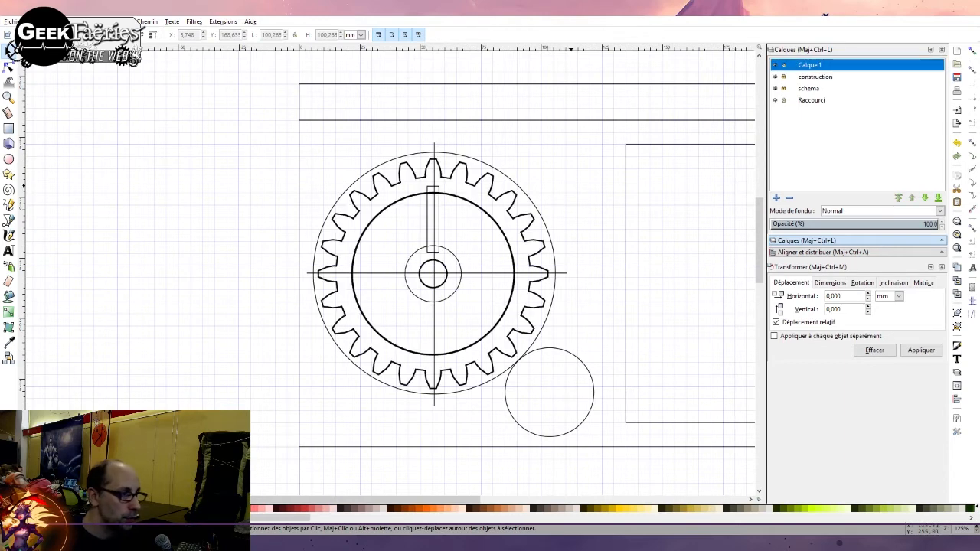
Unlock the schema and construction layers and make construction the current layer
{"action": "scroll", "coordinate": [454, 233], "scroll_direction": "up", "scroll_amount": 2}
{"action": "scroll", "coordinate": [454, 232], "scroll_direction": "down", "scroll_amount": 4}
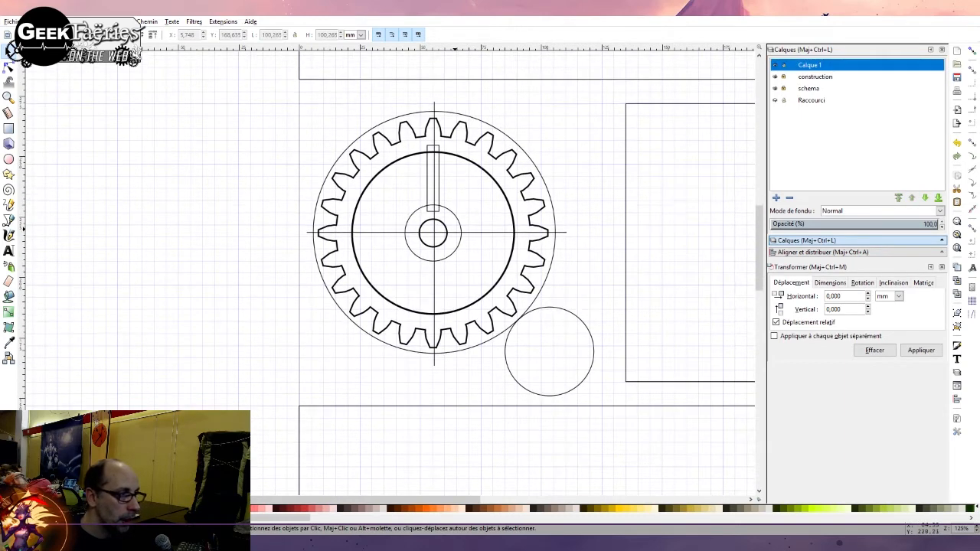
{"action": "scroll", "coordinate": [456, 232], "scroll_direction": "left", "scroll_amount": 2}
{"action": "scroll", "coordinate": [473, 225], "scroll_direction": "right", "scroll_amount": 2}
{"action": "scroll", "coordinate": [460, 230], "scroll_direction": "right", "scroll_amount": 2}
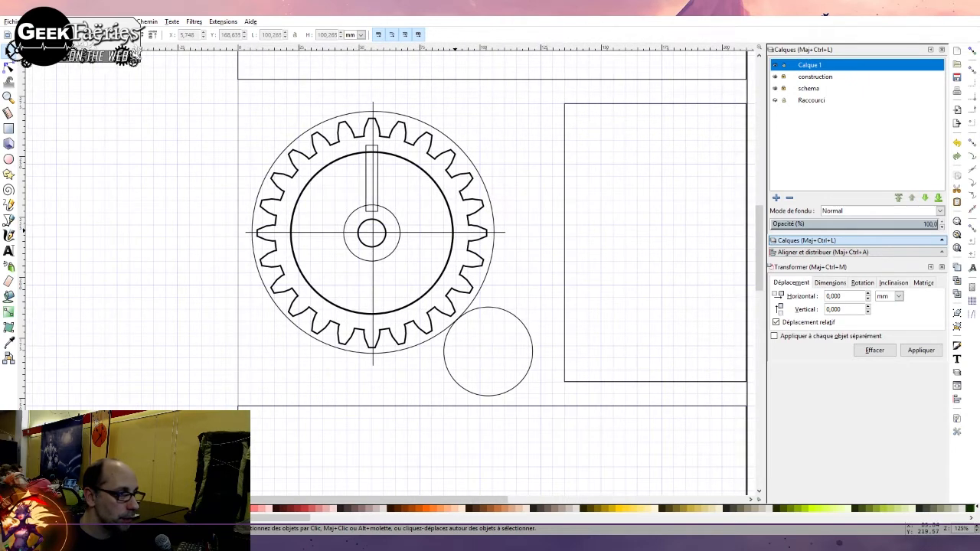
{"action": "scroll", "coordinate": [459, 245], "scroll_direction": "up", "scroll_amount": 2}
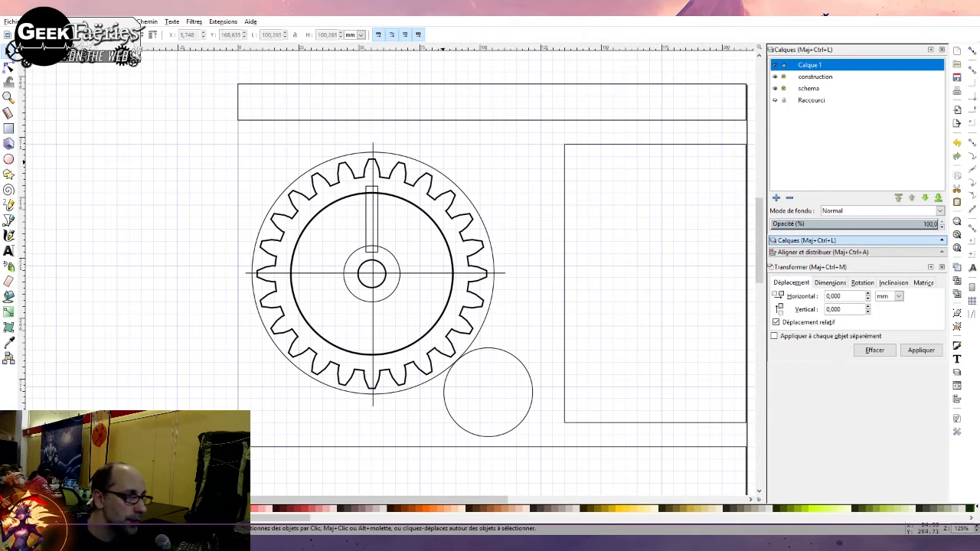
{"action": "left_click", "coordinate": [749, 99]}
{"action": "left_click", "coordinate": [810, 65]}
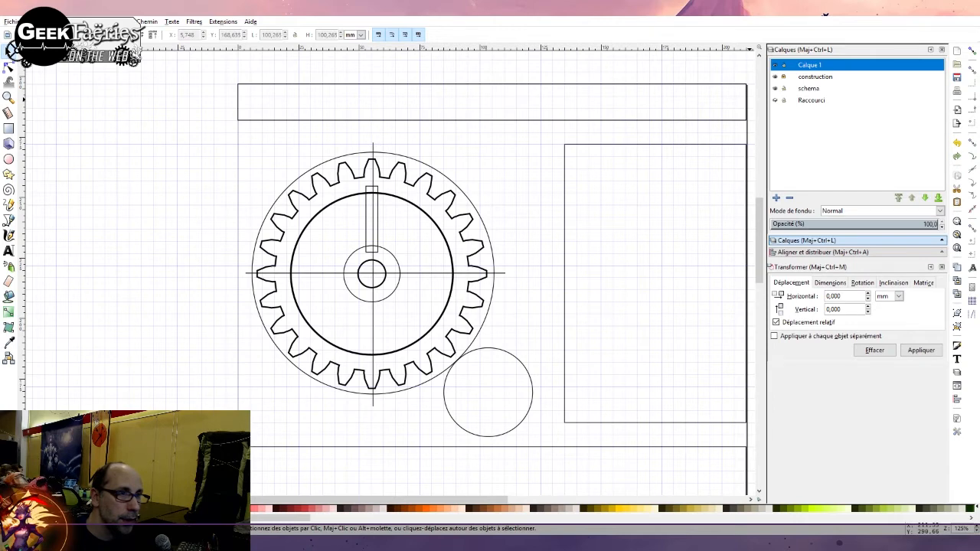
{"action": "left_click", "coordinate": [815, 76]}
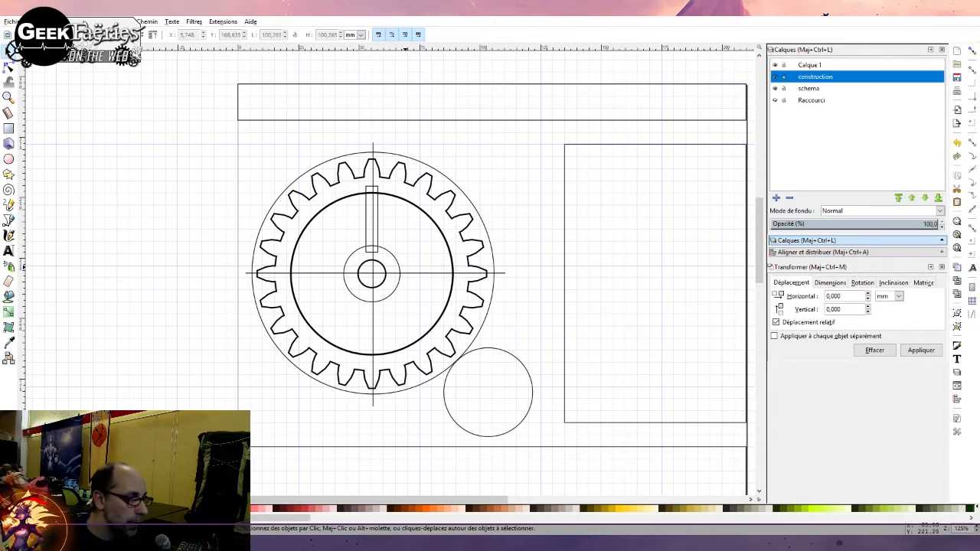
Group the two crossing construction lines and centre the group horizontally and vertically on the gear's large inner circle
{"action": "left_click", "coordinate": [372, 273]}
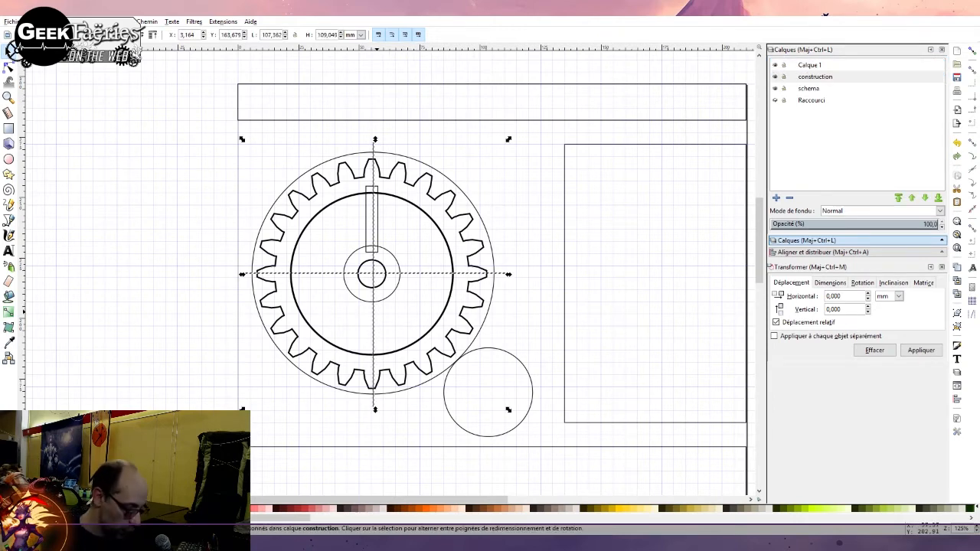
{"action": "key", "text": "ctrl+g"}
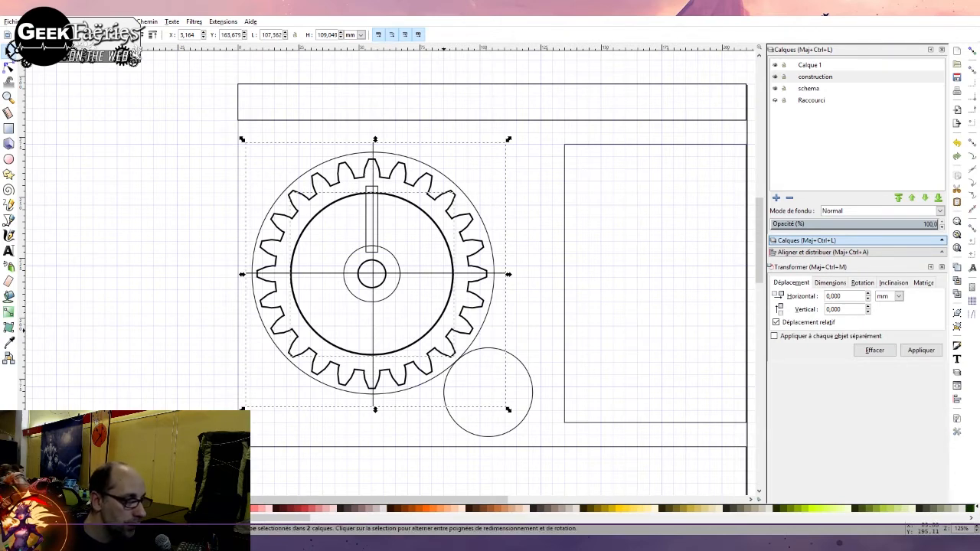
{"action": "key", "text": "ctrl+shift+a"}
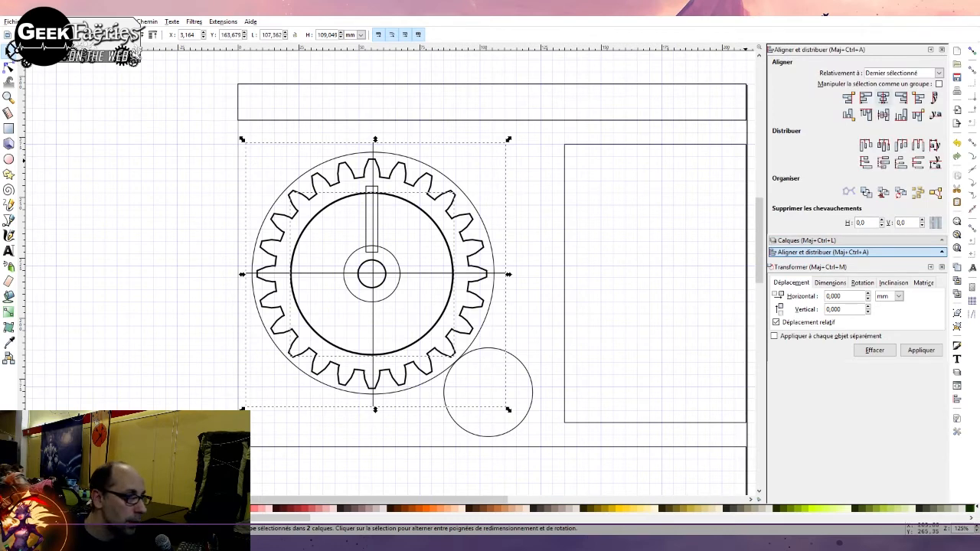
{"action": "left_click", "coordinate": [883, 98]}
{"action": "left_click", "coordinate": [883, 114]}
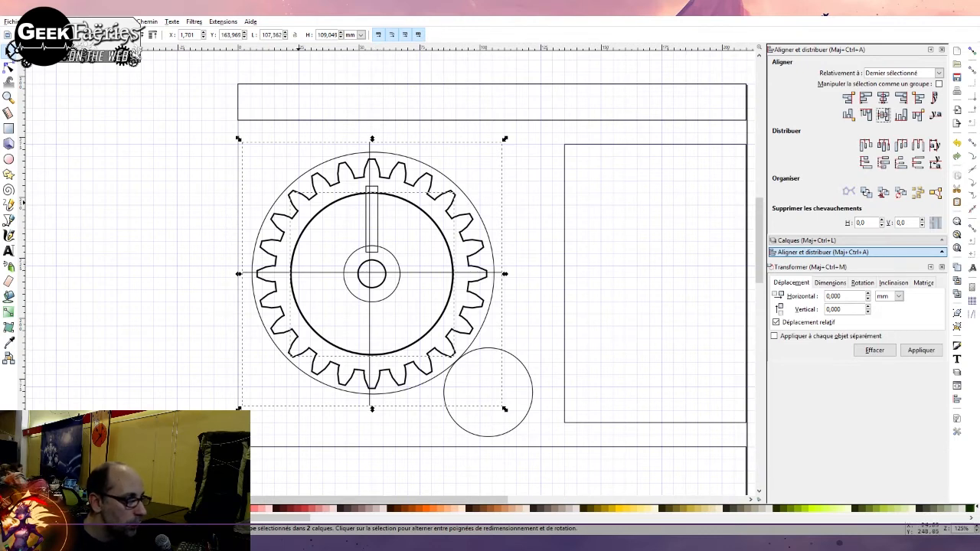
Ungroup the two construction lines and centre them on each other horizontally and vertically, relative to the last selected object
{"action": "left_click", "coordinate": [316, 183]}
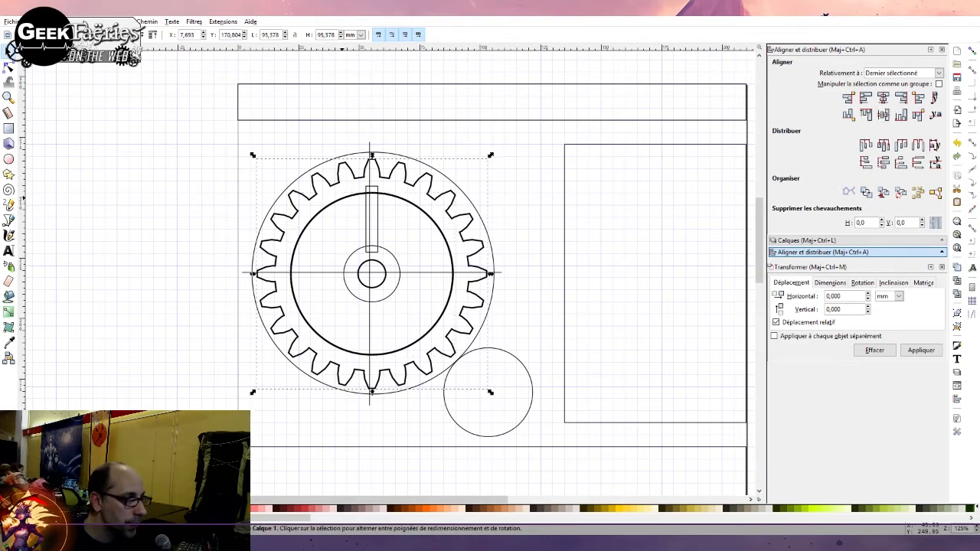
{"action": "left_click", "coordinate": [422, 273]}
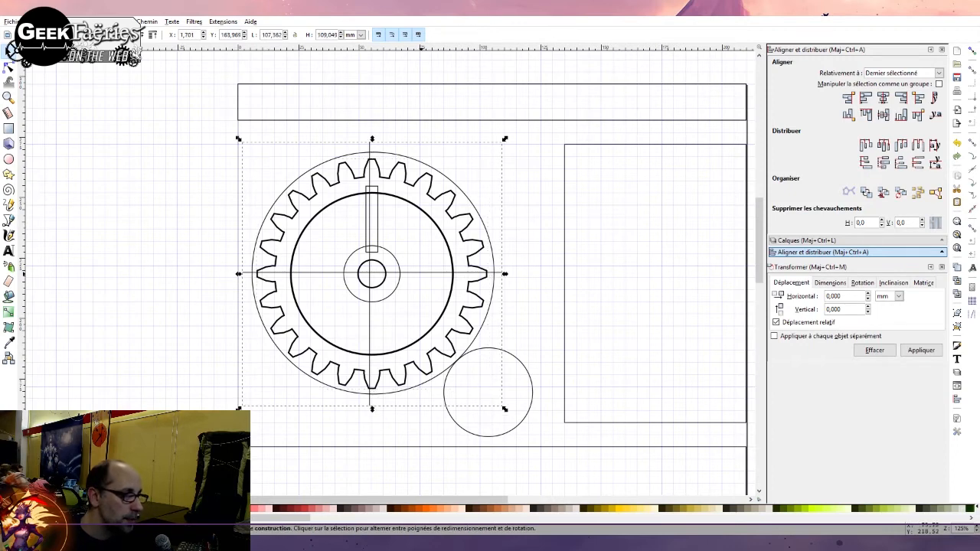
{"action": "key", "text": "ctrl+shift+g"}
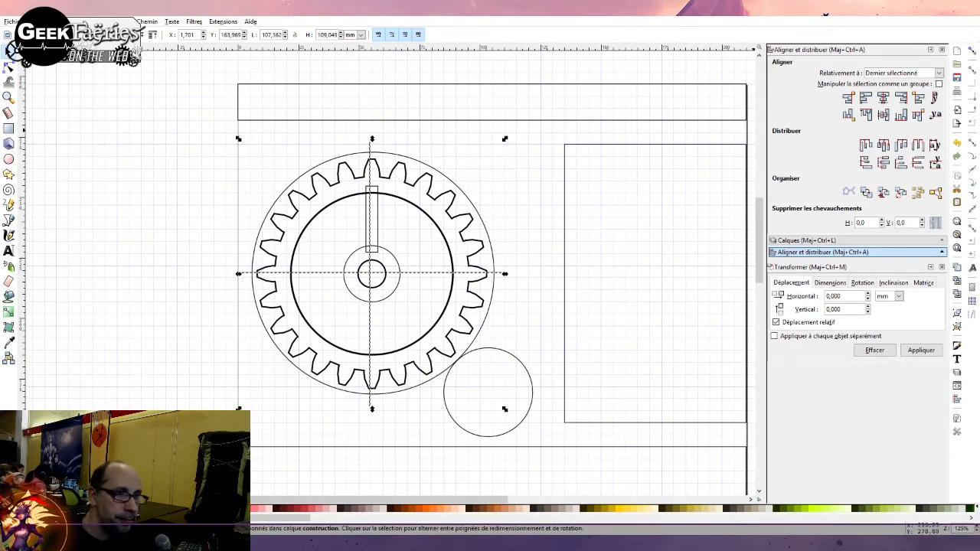
{"action": "left_click", "coordinate": [882, 98]}
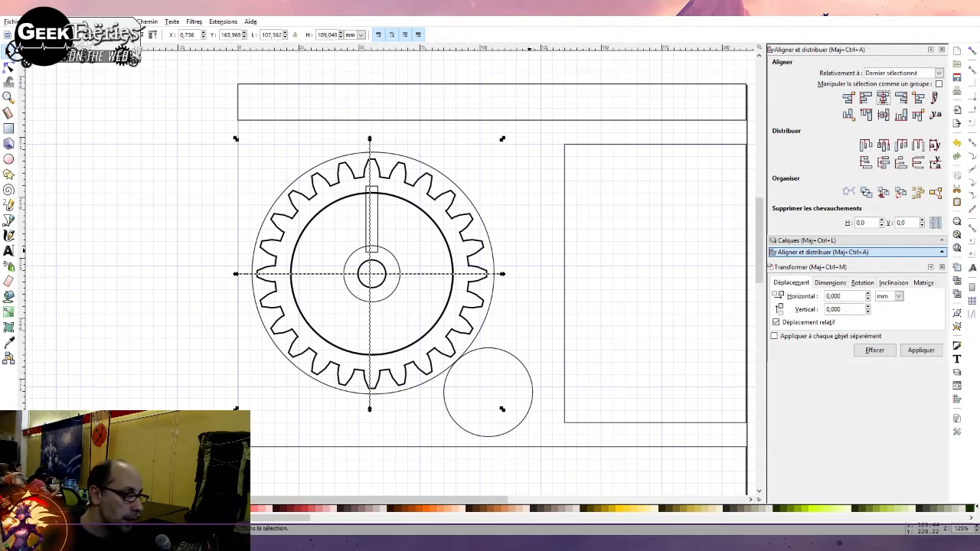
{"action": "left_click", "coordinate": [883, 114]}
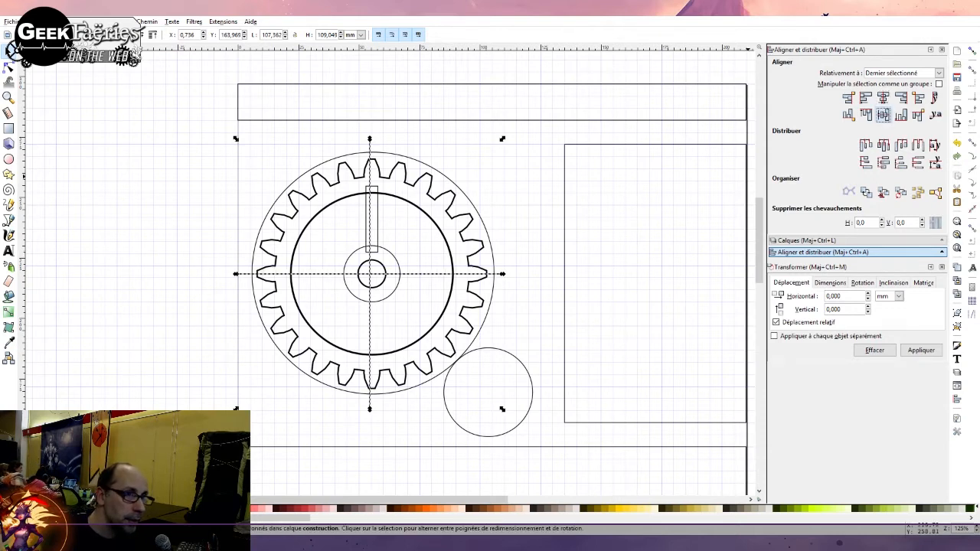
Centre the regrouped construction lines on the gear's small inner circles and lock the construction and schema layers
{"action": "left_click", "coordinate": [883, 98]}
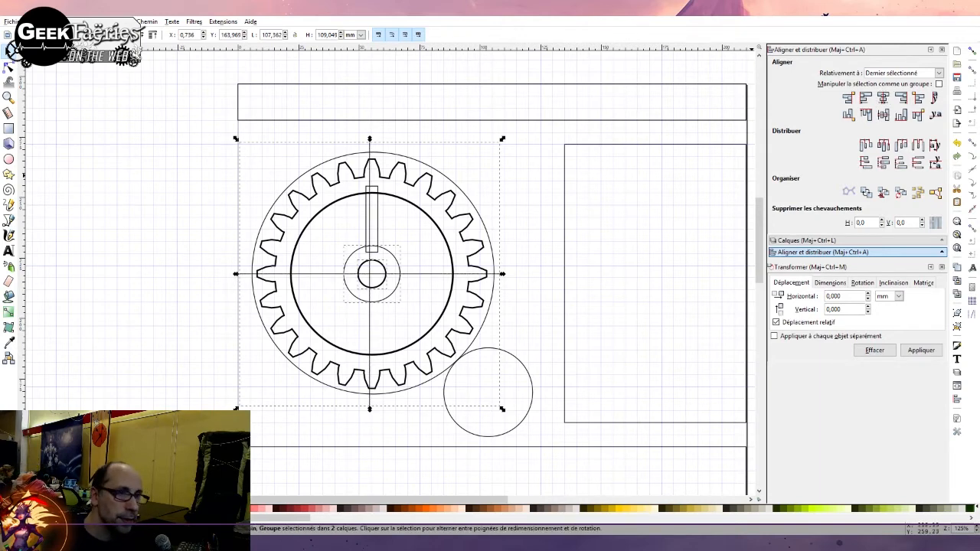
{"action": "left_click", "coordinate": [883, 97]}
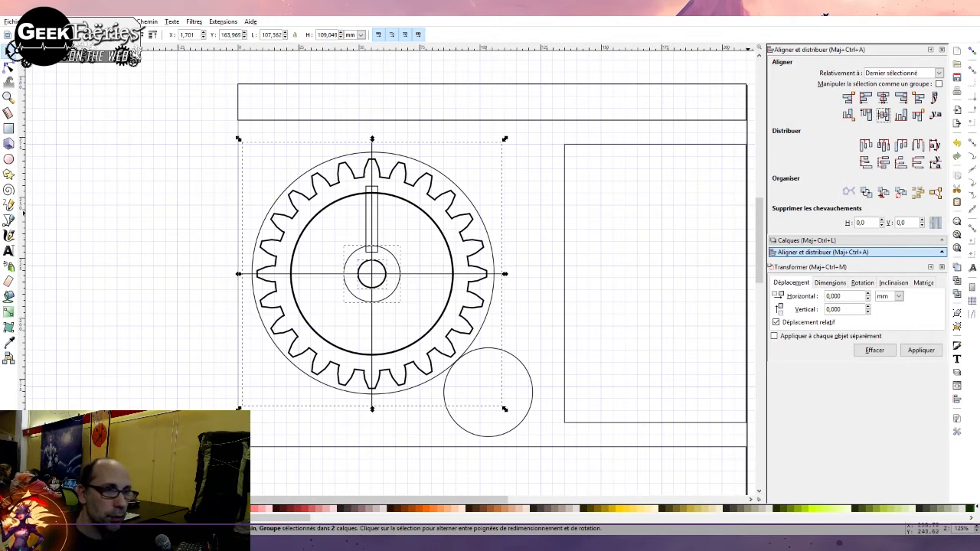
{"action": "left_click", "coordinate": [807, 240]}
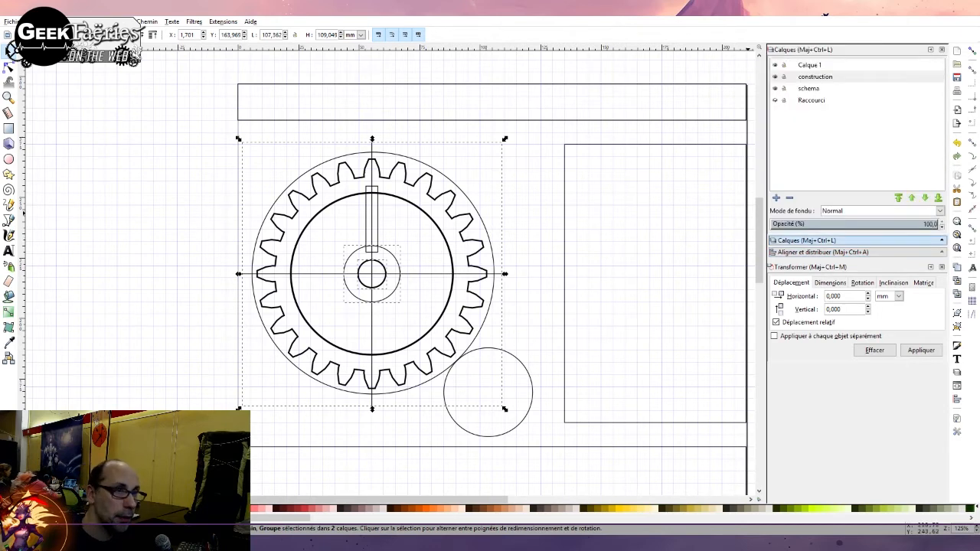
{"action": "left_click", "coordinate": [815, 77]}
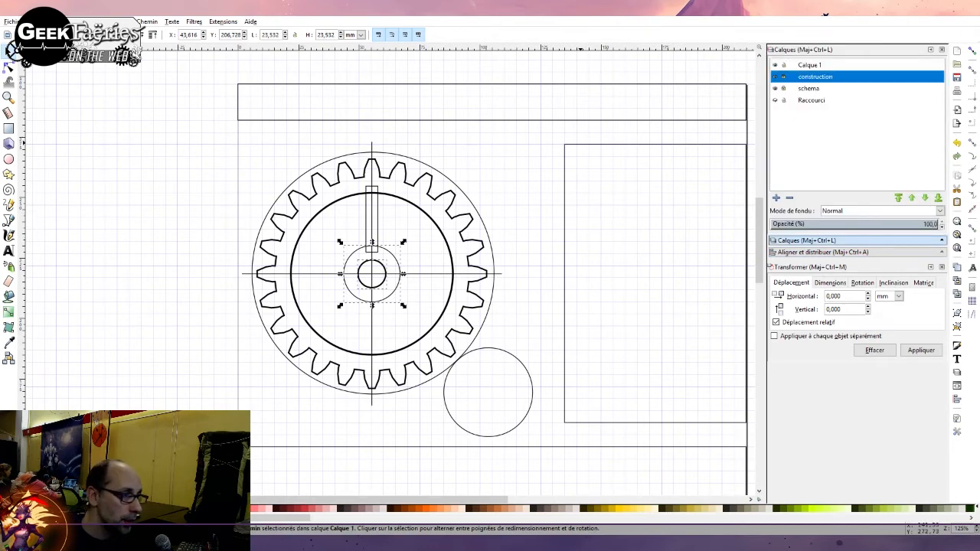
Move the vertical spoke's rotation centre onto the intersection of the construction lines at the gear's centre
{"action": "key", "text": "plus"}
{"action": "key", "text": "plus"}
{"action": "key", "text": "plus"}
{"action": "key", "text": "plus"}
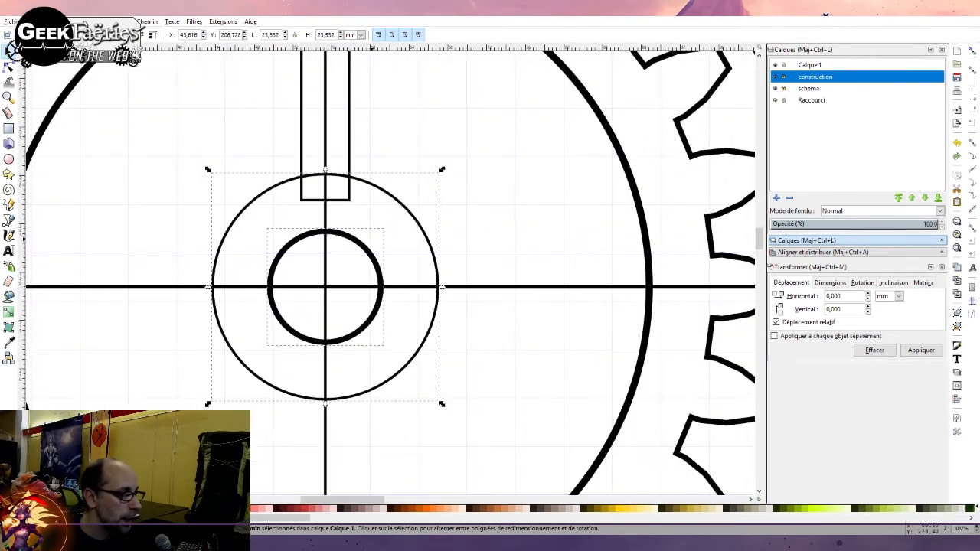
{"action": "left_click", "coordinate": [349, 152]}
{"action": "scroll", "coordinate": [350, 157], "scroll_direction": "up", "scroll_amount": 4}
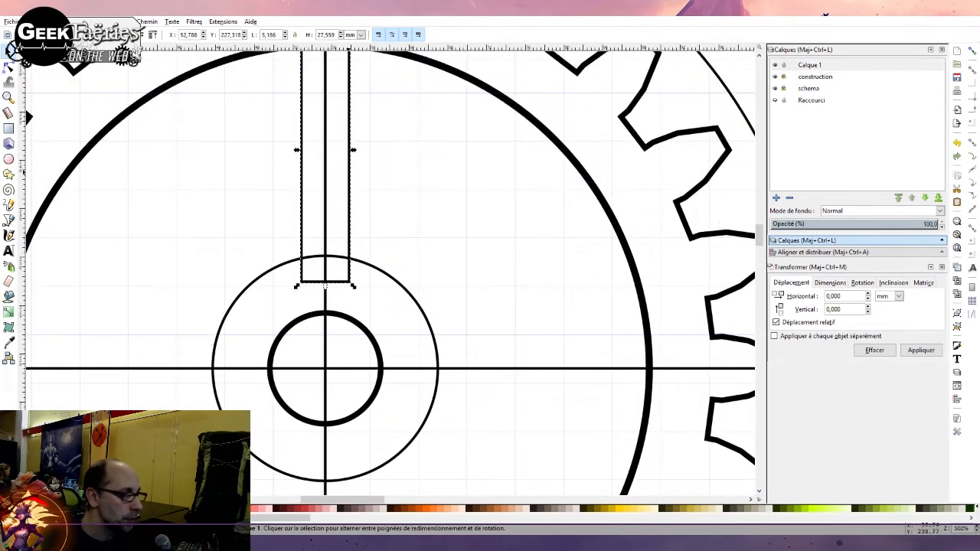
{"action": "left_click", "coordinate": [349, 175]}
{"action": "scroll", "coordinate": [326, 368], "scroll_direction": "up", "scroll_amount": 5}
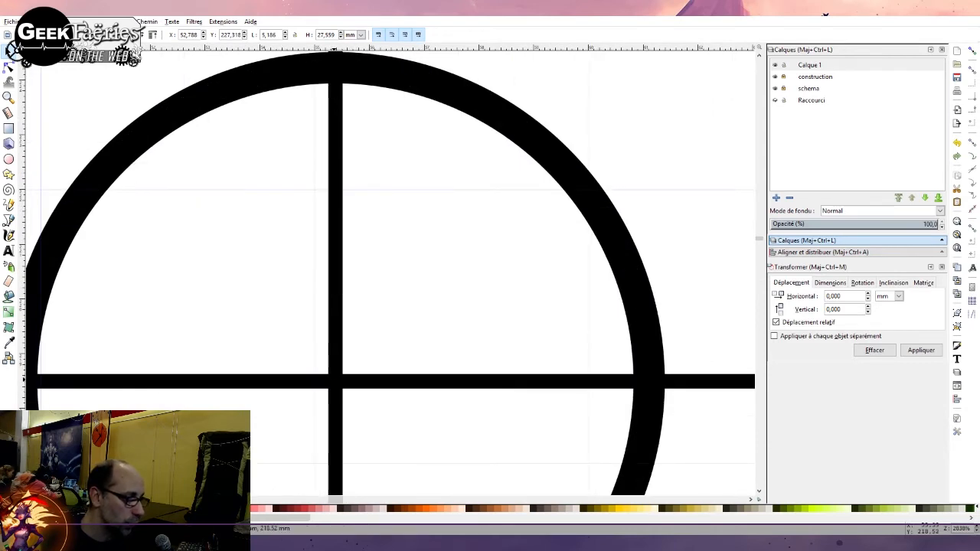
{"action": "scroll", "coordinate": [389, 345], "scroll_direction": "down", "scroll_amount": 5}
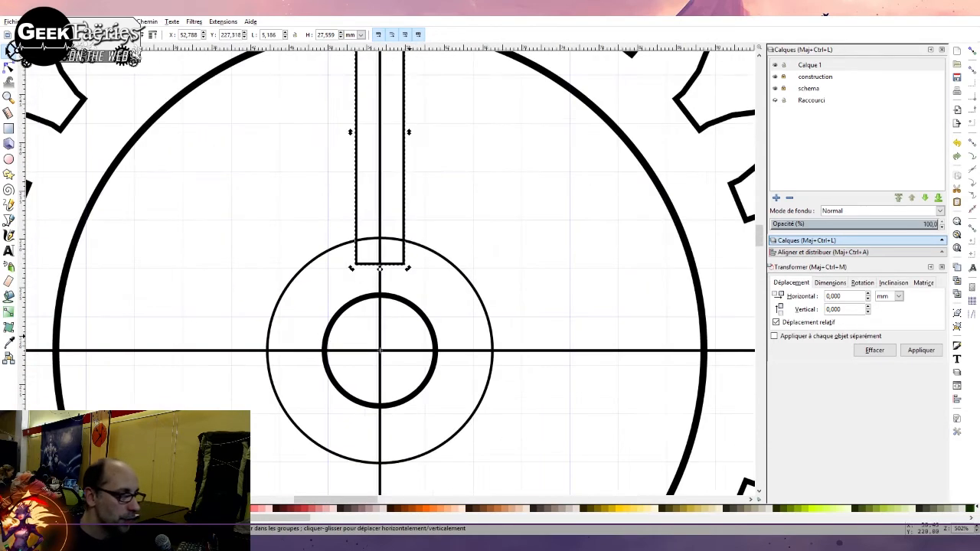
{"action": "scroll", "coordinate": [466, 275], "scroll_direction": "left", "scroll_amount": 2}
{"action": "scroll", "coordinate": [466, 276], "scroll_direction": "right", "scroll_amount": 5}
{"action": "scroll", "coordinate": [463, 253], "scroll_direction": "up", "scroll_amount": 5}
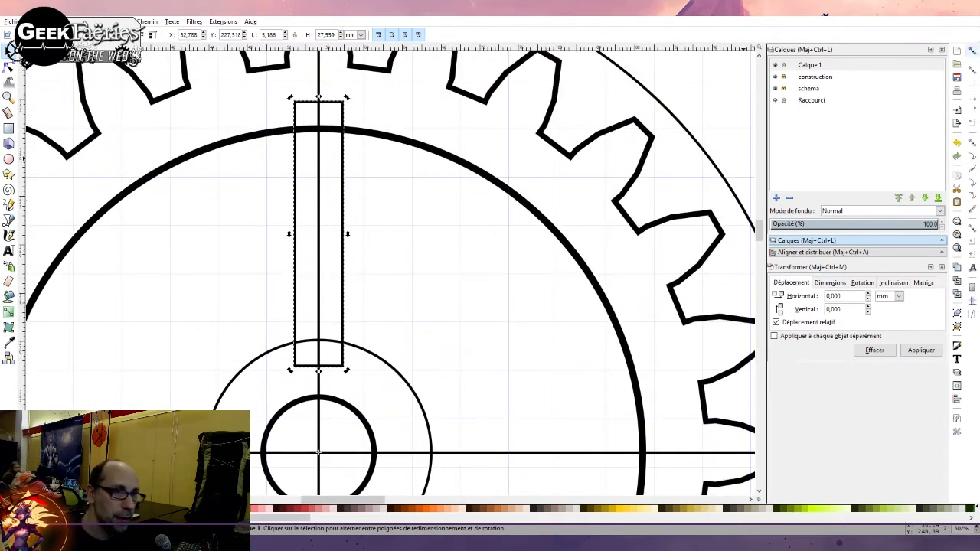
Enable snapping, pull one of the overlapping copies off the vertical spoke and delete it
{"action": "left_click", "coordinate": [973, 51]}
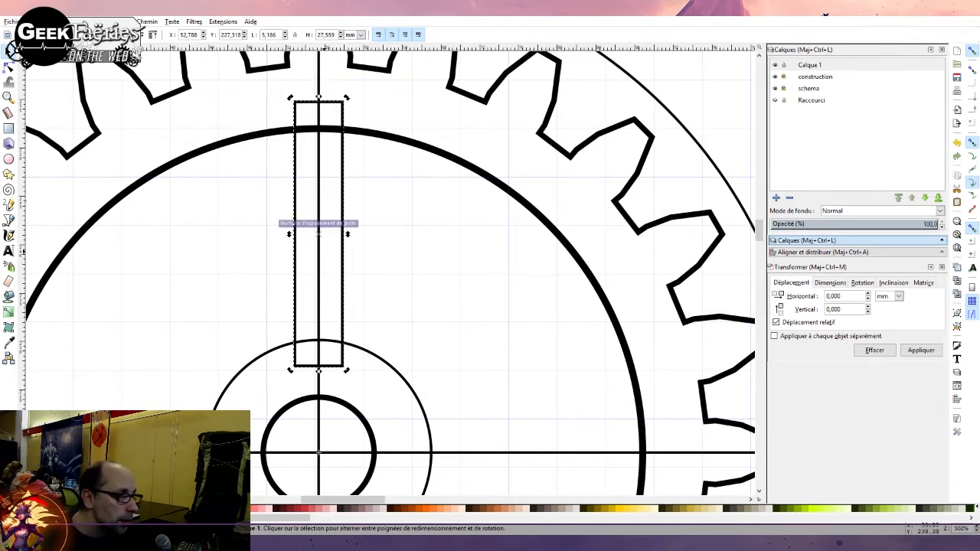
{"action": "key", "text": "Escape"}
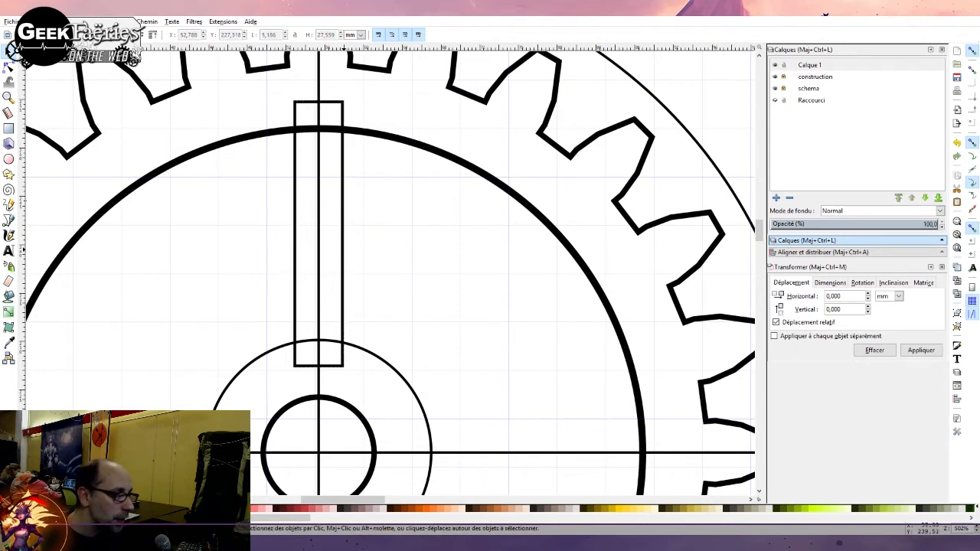
{"action": "left_click", "coordinate": [343, 249]}
{"action": "mouse_move", "coordinate": [343, 249]}
{"action": "left_mouse_down"}
{"action": "mouse_move", "coordinate": [388, 252]}
{"action": "mouse_move", "coordinate": [319, 255]}
{"action": "mouse_move", "coordinate": [340, 255]}
{"action": "left_mouse_up"}
{"action": "key", "text": "Delete"}
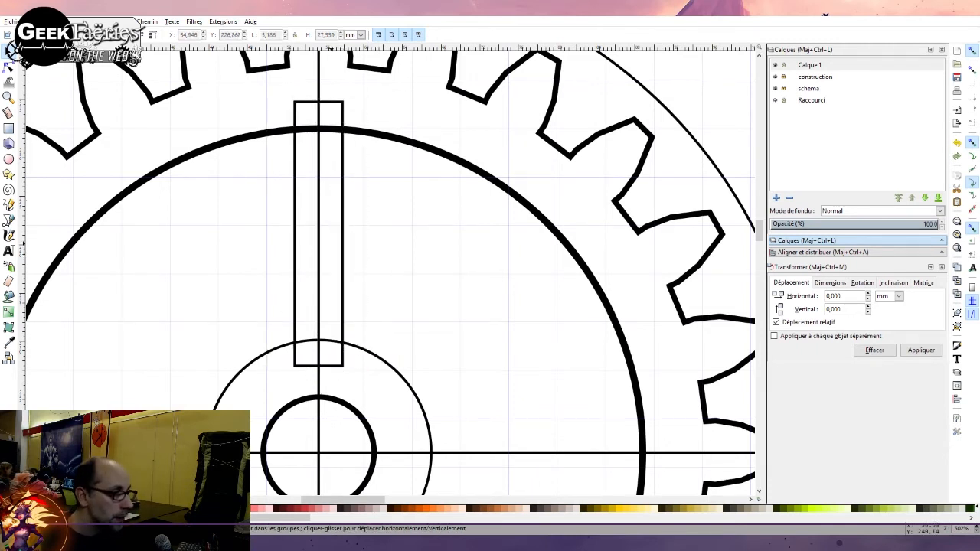
{"action": "left_click", "coordinate": [319, 233]}
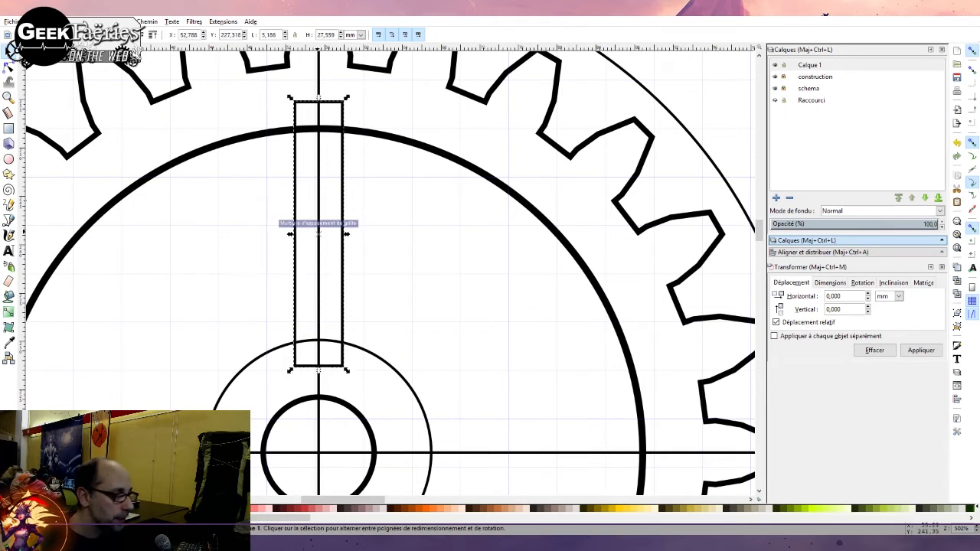
{"action": "left_click_drag", "start_coordinate": [273, 380], "coordinate": [368, 82]}
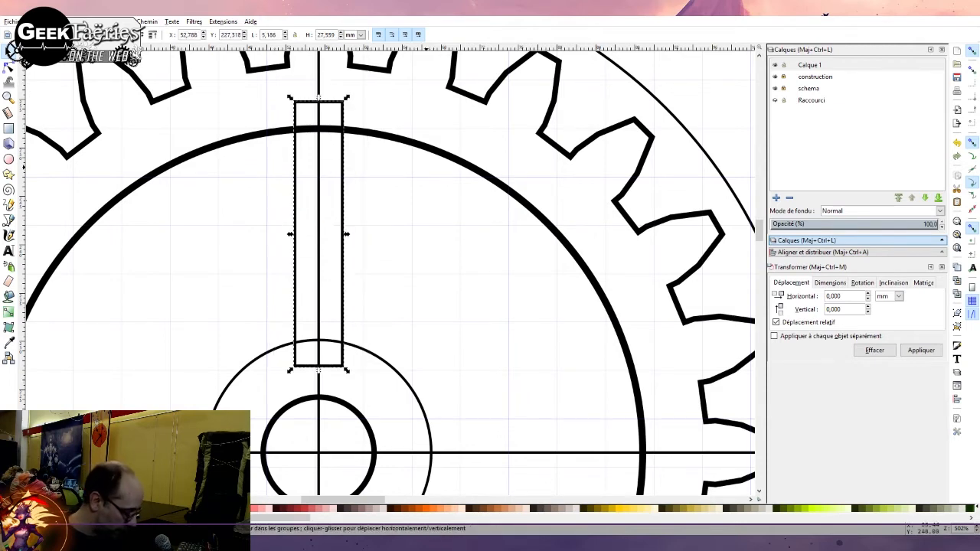
{"action": "key", "text": "ctrl+shift+a"}
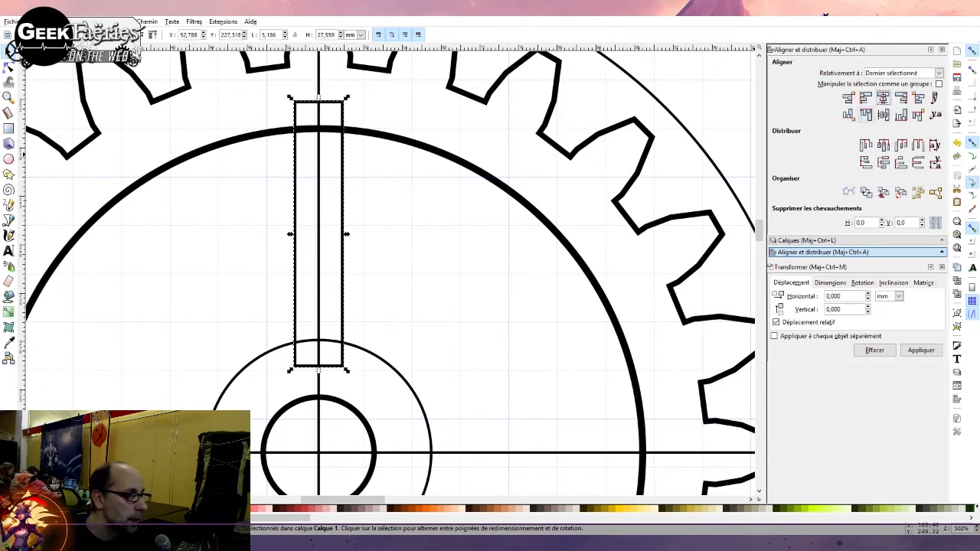
{"action": "key", "text": "Escape"}
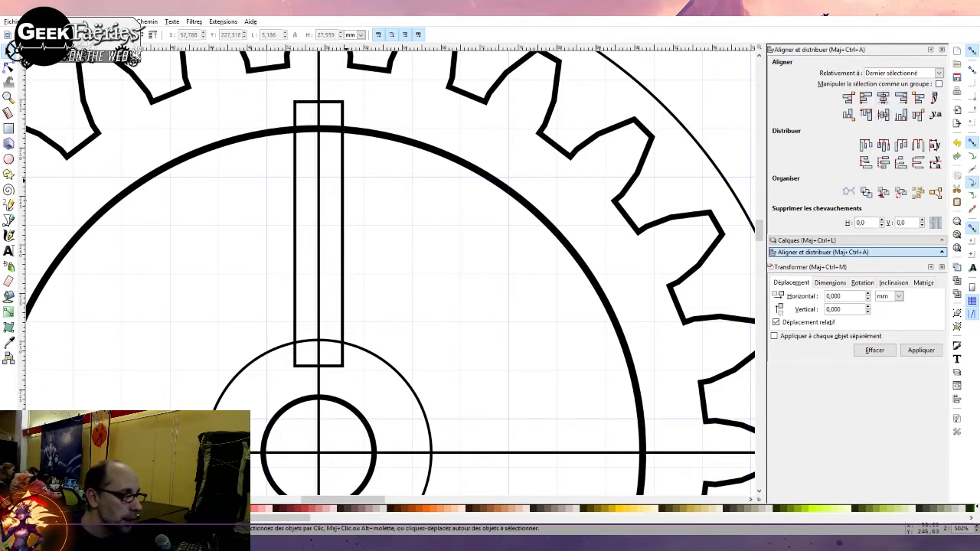
Rotate the upper copy of the vertical spoke 60° counterclockwise about the gear's centre
{"action": "left_click", "coordinate": [343, 187]}
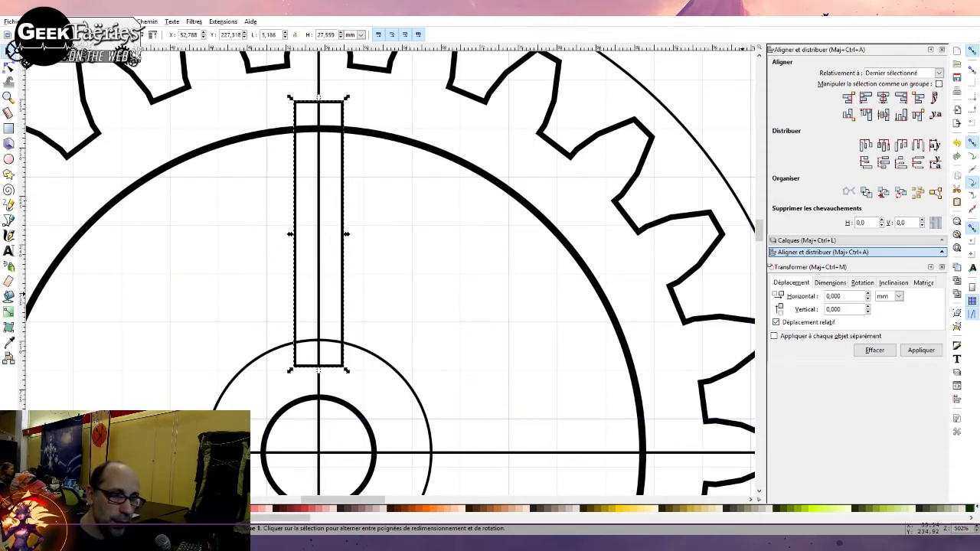
{"action": "left_click", "coordinate": [863, 283]}
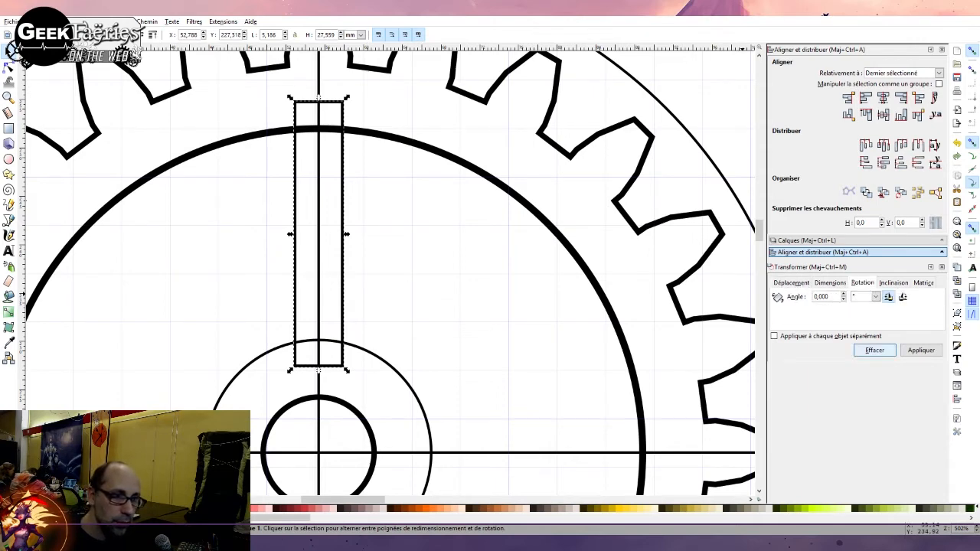
{"action": "double_click", "coordinate": [821, 297]}
{"action": "type", "text": "60"}
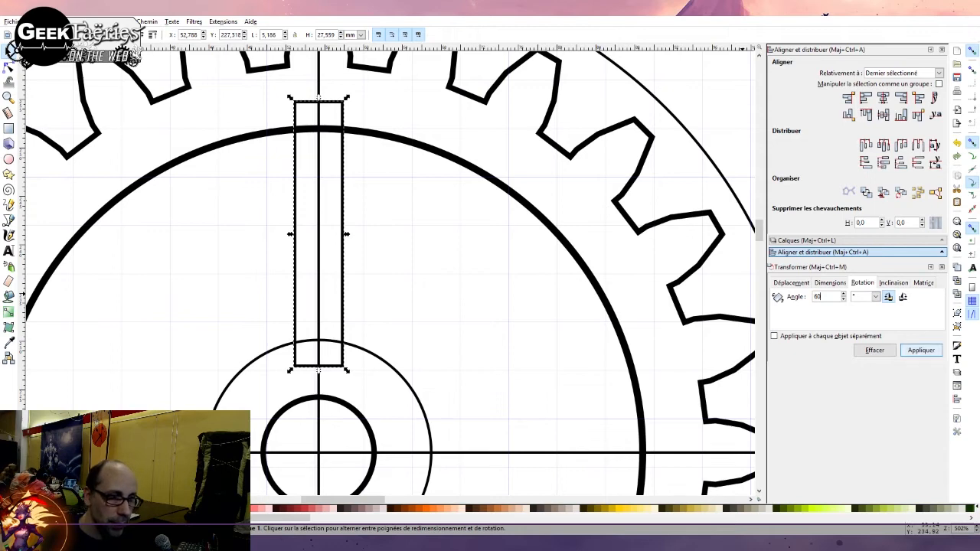
{"action": "left_click", "coordinate": [921, 350]}
{"action": "scroll", "coordinate": [637, 349], "scroll_direction": "down", "scroll_amount": 1}
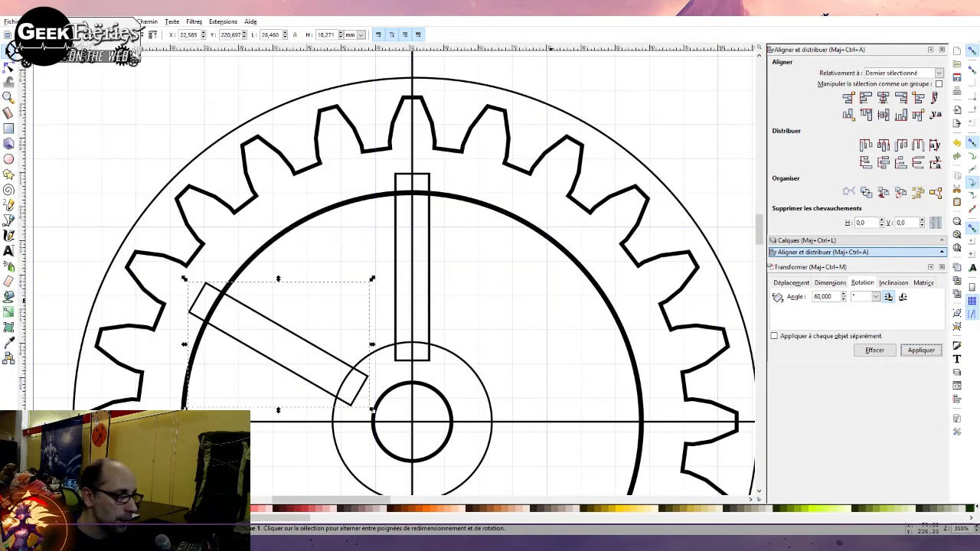
Duplicate the vertical spoke and rotate the copy 120° counterclockwise in two 60° turns, undoing any extra rotation
{"action": "left_click", "coordinate": [429, 289]}
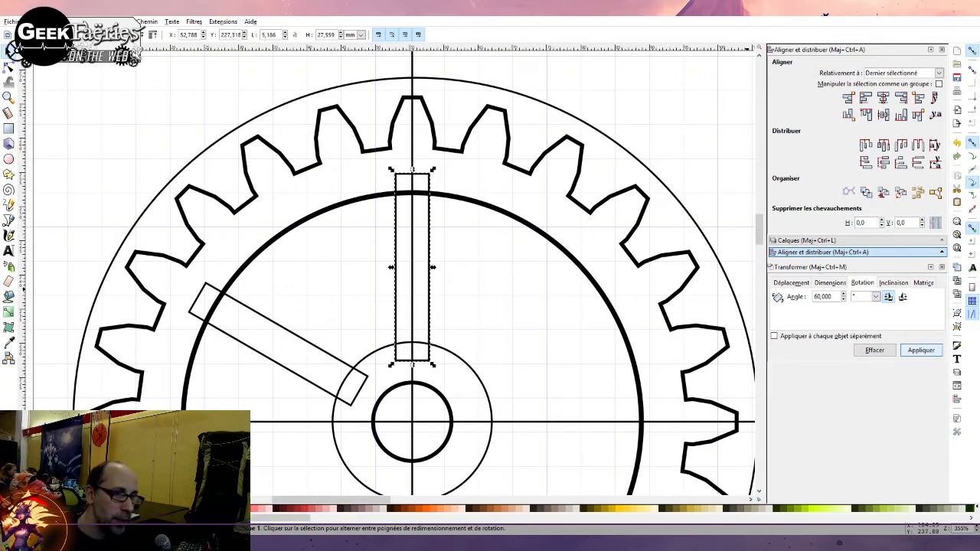
{"action": "left_click", "coordinate": [921, 350]}
{"action": "left_click", "coordinate": [921, 350]}
{"action": "scroll", "coordinate": [711, 295], "scroll_direction": "down", "scroll_amount": 3}
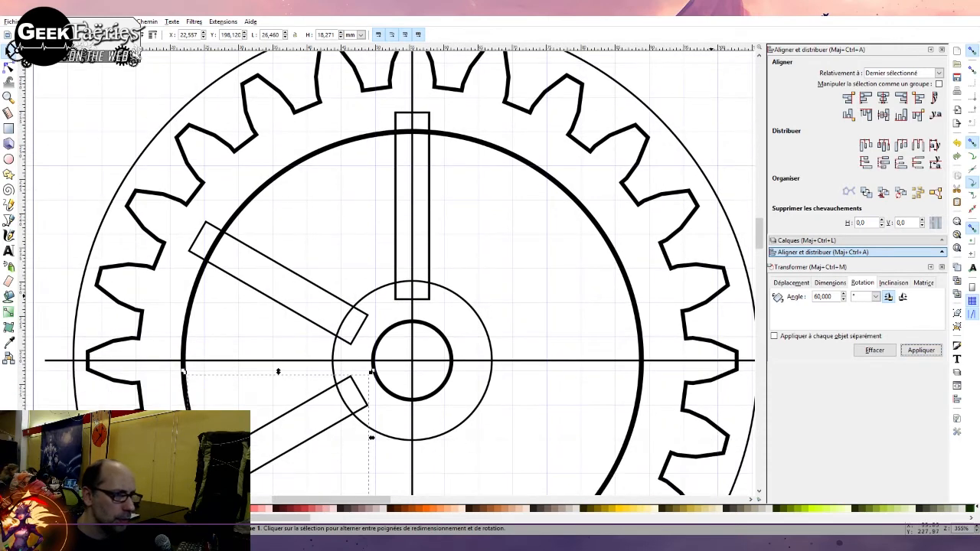
{"action": "scroll", "coordinate": [711, 295], "scroll_direction": "down", "scroll_amount": 3}
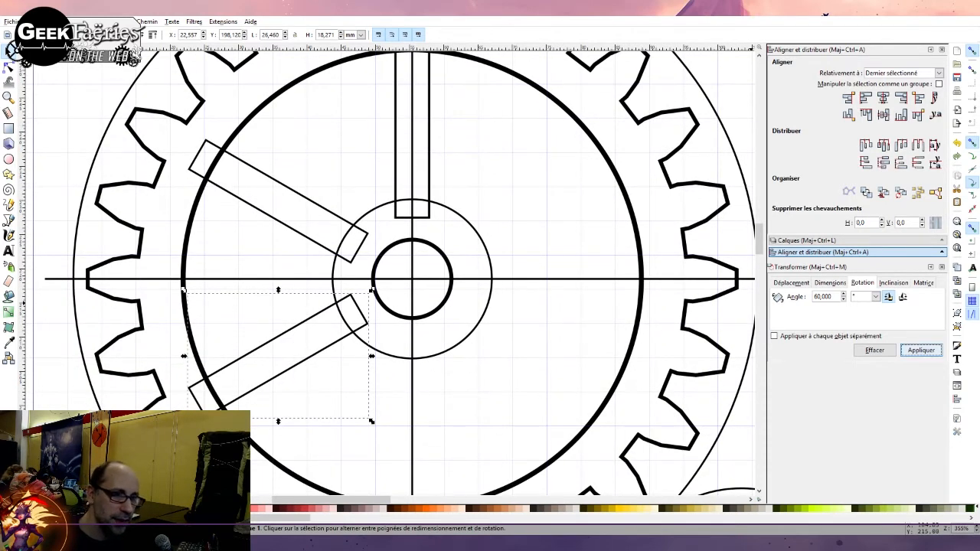
{"action": "left_click", "coordinate": [921, 350]}
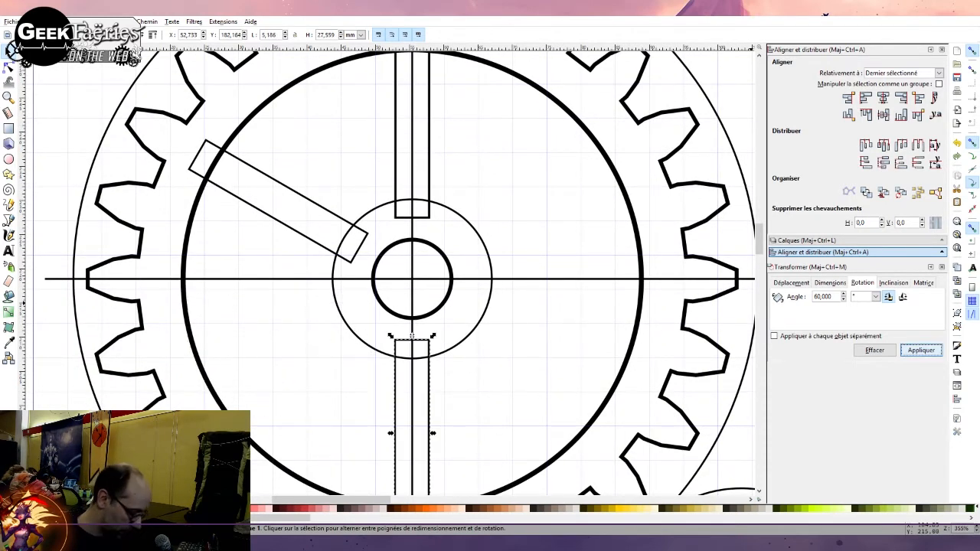
{"action": "key", "text": "ctrl+z"}
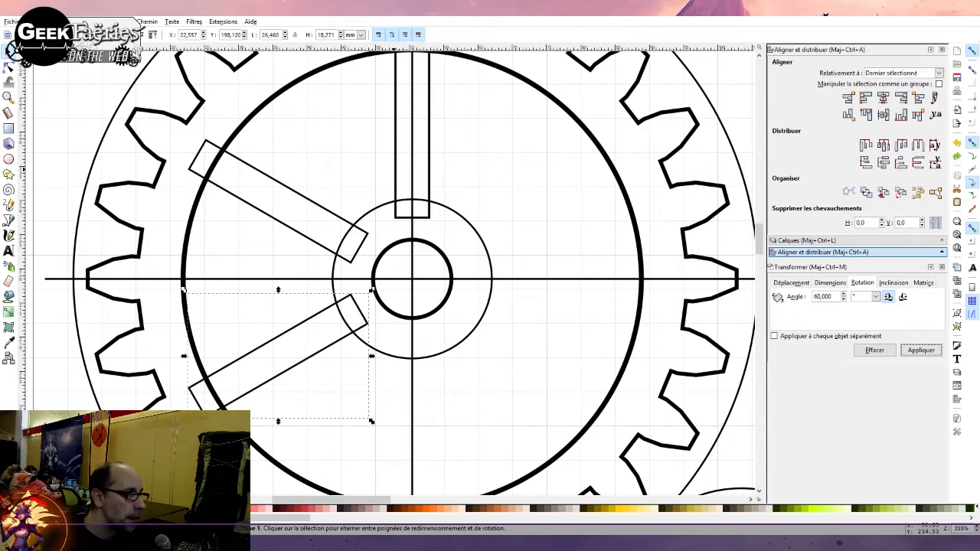
Duplicate the vertical spoke and rotate the copy 180° about the gear's centre in three 60° turns
{"action": "left_click", "coordinate": [429, 178]}
{"action": "key", "text": "ctrl+d"}
{"action": "left_click", "coordinate": [921, 350]}
{"action": "left_click", "coordinate": [921, 350]}
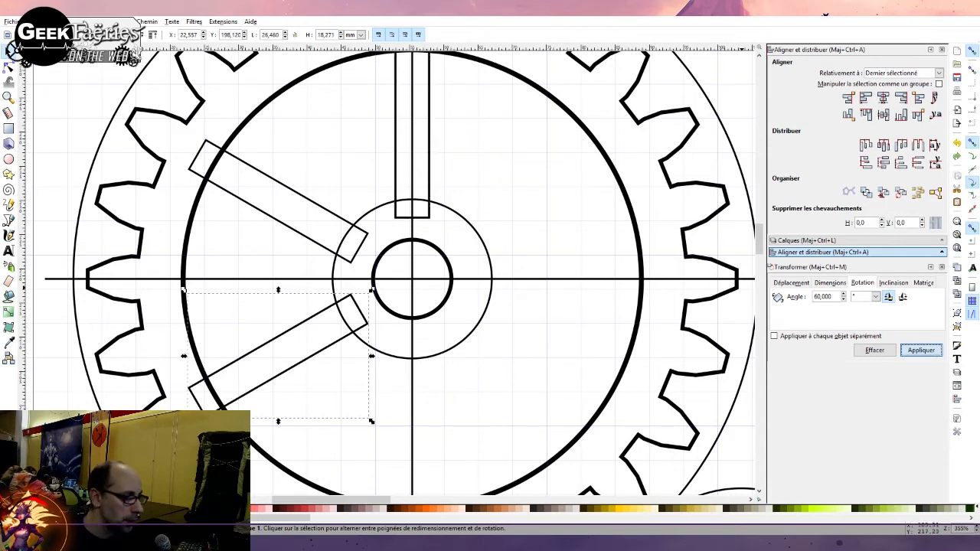
{"action": "left_click", "coordinate": [921, 350]}
Duplicate the vertical spoke, switch the rotation direction to clockwise and rotate the copy 120° in two 60° turns
{"action": "left_click", "coordinate": [430, 164]}
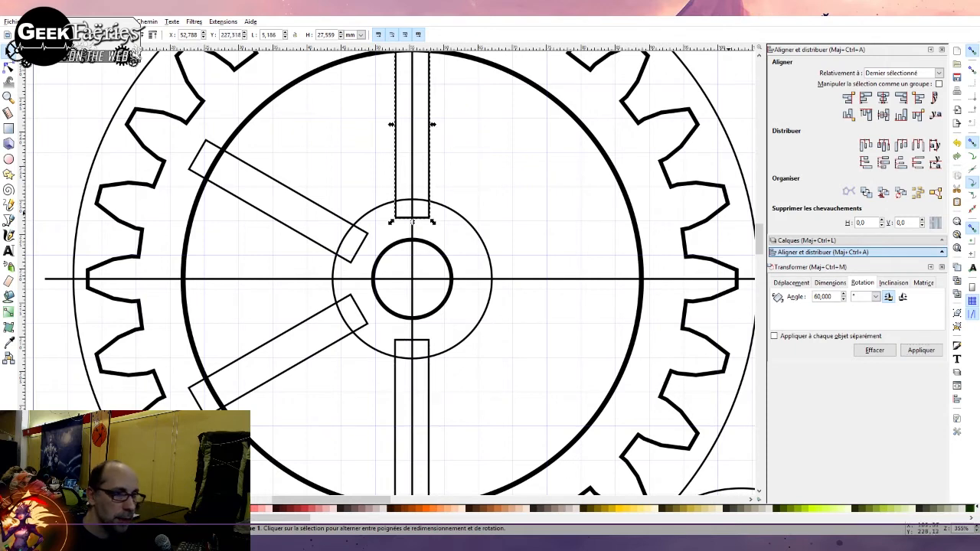
{"action": "key", "text": "ctrl+d"}
{"action": "left_click", "coordinate": [902, 297]}
{"action": "left_click", "coordinate": [921, 349]}
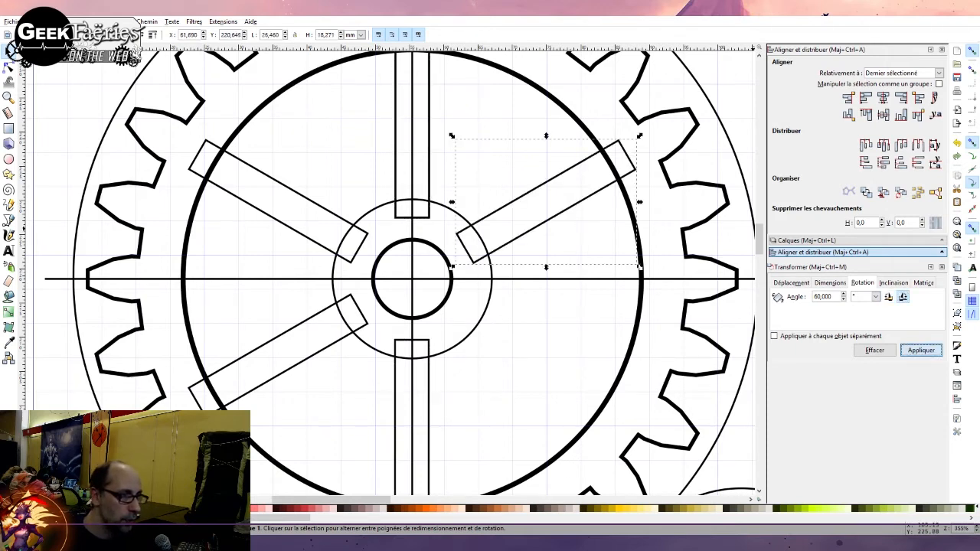
{"action": "left_click", "coordinate": [921, 350]}
Duplicate the vertical spoke and rotate the copy 60° clockwise about the gear's centre
{"action": "left_click", "coordinate": [429, 134]}
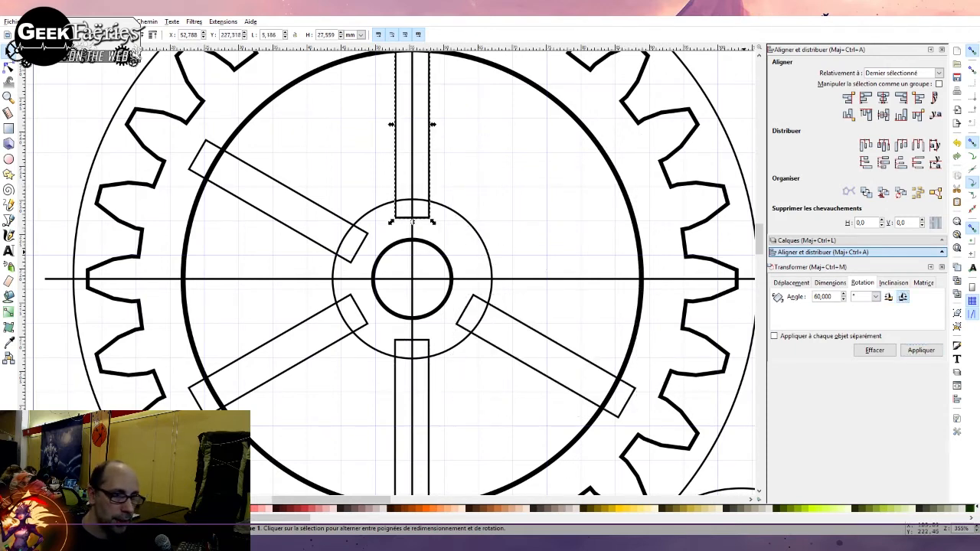
{"action": "key", "text": "ctrl+d"}
{"action": "left_click", "coordinate": [921, 349]}
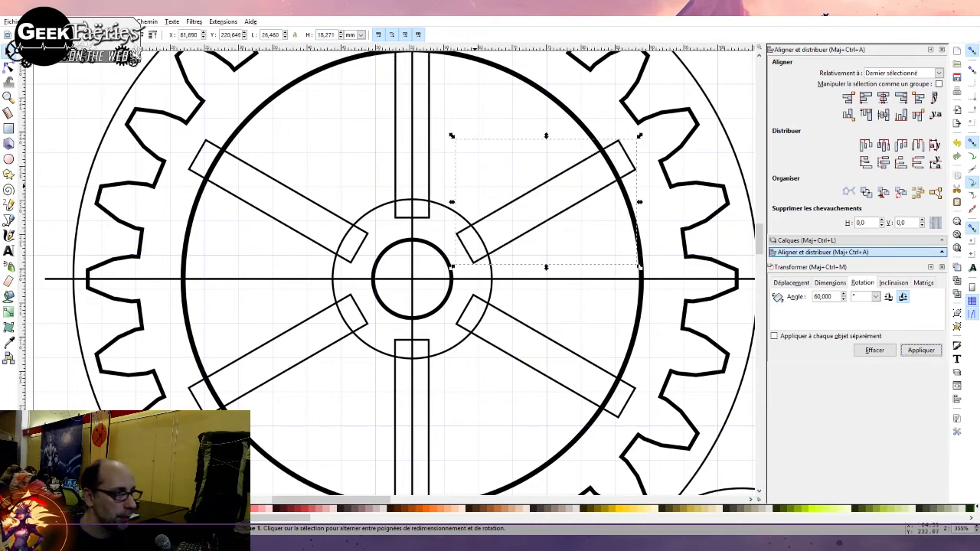
Clear the selection and hide the construction layer to remove the centre lines from view
{"action": "left_click", "coordinate": [468, 123]}
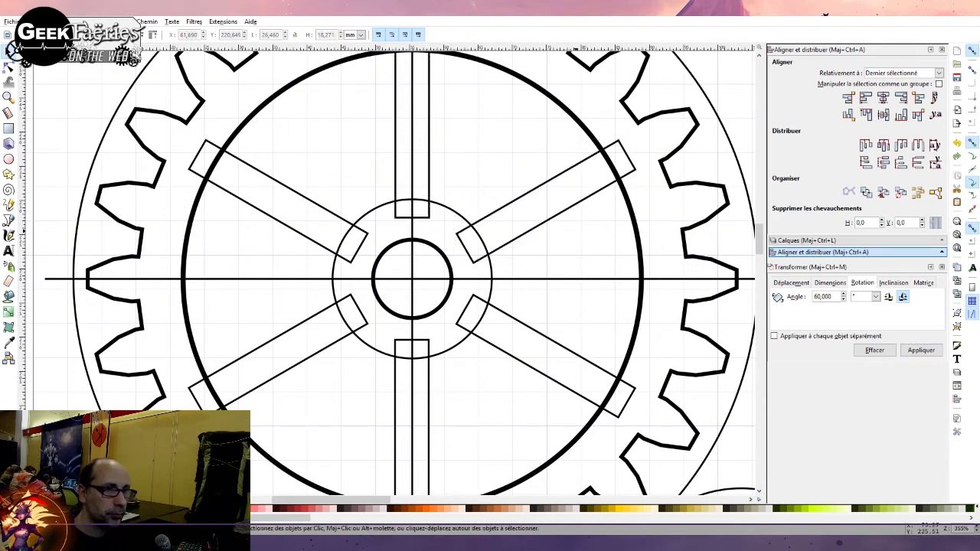
{"action": "key", "text": "ctrl+shift+l"}
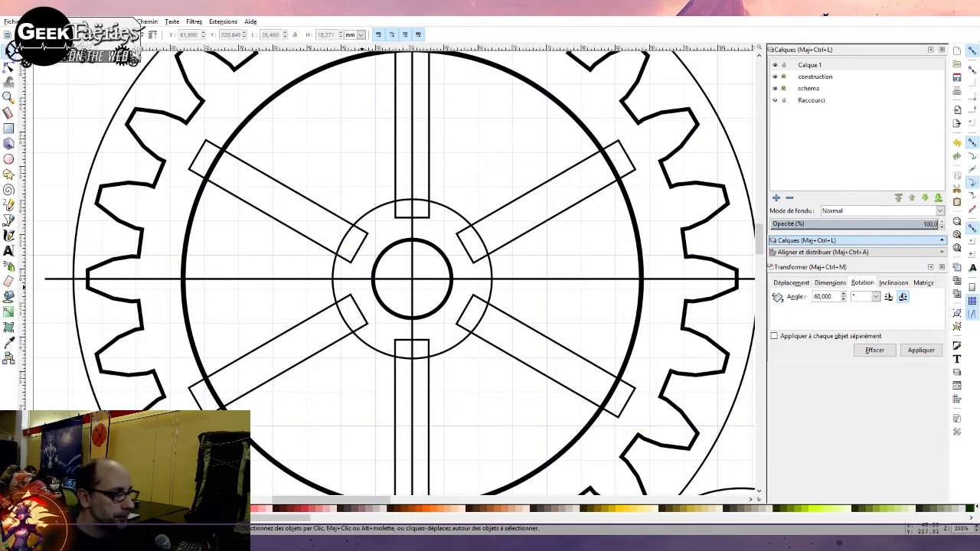
{"action": "left_click", "coordinate": [775, 77]}
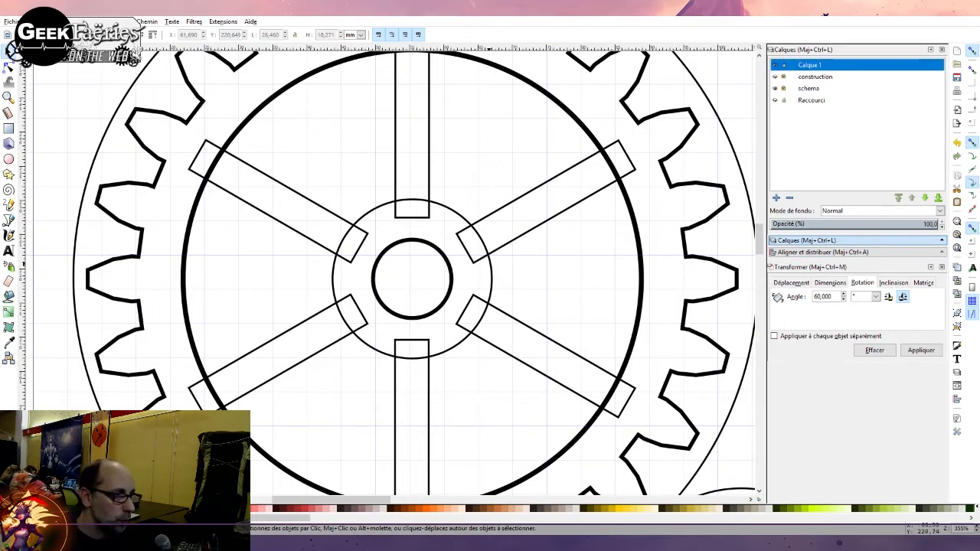
Select the hub's outer circle together with all six spokes and merge them into one shape with Union
{"action": "scroll", "coordinate": [391, 272], "scroll_direction": "up", "scroll_amount": 5}
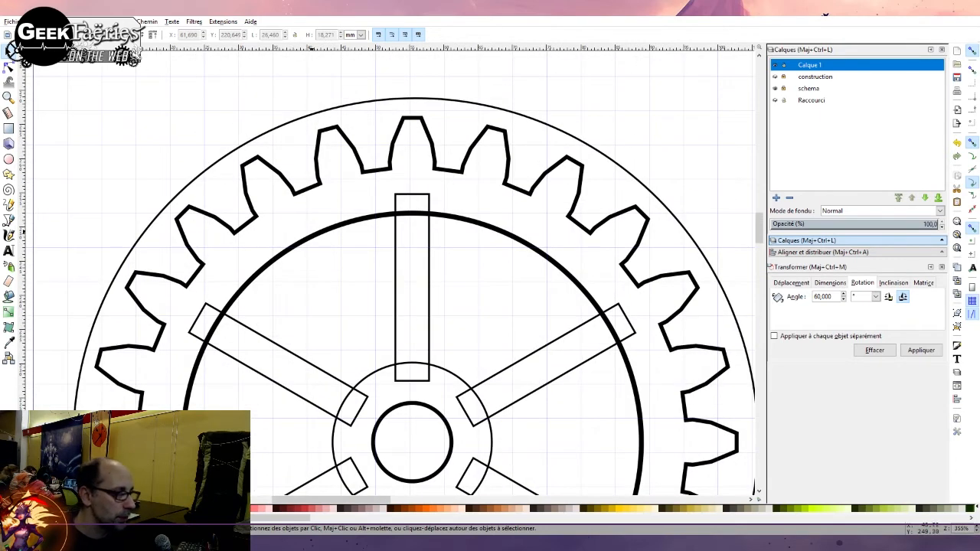
{"action": "left_click", "coordinate": [382, 368]}
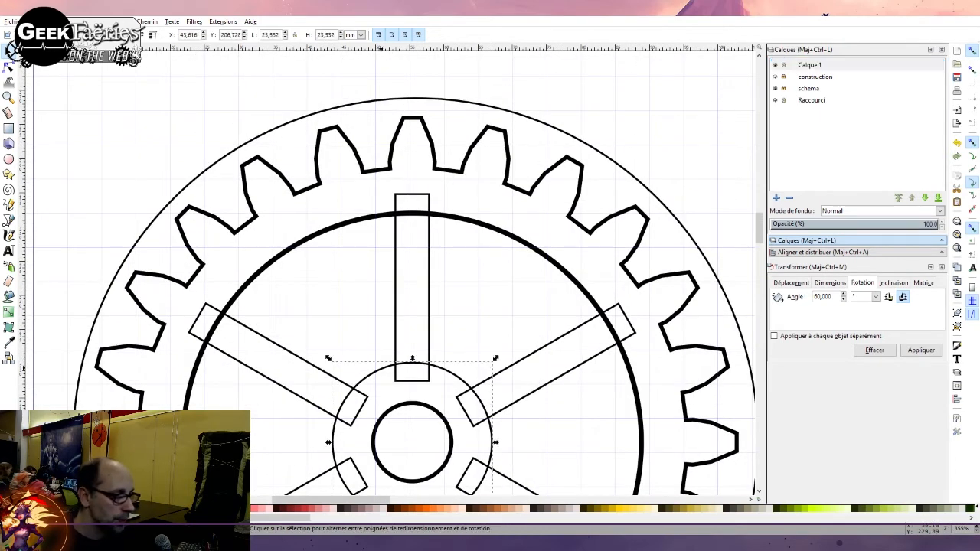
{"action": "left_click", "coordinate": [396, 332], "text": "shift"}
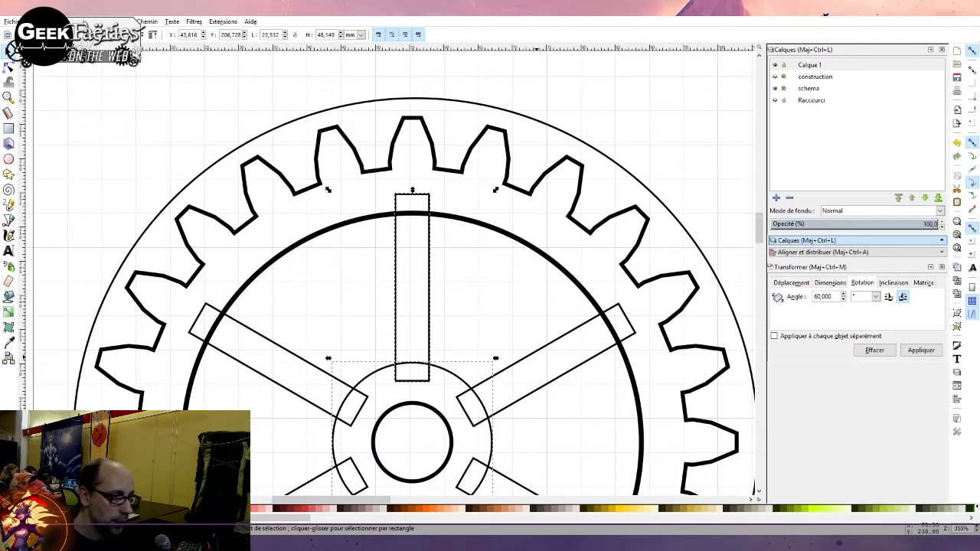
{"action": "left_click", "coordinate": [538, 352], "text": "shift"}
{"action": "scroll", "coordinate": [538, 352], "scroll_direction": "down", "scroll_amount": 9}
{"action": "left_click", "coordinate": [537, 312], "text": "shift"}
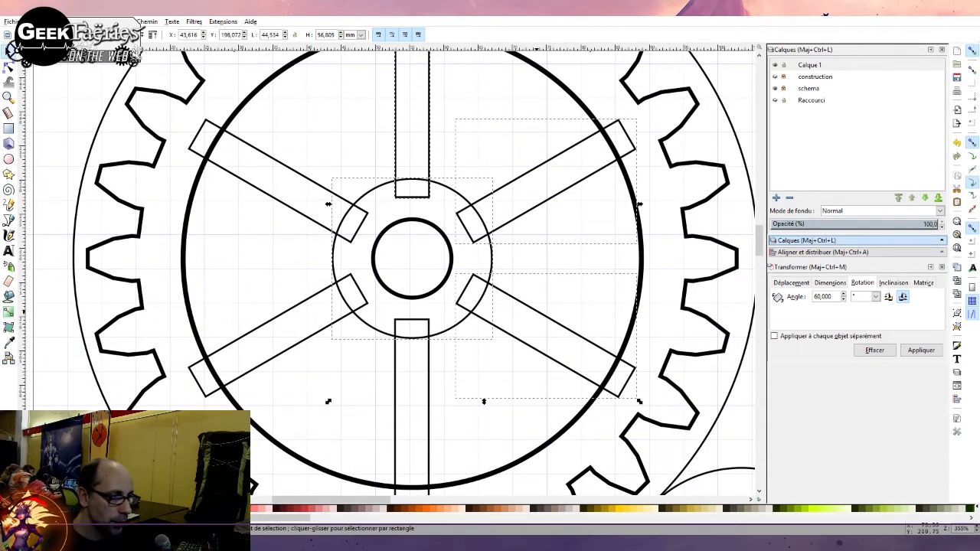
{"action": "left_click", "coordinate": [430, 376], "text": "shift"}
{"action": "left_click", "coordinate": [305, 339], "text": "shift"}
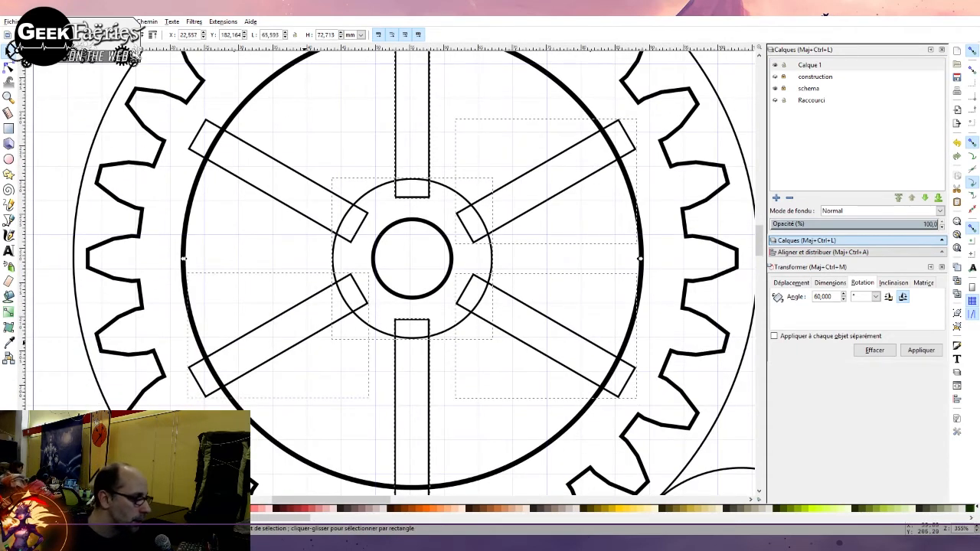
{"action": "left_click", "coordinate": [304, 217], "text": "shift"}
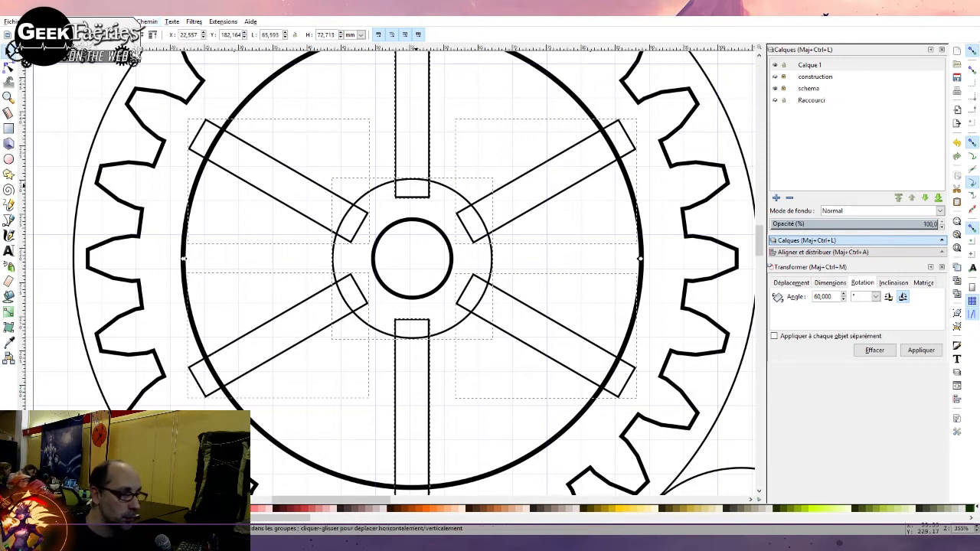
{"action": "key", "text": "ctrl+plus"}
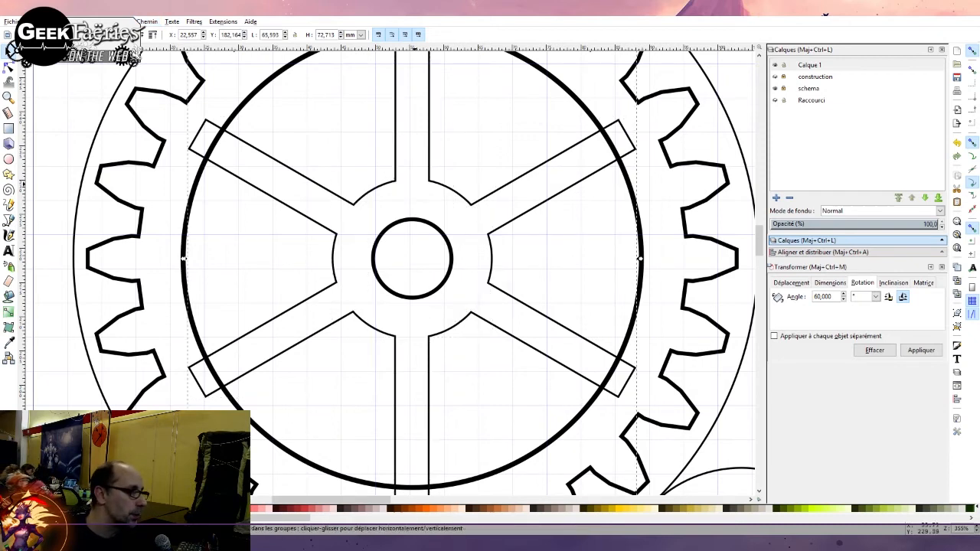
Subtract the large inner circle from the toothed gear outline with Difference and inspect the resulting path's nodes
{"action": "scroll", "coordinate": [387, 273], "scroll_direction": "up", "scroll_amount": 3}
{"action": "left_click", "coordinate": [309, 106]}
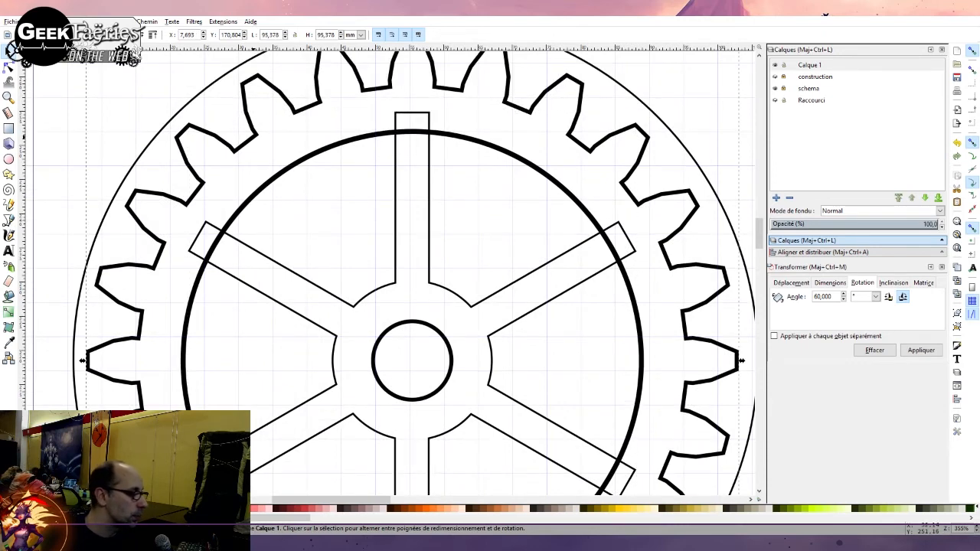
{"action": "left_click", "coordinate": [271, 166]}
{"action": "left_click", "coordinate": [275, 173]}
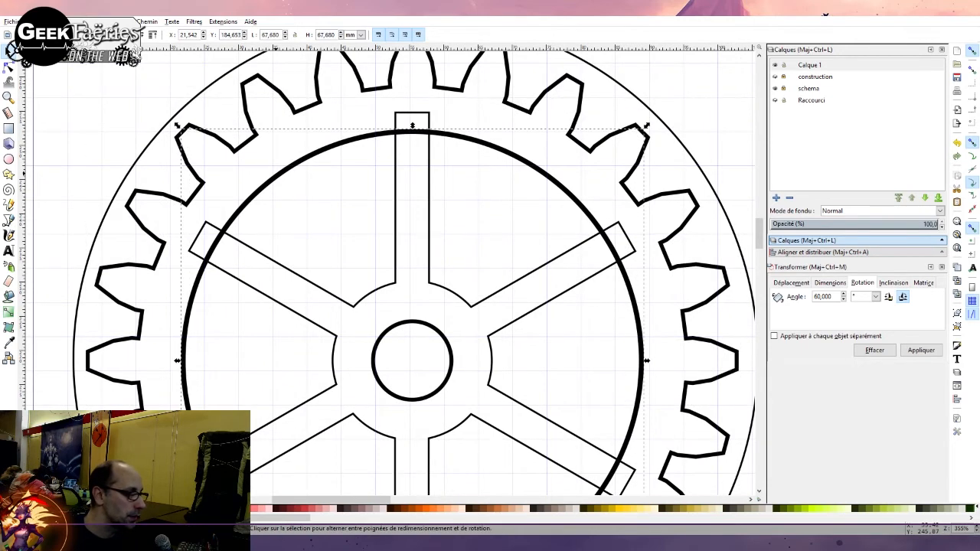
{"action": "left_click", "coordinate": [251, 108]}
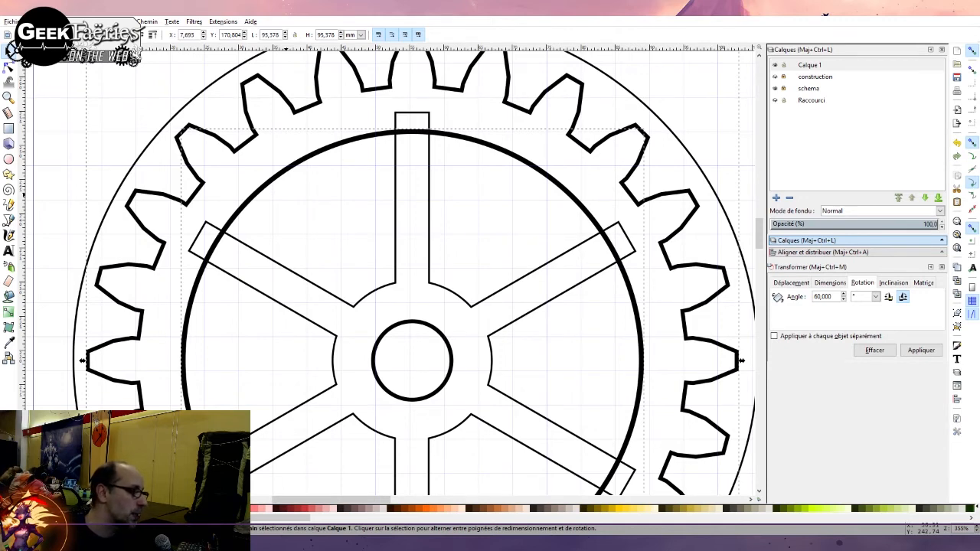
{"action": "key", "text": "ctrl+minus"}
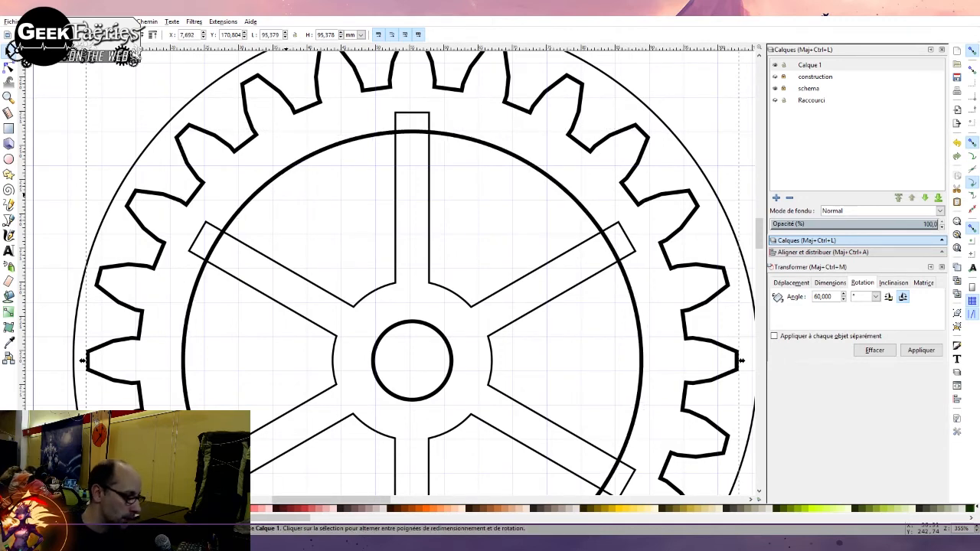
{"action": "key", "text": "n"}
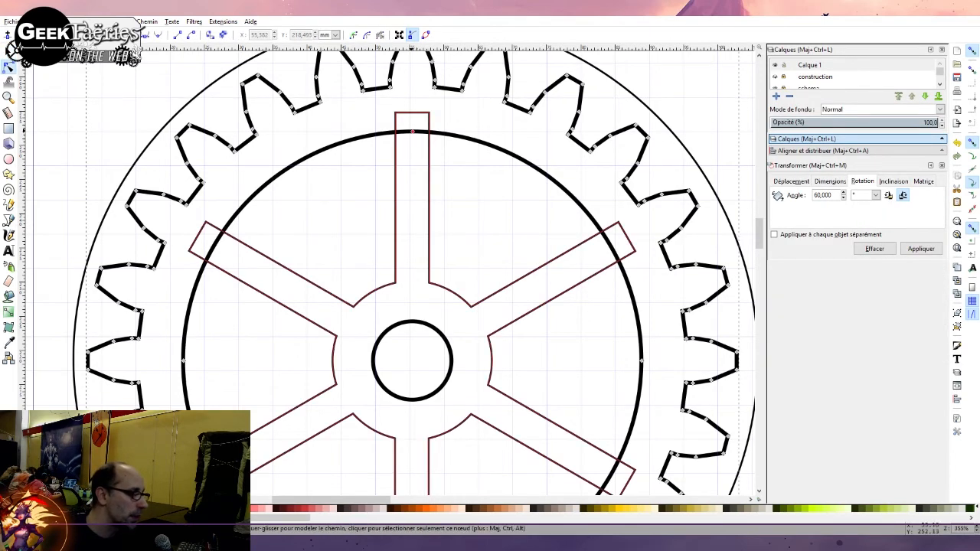
{"action": "key", "text": "s"}
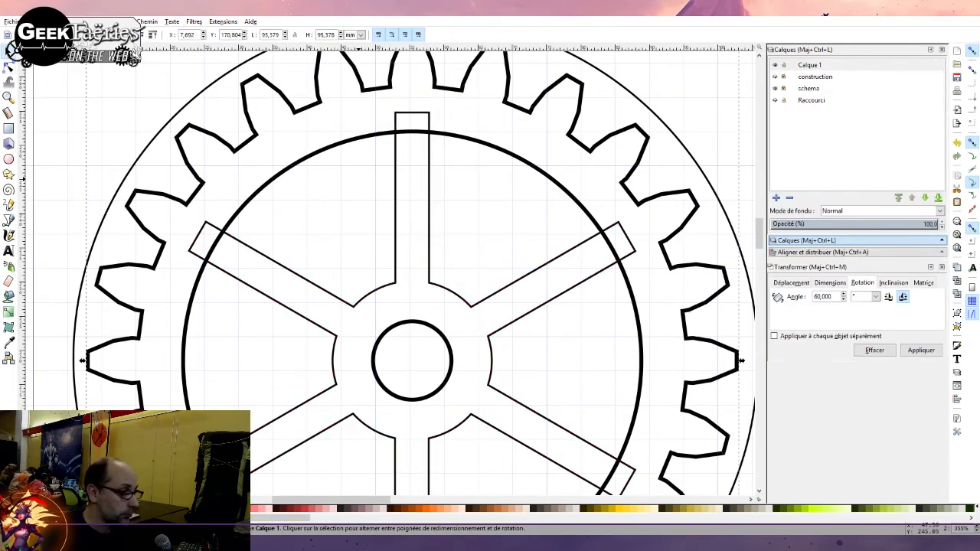
Merge the spoke-and-hub shape with the toothed gear ring using Union and view the whole gear
{"action": "left_click", "coordinate": [390, 174]}
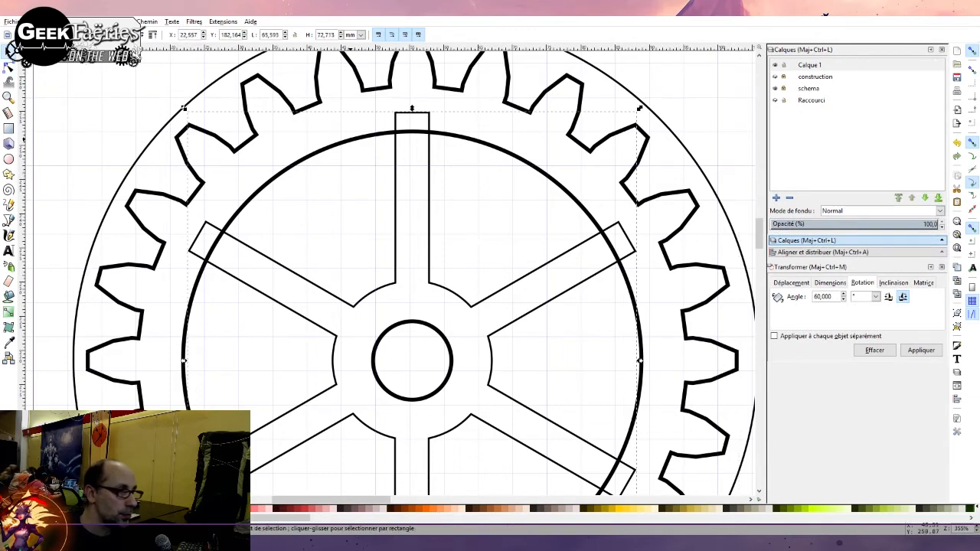
{"action": "left_click", "coordinate": [350, 139], "text": "shift"}
{"action": "key", "text": "ctrl+plus"}
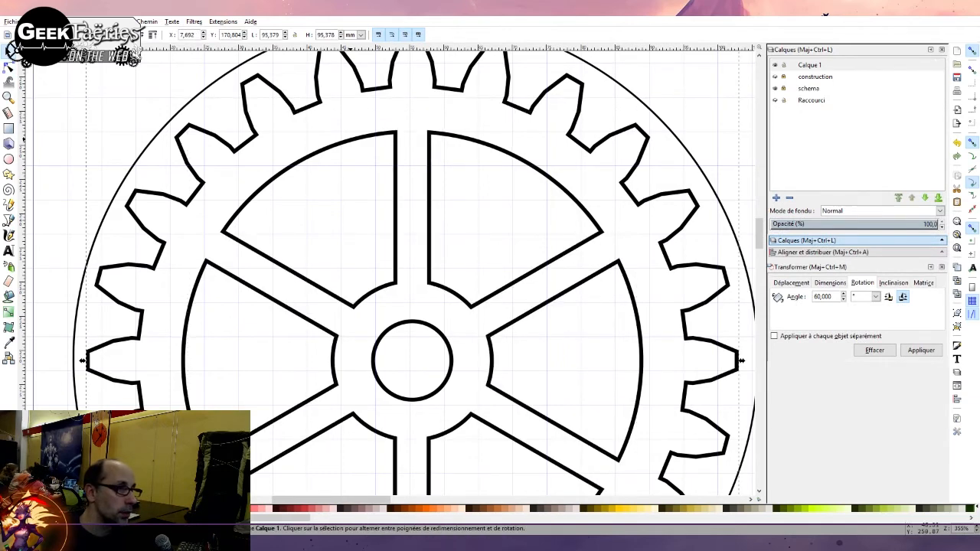
{"action": "key", "text": "5"}
{"action": "scroll", "coordinate": [369, 192], "scroll_direction": "up", "scroll_amount": 3}
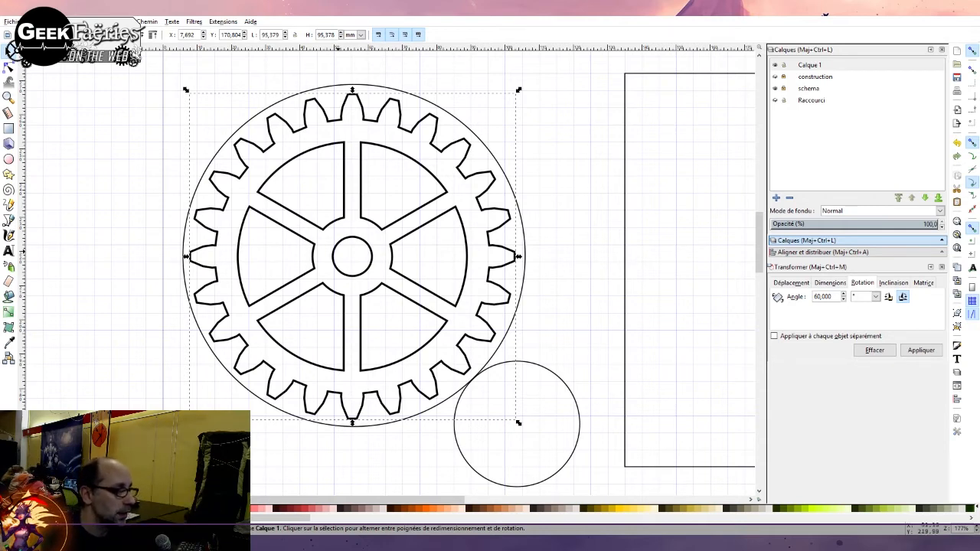
{"action": "key", "text": "t"}
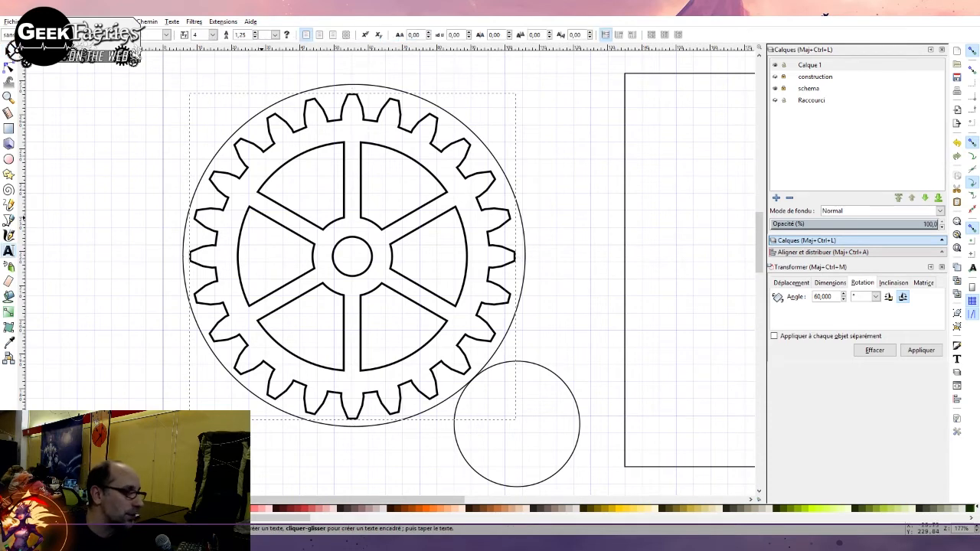
{"action": "scroll", "coordinate": [277, 167], "scroll_direction": "up", "scroll_amount": 2}
{"action": "left_click", "coordinate": [255, 150]}
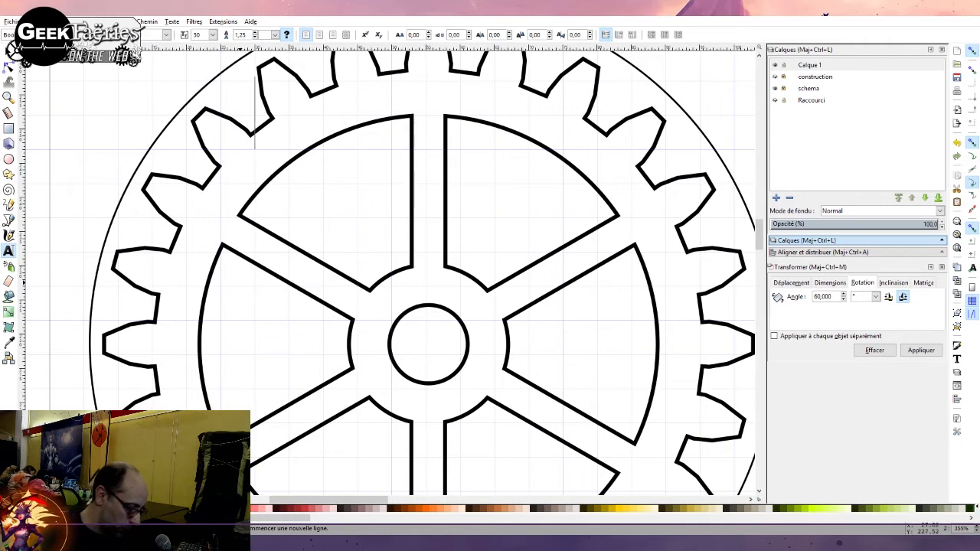
{"action": "key", "text": "shift+F7"}
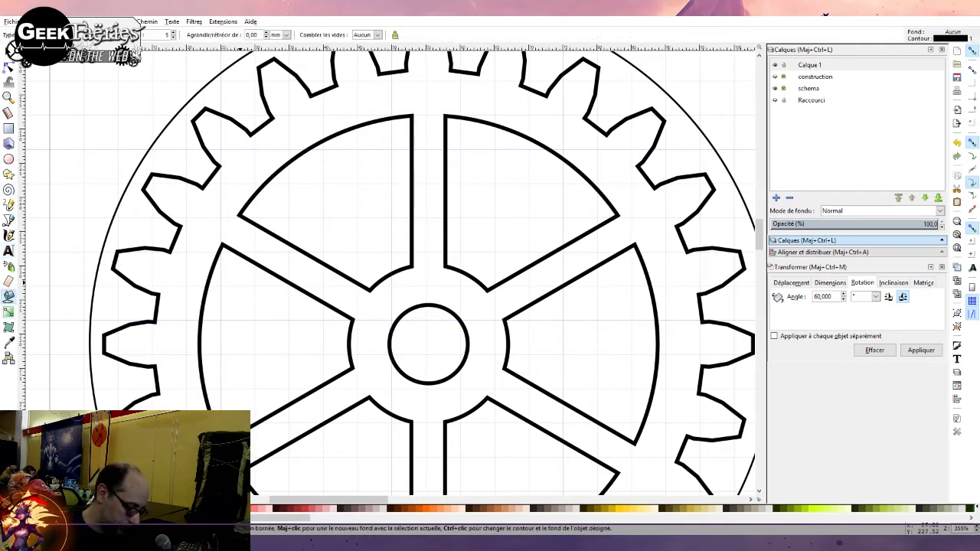
{"action": "scroll", "coordinate": [243, 268], "scroll_direction": "down", "scroll_amount": 4}
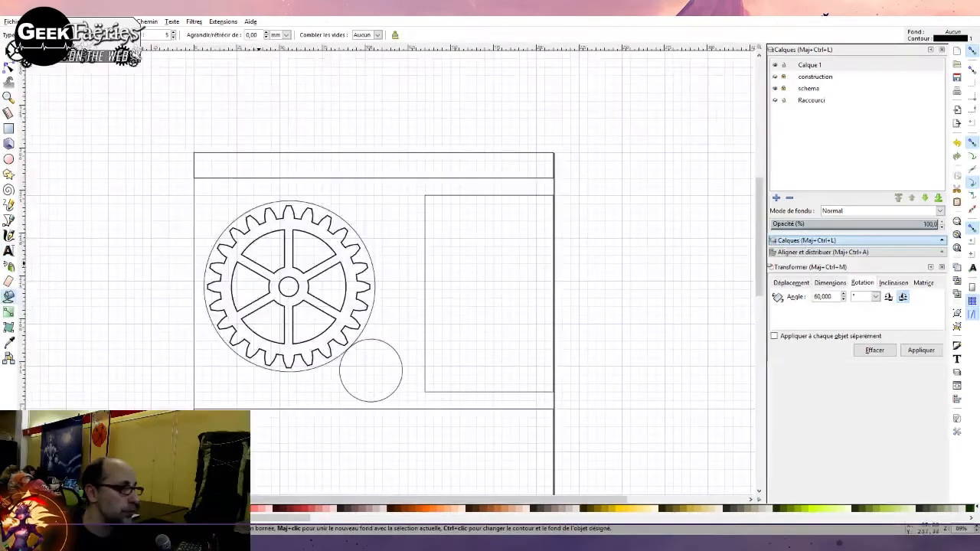
Add the text "Vigueur" at font size 30 and move it over the upper-left teeth of the large gear
{"action": "left_click", "coordinate": [8, 252]}
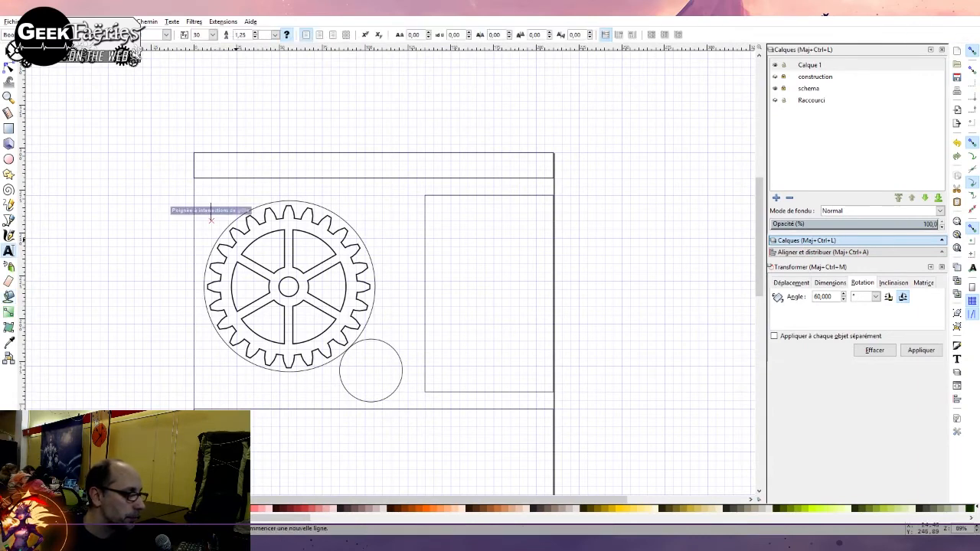
{"action": "left_click", "coordinate": [211, 221]}
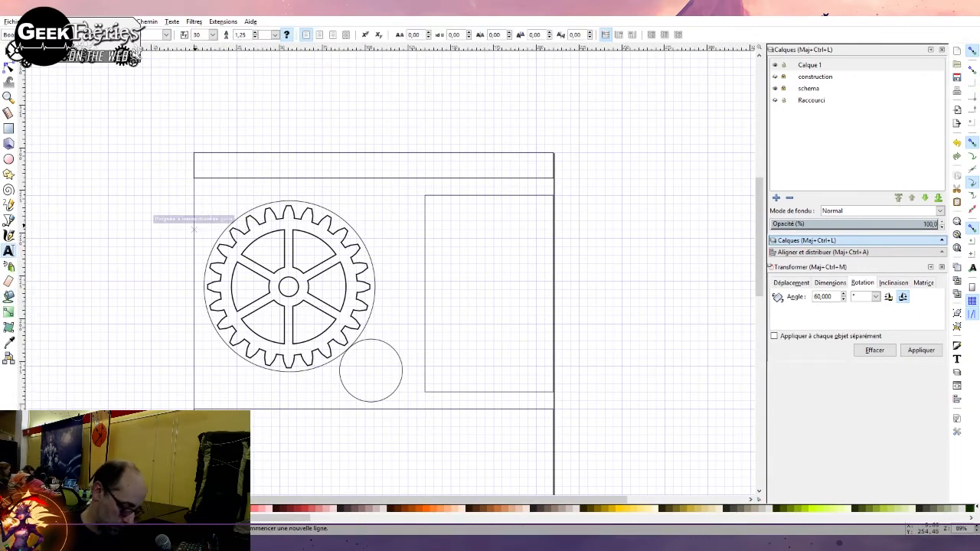
{"action": "type", "text": "Vige"}
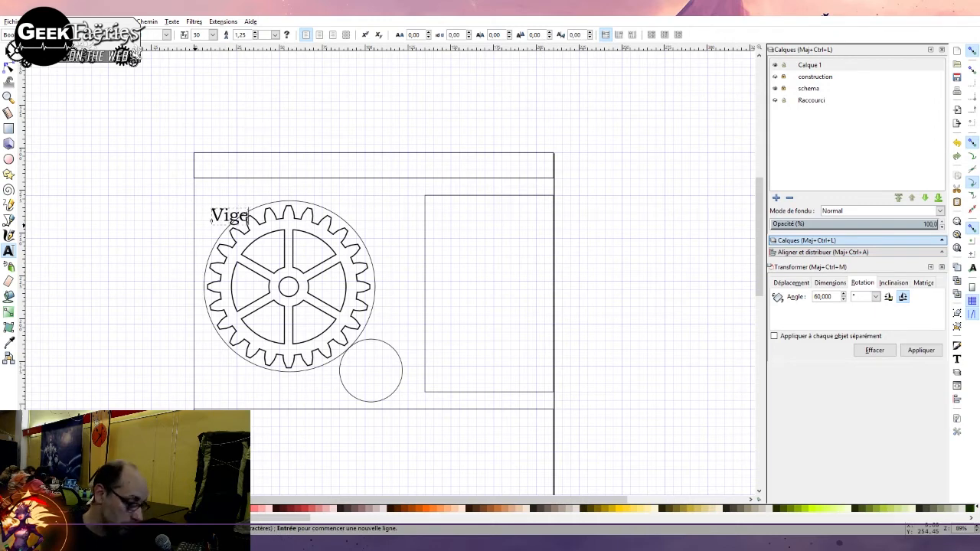
{"action": "key", "text": "BackSpace"}
{"action": "type", "text": "u"}
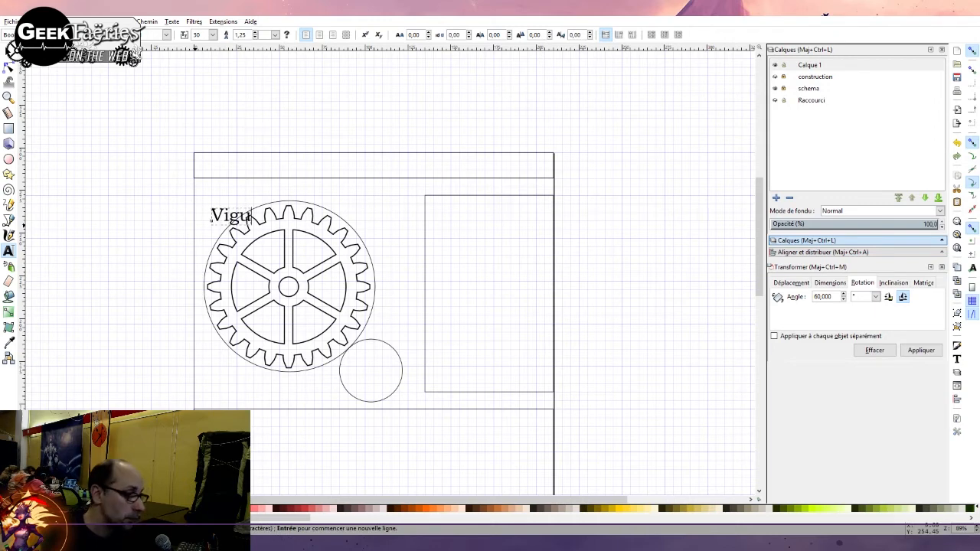
{"action": "type", "text": "eur"}
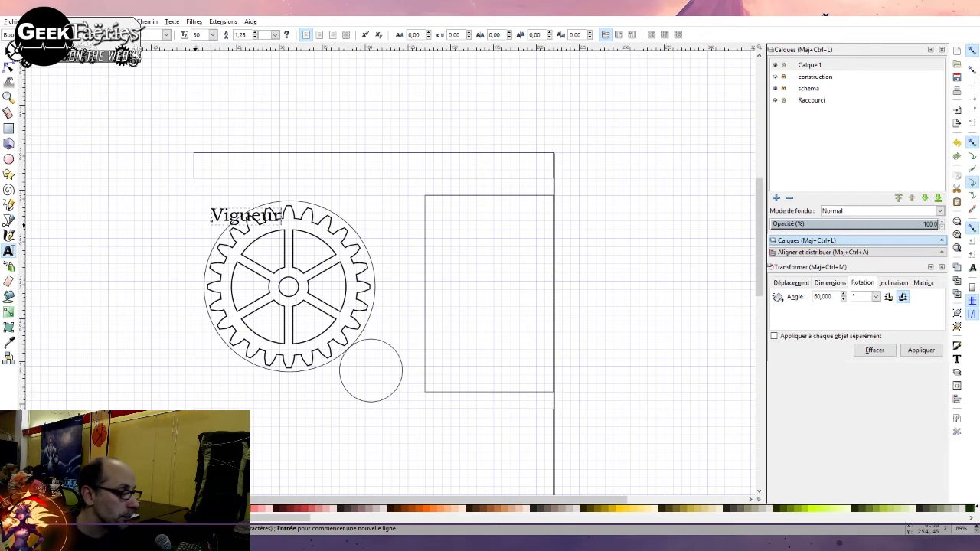
{"action": "scroll", "coordinate": [265, 221], "scroll_direction": "up", "scroll_amount": 3}
{"action": "key", "text": "F1"}
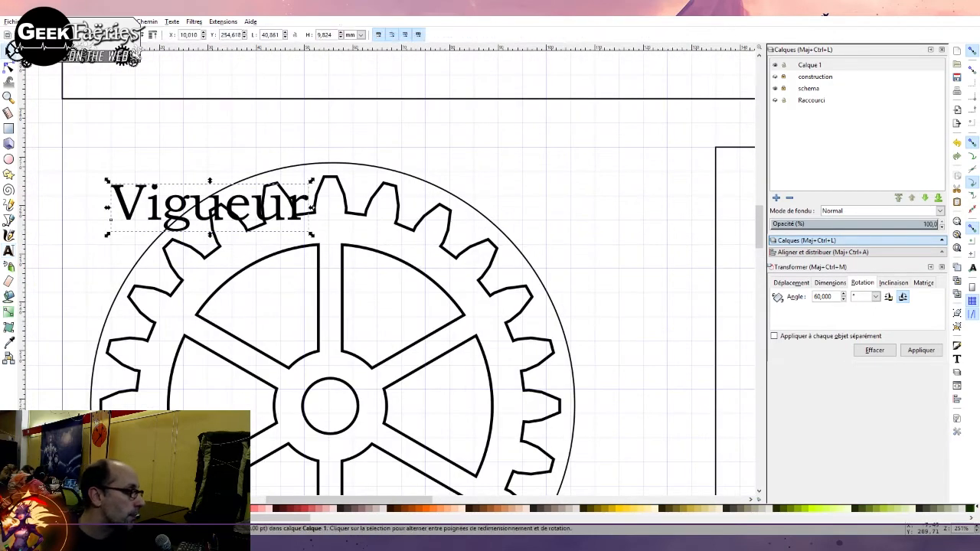
{"action": "left_click_drag", "start_coordinate": [312, 206], "coordinate": [351, 247]}
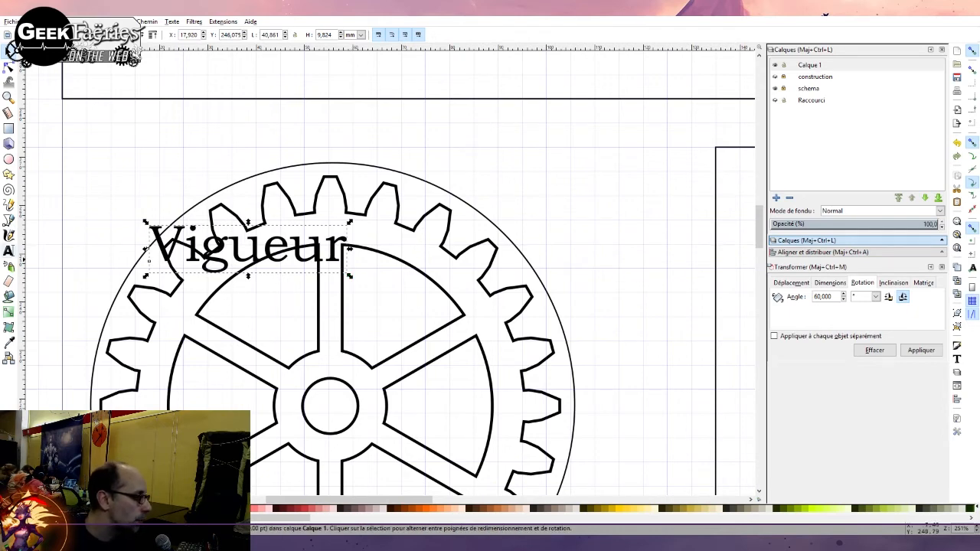
Reduce the whole "Vigueur" text to a font size of about 12 and move it onto the gear's upper-left rim
{"action": "left_click", "coordinate": [9, 250]}
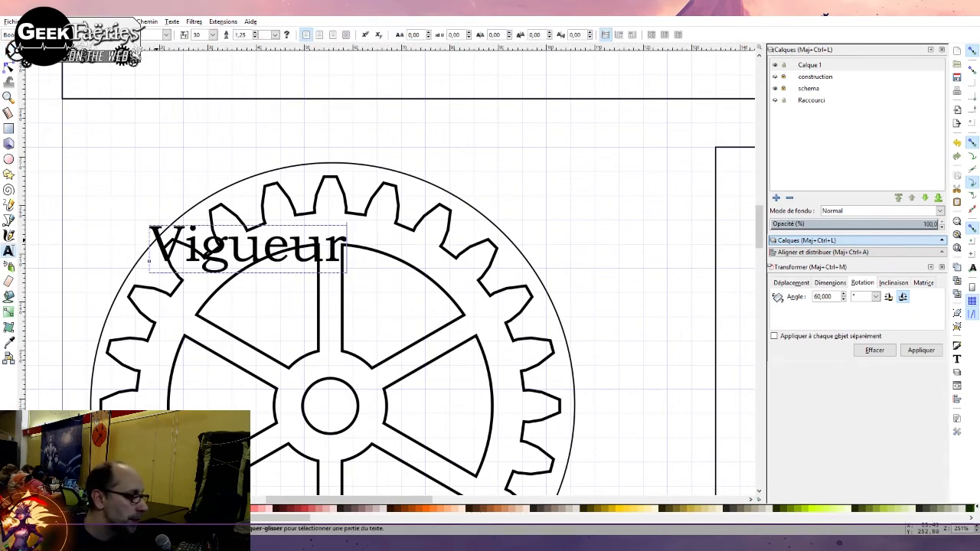
{"action": "key", "text": "ctrl+a"}
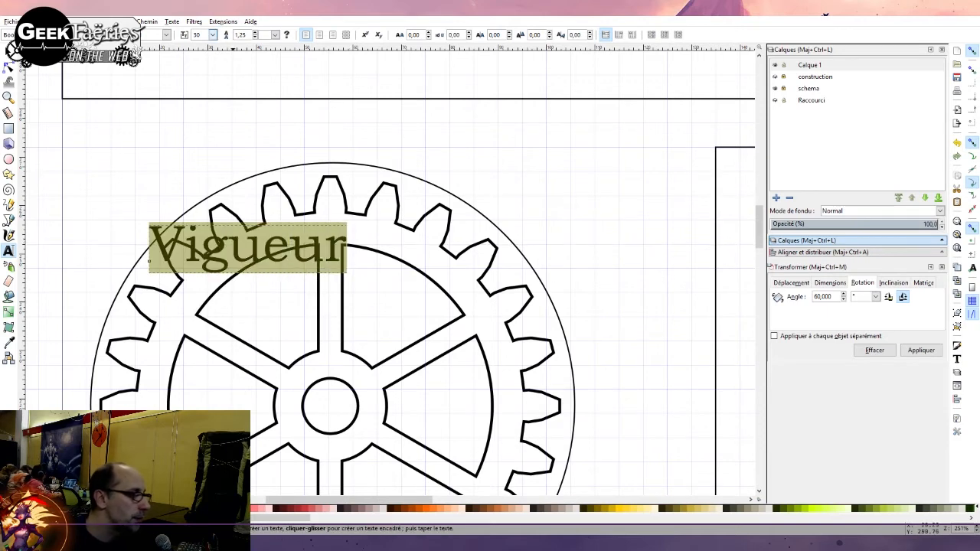
{"action": "left_click", "coordinate": [200, 105]}
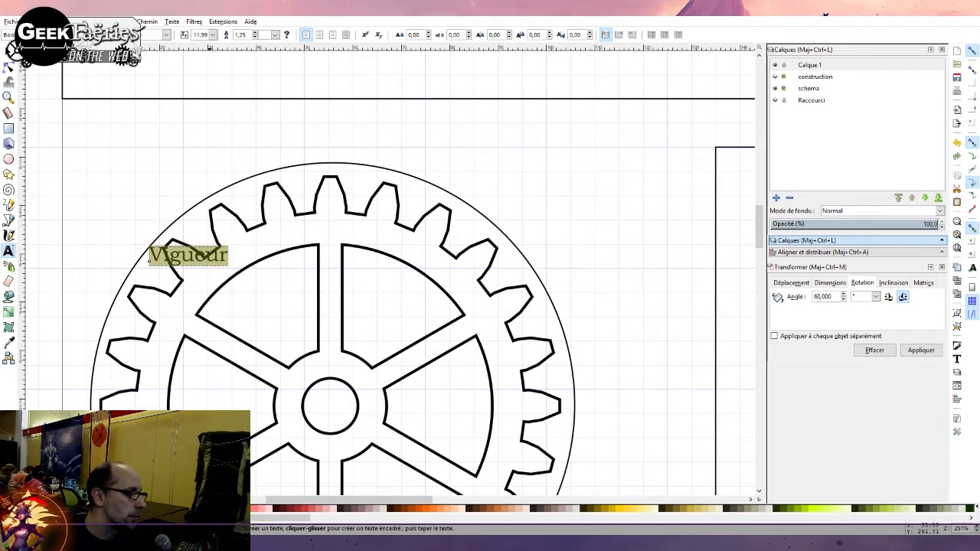
{"action": "left_click", "coordinate": [9, 67]}
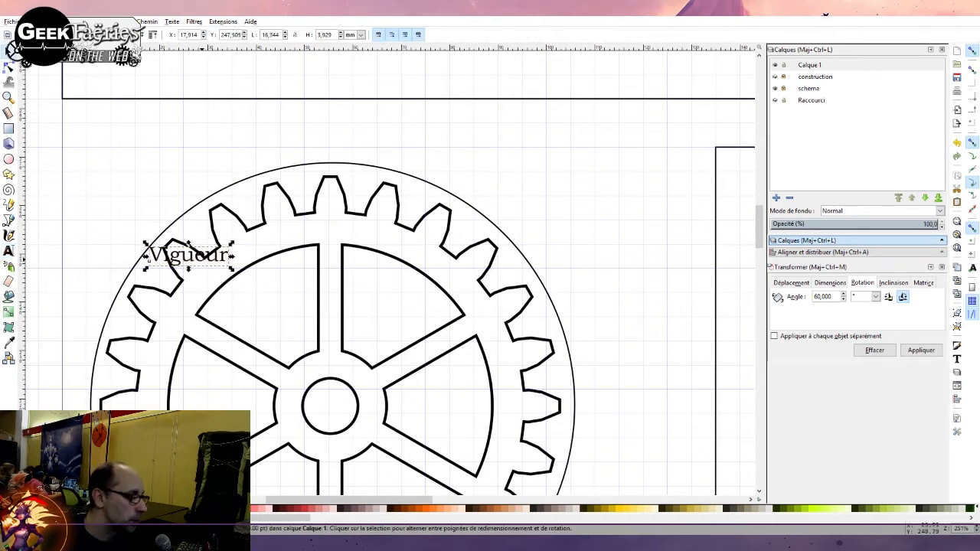
{"action": "left_click_drag", "start_coordinate": [188, 256], "coordinate": [237, 261]}
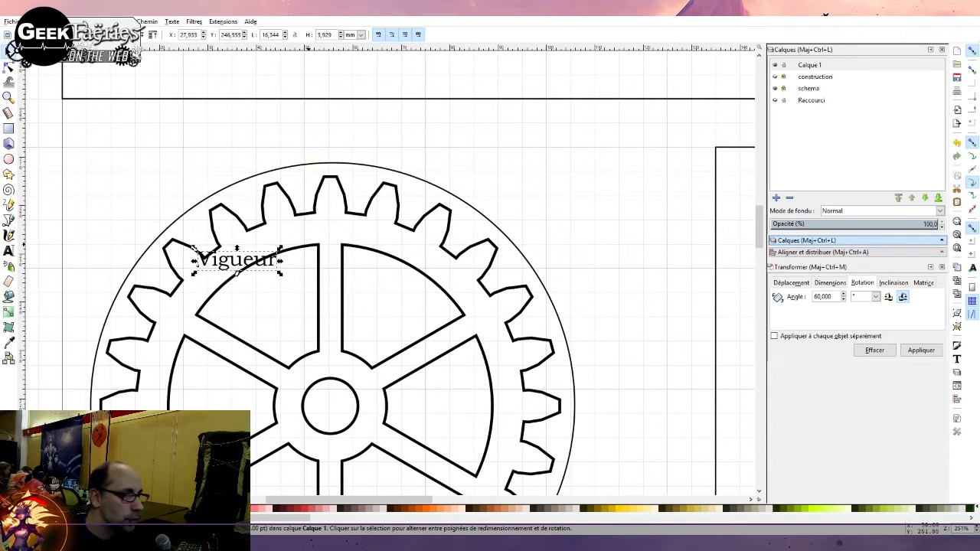
Unlock and show the construction layer and draw on it a circle about 69 mm in diameter centred on the large gear
{"action": "left_click", "coordinate": [815, 77]}
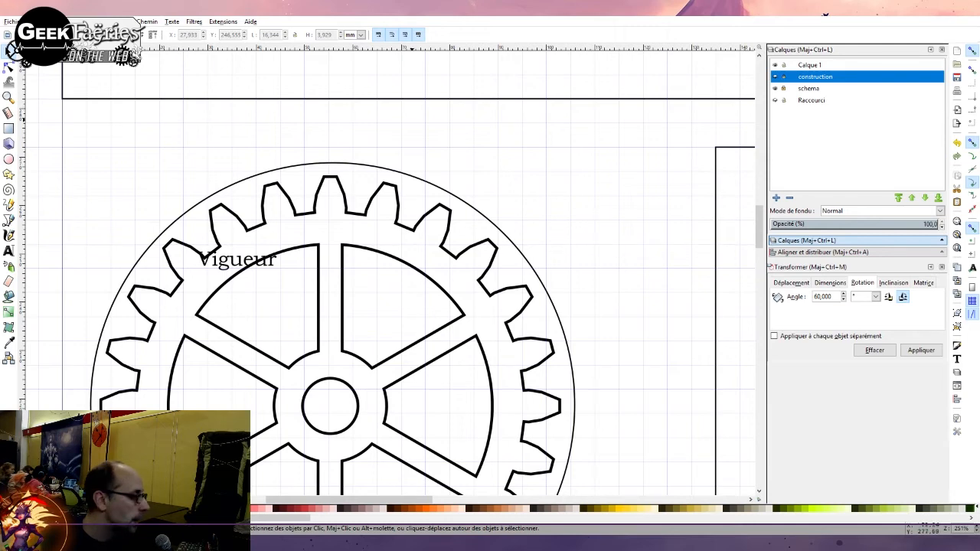
{"action": "left_click", "coordinate": [8, 159]}
{"action": "scroll", "coordinate": [260, 321], "scroll_direction": "down", "scroll_amount": 4}
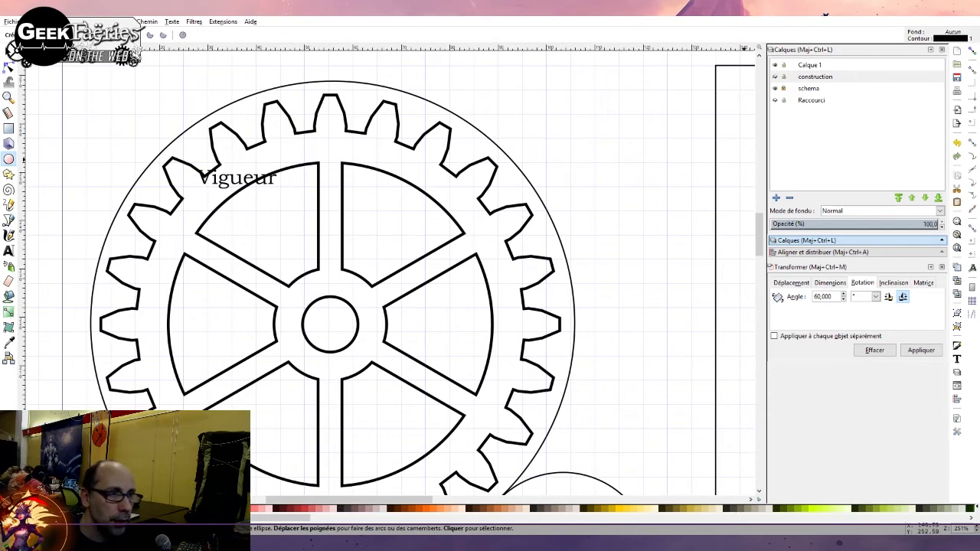
{"action": "left_click", "coordinate": [775, 76]}
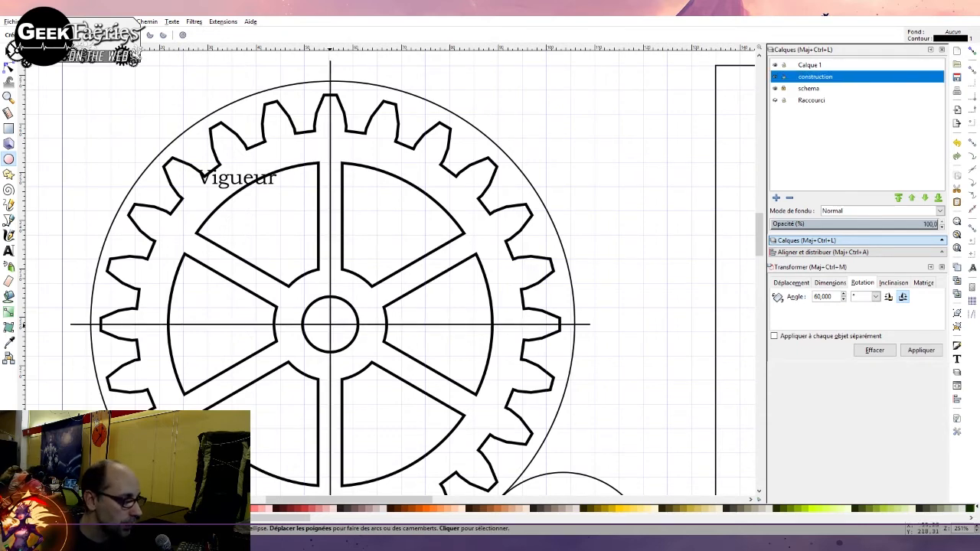
{"action": "mouse_move", "coordinate": [330, 325]}
{"action": "left_mouse_down"}
{"action": "mouse_move", "coordinate": [457, 426]}
{"action": "mouse_move", "coordinate": [490, 461]}
{"action": "mouse_move", "coordinate": [496, 490]}
{"action": "mouse_move", "coordinate": [510, 492]}
{"action": "left_mouse_up"}
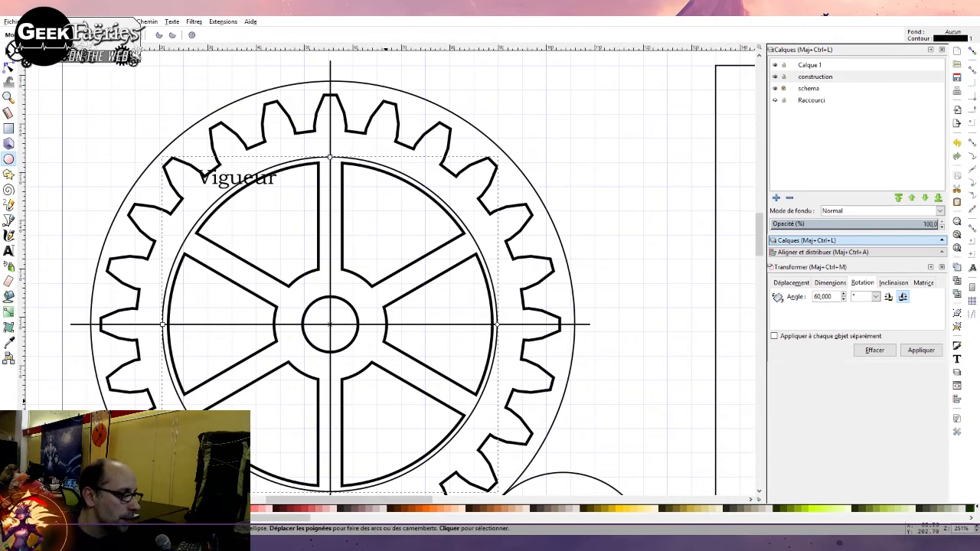
Give the new construction circle and the gear's centre cross lines a light grey stroke
{"action": "left_click", "coordinate": [53, 508], "text": "shift"}
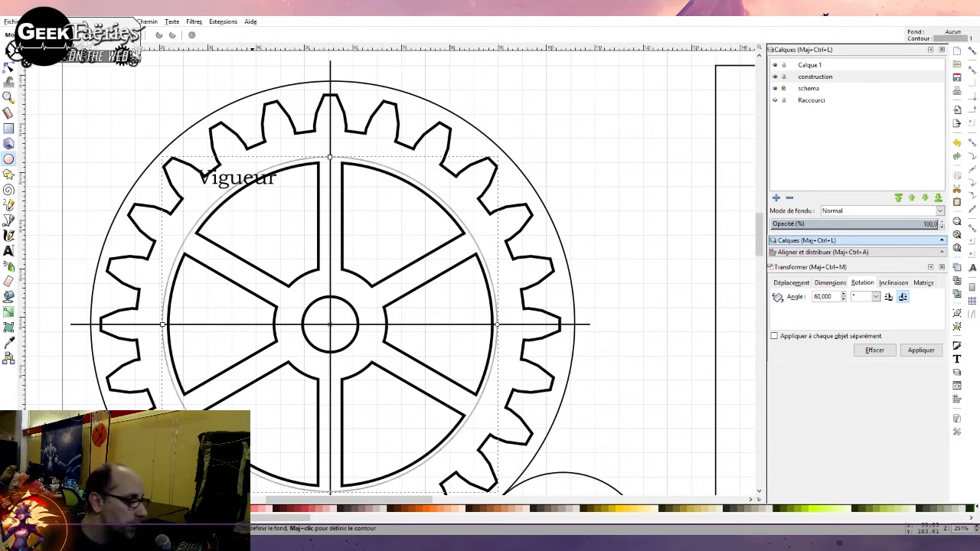
{"action": "key", "text": "s"}
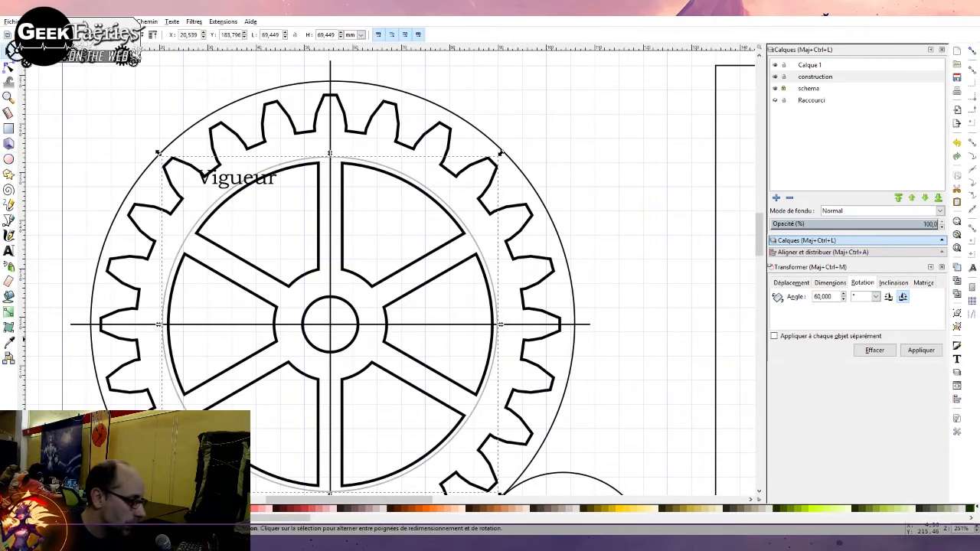
{"action": "left_click", "coordinate": [72, 324]}
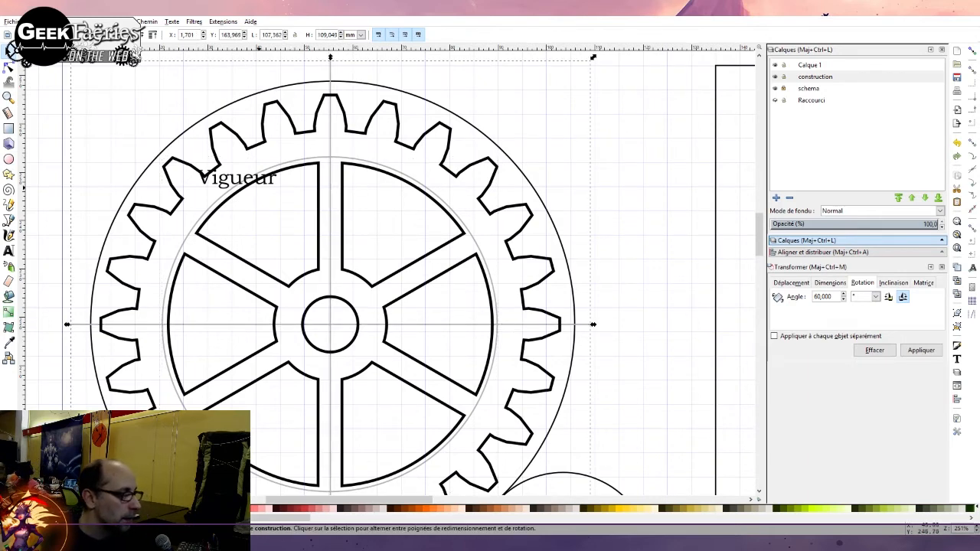
Put the "Vigueur" text on the grey construction circle as its path
{"action": "left_click", "coordinate": [200, 178]}
{"action": "left_click", "coordinate": [292, 161], "text": "shift"}
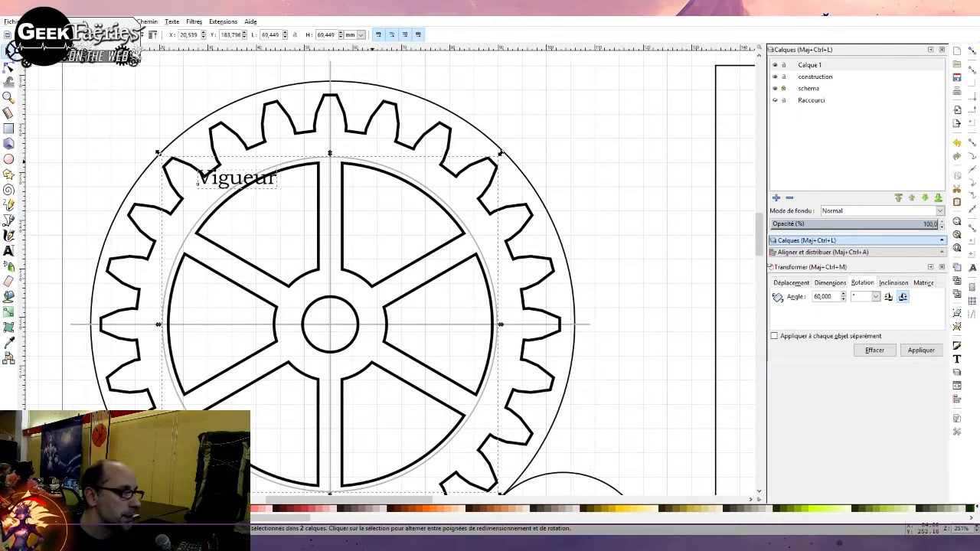
{"action": "left_click", "coordinate": [197, 94]}
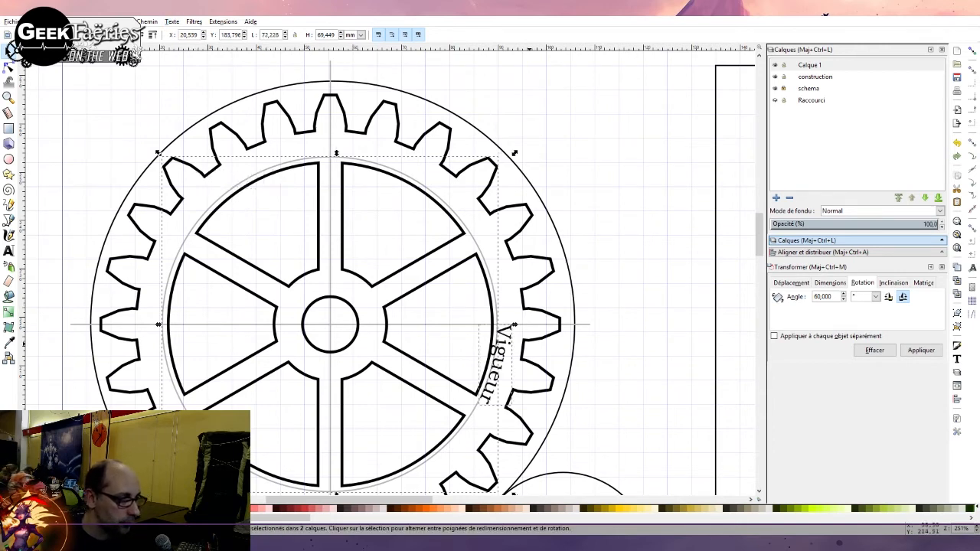
{"action": "key", "text": "Escape"}
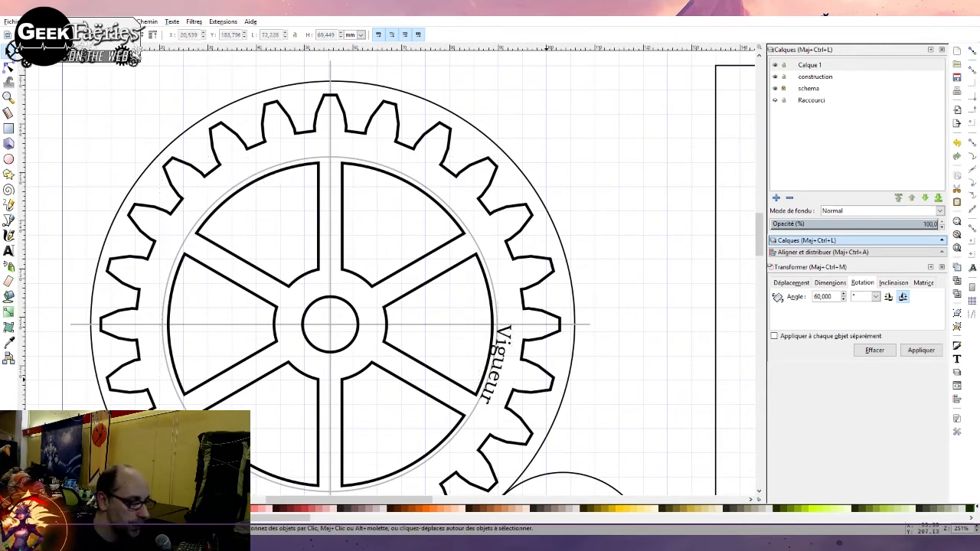
Move the rotation centre of the curved "Vigueur" text to the intersection of the cross lines at the gear's centre
{"action": "double_click", "coordinate": [501, 370]}
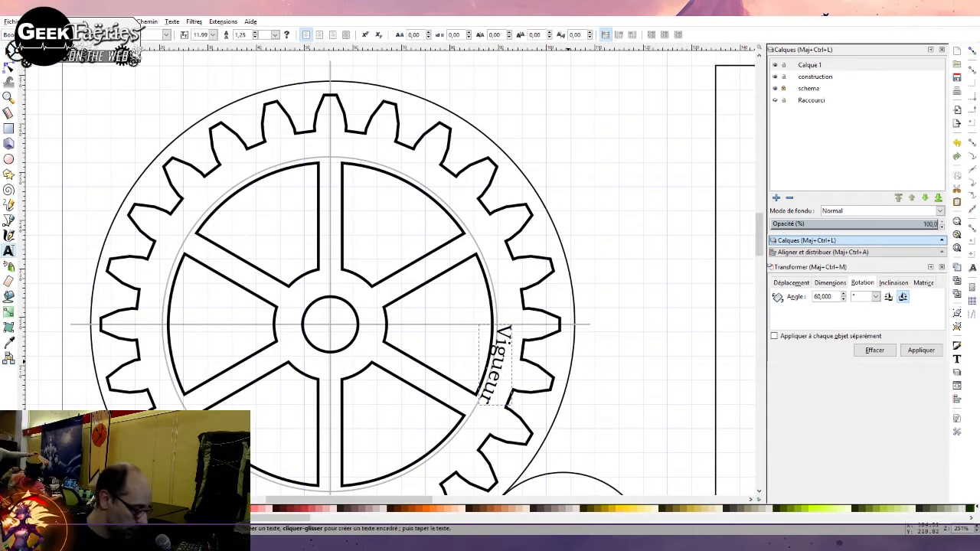
{"action": "key", "text": "F1"}
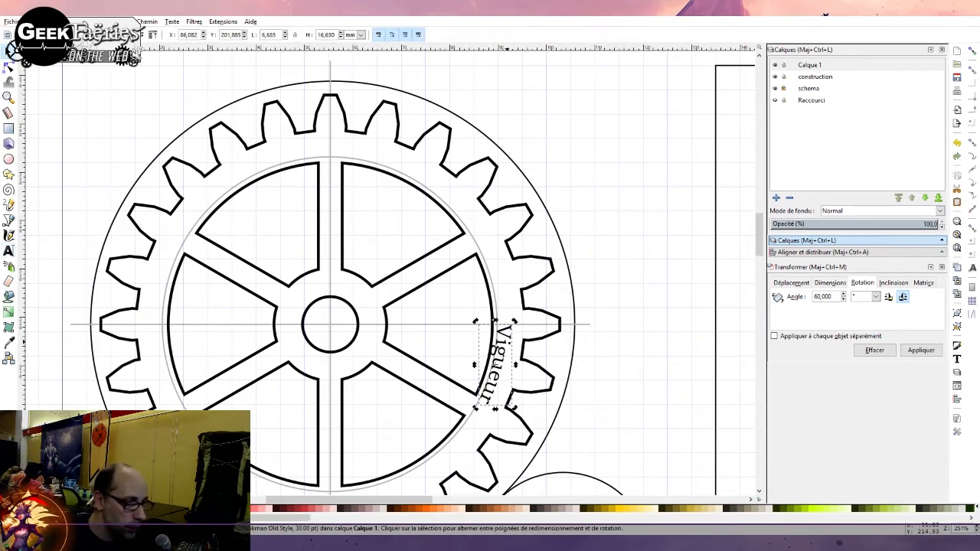
{"action": "left_click_drag", "start_coordinate": [495, 365], "coordinate": [331, 326]}
{"action": "scroll", "coordinate": [331, 325], "scroll_direction": "up", "scroll_amount": 7}
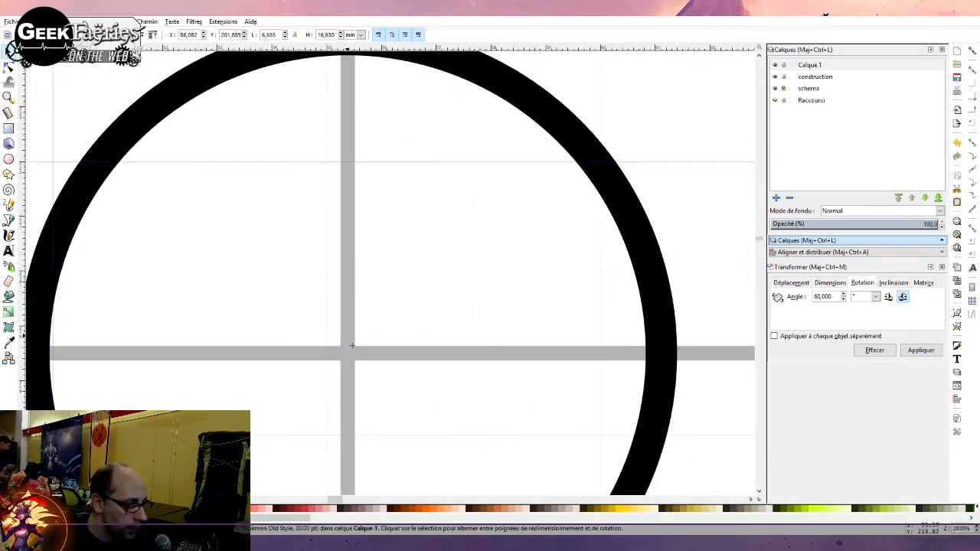
{"action": "scroll", "coordinate": [352, 346], "scroll_direction": "down", "scroll_amount": 7}
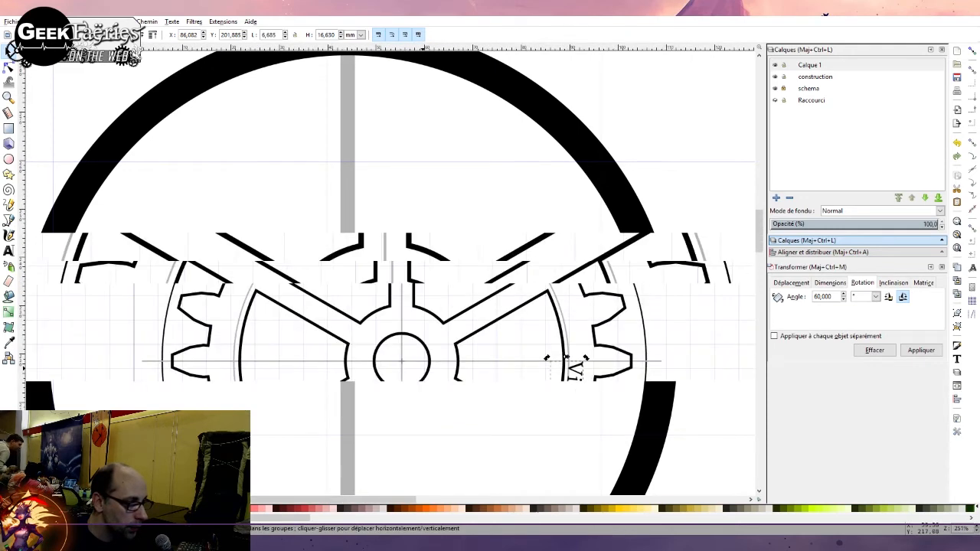
Rotate the "Vigueur" text around the gear's centre until it sits on the rim above the upper-left opening
{"action": "key", "text": "bracketleft"}
{"action": "key", "text": "bracketleft"}
{"action": "key", "text": "bracketleft"}
{"action": "key", "text": "bracketleft"}
{"action": "key", "text": "bracketleft"}
{"action": "key", "text": "bracketleft"}
{"action": "key", "text": "bracketleft"}
{"action": "key", "text": "bracketleft"}
{"action": "key", "text": "bracketleft"}
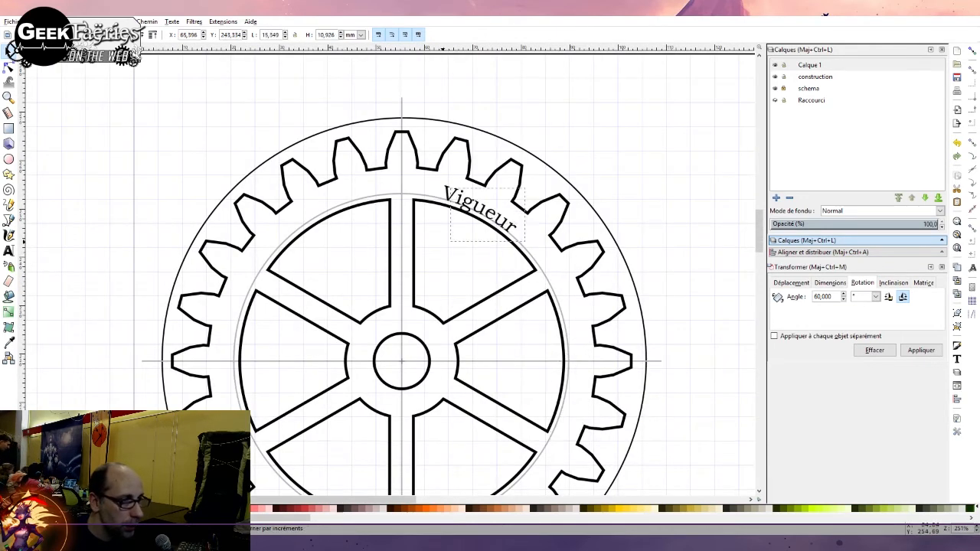
{"action": "left_click_drag", "start_coordinate": [322, 271], "coordinate": [321, 272]}
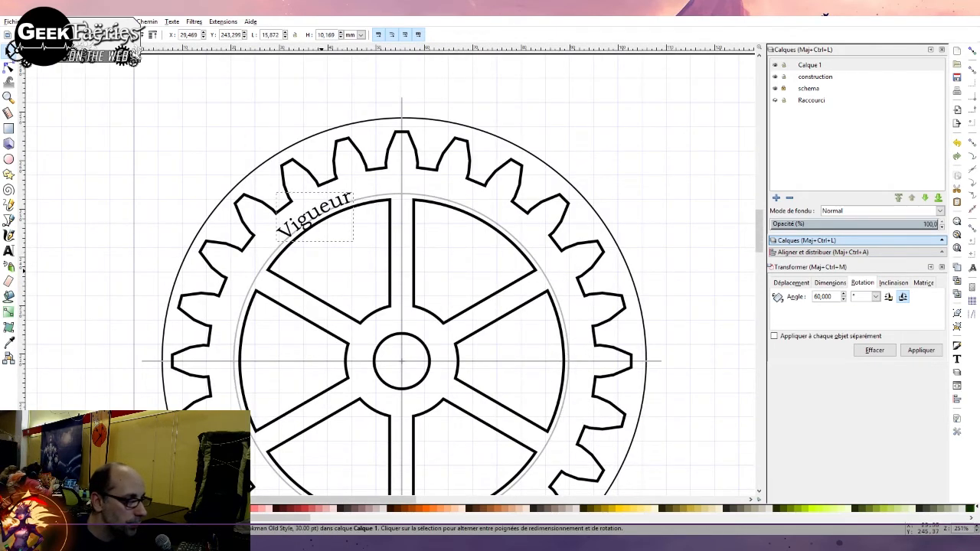
{"action": "left_click", "coordinate": [575, 146]}
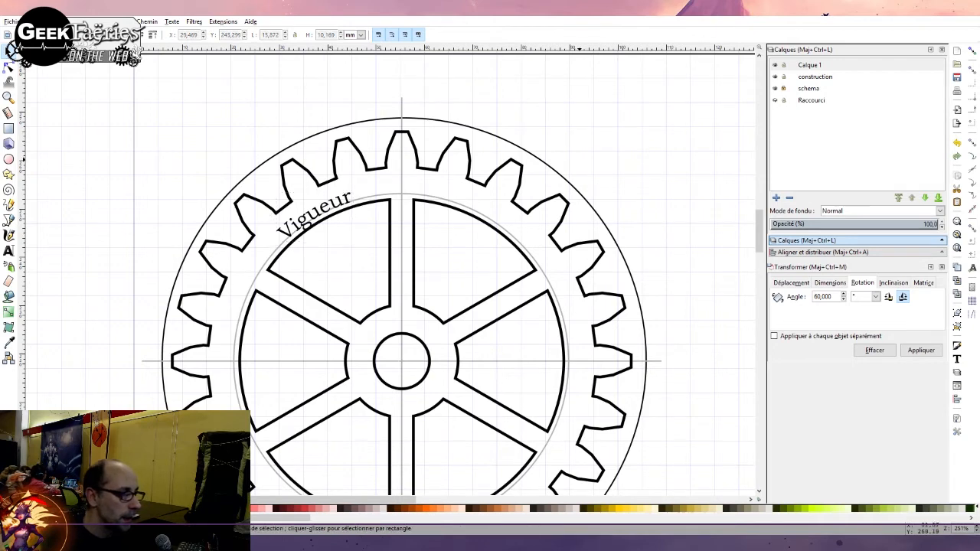
{"action": "scroll", "coordinate": [580, 146], "scroll_direction": "right", "scroll_amount": 3}
{"action": "scroll", "coordinate": [405, 224], "scroll_direction": "down", "scroll_amount": 4}
{"action": "scroll", "coordinate": [391, 274], "scroll_direction": "right", "scroll_amount": 1}
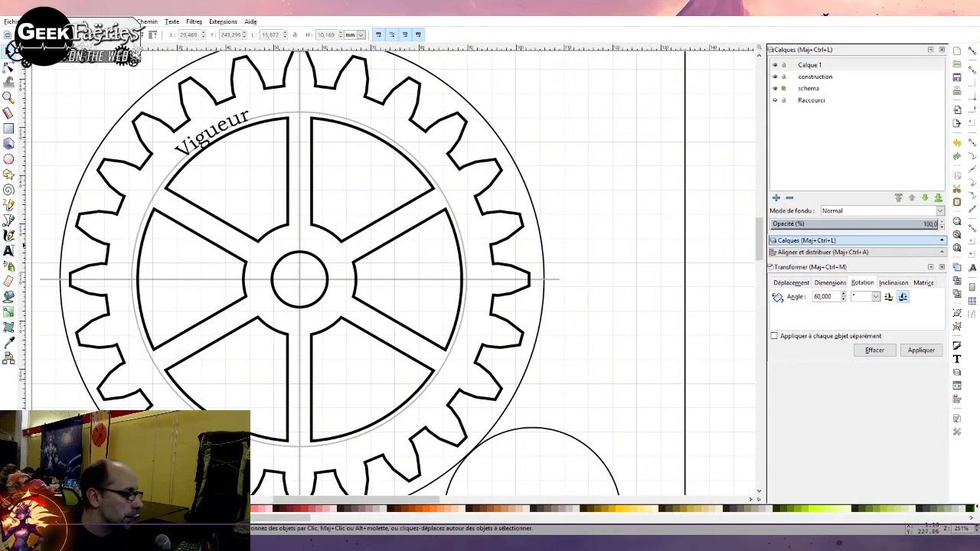
{"action": "scroll", "coordinate": [391, 274], "scroll_direction": "right", "scroll_amount": 2}
{"action": "scroll", "coordinate": [391, 274], "scroll_direction": "left", "scroll_amount": 1}
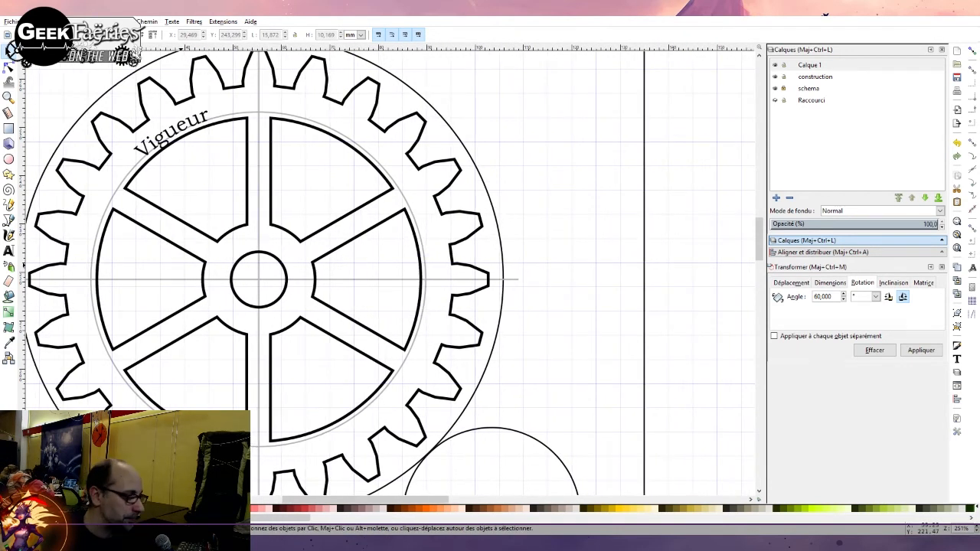
Set the font size to 12 for a new text in the gear's lower-left opening
{"action": "scroll", "coordinate": [183, 265], "scroll_direction": "right", "scroll_amount": 2}
{"action": "scroll", "coordinate": [183, 265], "scroll_direction": "left", "scroll_amount": 3}
{"action": "scroll", "coordinate": [222, 282], "scroll_direction": "down", "scroll_amount": 1}
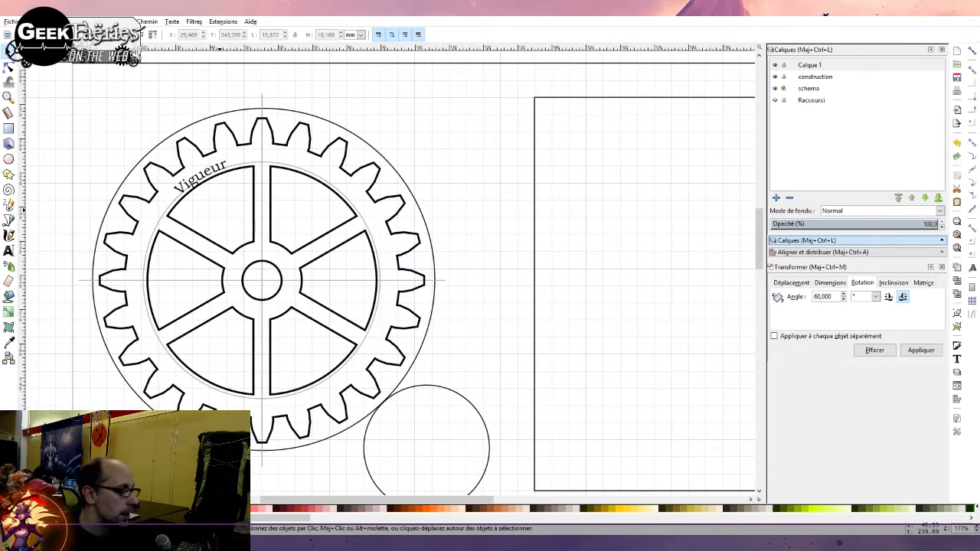
{"action": "left_click", "coordinate": [206, 171]}
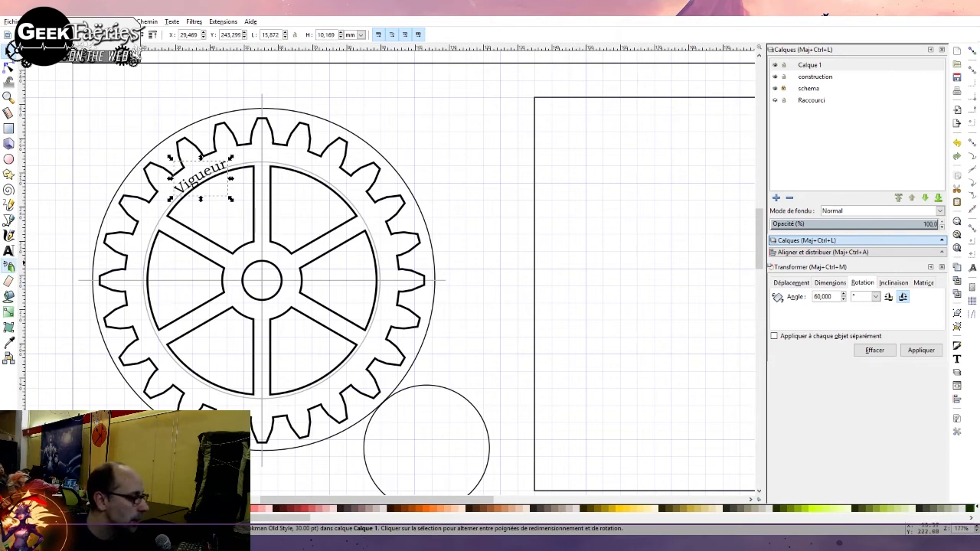
{"action": "left_click", "coordinate": [8, 250]}
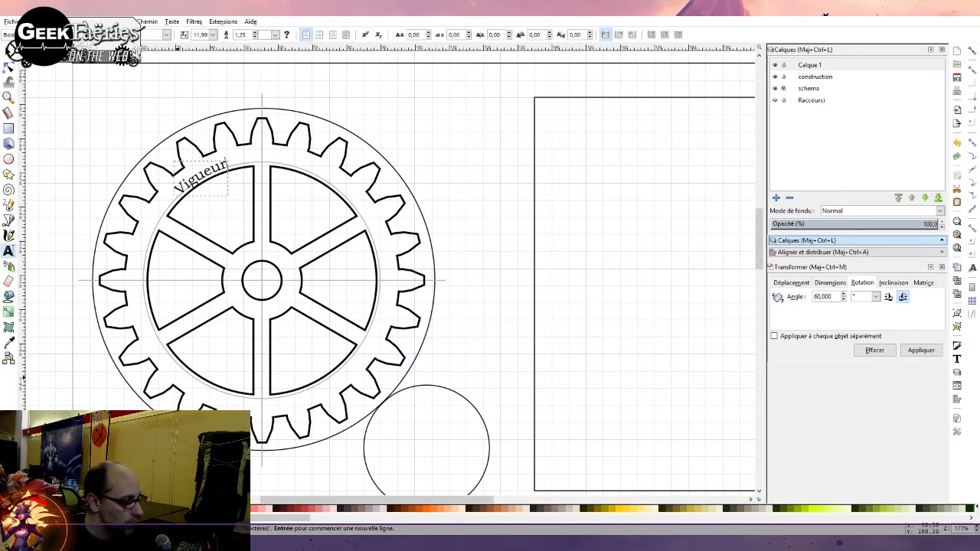
{"action": "left_click", "coordinate": [176, 377]}
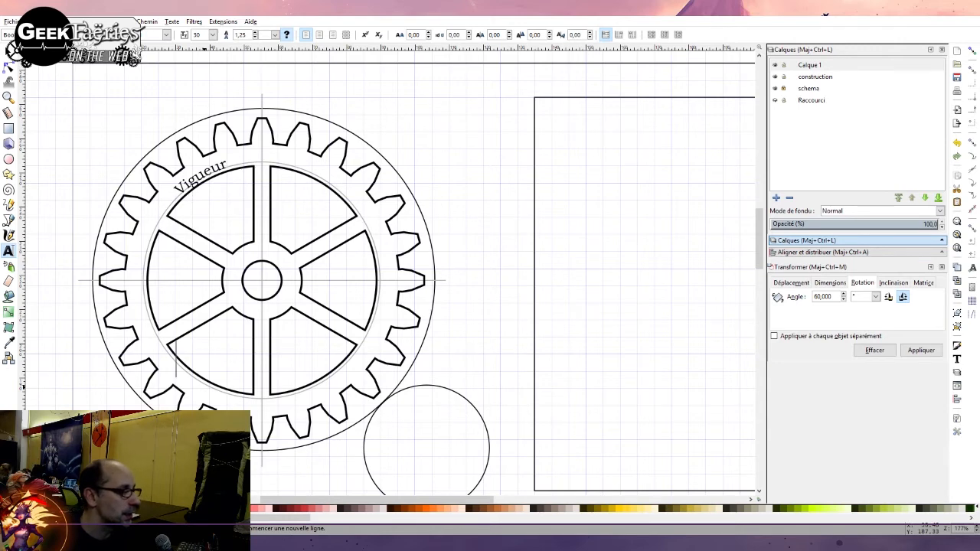
{"action": "left_click", "coordinate": [213, 36]}
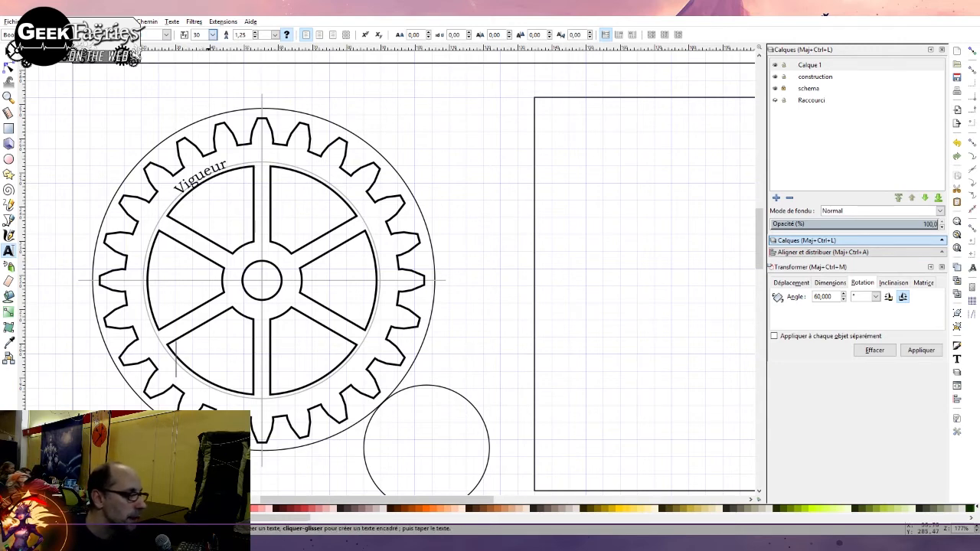
{"action": "left_click", "coordinate": [208, 121]}
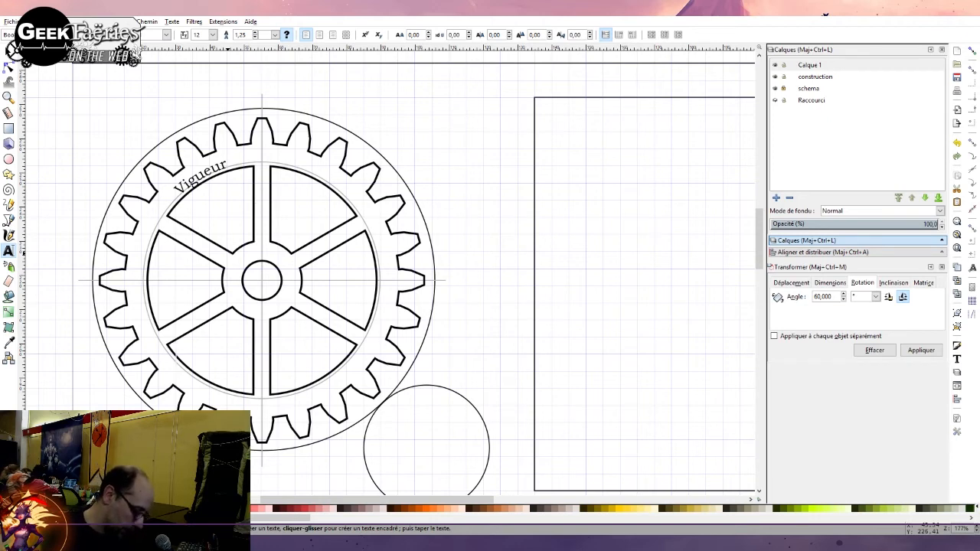
{"action": "key", "text": "F4"}
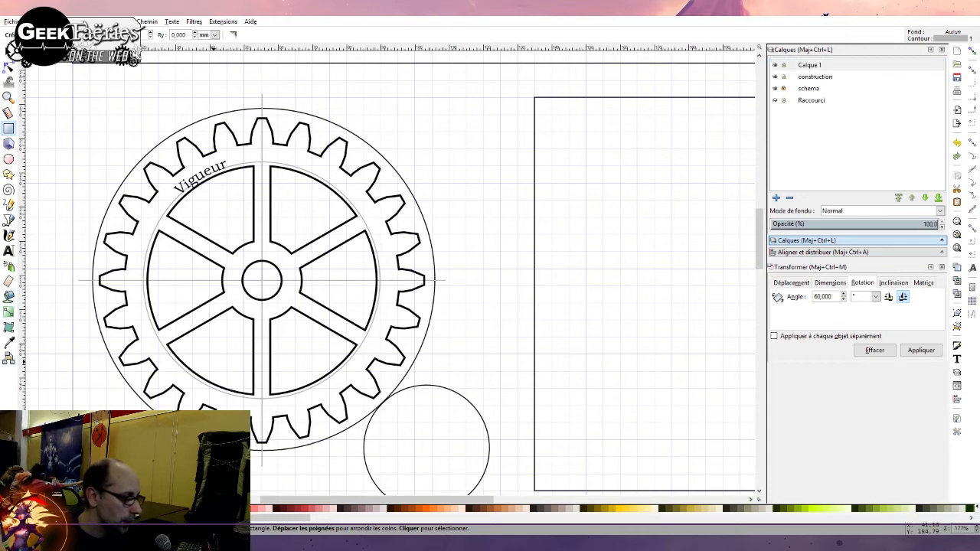
Add the text "Perception" in the gear's lower-left opening
{"action": "left_click", "coordinate": [8, 251]}
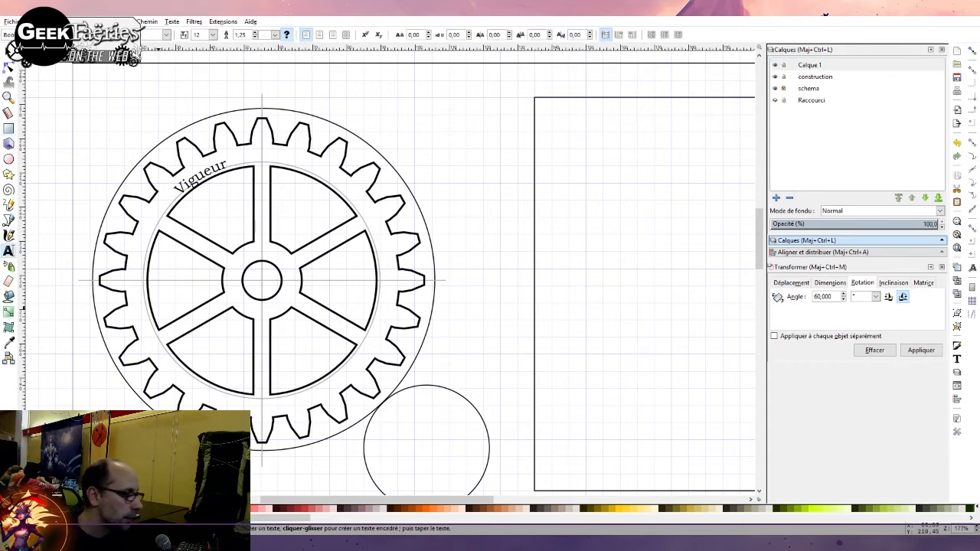
{"action": "left_click", "coordinate": [195, 354]}
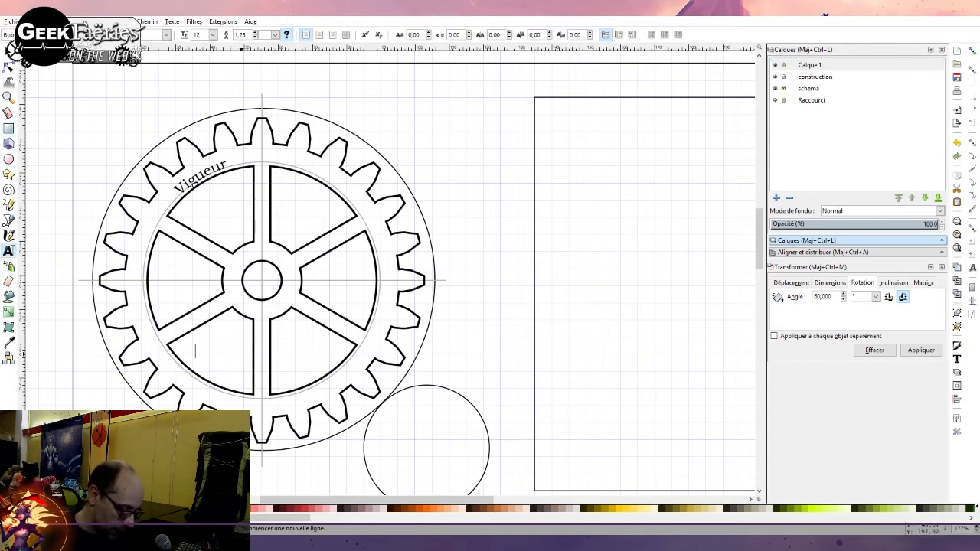
{"action": "type", "text": "Percepti"}
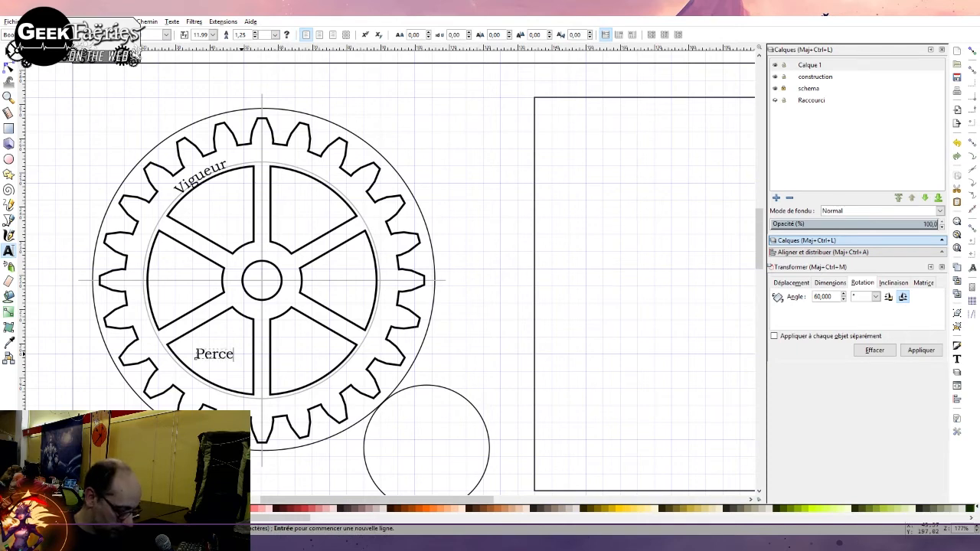
{"action": "key", "text": "BackSpace"}
{"action": "key", "text": "BackSpace"}
{"action": "key", "text": "BackSpace"}
{"action": "key", "text": "BackSpace"}
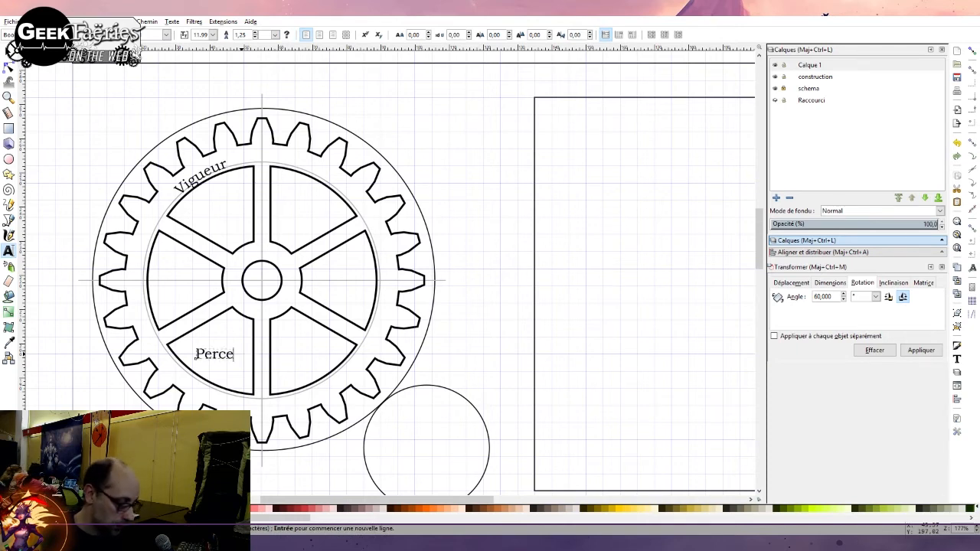
{"action": "type", "text": "ption"}
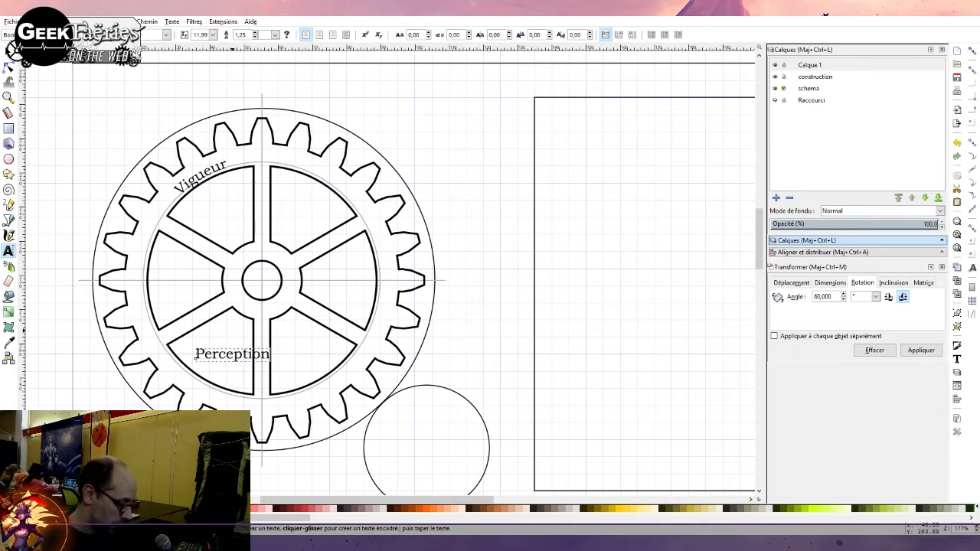
Move the "Perception" text onto the gear's rim below the lower-left opening and tilt it clockwise to follow the rim's slope
{"action": "key", "text": "F1"}
{"action": "left_click_drag", "start_coordinate": [197, 357], "coordinate": [210, 387]}
{"action": "scroll", "coordinate": [208, 391], "scroll_direction": "up", "scroll_amount": 3}
{"action": "left_click", "coordinate": [210, 385]}
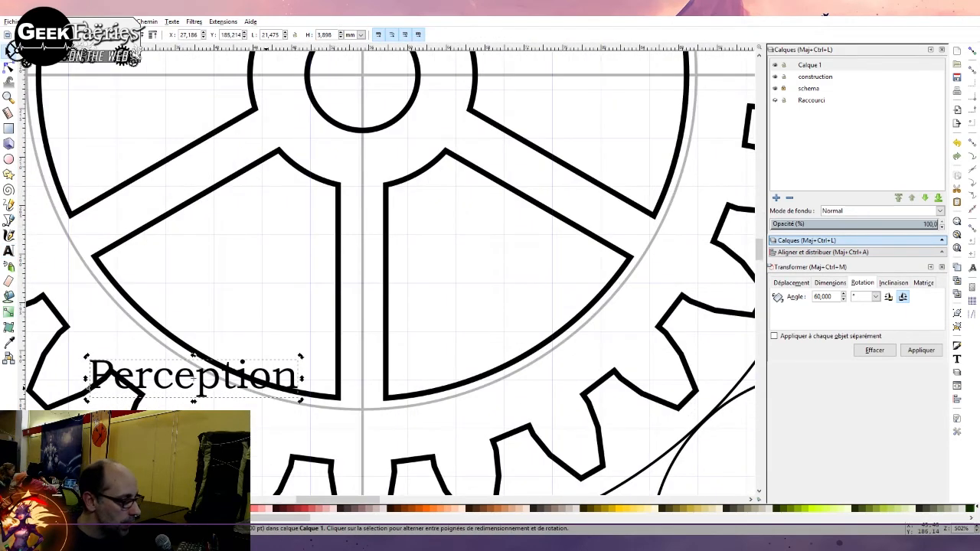
{"action": "left_click_drag", "start_coordinate": [86, 388], "coordinate": [101, 328]}
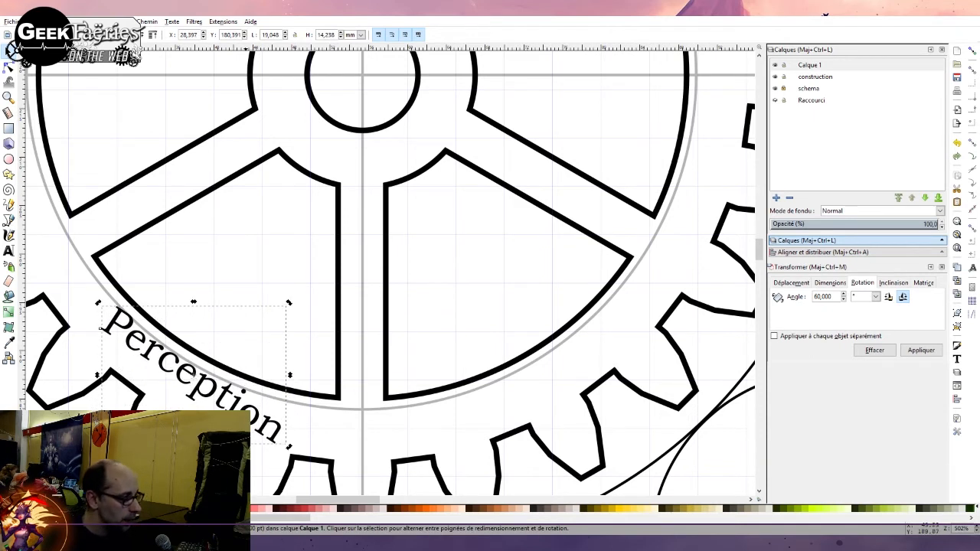
{"action": "key", "text": "Escape"}
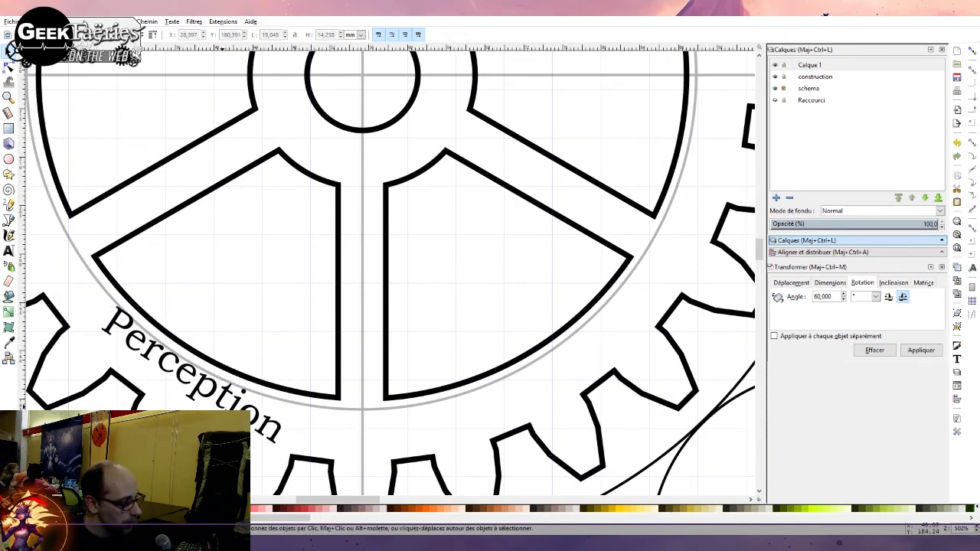
Fine-tune the position and tilt of the "Perception" text against the grey construction circle
{"action": "left_click_drag", "start_coordinate": [191, 368], "coordinate": [168, 346]}
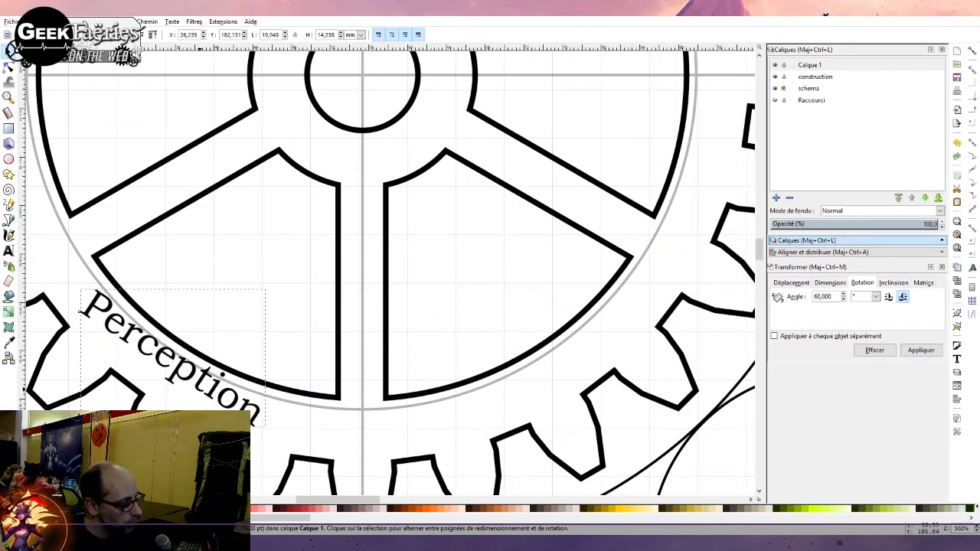
{"action": "left_click", "coordinate": [200, 389]}
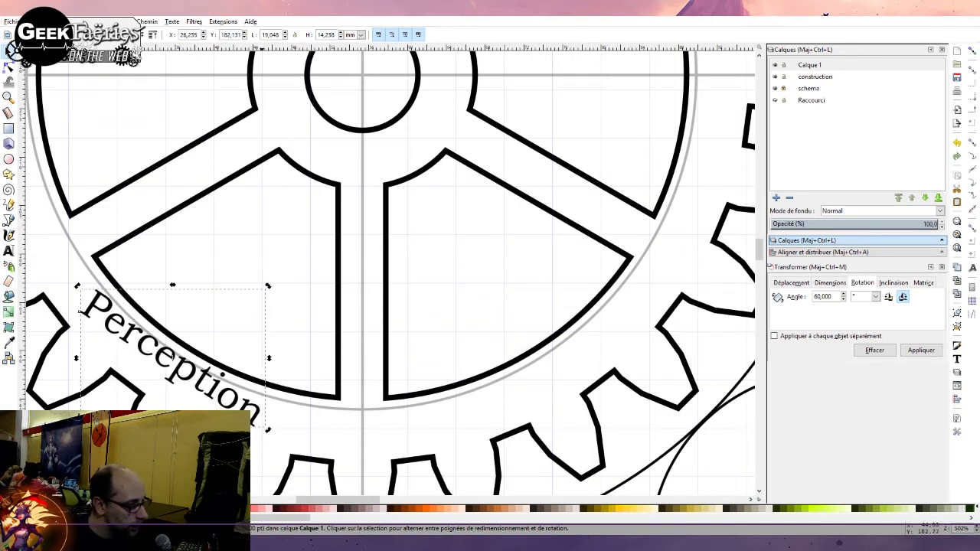
{"action": "left_click_drag", "start_coordinate": [268, 430], "coordinate": [267, 426]}
{"action": "left_click_drag", "start_coordinate": [200, 381], "coordinate": [208, 373]}
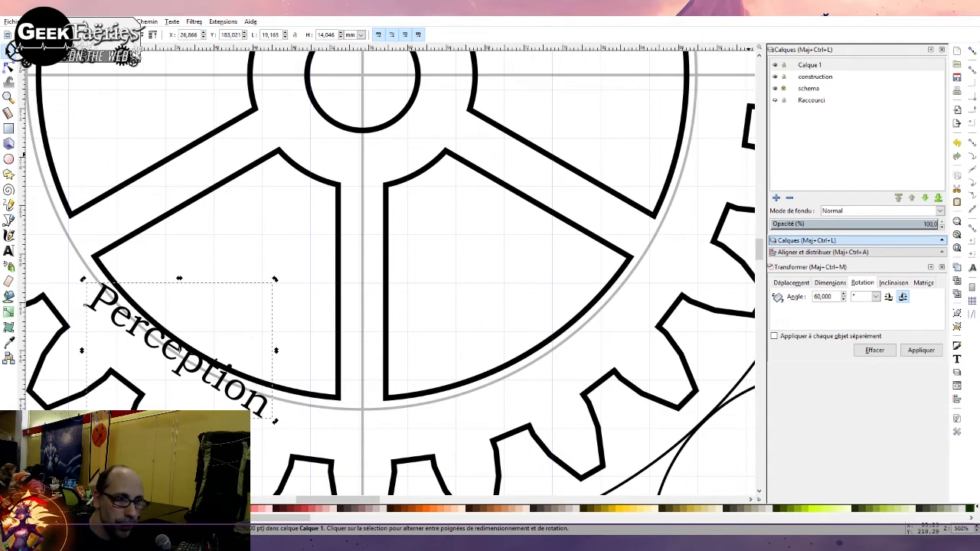
{"action": "left_click", "coordinate": [923, 282]}
{"action": "left_click", "coordinate": [893, 282]}
{"action": "left_click", "coordinate": [791, 282]}
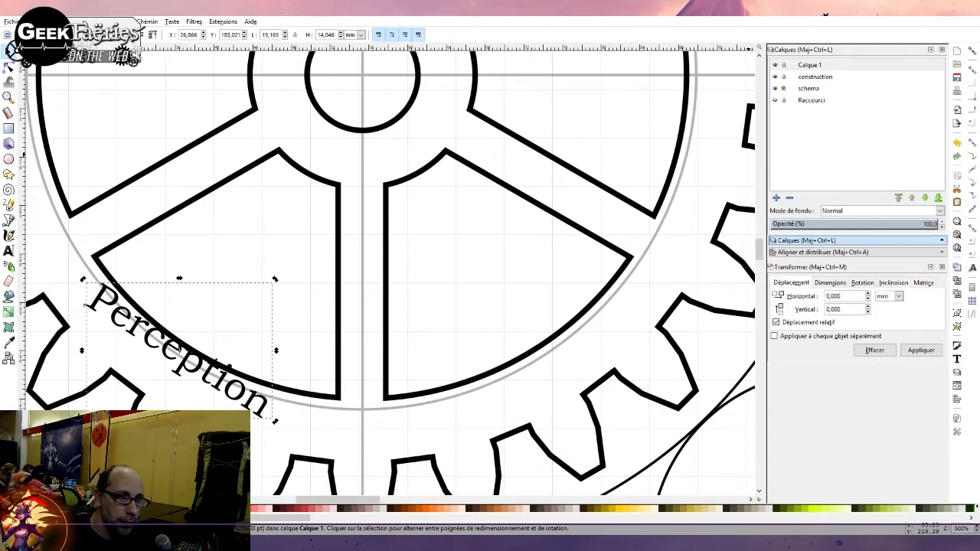
{"action": "left_click", "coordinate": [223, 22]}
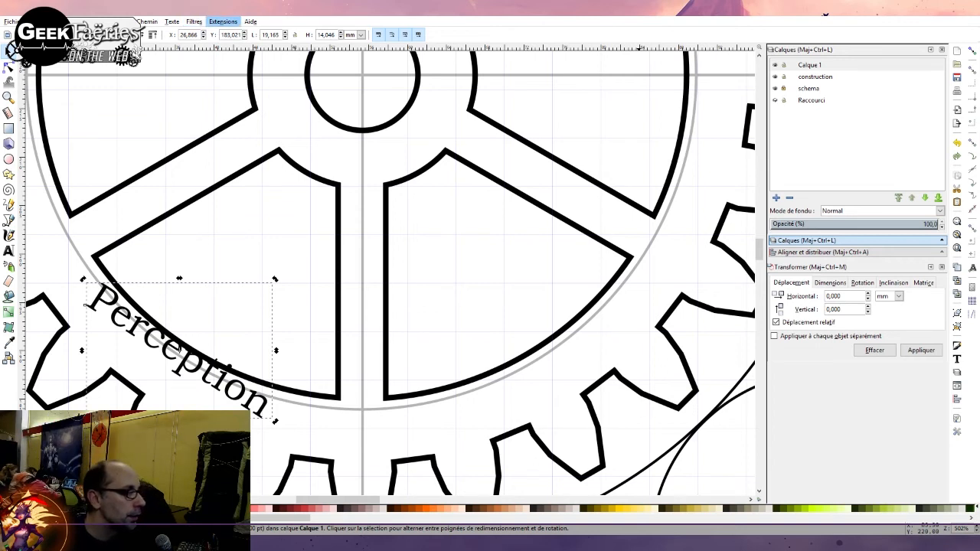
{"action": "key", "text": "Escape"}
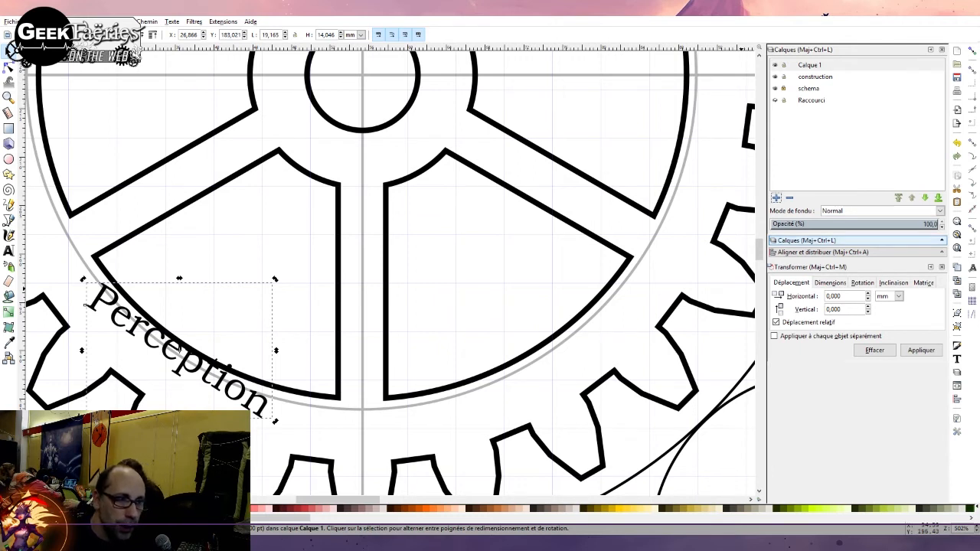
{"action": "left_click", "coordinate": [823, 252]}
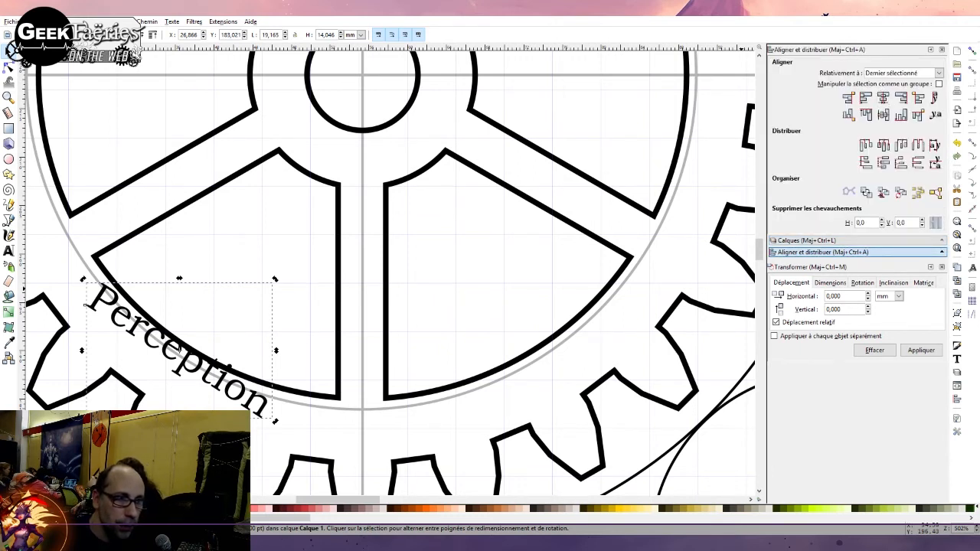
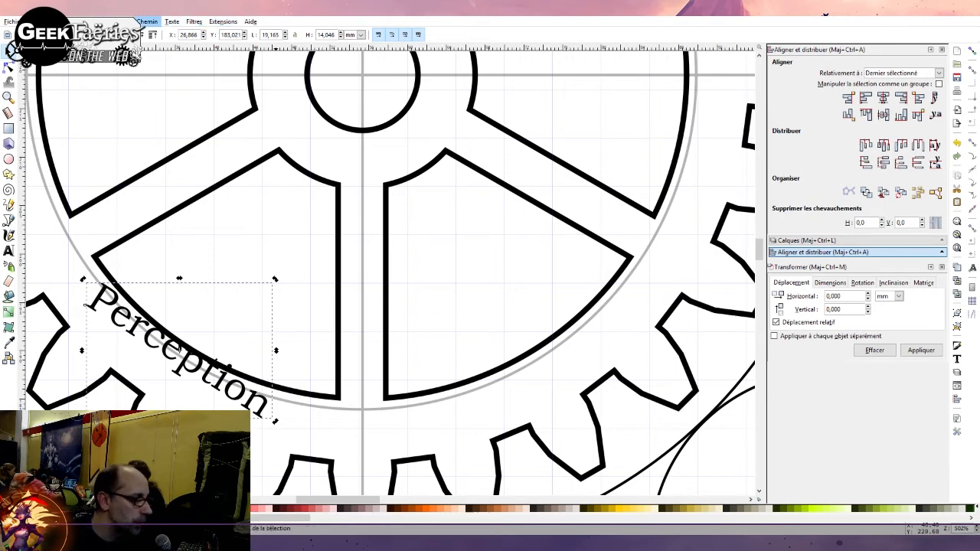
Convert the "Perception" text to a path and add the Courber (Bend) path effect to it
{"action": "key", "text": "ctrl+shift+7"}
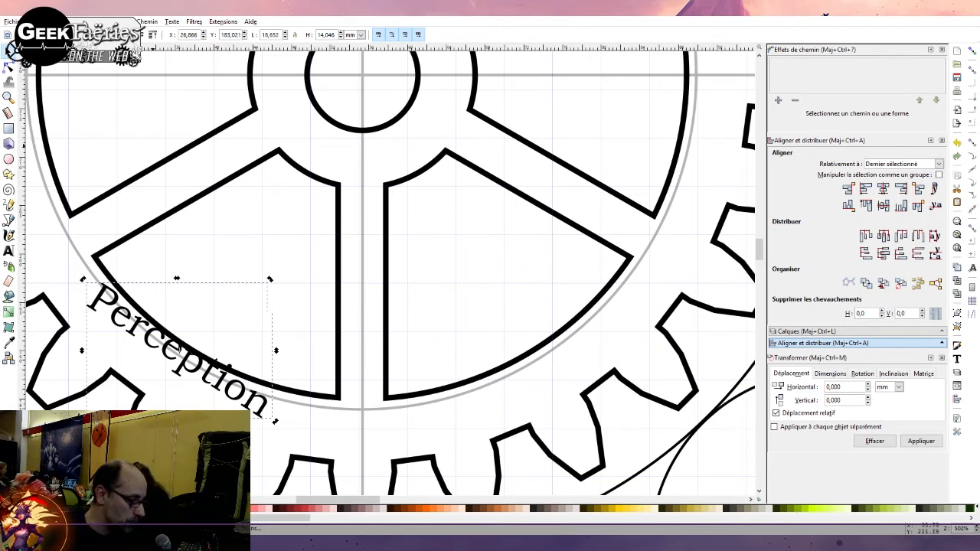
{"action": "key", "text": "ctrl+shift+c"}
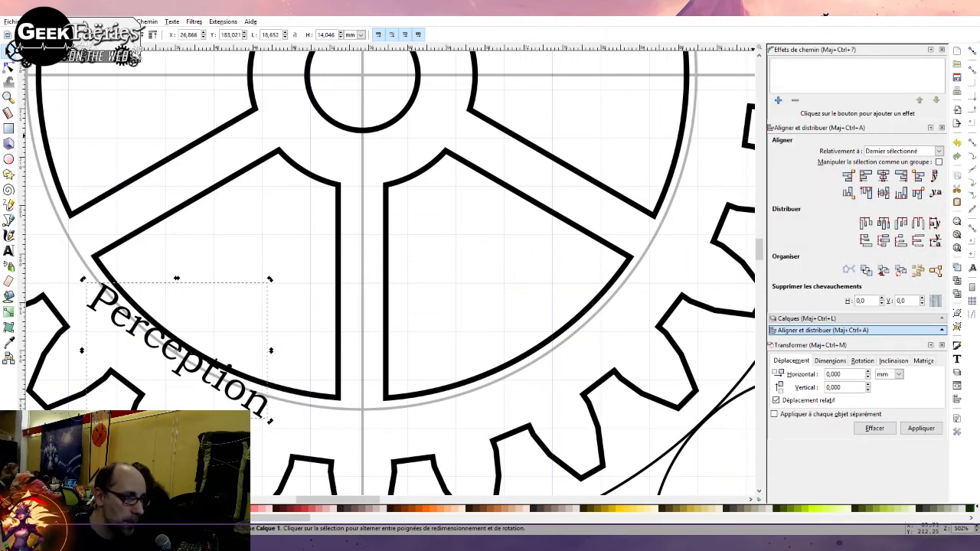
{"action": "left_click", "coordinate": [373, 310]}
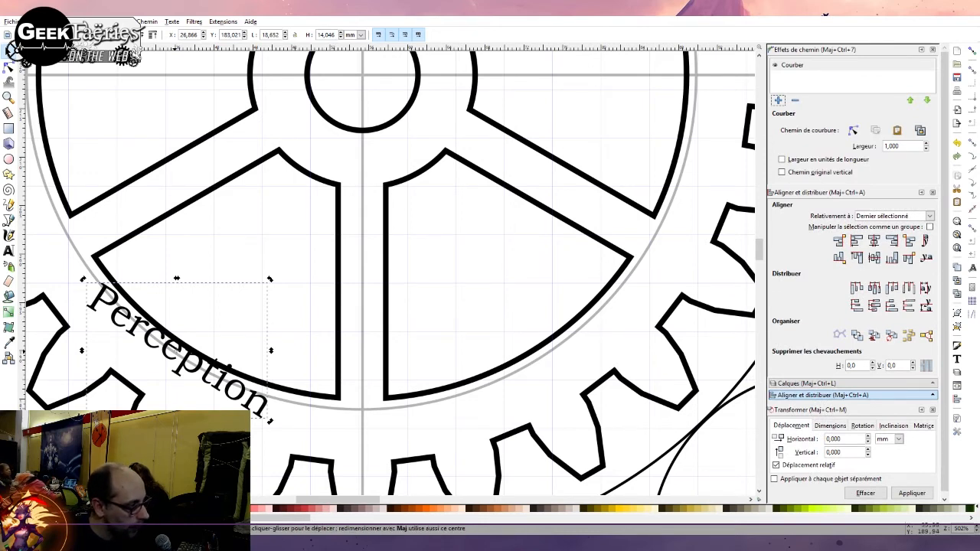
{"action": "left_click", "coordinate": [794, 65]}
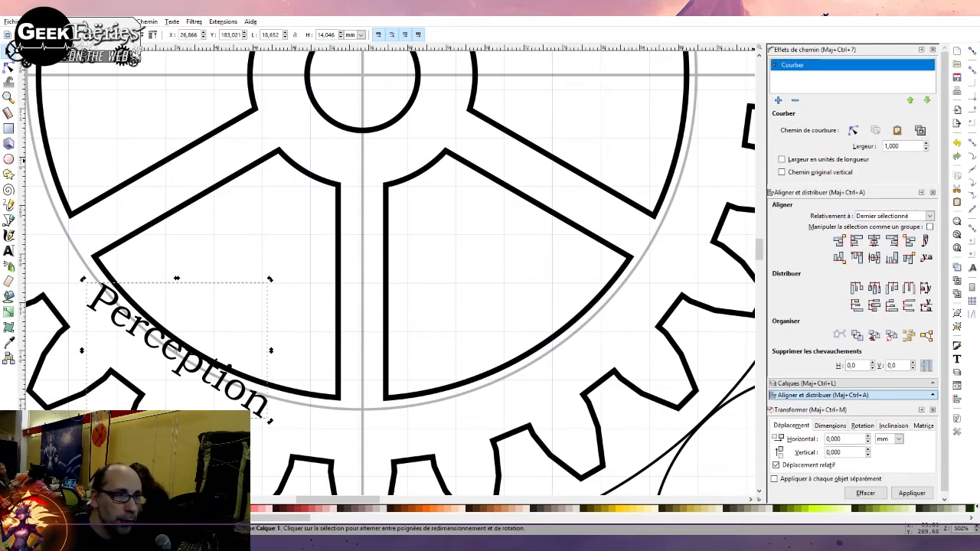
Bend the "Perception" lettering along the lower-left rim of the gear and set the bend width to about 1.151
{"action": "left_click", "coordinate": [852, 130]}
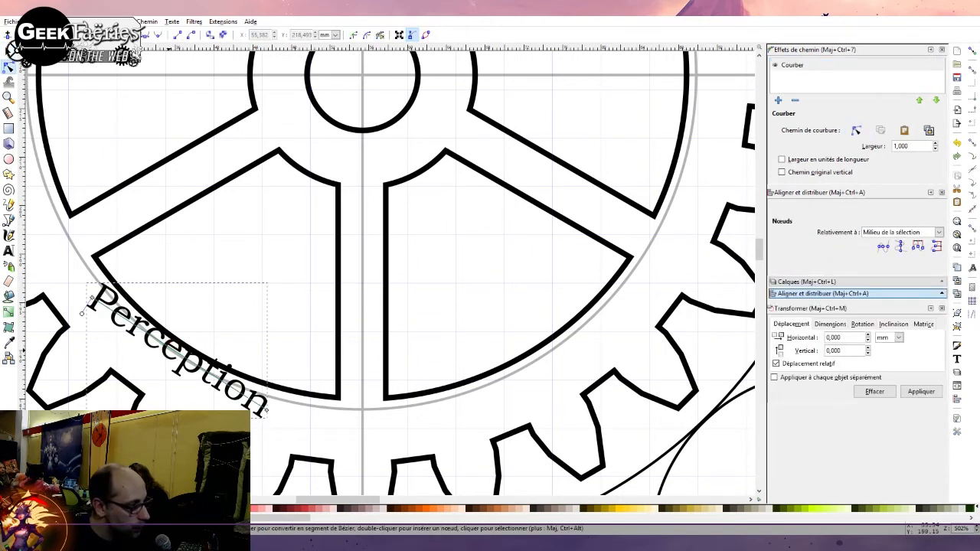
{"action": "left_click_drag", "start_coordinate": [169, 349], "coordinate": [148, 353]}
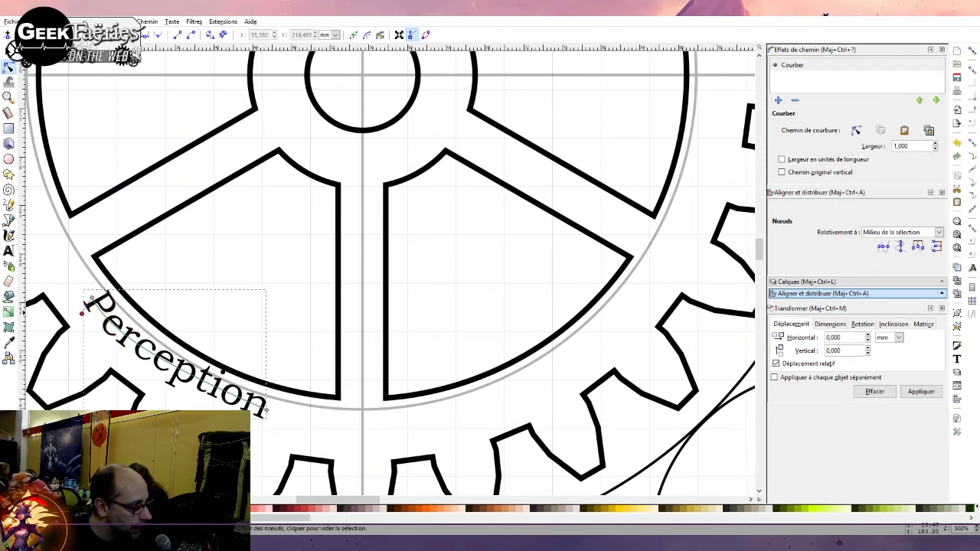
{"action": "left_click_drag", "start_coordinate": [92, 298], "coordinate": [74, 308]}
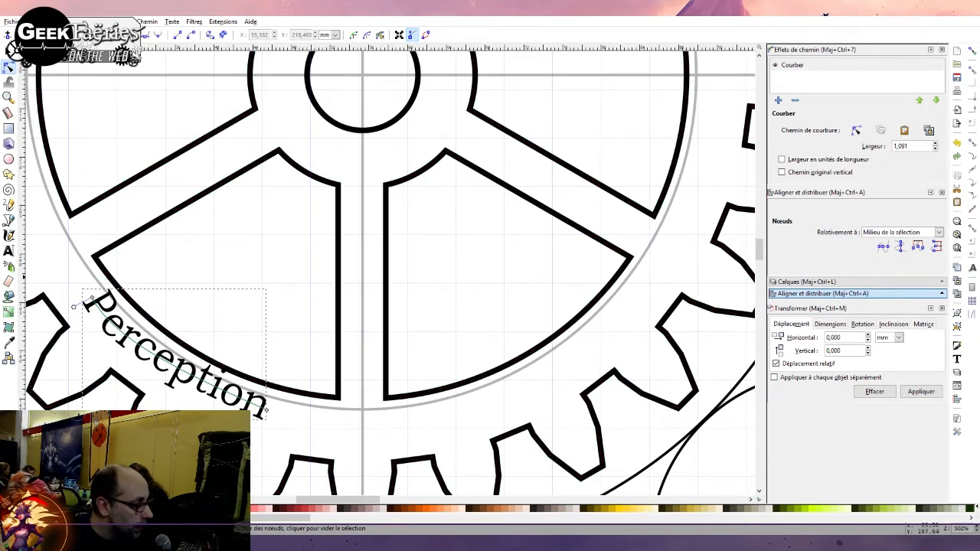
{"action": "left_click_drag", "start_coordinate": [73, 307], "coordinate": [73, 308]}
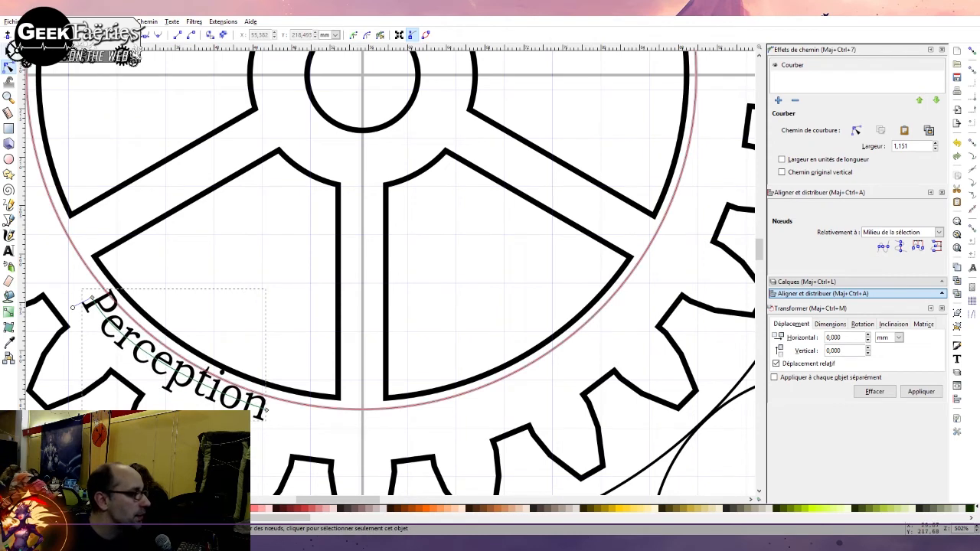
{"action": "left_click", "coordinate": [8, 52]}
{"action": "left_click", "coordinate": [257, 212]}
{"action": "scroll", "coordinate": [285, 232], "scroll_direction": "down", "scroll_amount": 5}
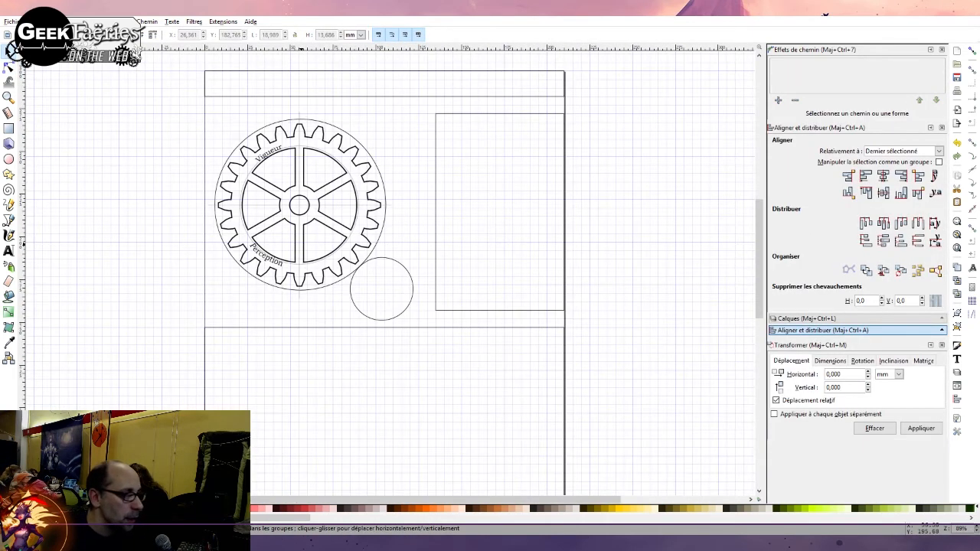
{"action": "scroll", "coordinate": [301, 241], "scroll_direction": "up", "scroll_amount": 1}
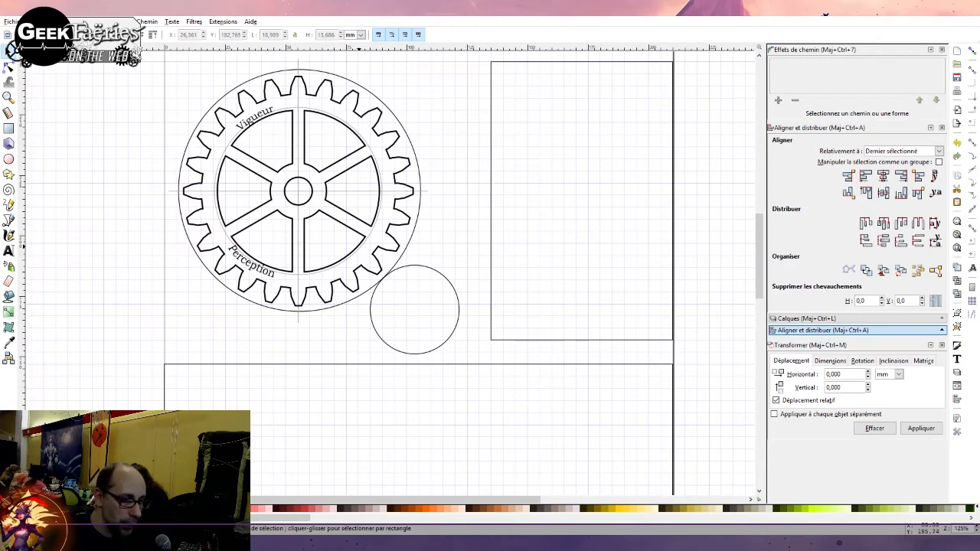
{"action": "scroll", "coordinate": [338, 230], "scroll_direction": "right", "scroll_amount": 2}
{"action": "scroll", "coordinate": [371, 232], "scroll_direction": "down", "scroll_amount": 1}
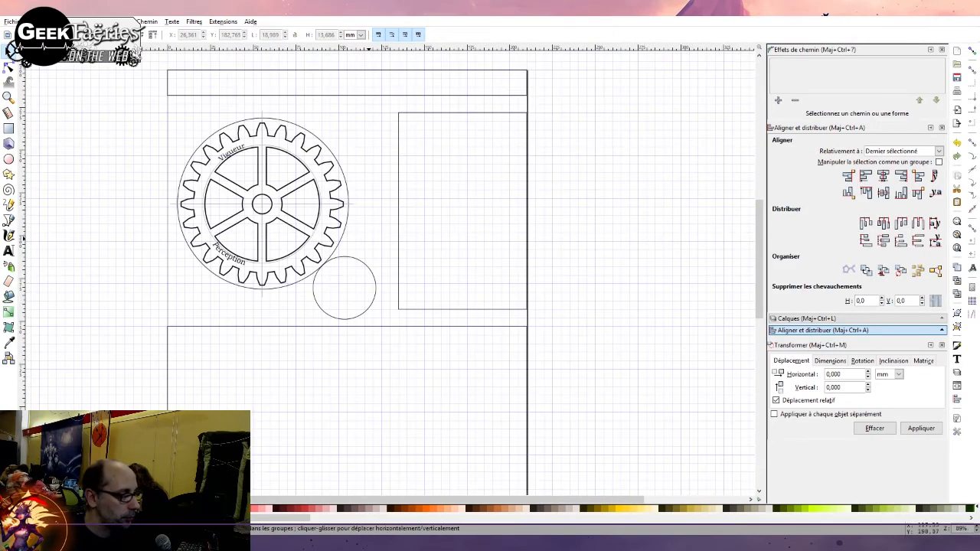
{"action": "scroll", "coordinate": [369, 239], "scroll_direction": "down", "scroll_amount": 1}
{"action": "scroll", "coordinate": [369, 239], "scroll_direction": "right", "scroll_amount": 6}
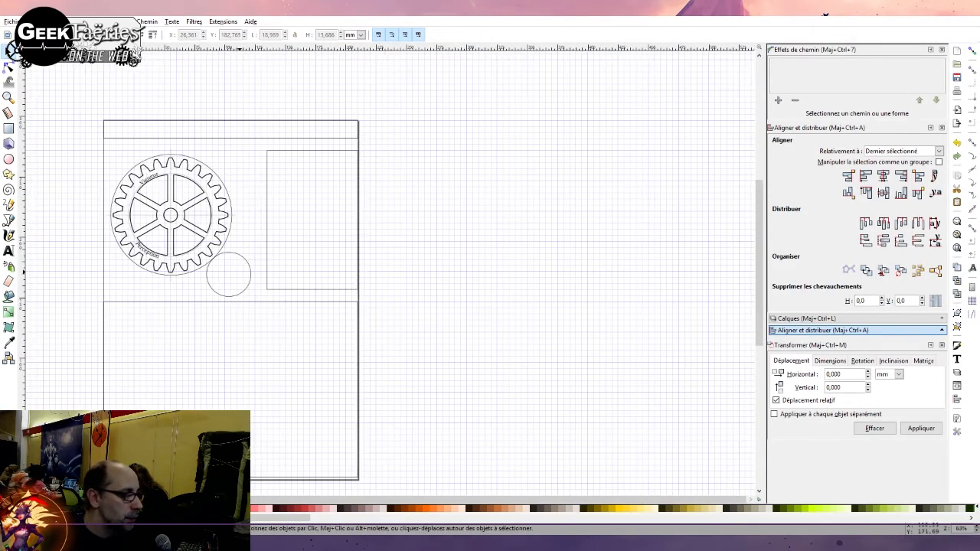
Move the small gear onto the small construction circle against the large gear and enlarge it to about 44 mm wide
{"action": "key", "text": "ctrl+shift+l"}
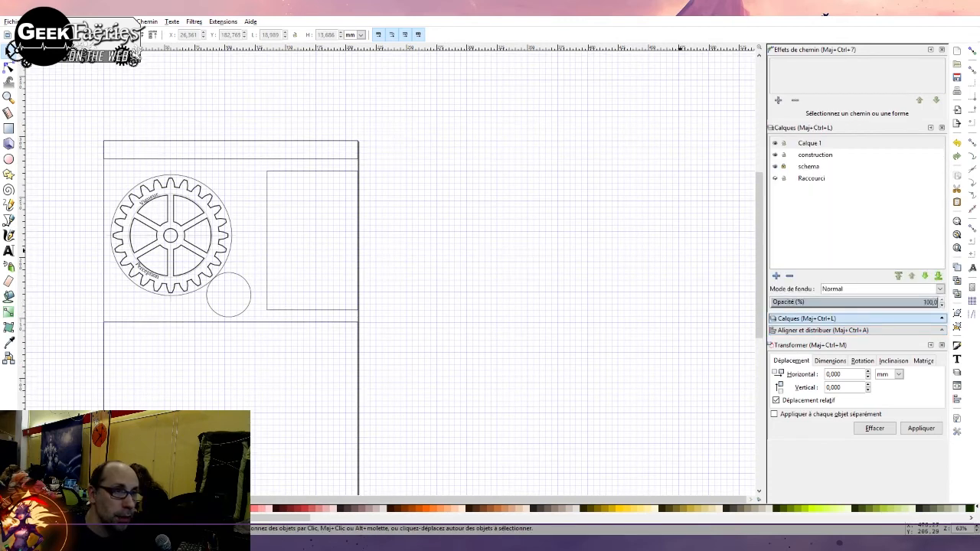
{"action": "scroll", "coordinate": [238, 297], "scroll_direction": "up", "scroll_amount": 2}
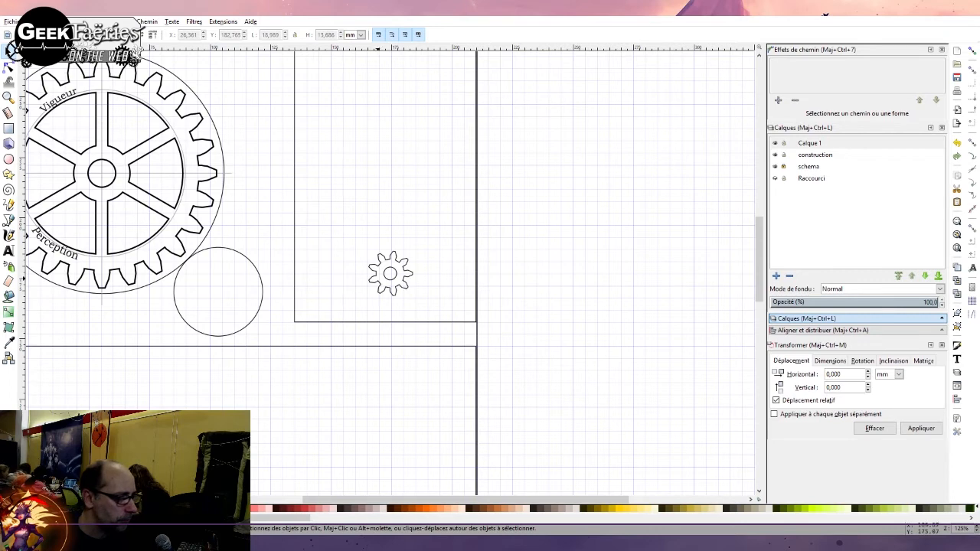
{"action": "left_click_drag", "start_coordinate": [391, 273], "coordinate": [266, 342]}
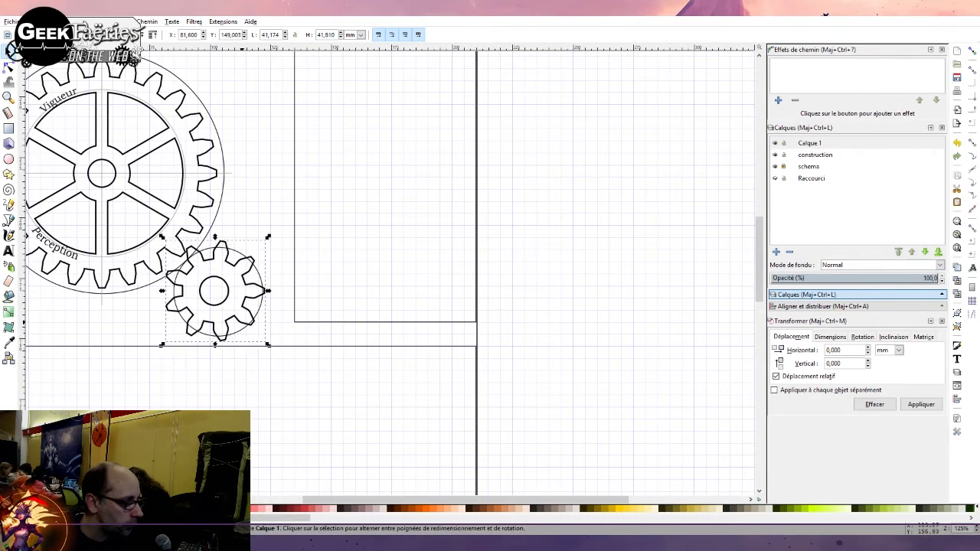
{"action": "left_click_drag", "start_coordinate": [230, 306], "coordinate": [230, 296]}
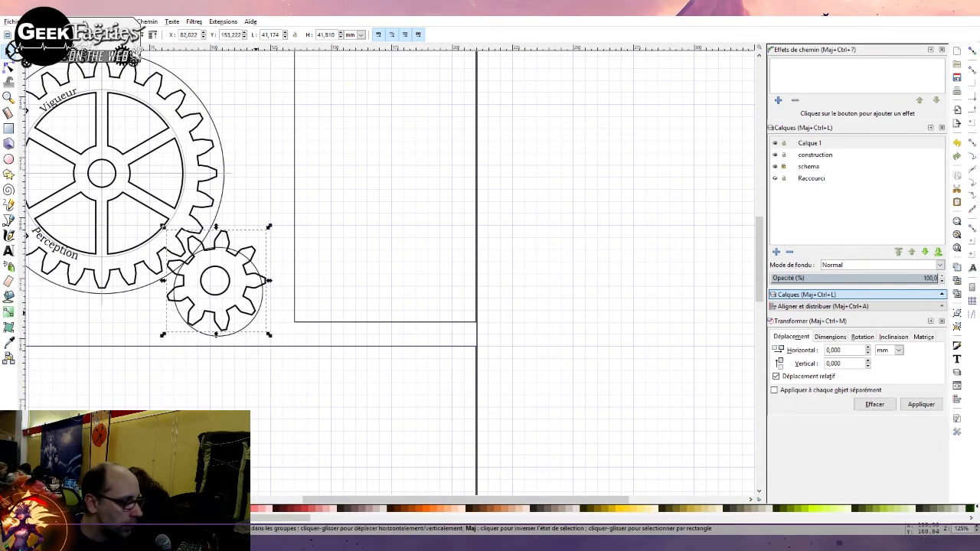
{"action": "left_click_drag", "start_coordinate": [268, 335], "coordinate": [252, 318]}
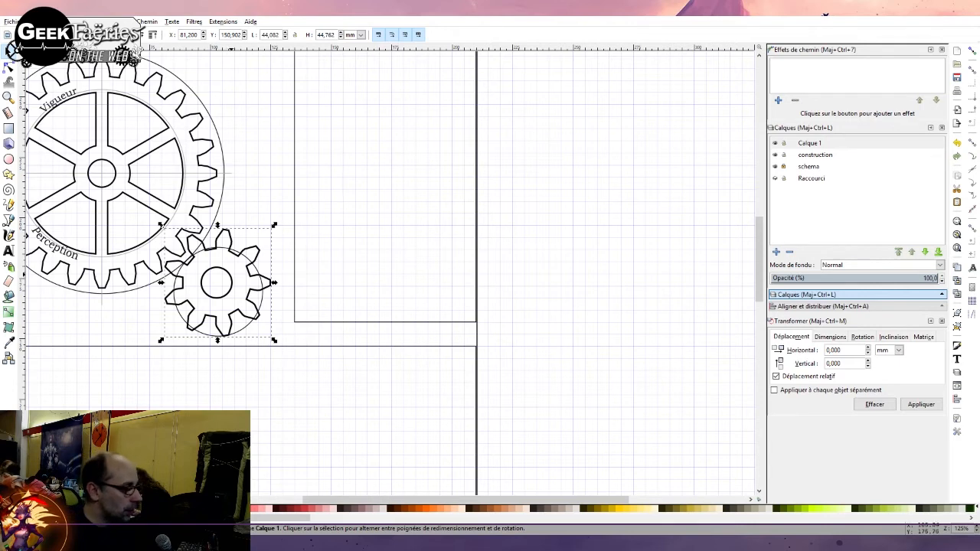
{"action": "left_click_drag", "start_coordinate": [236, 257], "coordinate": [234, 254]}
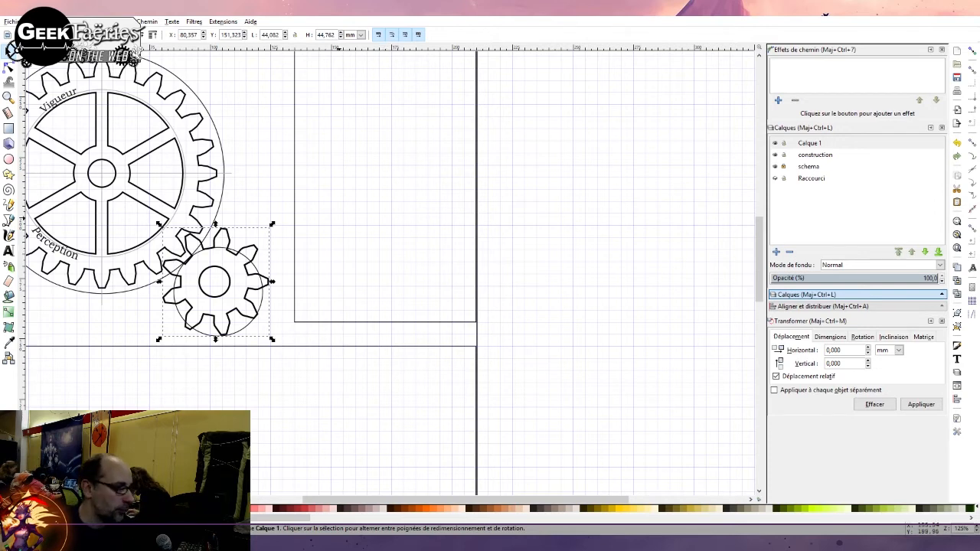
{"action": "scroll", "coordinate": [302, 209], "scroll_direction": "down", "scroll_amount": 3}
{"action": "scroll", "coordinate": [270, 210], "scroll_direction": "up", "scroll_amount": 2}
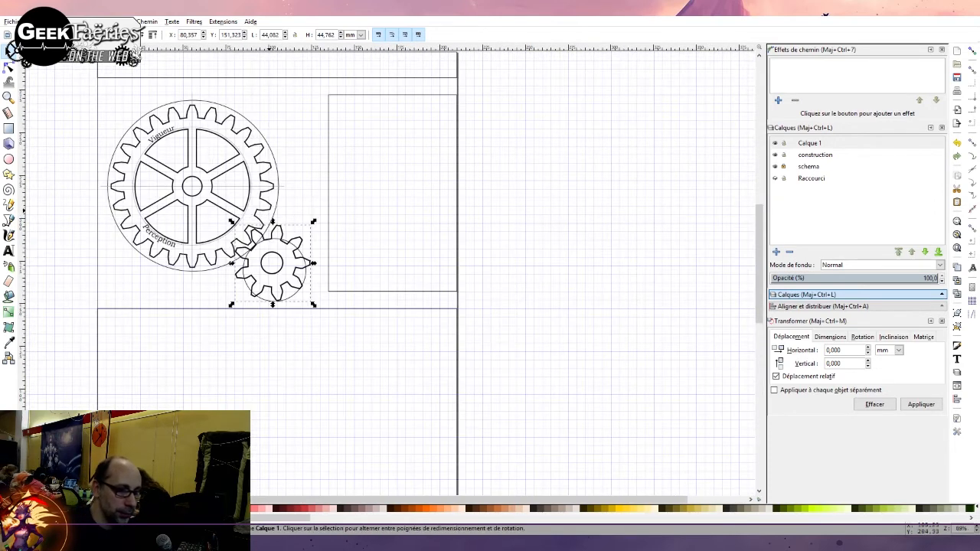
{"action": "scroll", "coordinate": [270, 210], "scroll_direction": "left", "scroll_amount": 9}
{"action": "scroll", "coordinate": [520, 182], "scroll_direction": "up", "scroll_amount": 3}
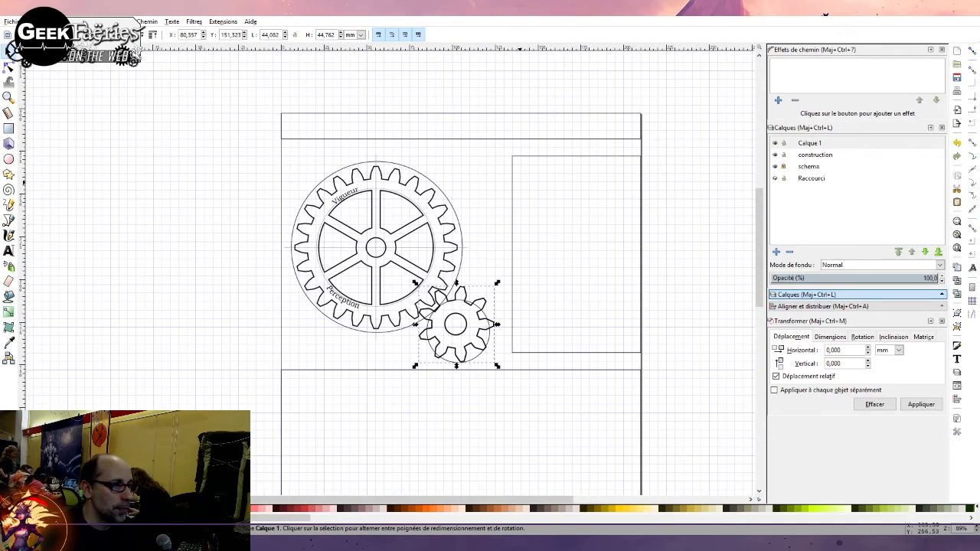
{"action": "scroll", "coordinate": [379, 268], "scroll_direction": "right", "scroll_amount": 8}
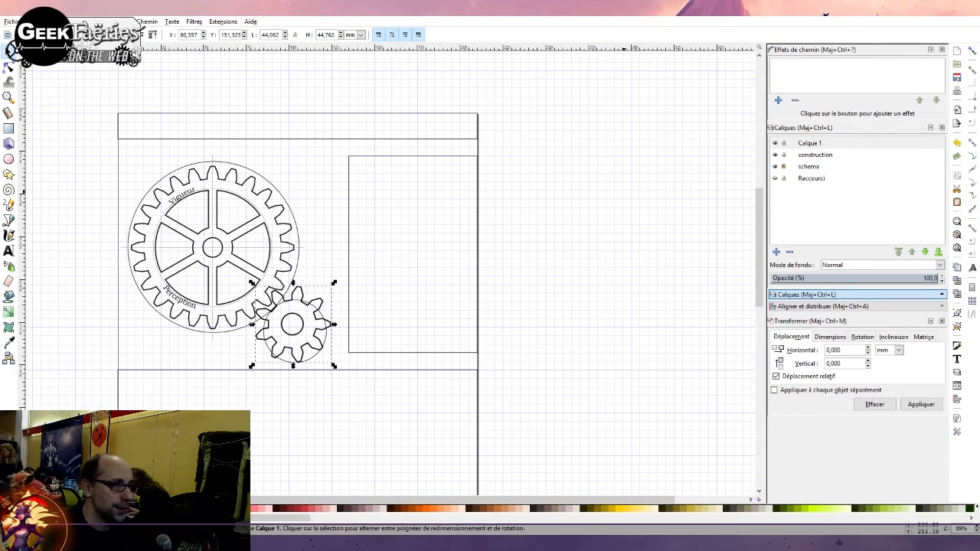
{"action": "left_click", "coordinate": [9, 129]}
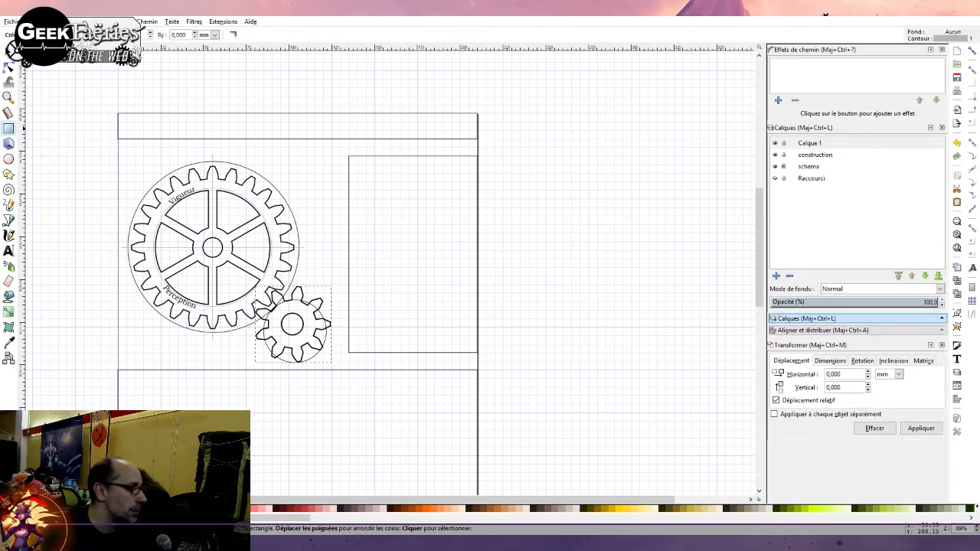
{"action": "scroll", "coordinate": [387, 212], "scroll_direction": "down", "scroll_amount": 1}
{"action": "scroll", "coordinate": [387, 213], "scroll_direction": "up", "scroll_amount": 1}
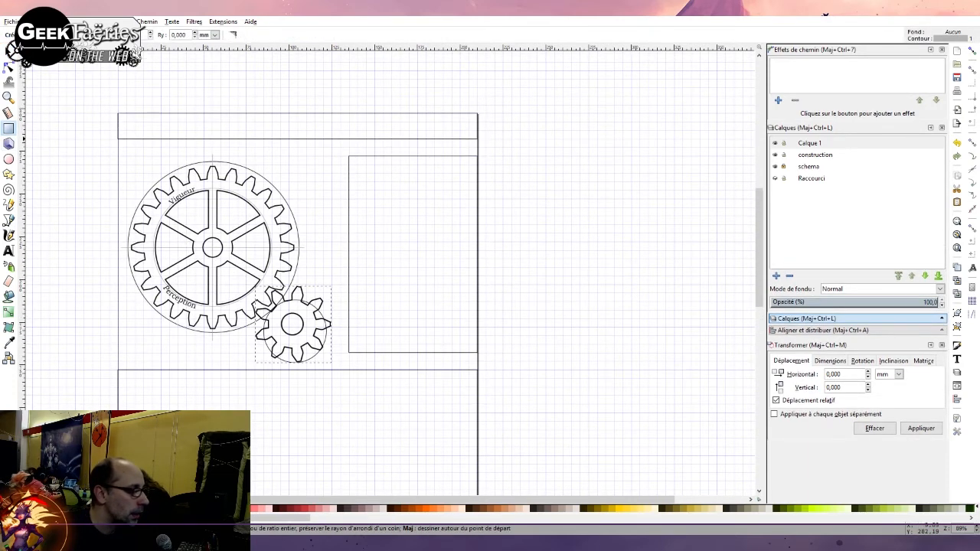
{"action": "left_click_drag", "start_coordinate": [117, 139], "coordinate": [193, 194]}
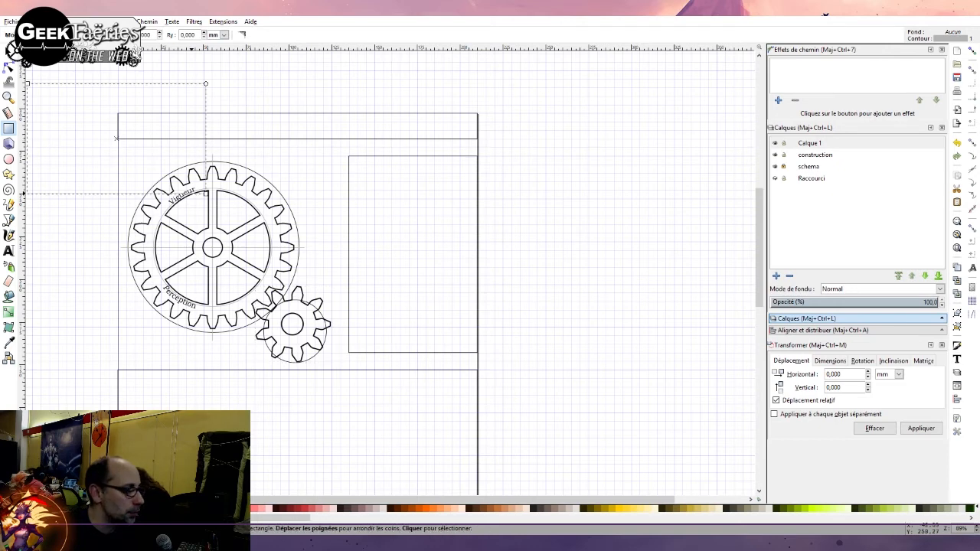
{"action": "key", "text": "ctrl+z"}
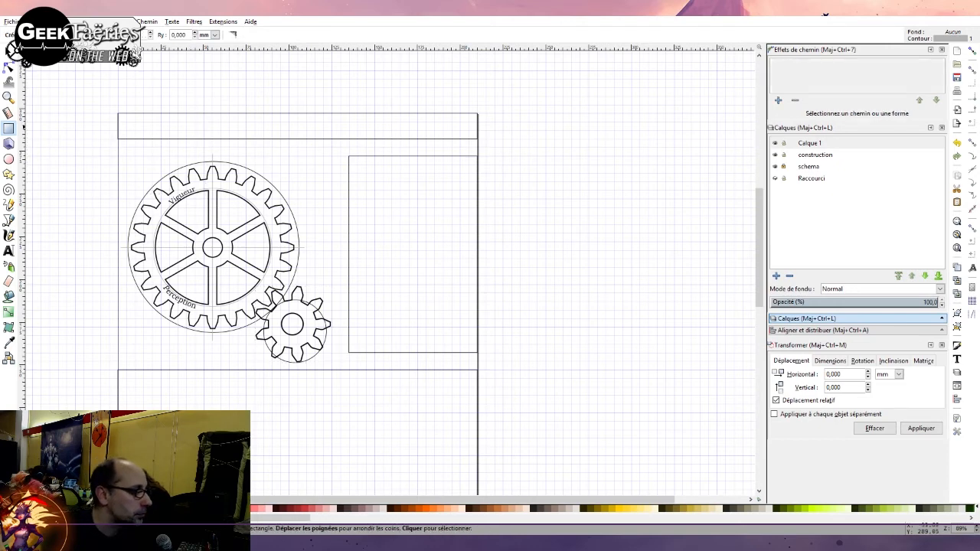
Deselect everything and hide the "construction" and "schema" layers
{"action": "left_click", "coordinate": [9, 52]}
{"action": "left_click_drag", "start_coordinate": [104, 133], "coordinate": [208, 233]}
{"action": "left_click", "coordinate": [775, 155]}
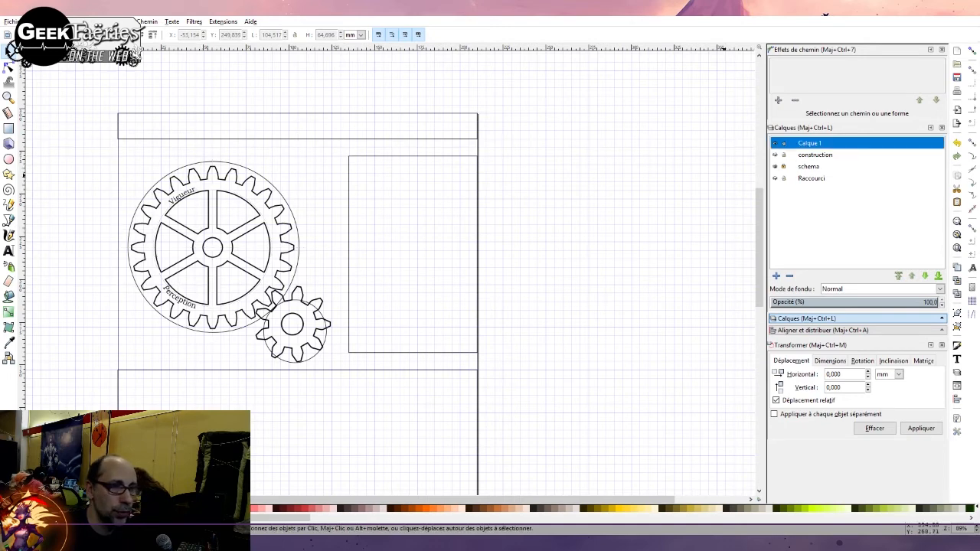
{"action": "left_click", "coordinate": [775, 166]}
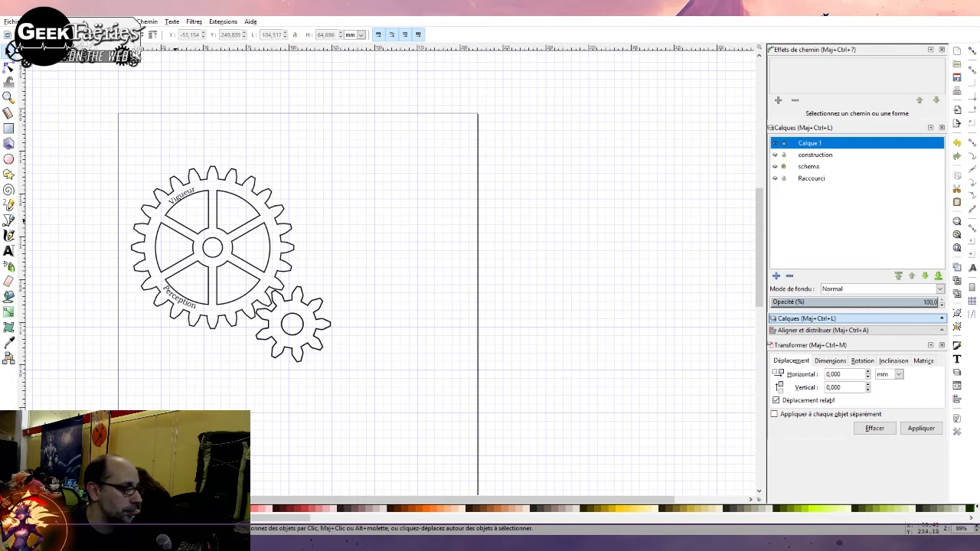
Draw a rectangle about 210.6 mm wide and 139.9 mm high around both gears, spanning the full page width
{"action": "left_click", "coordinate": [9, 128]}
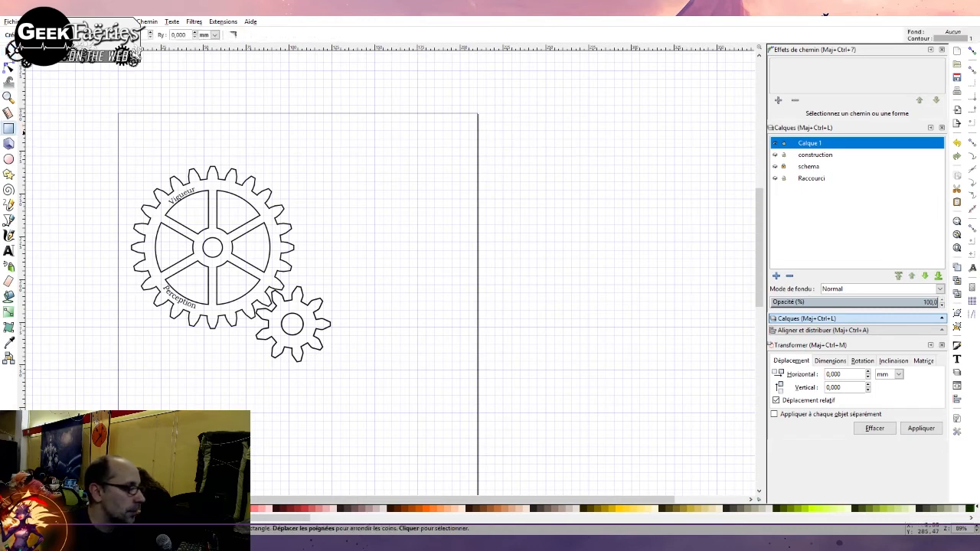
{"action": "left_click_drag", "start_coordinate": [119, 130], "coordinate": [478, 370]}
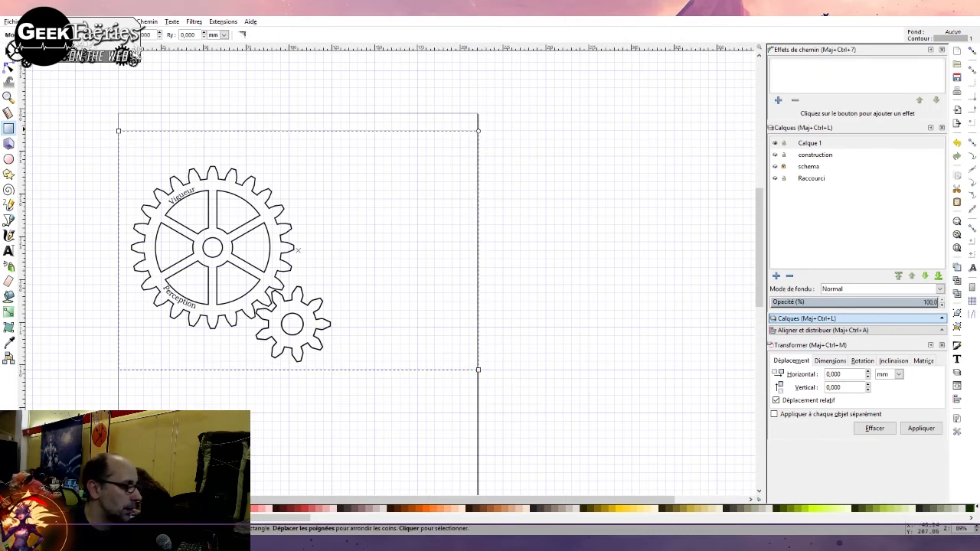
{"action": "left_click", "coordinate": [10, 51]}
{"action": "left_click_drag", "start_coordinate": [72, 153], "coordinate": [113, 209]}
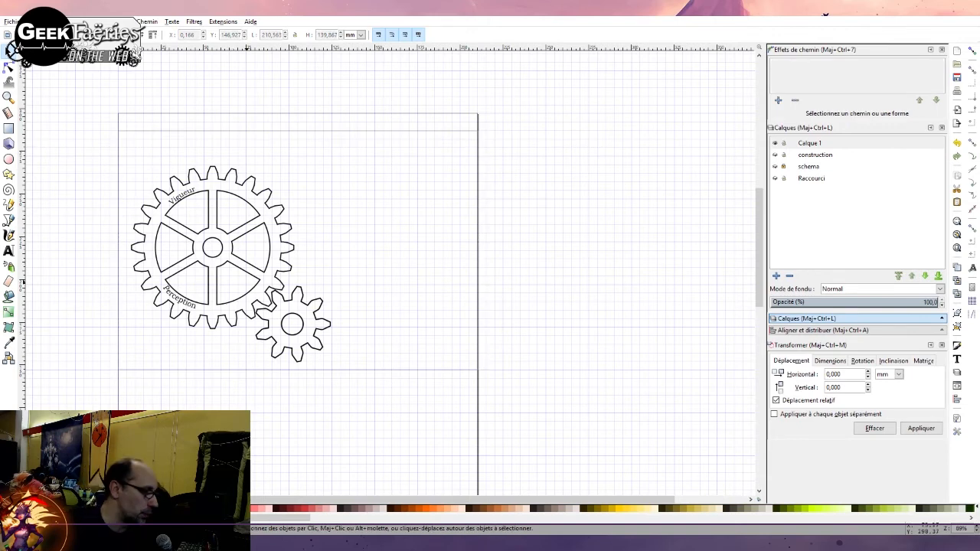
Set the stroke width of the large rectangle around the gears to 1 mm
{"action": "left_click", "coordinate": [414, 190]}
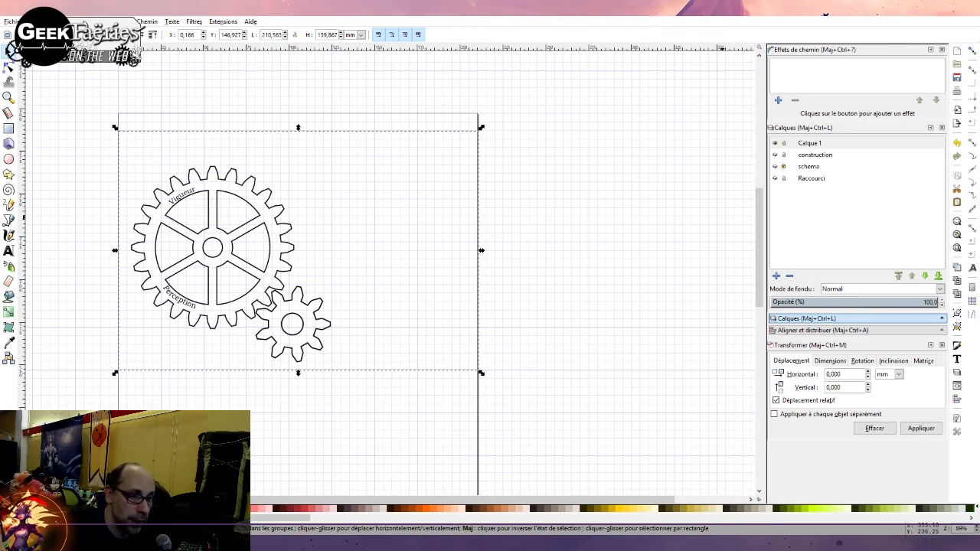
{"action": "key", "text": "ctrl+shift+f"}
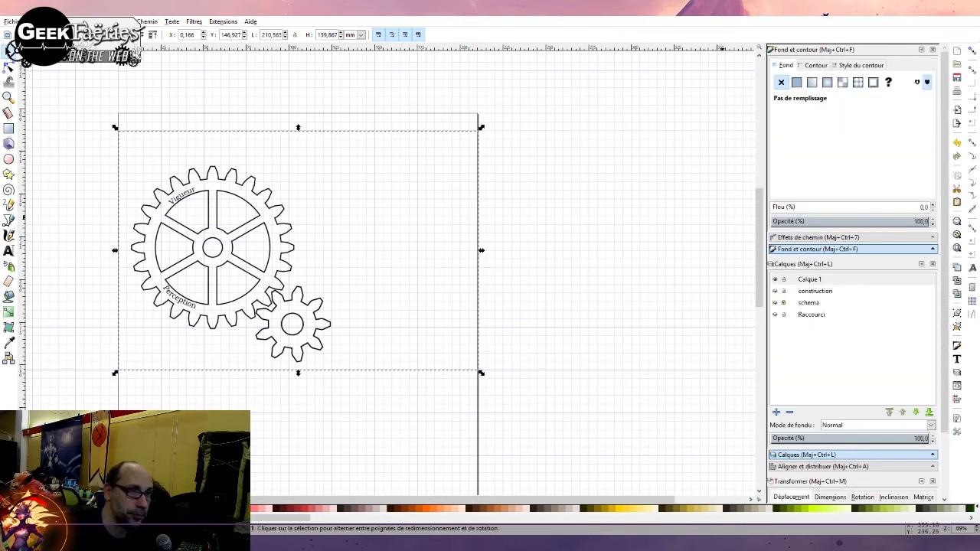
{"action": "left_click", "coordinate": [860, 66]}
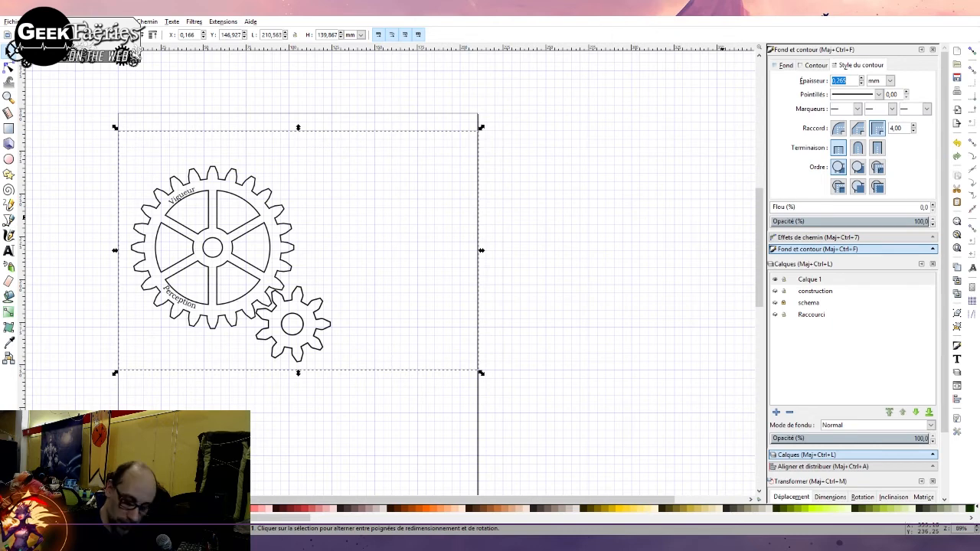
{"action": "type", "text": "0"}
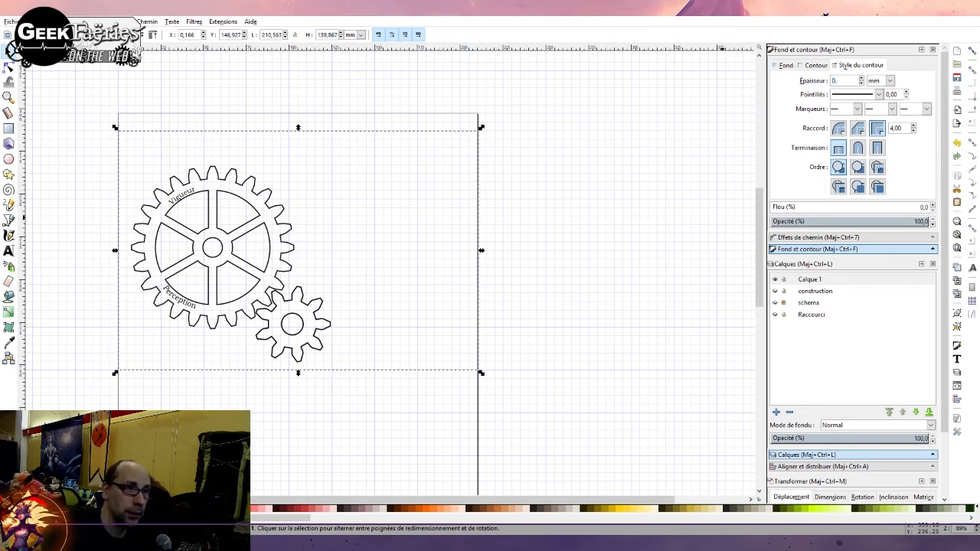
{"action": "type", "text": ","}
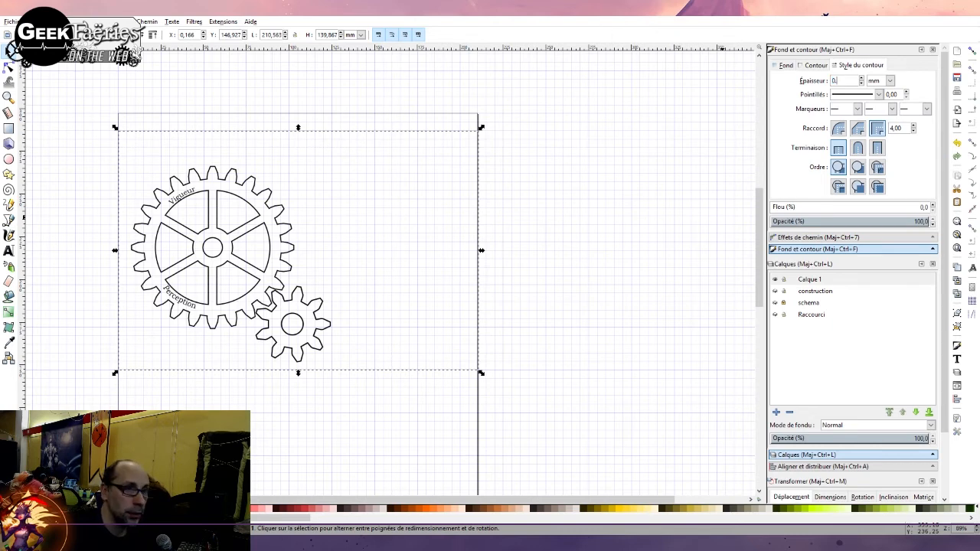
{"action": "type", "text": "100"}
{"action": "type", "text": "2"}
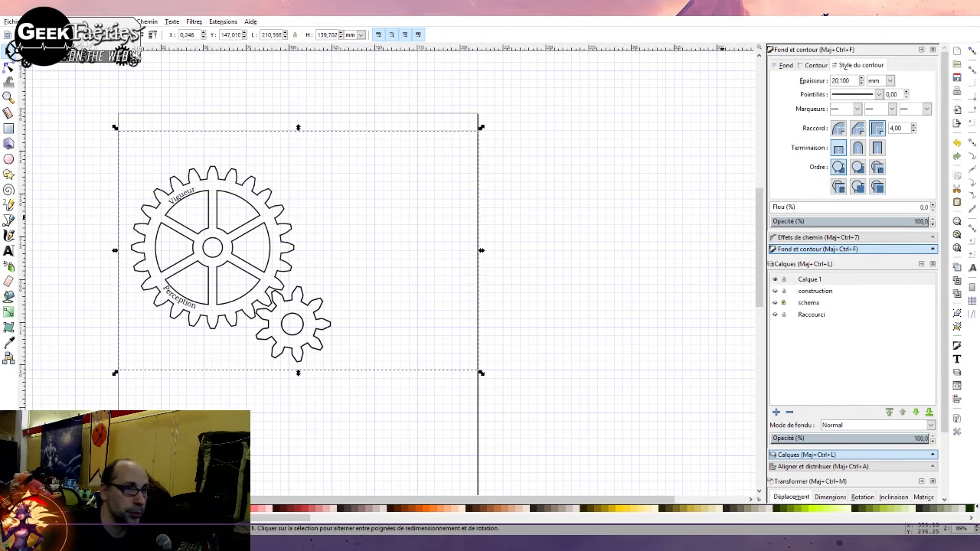
{"action": "key", "text": "Delete"}
{"action": "key", "text": "Delete"}
{"action": "key", "text": "Delete"}
{"action": "key", "text": "Delete"}
{"action": "key", "text": "Delete"}
{"action": "key", "text": "BackSpace"}
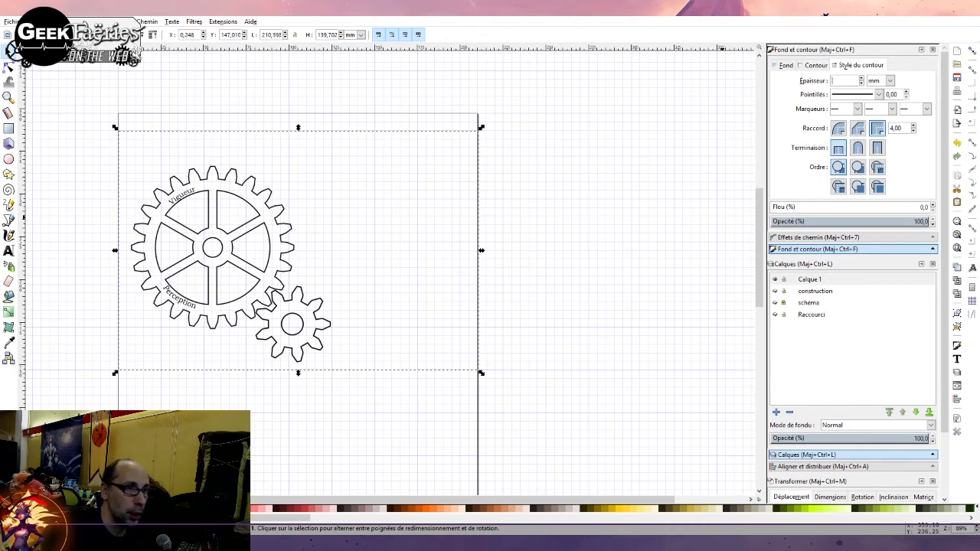
{"action": "type", "text": "1"}
{"action": "key", "text": "Return"}
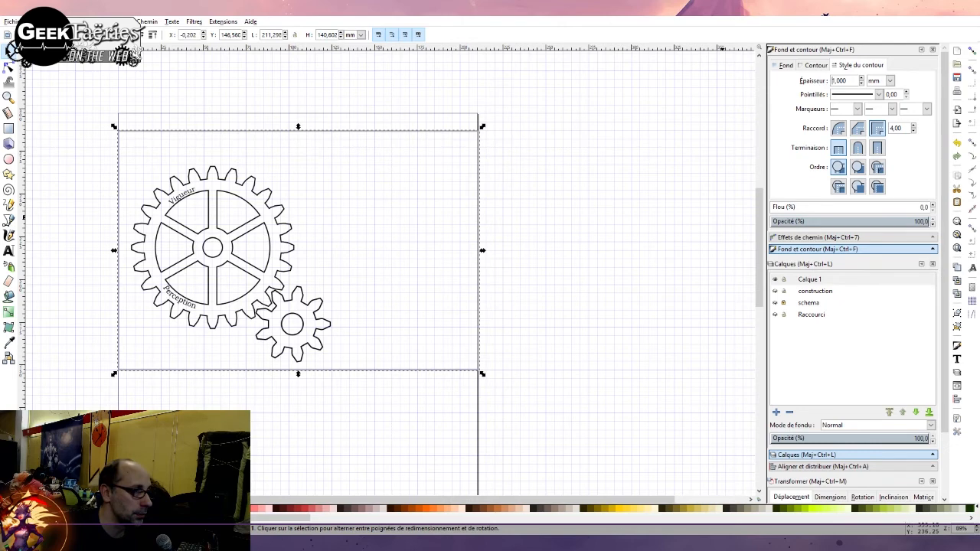
Fit the frame rectangle to the page edges by trimming its width to about 210.1 mm and extending its height to about 150.7 mm
{"action": "key", "text": "Escape"}
{"action": "left_click", "coordinate": [118, 250]}
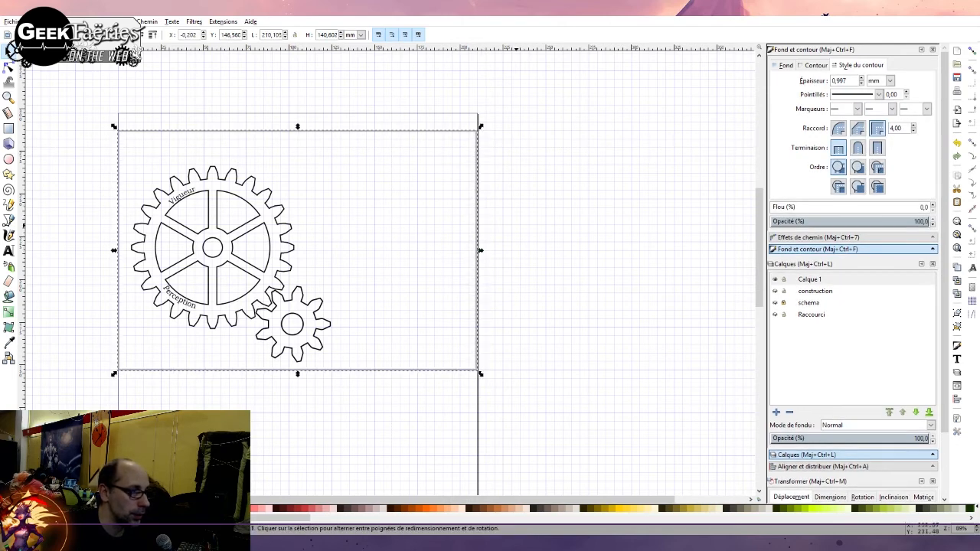
{"action": "key", "text": "Escape"}
{"action": "left_click", "coordinate": [305, 134]}
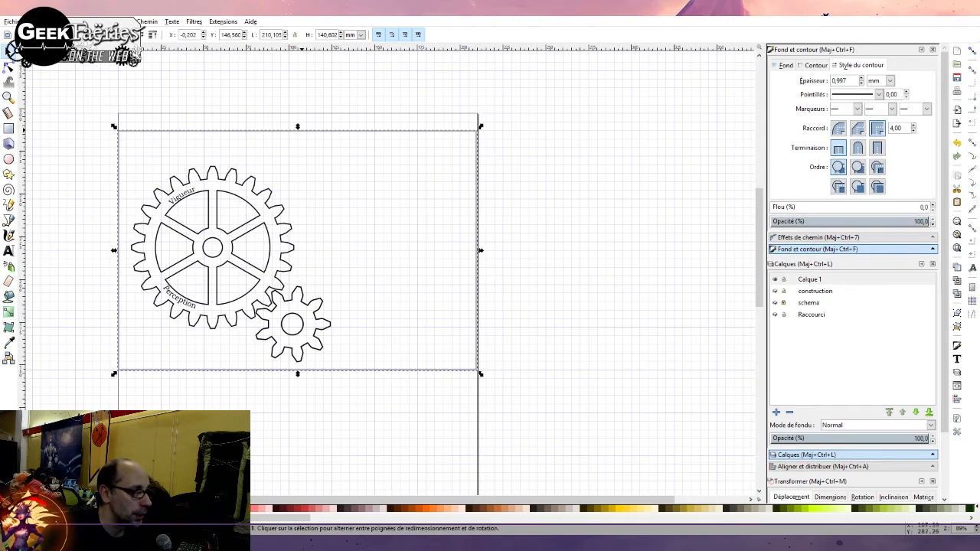
{"action": "left_click_drag", "start_coordinate": [298, 125], "coordinate": [296, 114]}
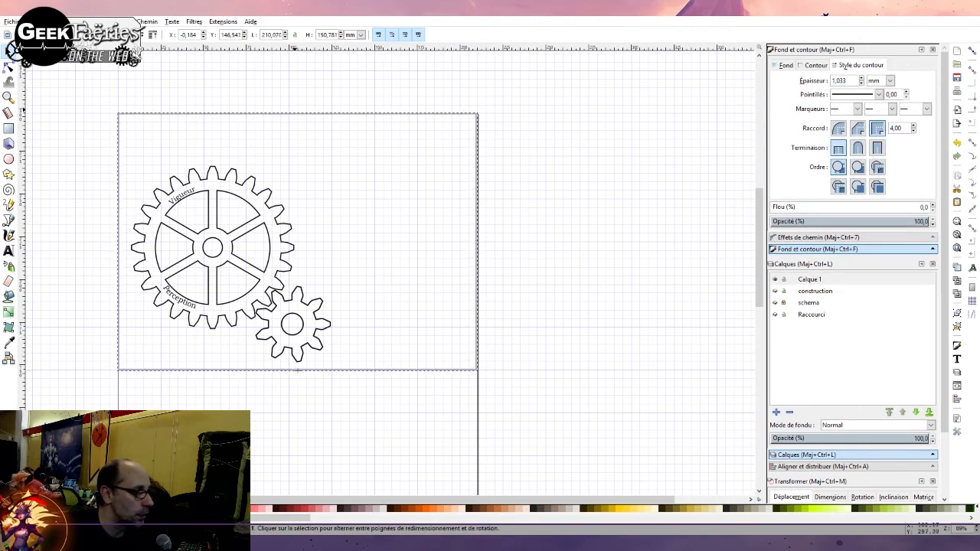
{"action": "key", "text": "Escape"}
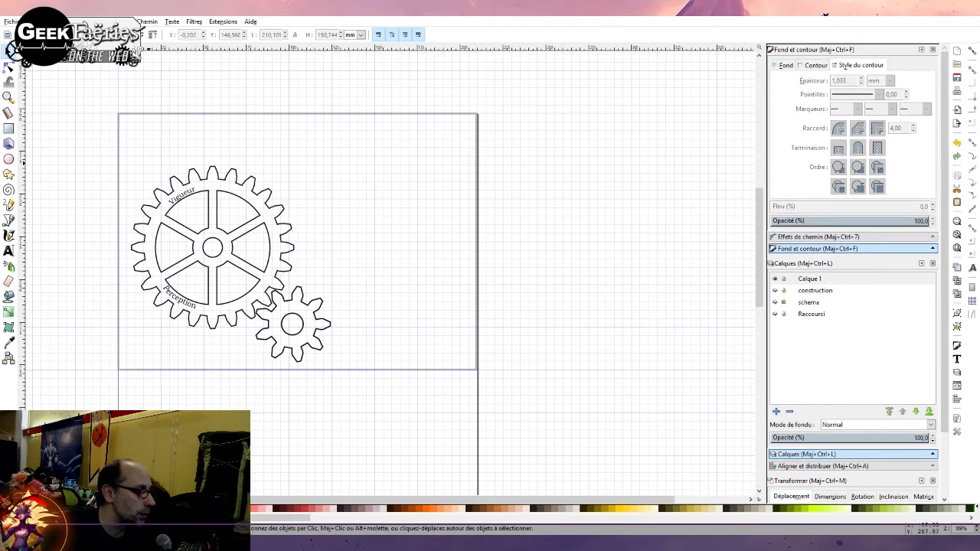
{"action": "left_click", "coordinate": [118, 222]}
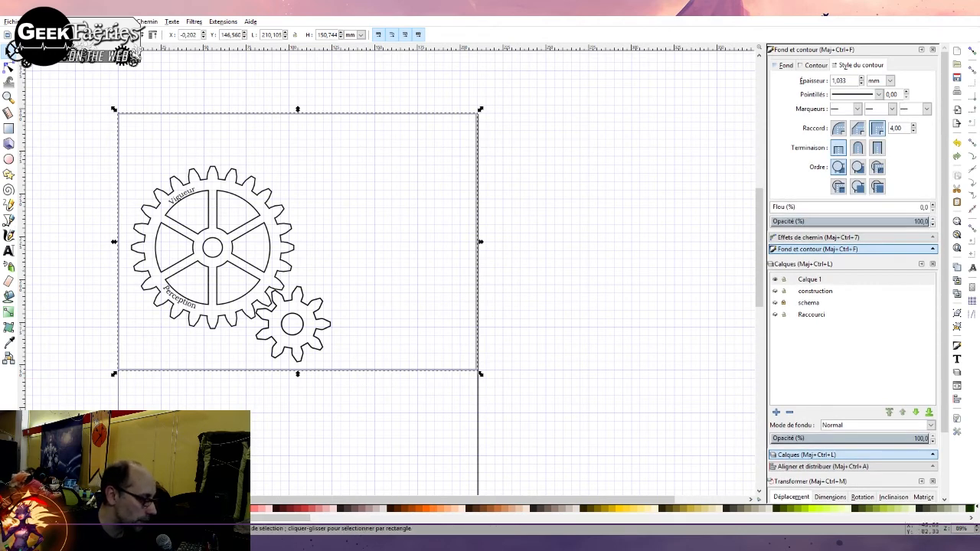
{"action": "key", "text": "Escape"}
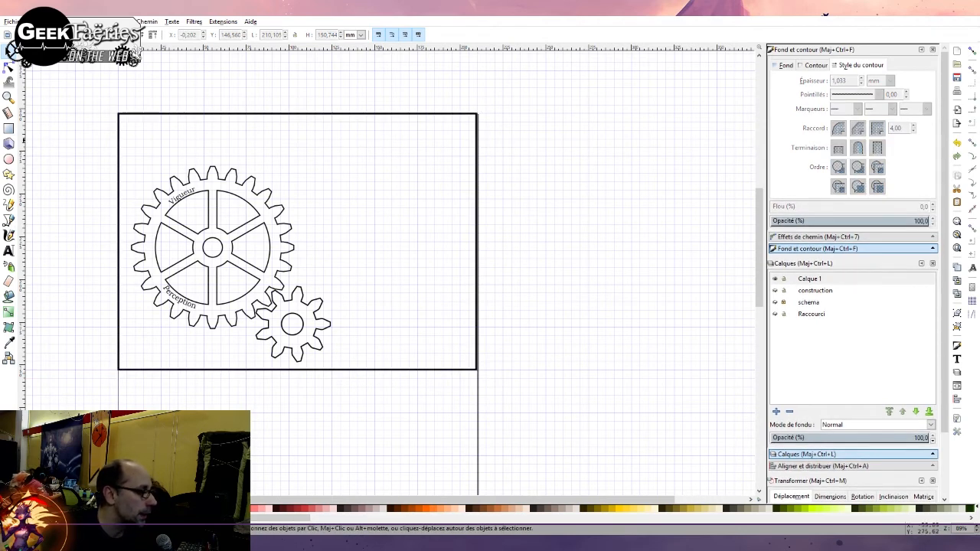
Draw an upright rectangle across the frame's right edge beside the gears and round its corners with a radius of about 11.6 mm
{"action": "key", "text": "r"}
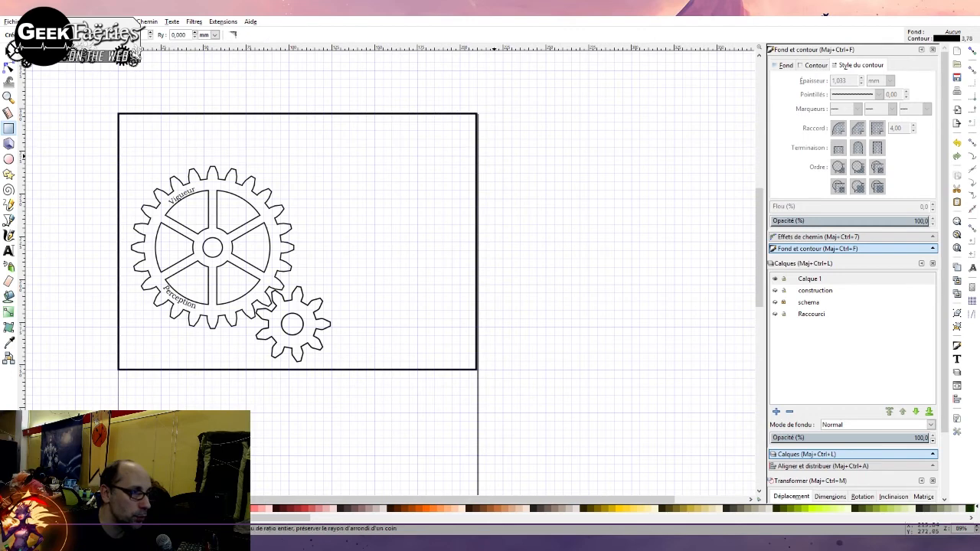
{"action": "mouse_move", "coordinate": [495, 155]}
{"action": "left_mouse_down"}
{"action": "mouse_move", "coordinate": [409, 324]}
{"action": "mouse_move", "coordinate": [367, 283]}
{"action": "mouse_move", "coordinate": [366, 363]}
{"action": "mouse_move", "coordinate": [363, 317]}
{"action": "mouse_move", "coordinate": [363, 339]}
{"action": "mouse_move", "coordinate": [350, 339]}
{"action": "left_mouse_up"}
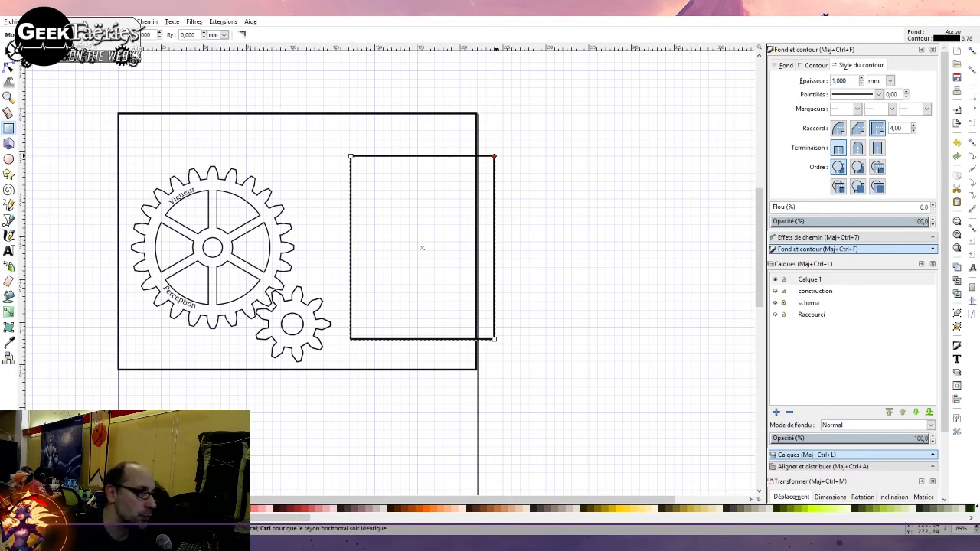
{"action": "left_click_drag", "start_coordinate": [493, 156], "coordinate": [495, 176]}
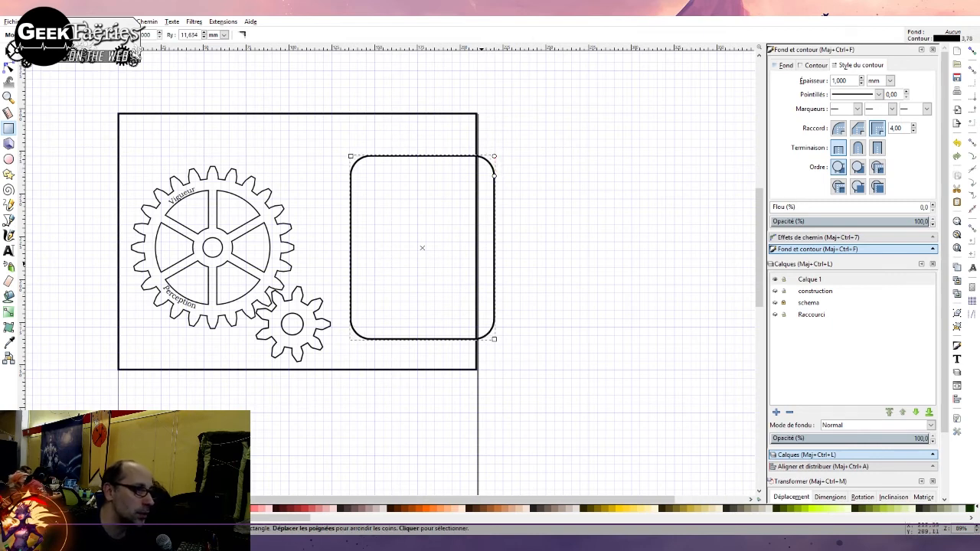
Subtract the rounded rectangle from the outer frame with a Difference operation to cut a notch in the frame's right side
{"action": "left_click", "coordinate": [9, 51]}
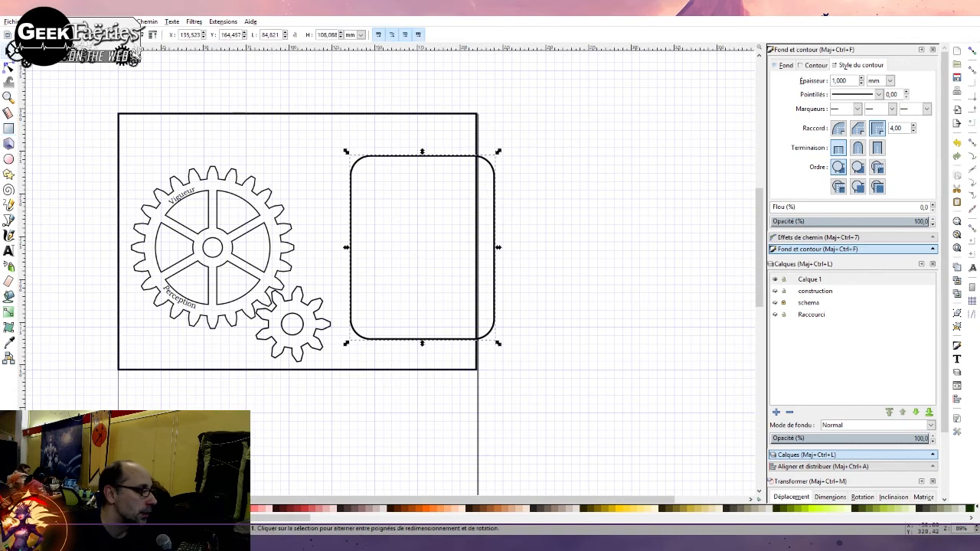
{"action": "left_click", "coordinate": [354, 114], "text": "shift"}
{"action": "left_click", "coordinate": [359, 135]}
{"action": "left_click", "coordinate": [367, 114]}
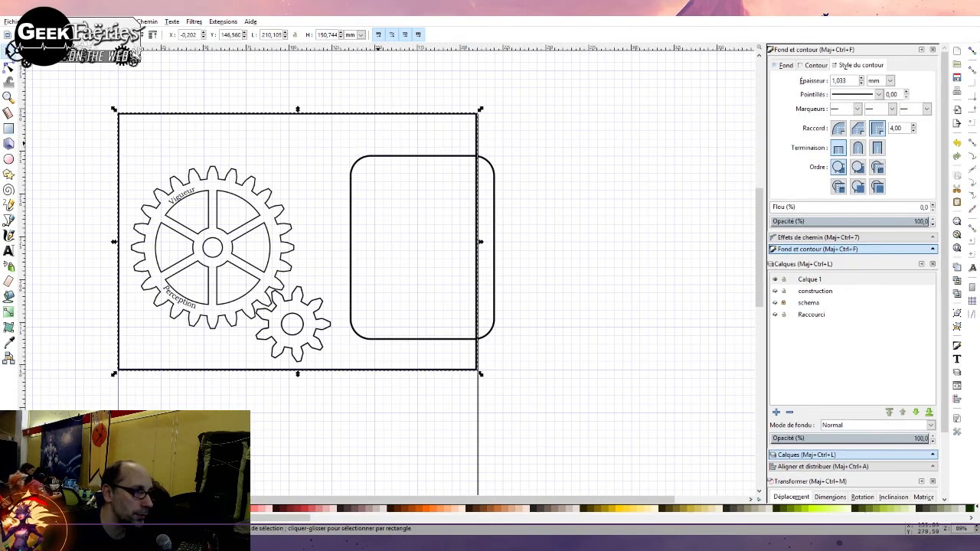
{"action": "left_click", "coordinate": [385, 155], "text": "shift"}
{"action": "key", "text": "ctrl+minus"}
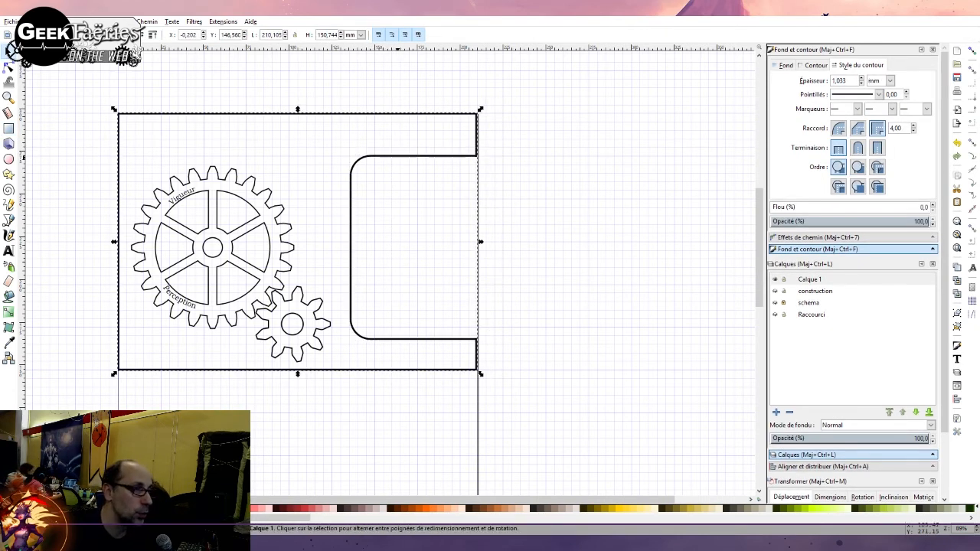
{"action": "key", "text": "Escape"}
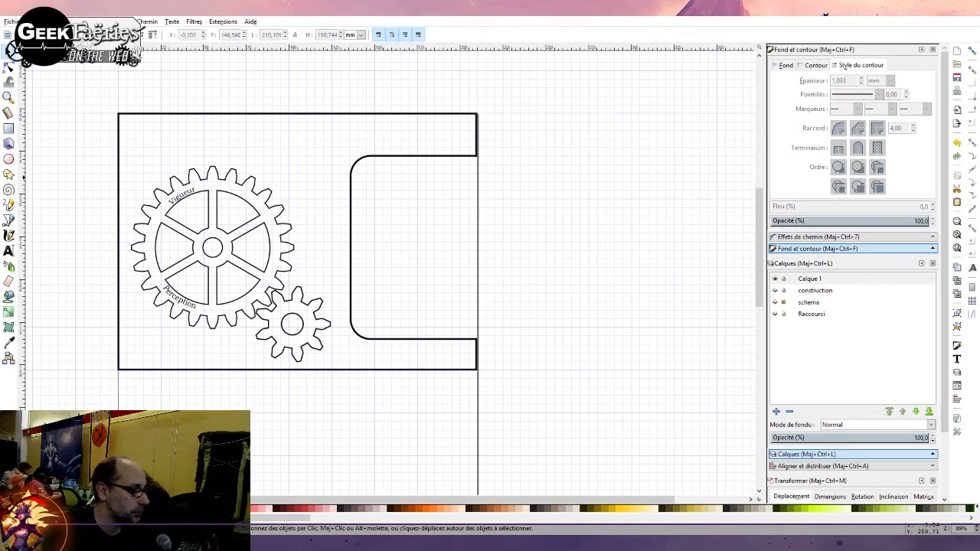
Draw a narrow upright rectangle about 18.3 mm wide and 86.3 mm high inside the notch and position it at about X 149.5, Y 171.9 mm
{"action": "left_click", "coordinate": [8, 128]}
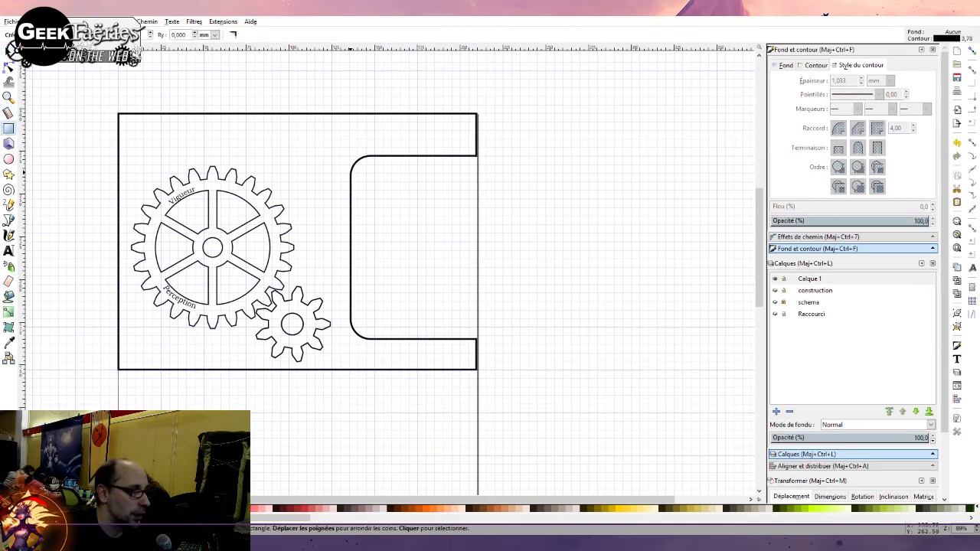
{"action": "left_click_drag", "start_coordinate": [372, 174], "coordinate": [403, 321]}
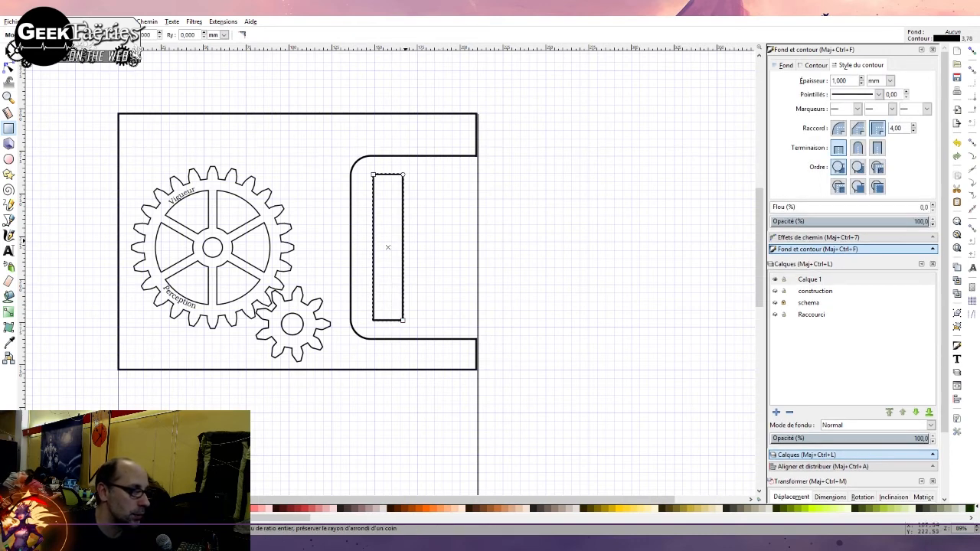
{"action": "scroll", "coordinate": [406, 241], "scroll_direction": "up", "scroll_amount": 2}
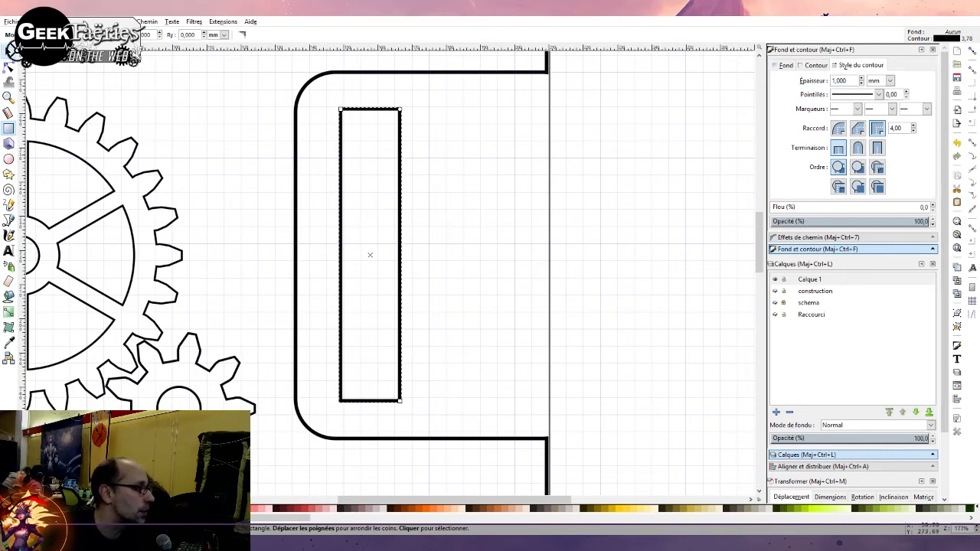
{"action": "left_click", "coordinate": [9, 52]}
{"action": "left_click_drag", "start_coordinate": [384, 110], "coordinate": [386, 121]}
{"action": "key", "text": "Escape"}
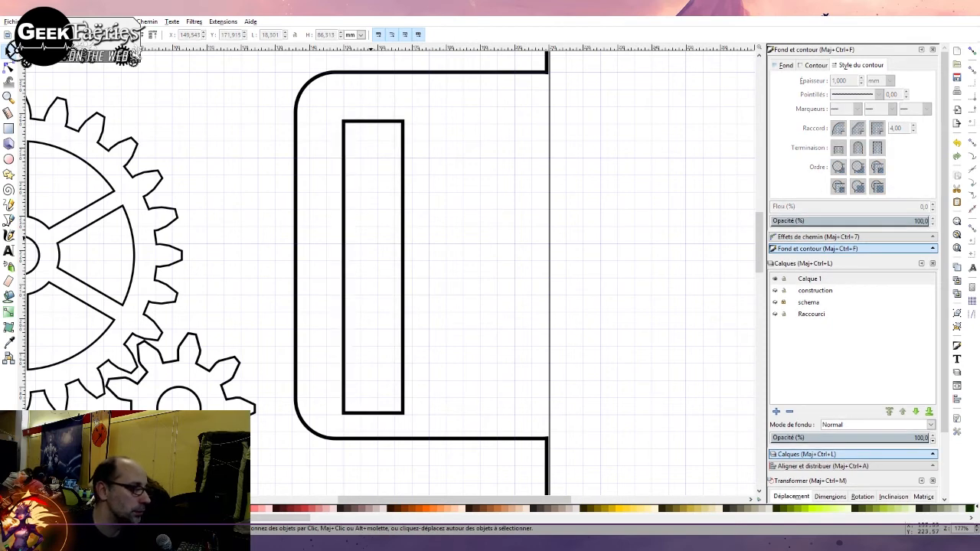
Copy the narrow rectangle and place the copy to its right inside the notch, at about X 182.1, Y 171.8 mm
{"action": "left_click", "coordinate": [403, 244]}
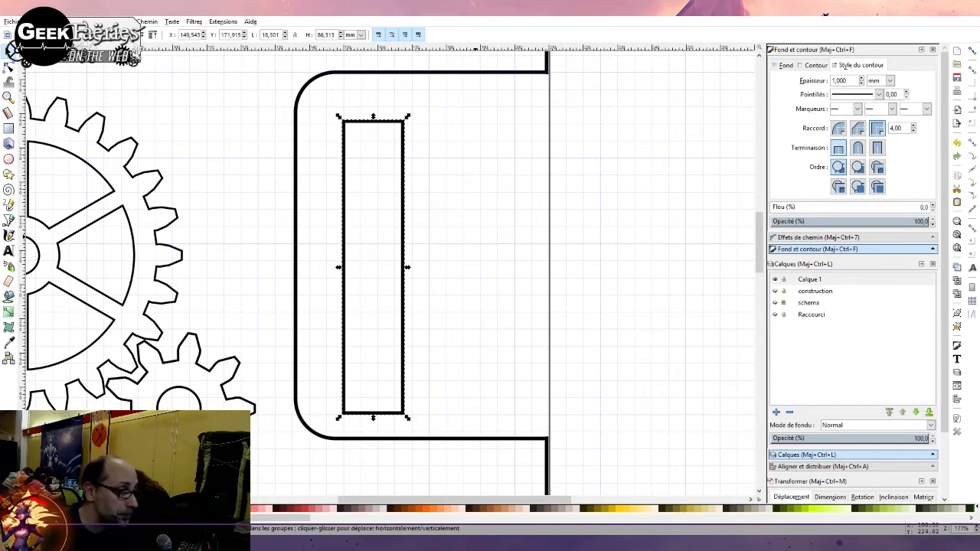
{"action": "key", "text": "ctrl+v"}
{"action": "left_click_drag", "start_coordinate": [494, 220], "coordinate": [514, 252]}
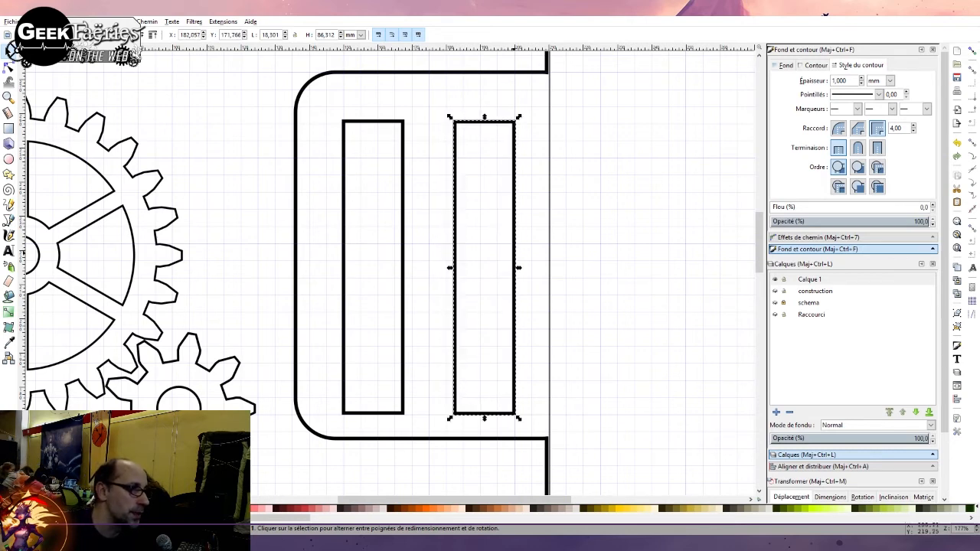
{"action": "left_click", "coordinate": [568, 237]}
{"action": "scroll", "coordinate": [473, 247], "scroll_direction": "down", "scroll_amount": 2}
{"action": "scroll", "coordinate": [462, 251], "scroll_direction": "up", "scroll_amount": 1}
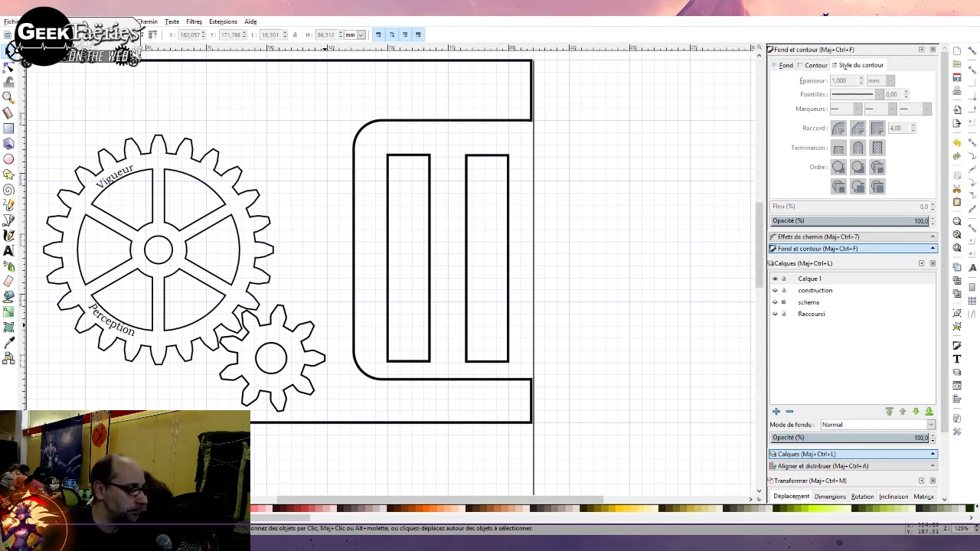
{"action": "scroll", "coordinate": [398, 273], "scroll_direction": "left", "scroll_amount": 3}
{"action": "scroll", "coordinate": [398, 273], "scroll_direction": "right", "scroll_amount": 5}
{"action": "scroll", "coordinate": [398, 273], "scroll_direction": "left", "scroll_amount": 4}
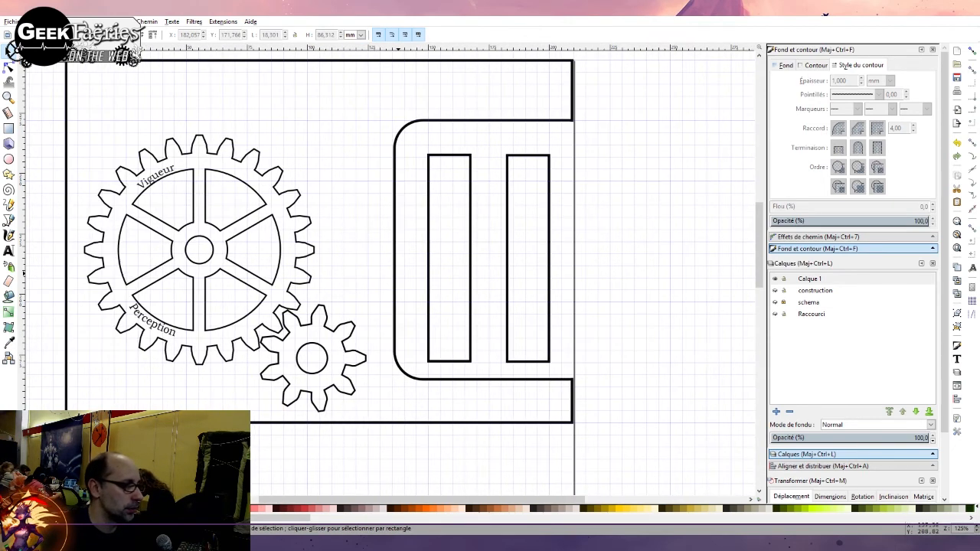
{"action": "scroll", "coordinate": [398, 291], "scroll_direction": "up", "scroll_amount": 2}
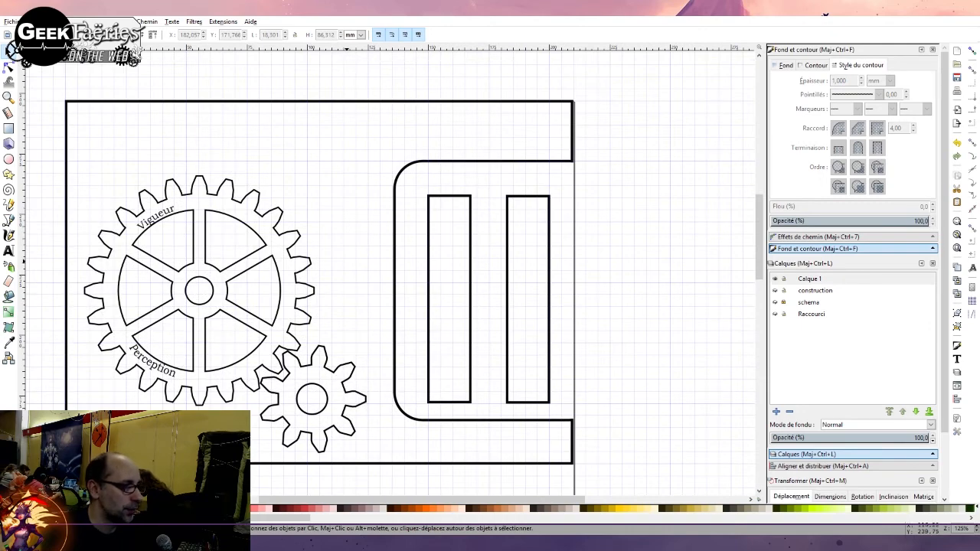
{"action": "scroll", "coordinate": [399, 276], "scroll_direction": "down", "scroll_amount": 2}
{"action": "scroll", "coordinate": [398, 276], "scroll_direction": "right", "scroll_amount": 3}
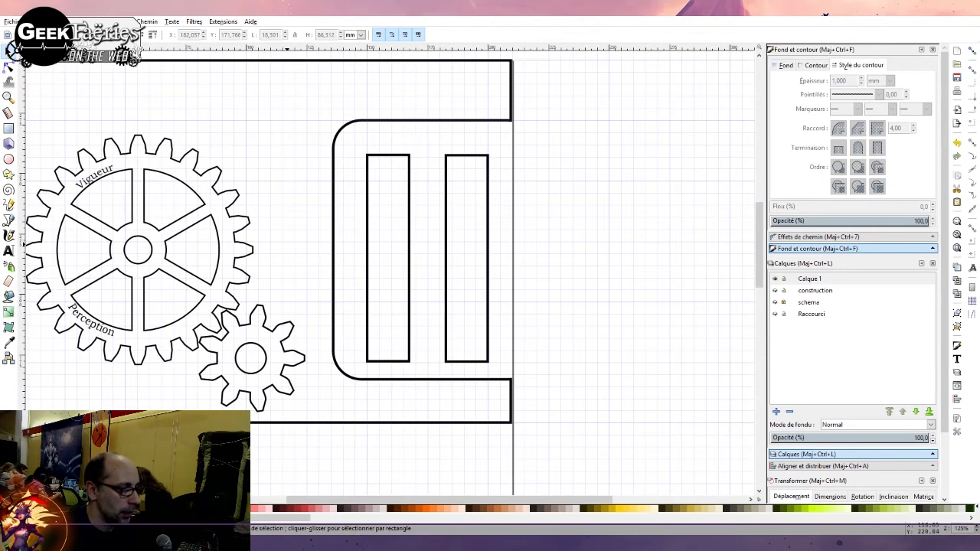
{"action": "scroll", "coordinate": [399, 276], "scroll_direction": "left", "scroll_amount": 6}
{"action": "scroll", "coordinate": [398, 276], "scroll_direction": "right", "scroll_amount": 3}
{"action": "scroll", "coordinate": [399, 276], "scroll_direction": "left", "scroll_amount": 2}
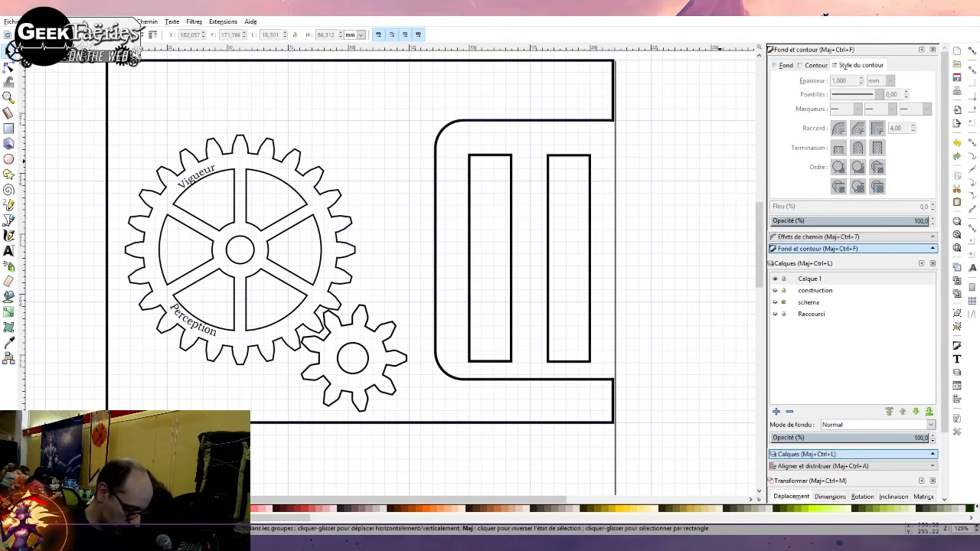
{"action": "key", "text": "ctrl+shift+m"}
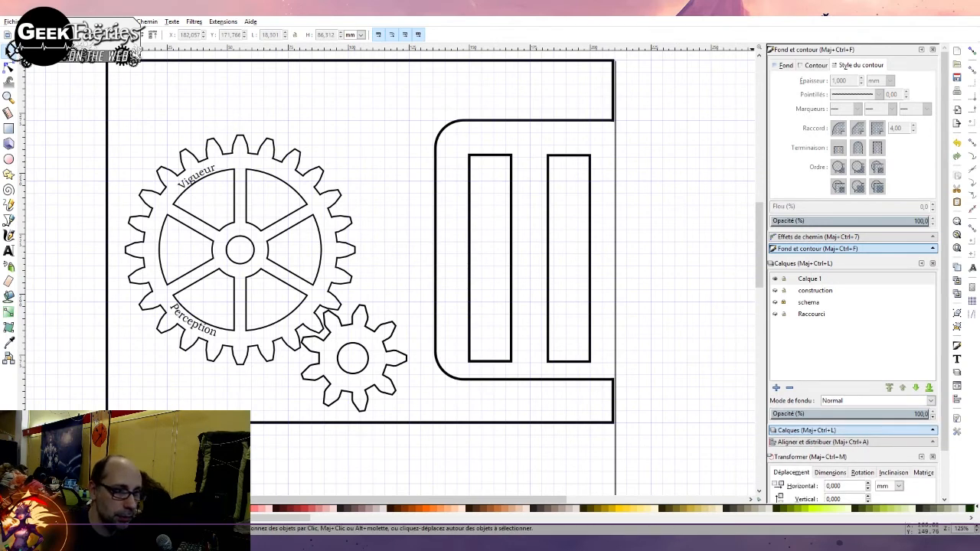
Make the Raccourci layer visible to reach the spare gears and corner ornament beside the page
{"action": "left_click", "coordinate": [774, 314]}
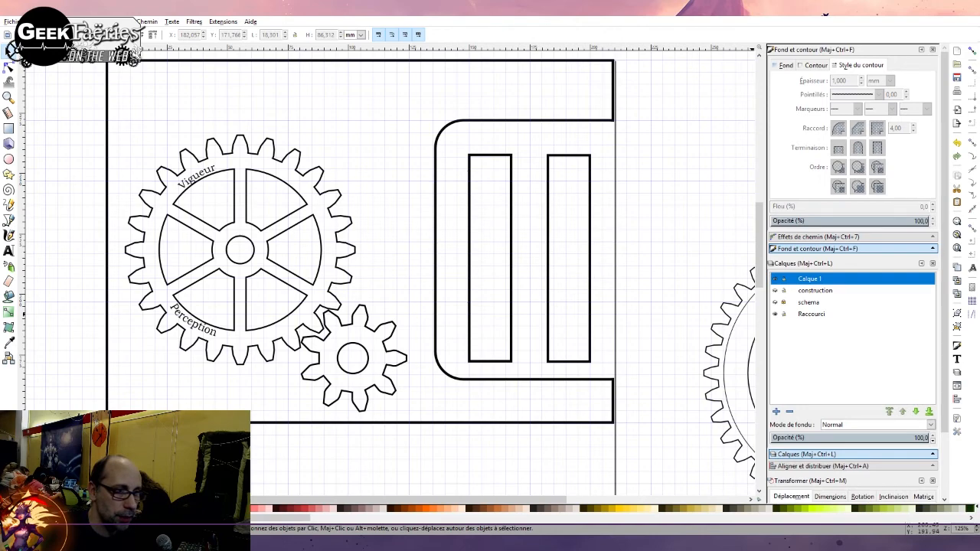
{"action": "key", "text": "minus"}
{"action": "key", "text": "minus"}
{"action": "key", "text": "minus"}
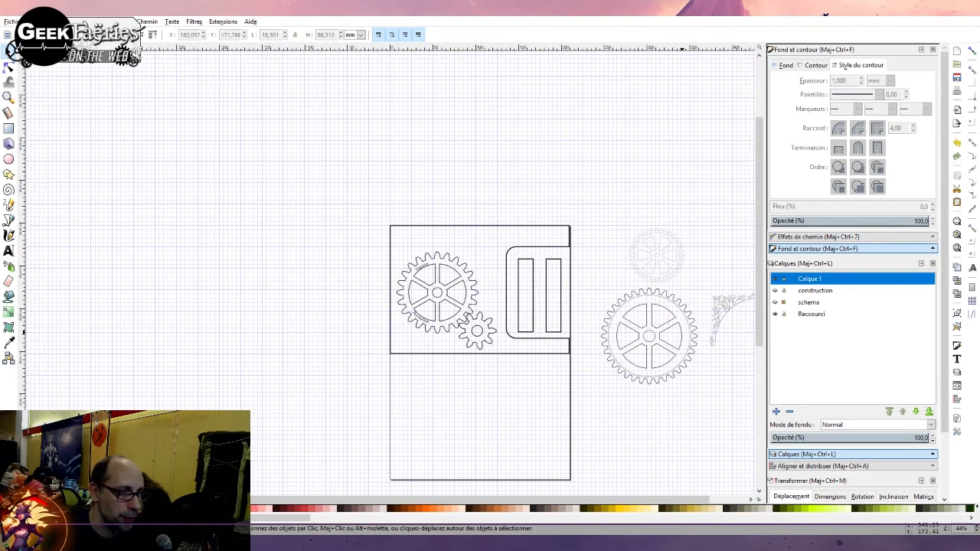
{"action": "scroll", "coordinate": [682, 332], "scroll_direction": "right", "scroll_amount": 2}
Move the leafy corner ornament from beside the page to inside the frame's upper-left area, against the left edge around the large gear
{"action": "left_click", "coordinate": [684, 313]}
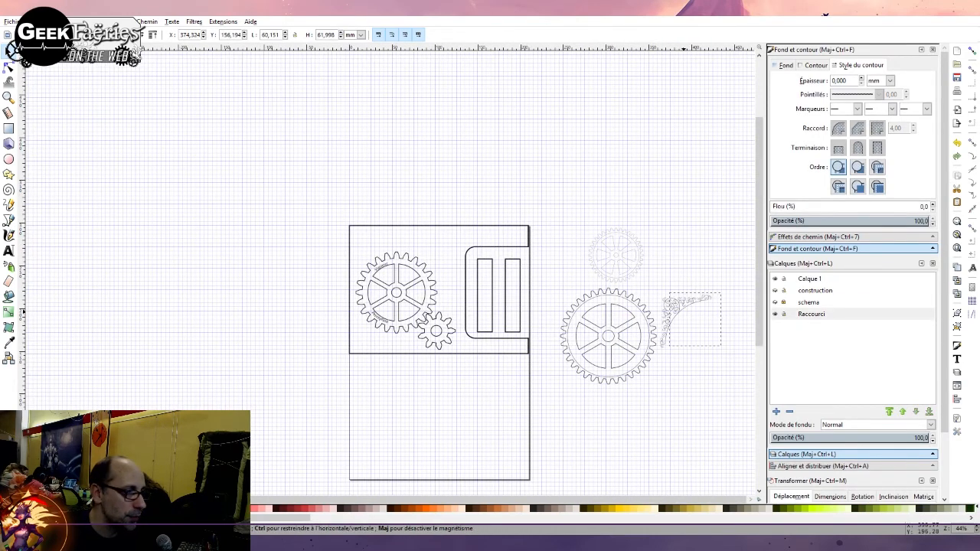
{"action": "left_click_drag", "start_coordinate": [693, 318], "coordinate": [358, 250]}
{"action": "scroll", "coordinate": [357, 250], "scroll_direction": "up", "scroll_amount": 5}
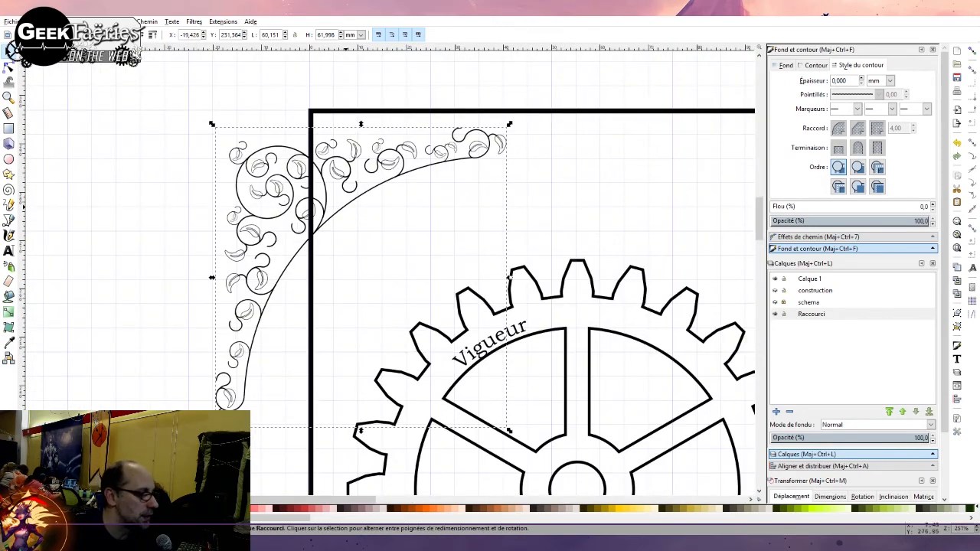
{"action": "left_click_drag", "start_coordinate": [346, 206], "coordinate": [206, 265]}
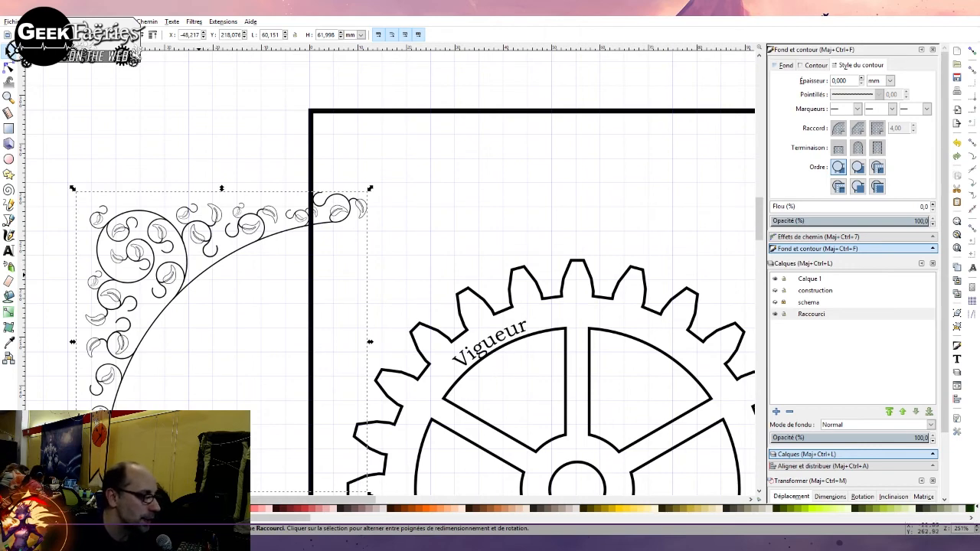
{"action": "left_click_drag", "start_coordinate": [200, 274], "coordinate": [435, 295]}
{"action": "left_click", "coordinate": [222, 311]}
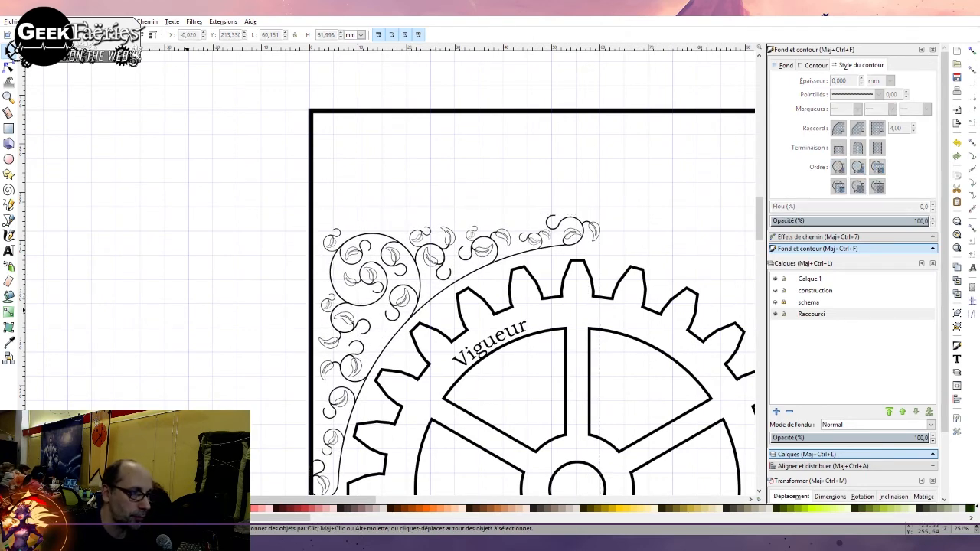
Paste a copy of the leafy corner ornament outside the frame on the left and ungroup the copy
{"action": "scroll", "coordinate": [216, 310], "scroll_direction": "down", "scroll_amount": 6}
{"action": "scroll", "coordinate": [230, 312], "scroll_direction": "up", "scroll_amount": 4}
{"action": "scroll", "coordinate": [230, 312], "scroll_direction": "up", "scroll_amount": 1}
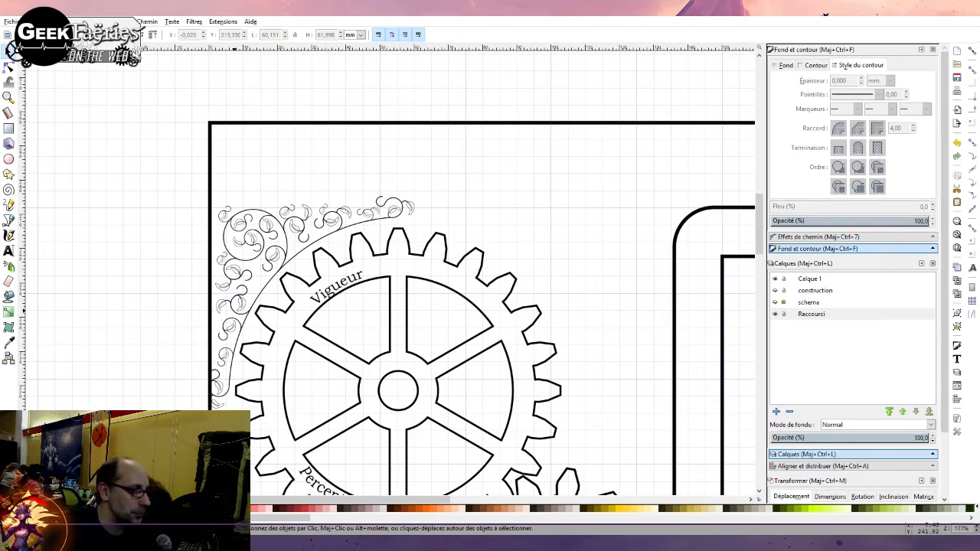
{"action": "left_click", "coordinate": [251, 261]}
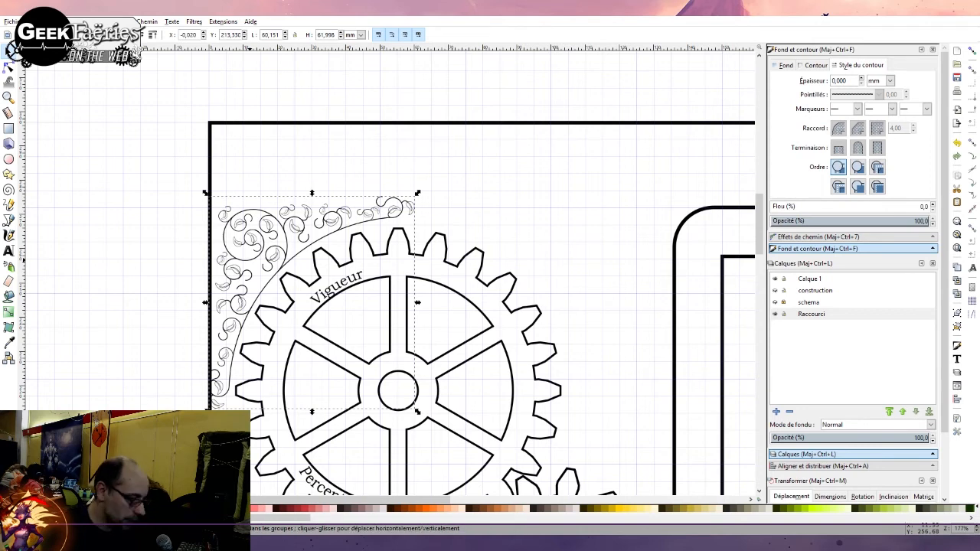
{"action": "scroll", "coordinate": [242, 297], "scroll_direction": "left", "scroll_amount": 14}
{"action": "key", "text": "ctrl"}
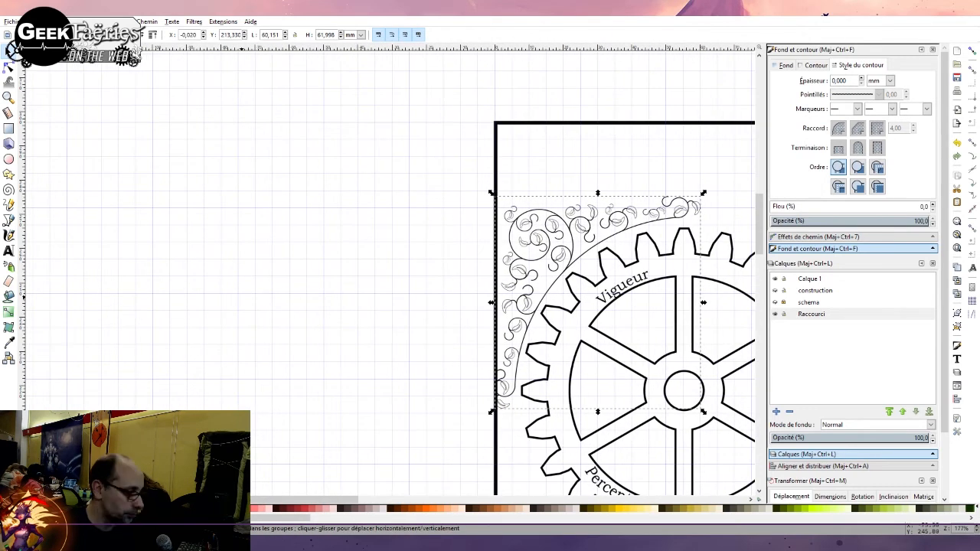
{"action": "key", "text": "ctrl+v"}
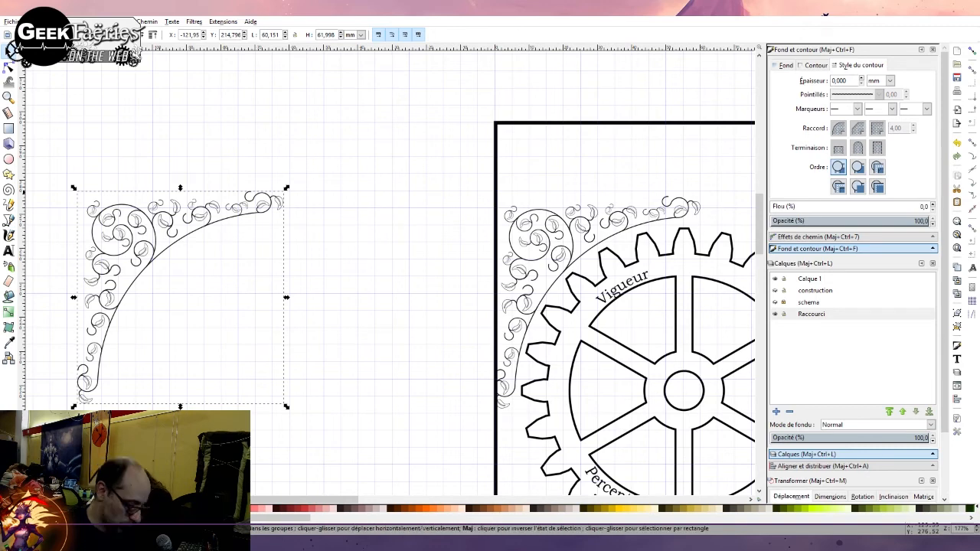
{"action": "key", "text": "ctrl+shift+g"}
{"action": "left_click", "coordinate": [162, 271]}
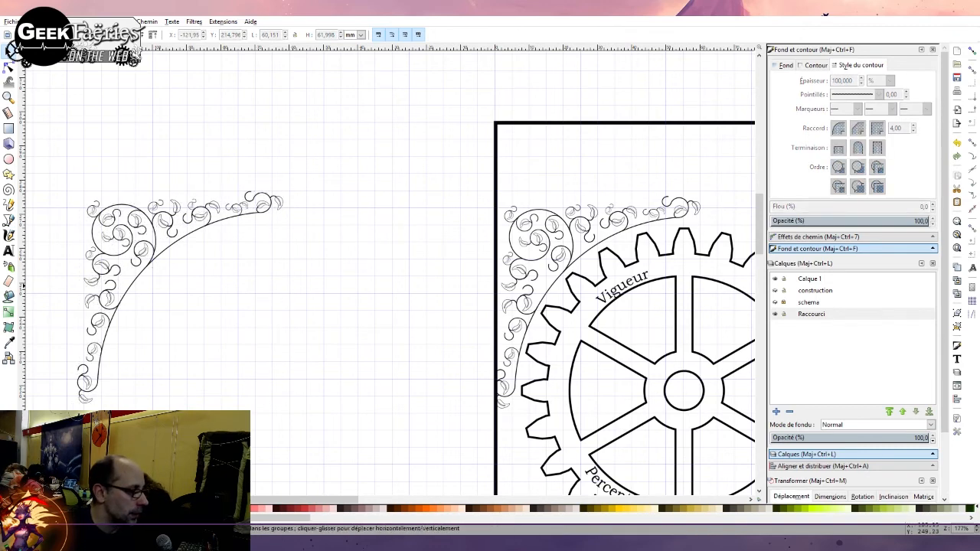
Draw a spiral in the empty area below the detached ornament copy, outside the frame
{"action": "scroll", "coordinate": [147, 278], "scroll_direction": "up", "scroll_amount": 2}
{"action": "scroll", "coordinate": [147, 278], "scroll_direction": "down", "scroll_amount": 3}
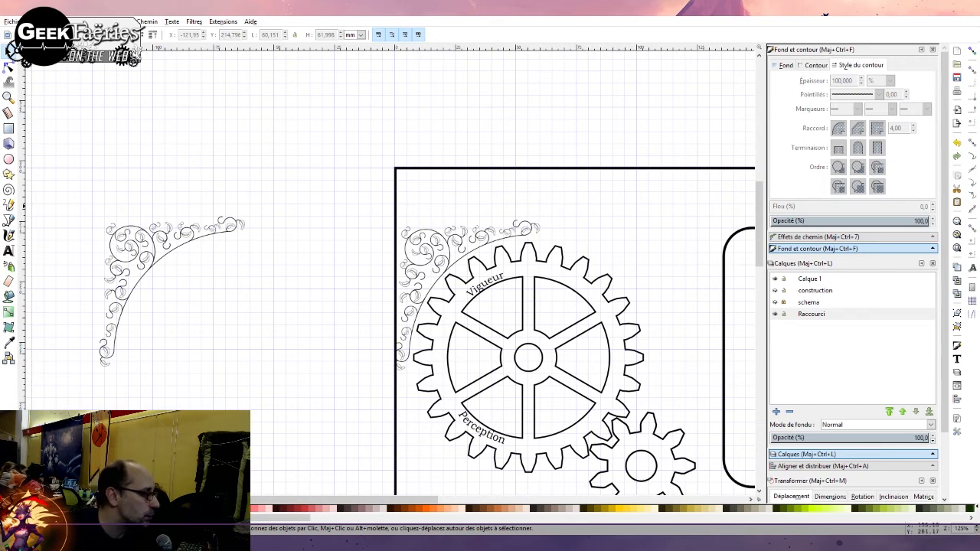
{"action": "key", "text": "i"}
{"action": "mouse_move", "coordinate": [219, 345]}
{"action": "left_mouse_down"}
{"action": "mouse_move", "coordinate": [271, 346]}
{"action": "mouse_move", "coordinate": [246, 389]}
{"action": "mouse_move", "coordinate": [213, 398]}
{"action": "left_mouse_up"}
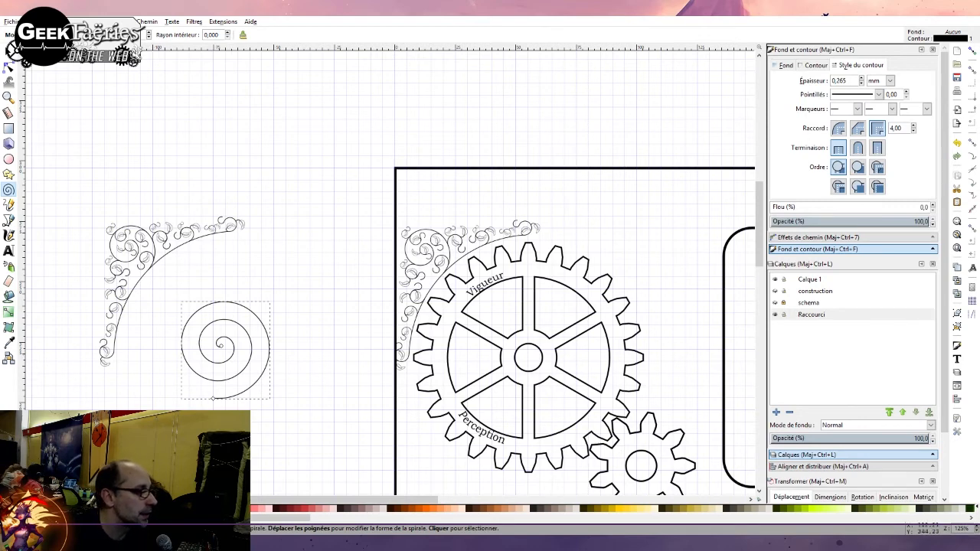
Try several divergence settings on the spiral and restore its default shape
{"action": "left_click", "coordinate": [149, 37]}
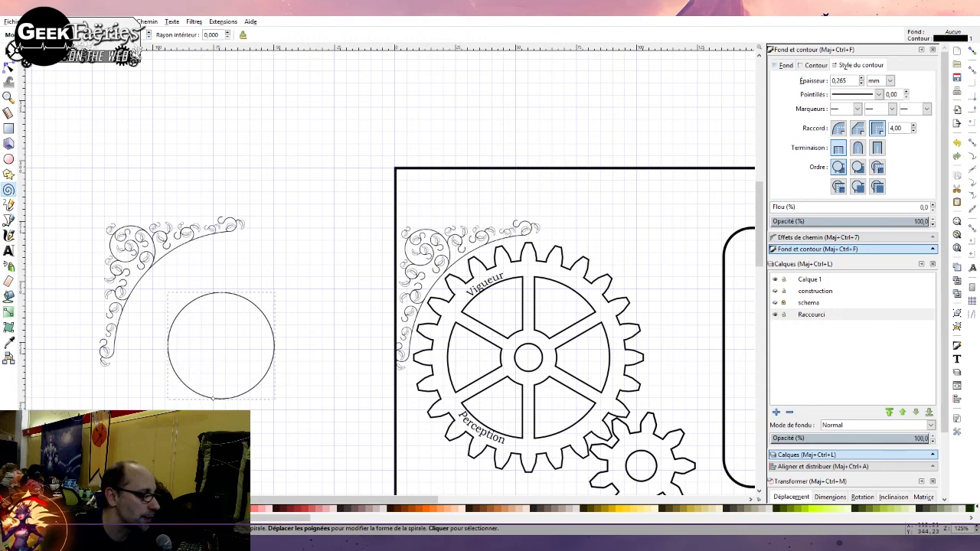
{"action": "left_click", "coordinate": [149, 32]}
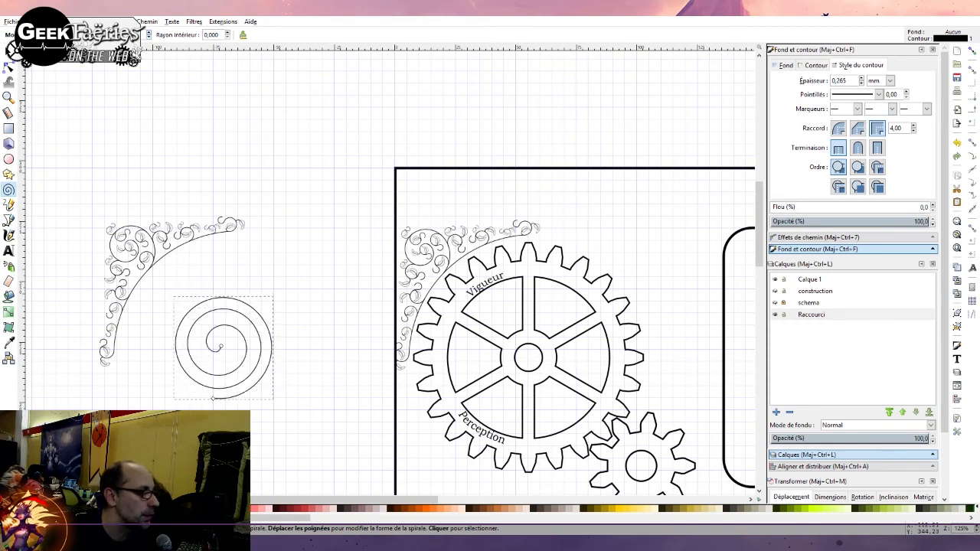
{"action": "left_click", "coordinate": [148, 32]}
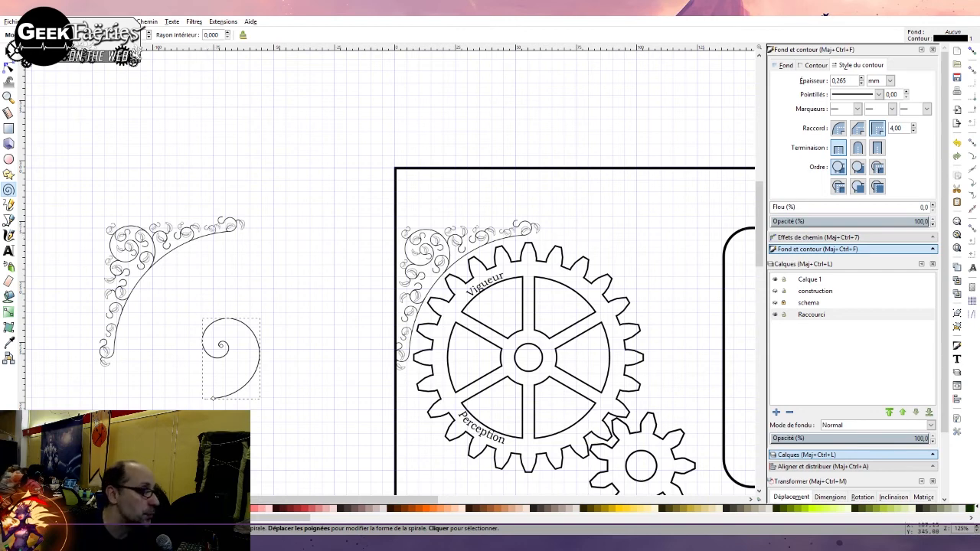
{"action": "left_click", "coordinate": [242, 34]}
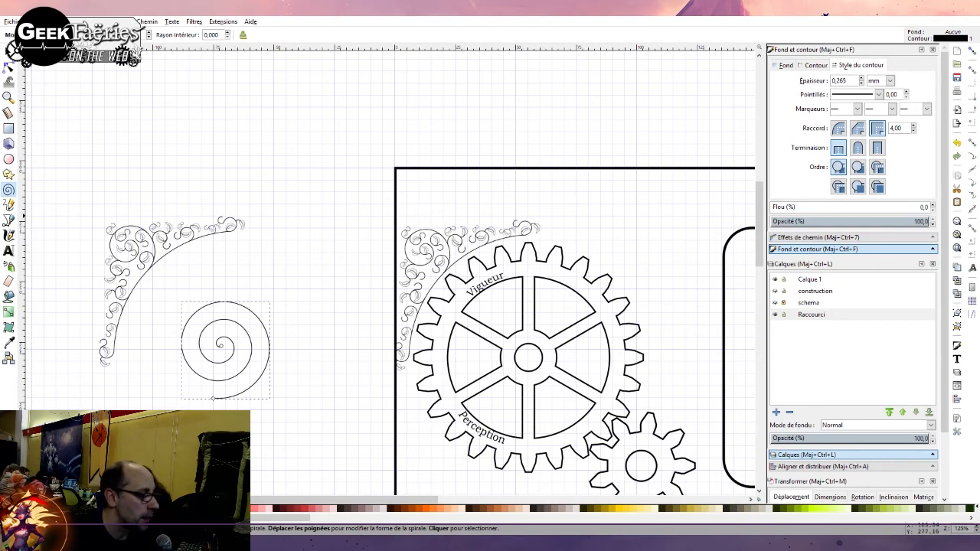
Draw a circle about 15 mm wide between the detached ornament and the spiral, and open it into its lower semicircular arc
{"action": "scroll", "coordinate": [130, 260], "scroll_direction": "up", "scroll_amount": 3}
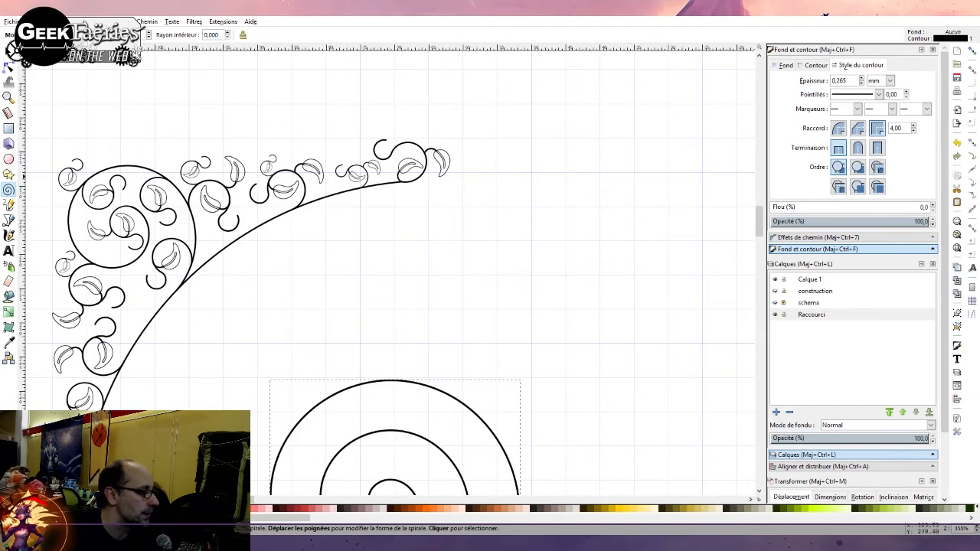
{"action": "left_click", "coordinate": [8, 158]}
{"action": "scroll", "coordinate": [381, 443], "scroll_direction": "down", "scroll_amount": 2}
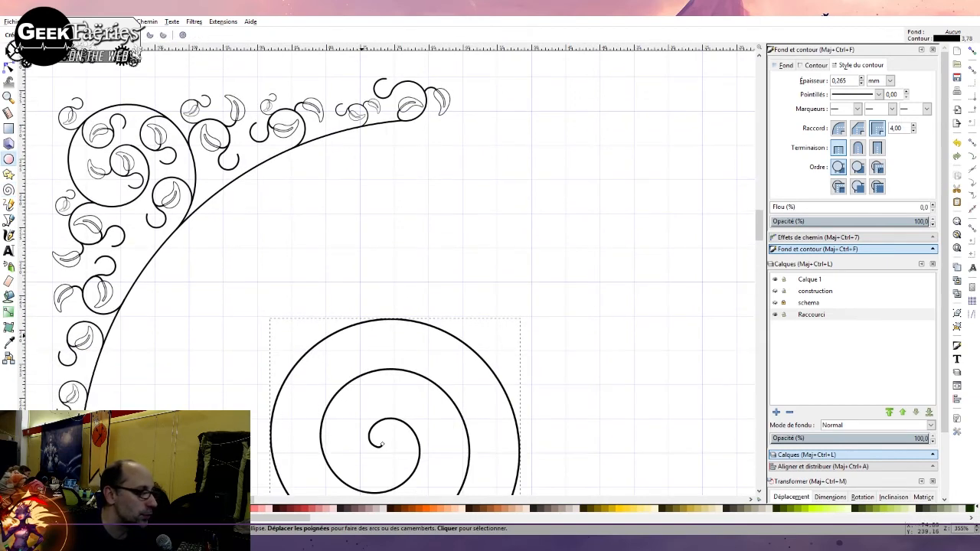
{"action": "scroll", "coordinate": [381, 444], "scroll_direction": "down", "scroll_amount": 2}
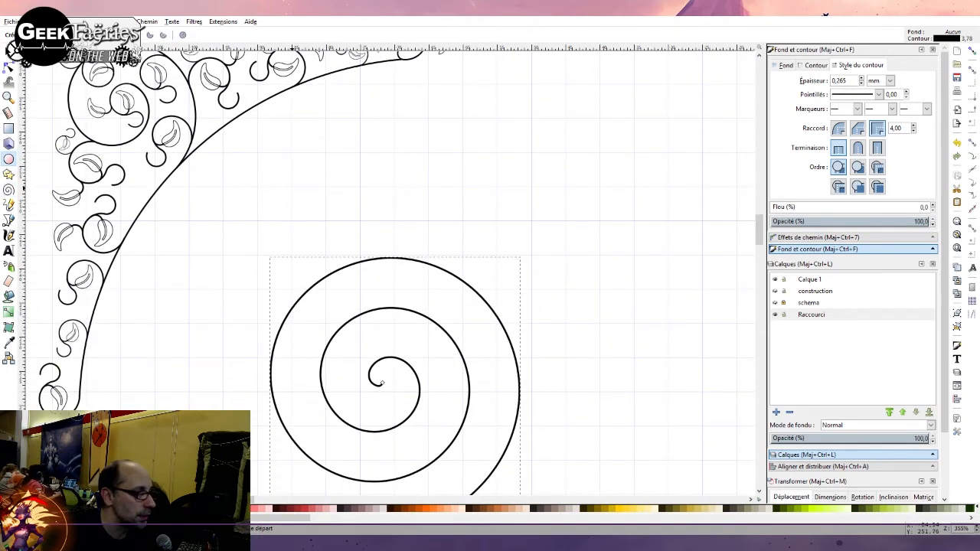
{"action": "mouse_move", "coordinate": [292, 186]}
{"action": "left_mouse_down"}
{"action": "mouse_move", "coordinate": [324, 237]}
{"action": "mouse_move", "coordinate": [344, 239]}
{"action": "left_mouse_up"}
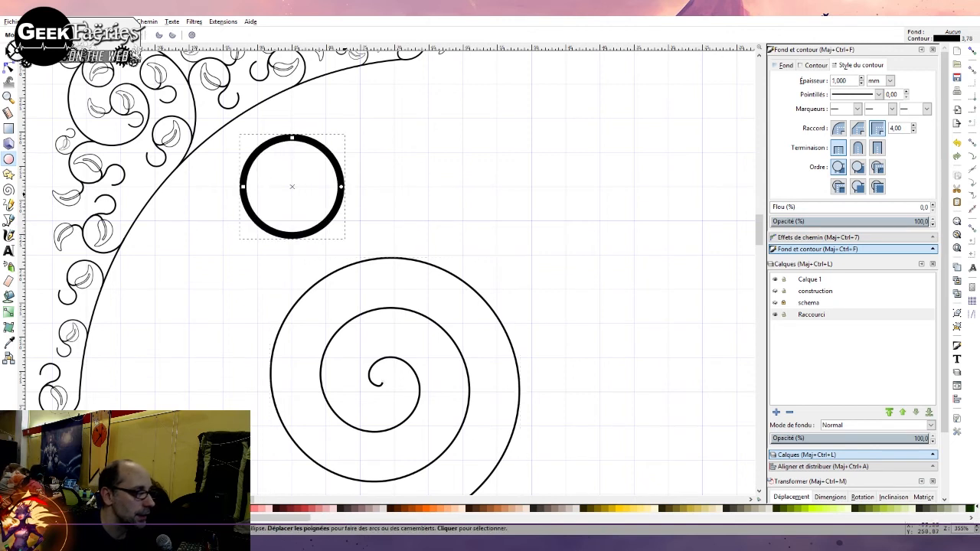
{"action": "left_click_drag", "start_coordinate": [342, 186], "coordinate": [243, 187]}
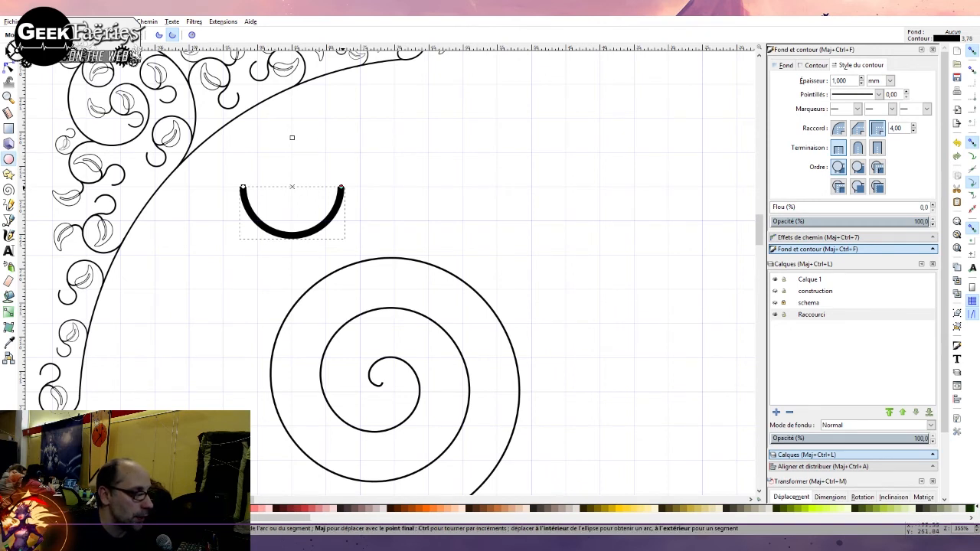
{"action": "mouse_move", "coordinate": [342, 187]}
{"action": "left_mouse_down"}
{"action": "mouse_move", "coordinate": [346, 173]}
{"action": "mouse_move", "coordinate": [403, 174]}
{"action": "mouse_move", "coordinate": [398, 190]}
{"action": "mouse_move", "coordinate": [431, 214]}
{"action": "mouse_move", "coordinate": [442, 204]}
{"action": "mouse_move", "coordinate": [464, 219]}
{"action": "mouse_move", "coordinate": [432, 219]}
{"action": "mouse_move", "coordinate": [428, 175]}
{"action": "mouse_move", "coordinate": [360, 152]}
{"action": "mouse_move", "coordinate": [400, 187]}
{"action": "left_mouse_up"}
{"action": "key", "text": "ctrl+z"}
{"action": "key", "text": "Escape"}
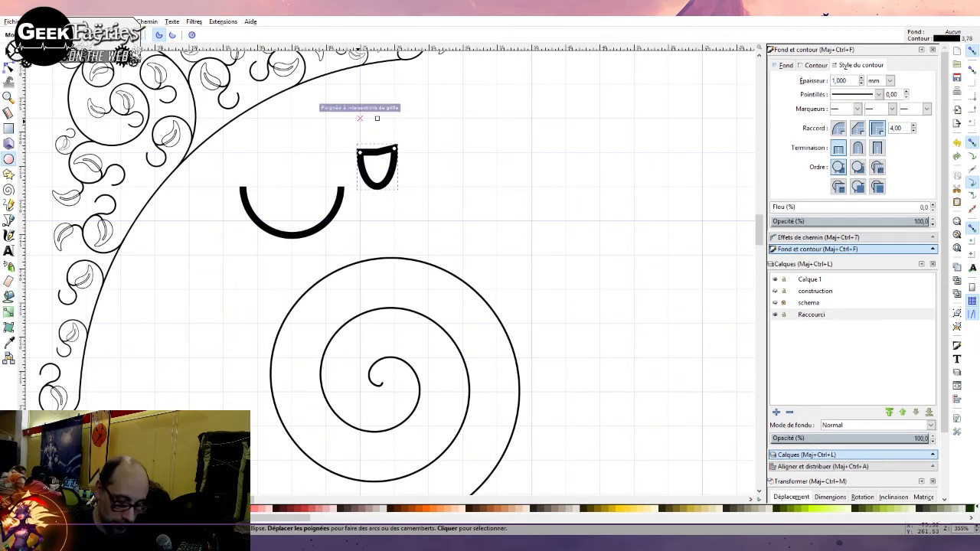
{"action": "key", "text": "ctrl+z"}
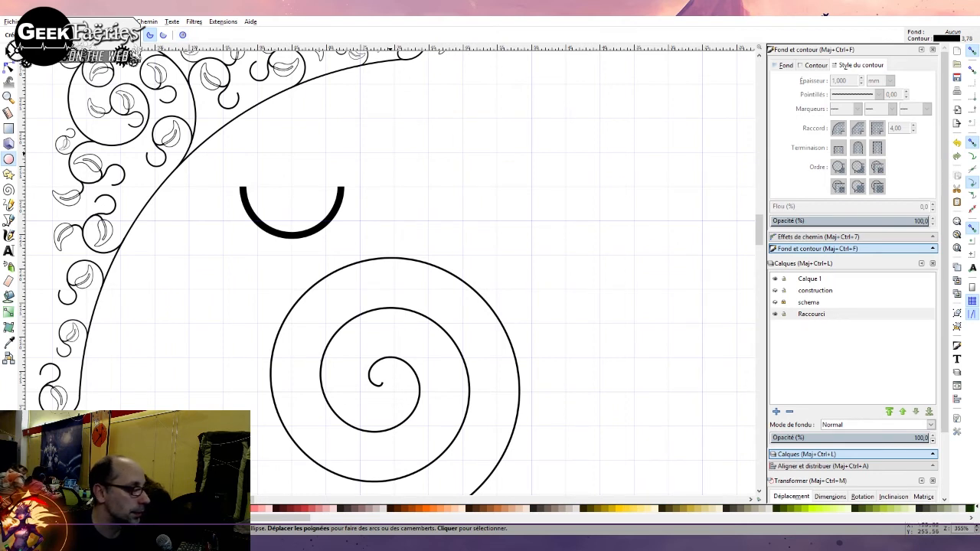
{"action": "mouse_move", "coordinate": [393, 186]}
{"action": "left_mouse_down"}
{"action": "mouse_move", "coordinate": [415, 202]}
{"action": "mouse_move", "coordinate": [428, 247]}
{"action": "mouse_move", "coordinate": [463, 255]}
{"action": "left_mouse_up"}
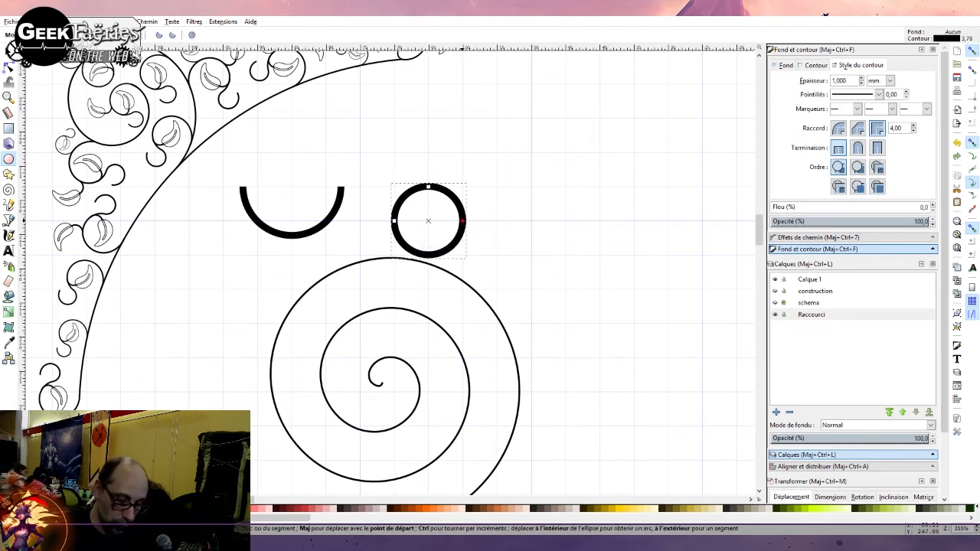
{"action": "key", "text": "Delete"}
Duplicate the semicircular arc, place the copy beside the original's open end and flip it vertically into an upper arc
{"action": "key", "text": "s"}
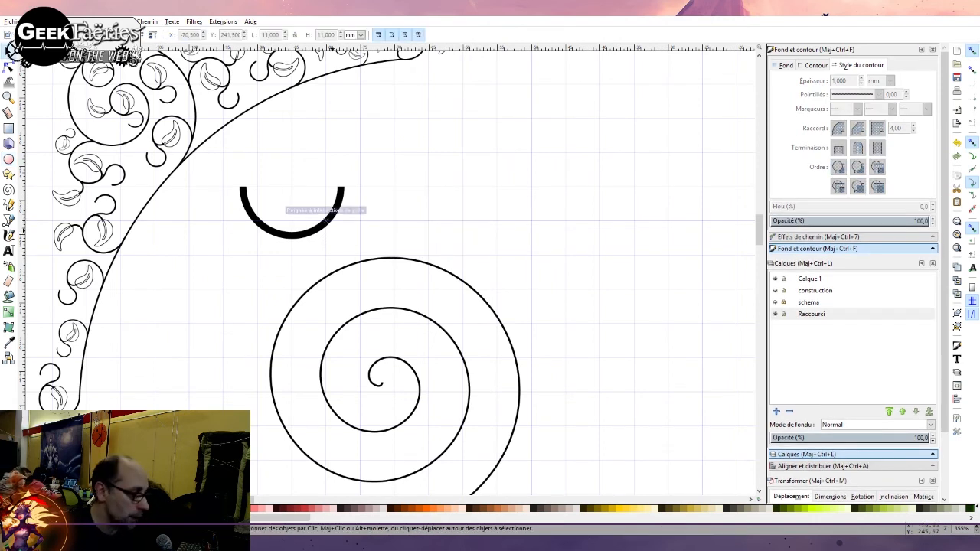
{"action": "left_click", "coordinate": [325, 220]}
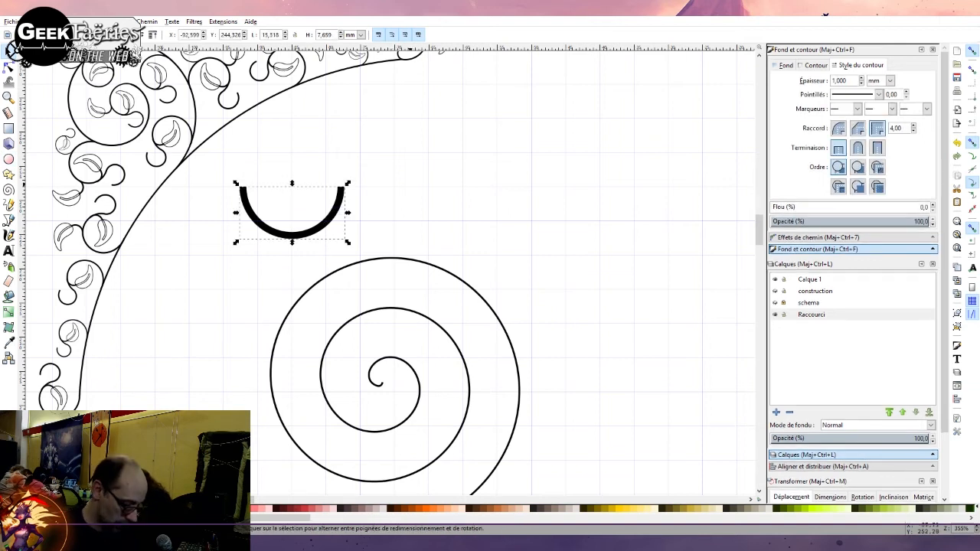
{"action": "key", "text": "ctrl+d"}
{"action": "left_click_drag", "start_coordinate": [292, 230], "coordinate": [394, 194]}
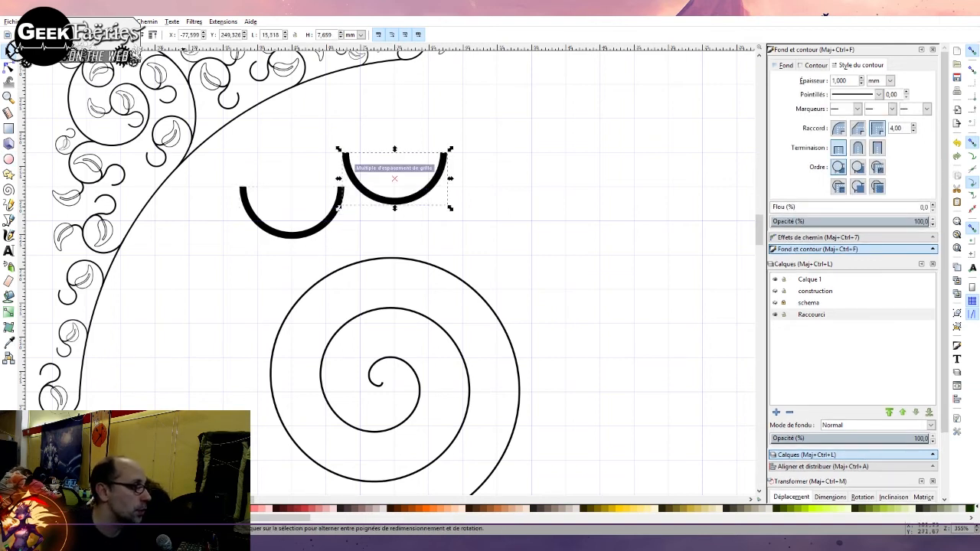
{"action": "key", "text": "v"}
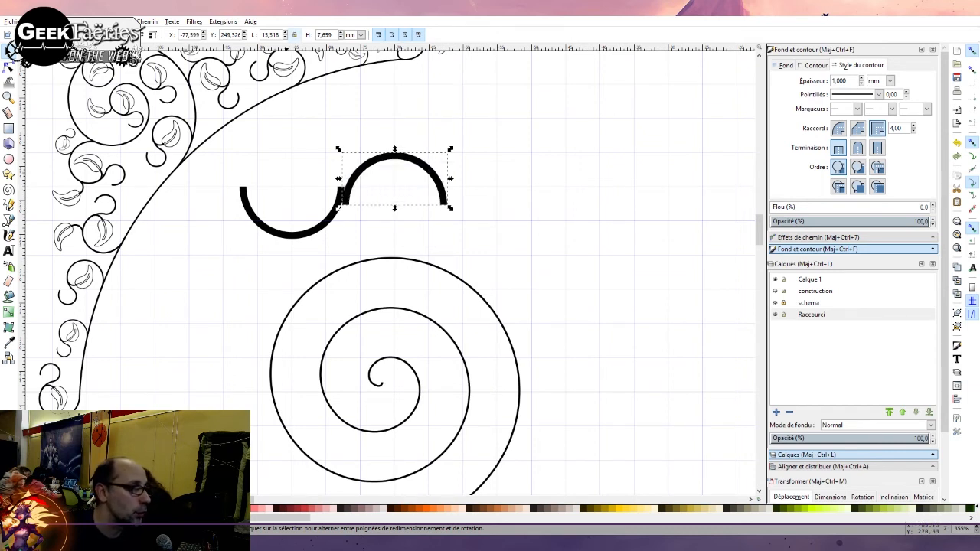
Scale the flipped arc to 50% with its proportions locked
{"action": "left_click", "coordinate": [294, 35]}
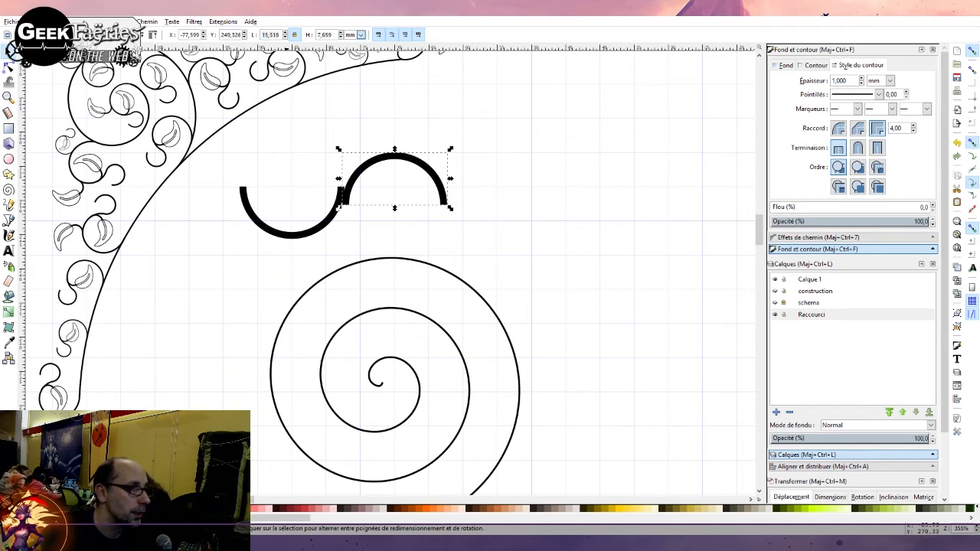
{"action": "scroll", "coordinate": [360, 35], "scroll_direction": "down", "scroll_amount": 3}
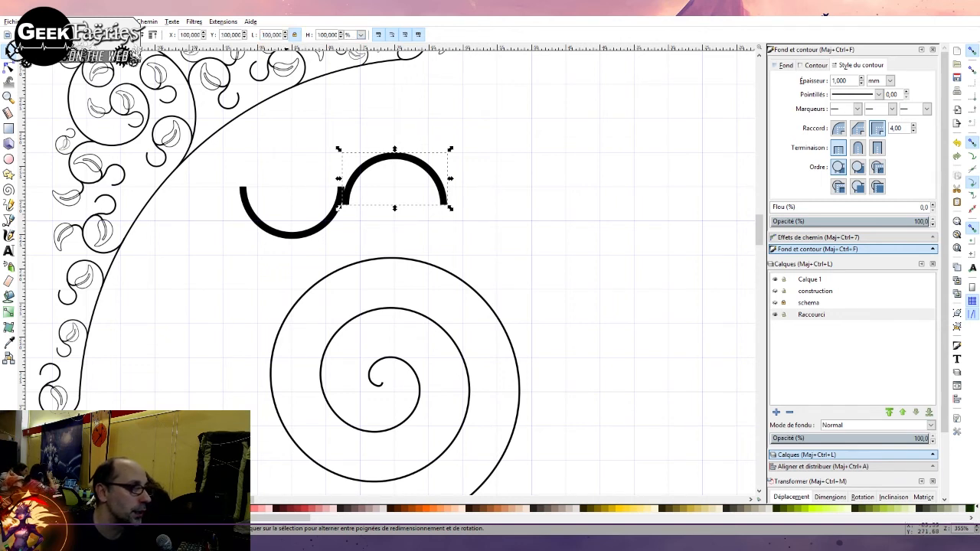
{"action": "double_click", "coordinate": [271, 34]}
{"action": "key", "text": "BackSpace"}
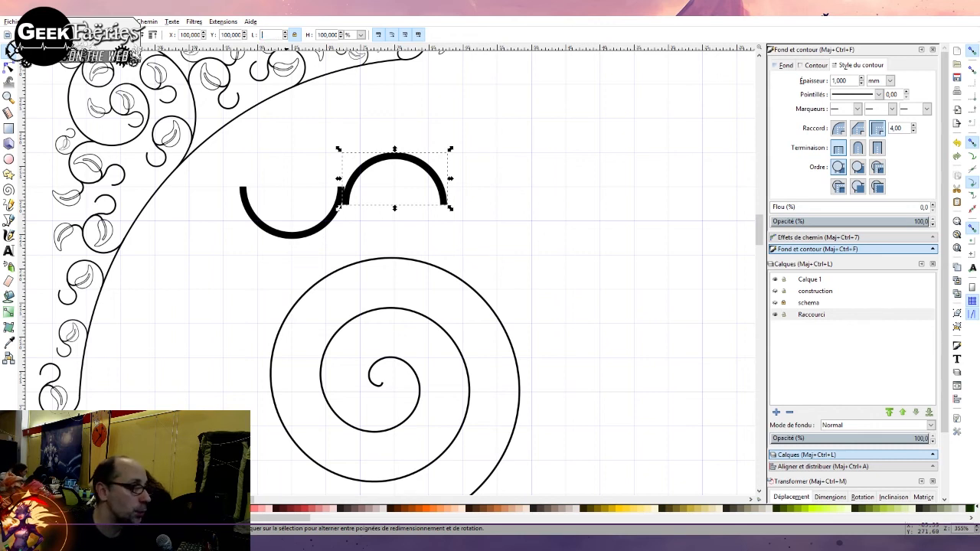
{"action": "type", "text": "50"}
{"action": "key", "text": "Return"}
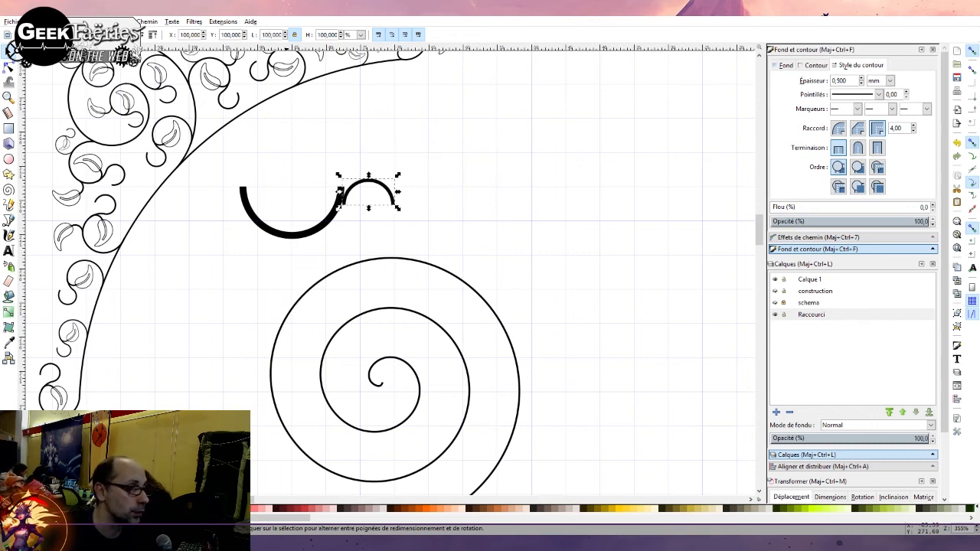
Set the small flipped arc's stroke width to 1 mm to match the large arc
{"action": "left_click", "coordinate": [293, 235]}
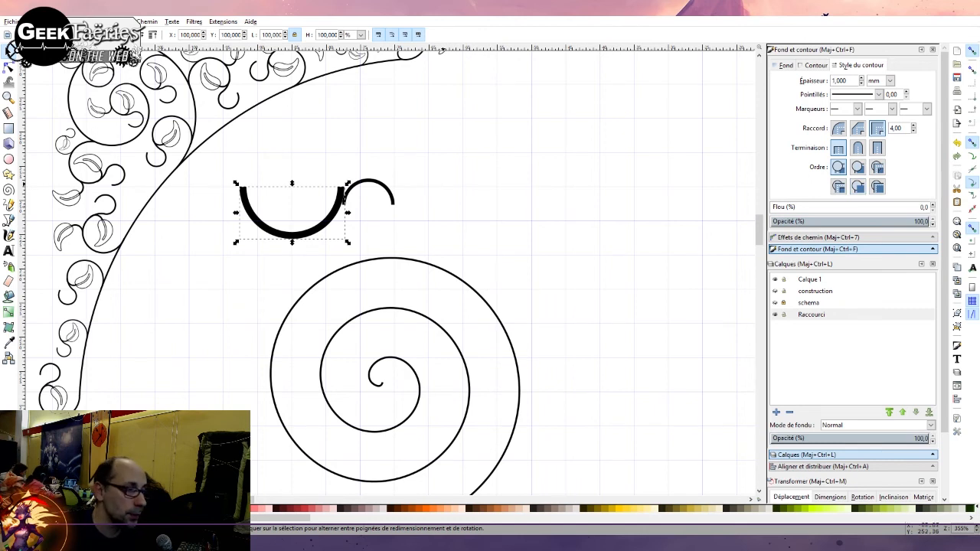
{"action": "left_click", "coordinate": [339, 190]}
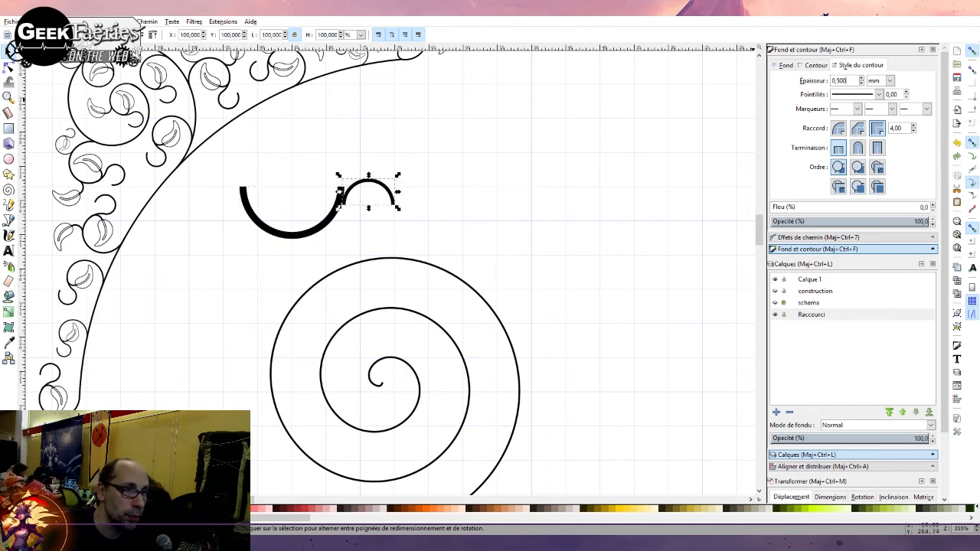
{"action": "double_click", "coordinate": [844, 81]}
{"action": "type", "text": "1"}
{"action": "key", "text": "Return"}
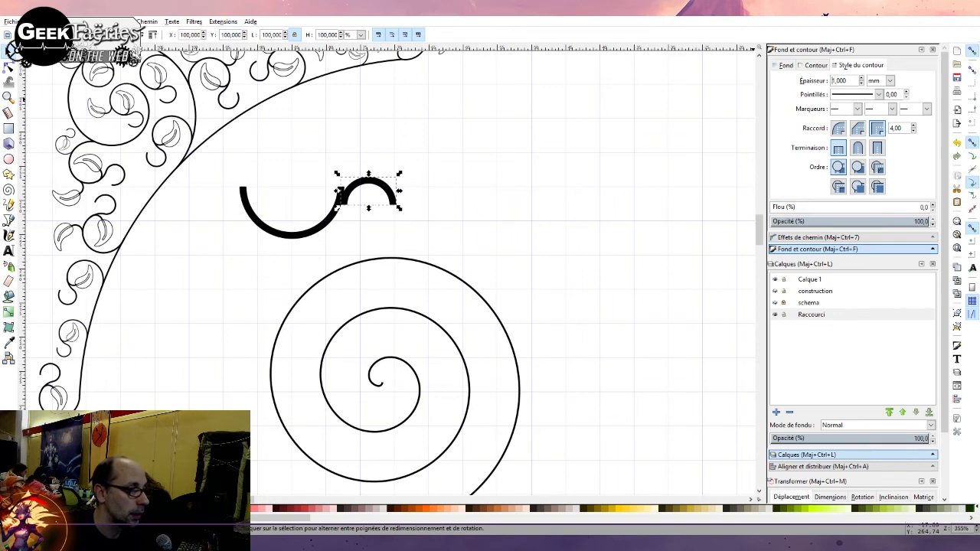
Move the small arc so its end meets the large arc's end exactly, forming a continuous S-shaped curve without a gap
{"action": "left_click_drag", "start_coordinate": [340, 190], "coordinate": [334, 172]}
{"action": "scroll", "coordinate": [353, 187], "scroll_direction": "up", "scroll_amount": 5}
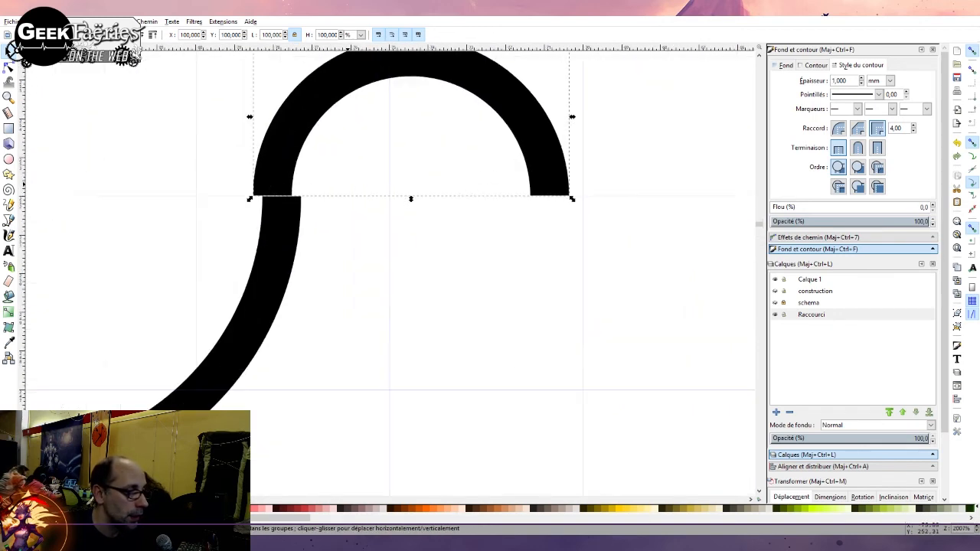
{"action": "scroll", "coordinate": [265, 176], "scroll_direction": "up", "scroll_amount": 5}
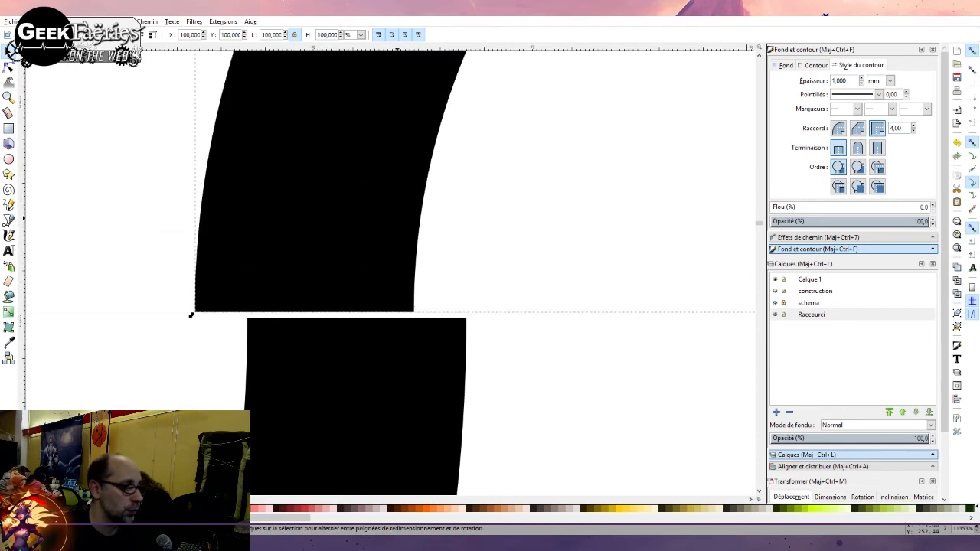
{"action": "scroll", "coordinate": [191, 314], "scroll_direction": "up", "scroll_amount": 2}
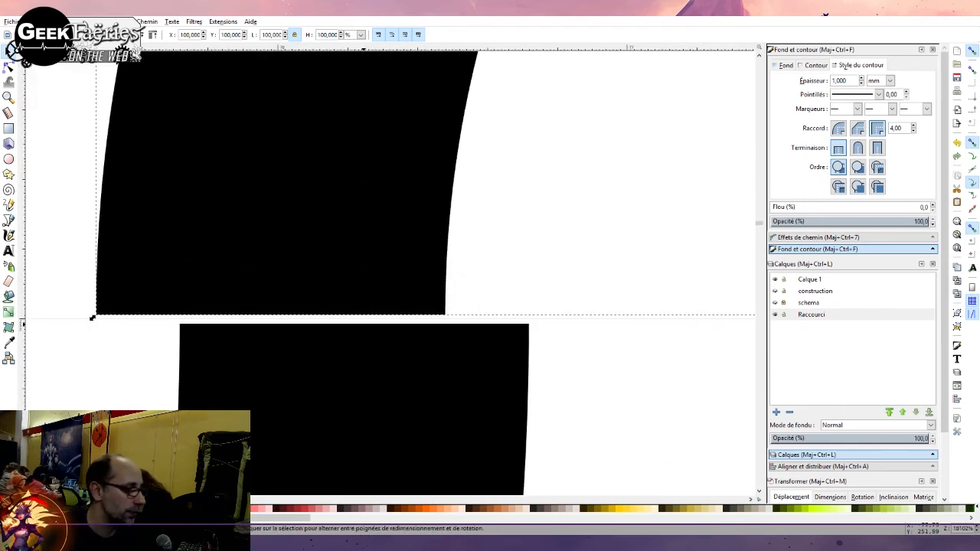
{"action": "left_click_drag", "start_coordinate": [91, 317], "coordinate": [175, 323]}
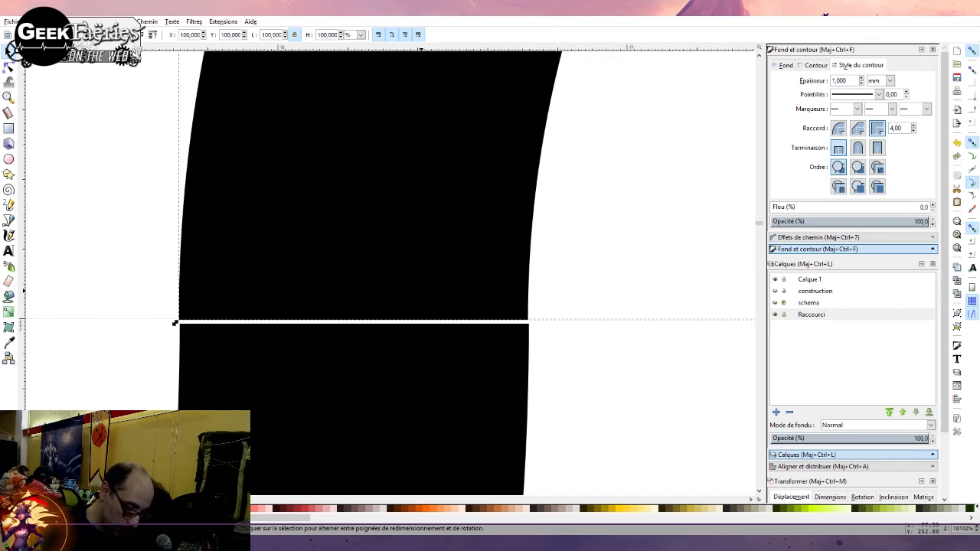
{"action": "left_click_drag", "start_coordinate": [175, 323], "coordinate": [176, 328]}
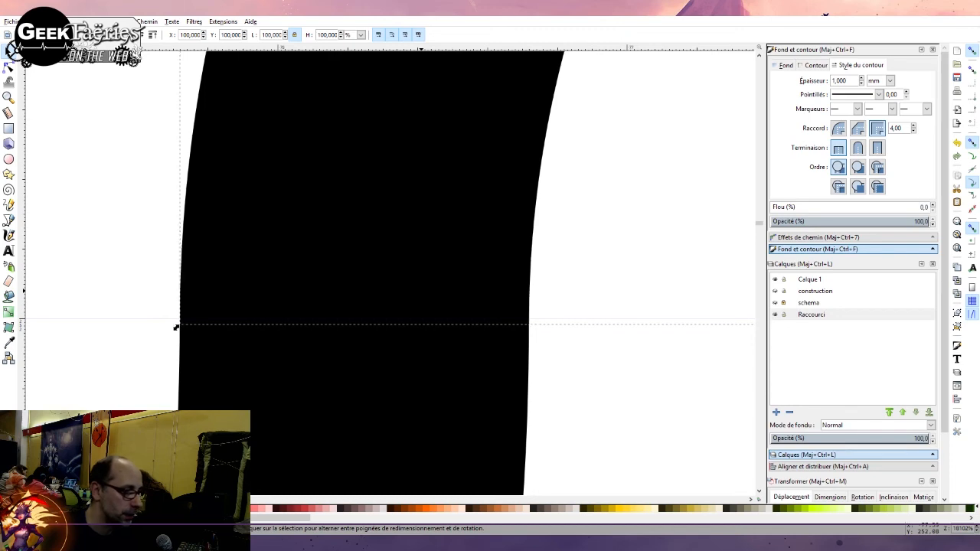
{"action": "left_click", "coordinate": [578, 345]}
{"action": "scroll", "coordinate": [578, 345], "scroll_direction": "down", "scroll_amount": 12}
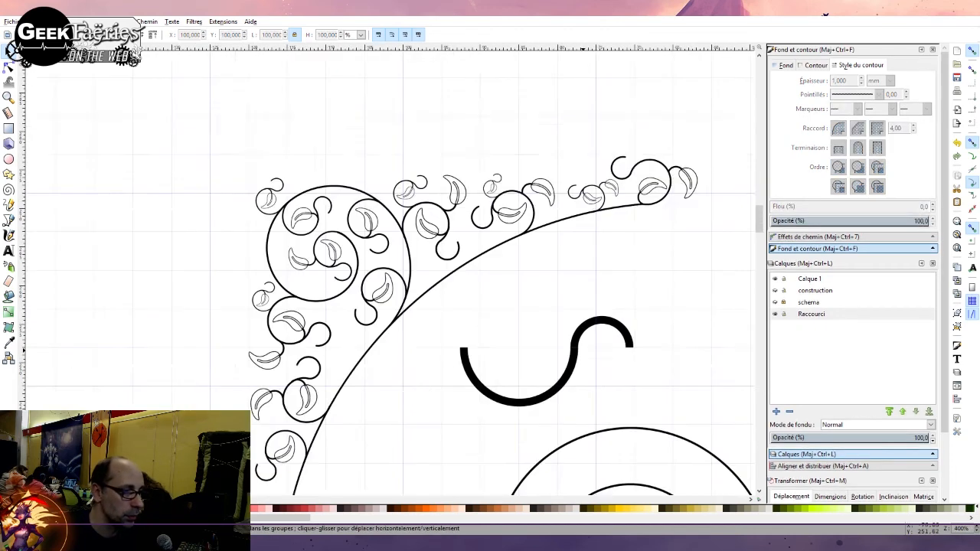
{"action": "scroll", "coordinate": [598, 357], "scroll_direction": "up", "scroll_amount": 1}
{"action": "scroll", "coordinate": [598, 358], "scroll_direction": "up", "scroll_amount": 5}
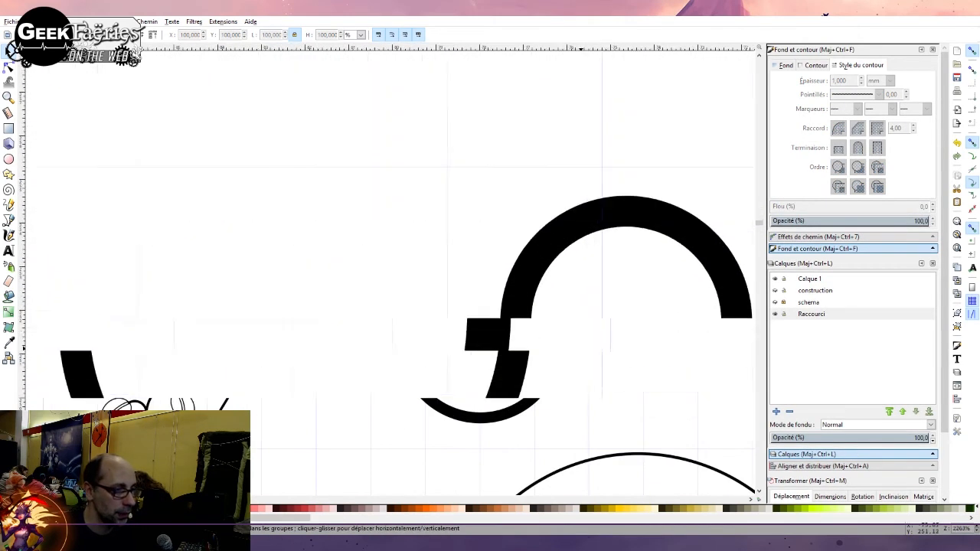
{"action": "scroll", "coordinate": [571, 340], "scroll_direction": "down", "scroll_amount": 6}
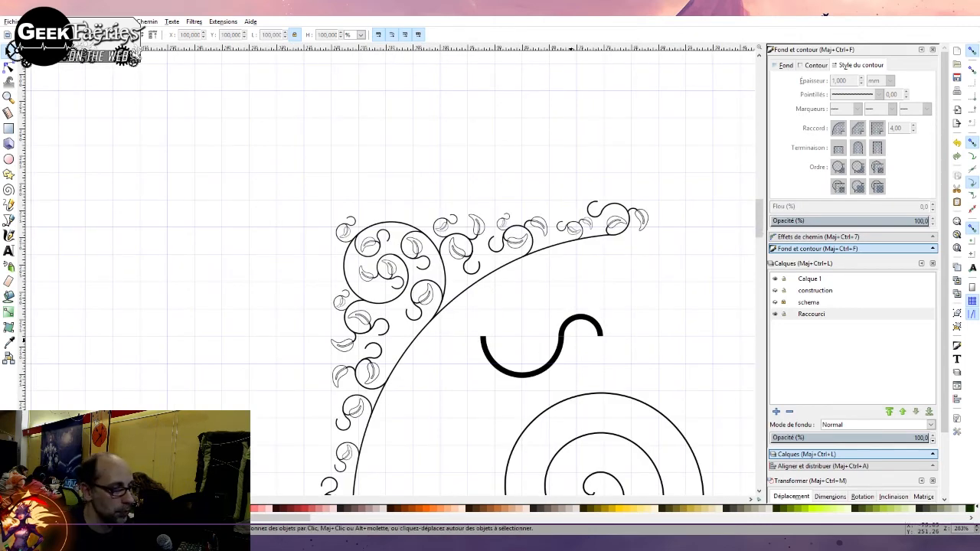
{"action": "scroll", "coordinate": [571, 340], "scroll_direction": "right", "scroll_amount": 8}
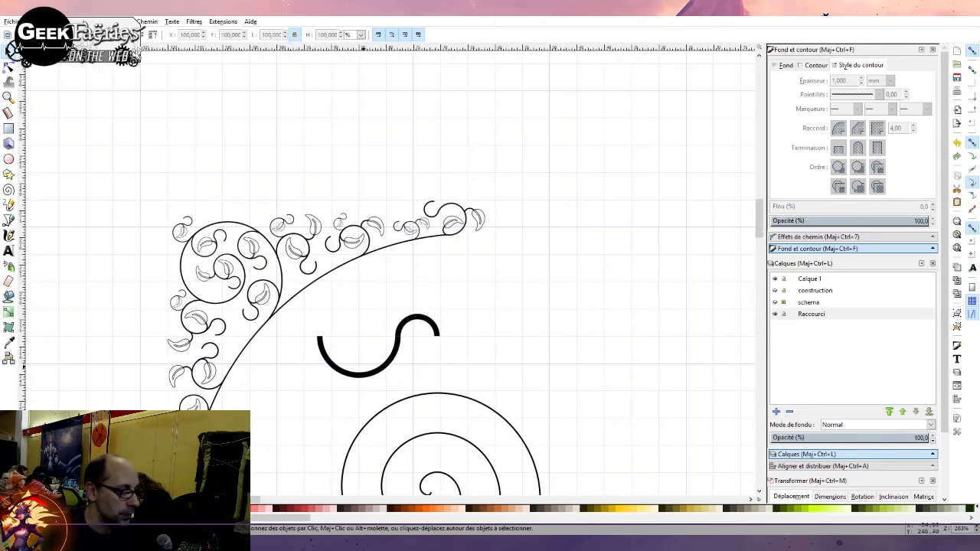
{"action": "left_click", "coordinate": [393, 354]}
{"action": "left_click", "coordinate": [405, 321], "text": "shift"}
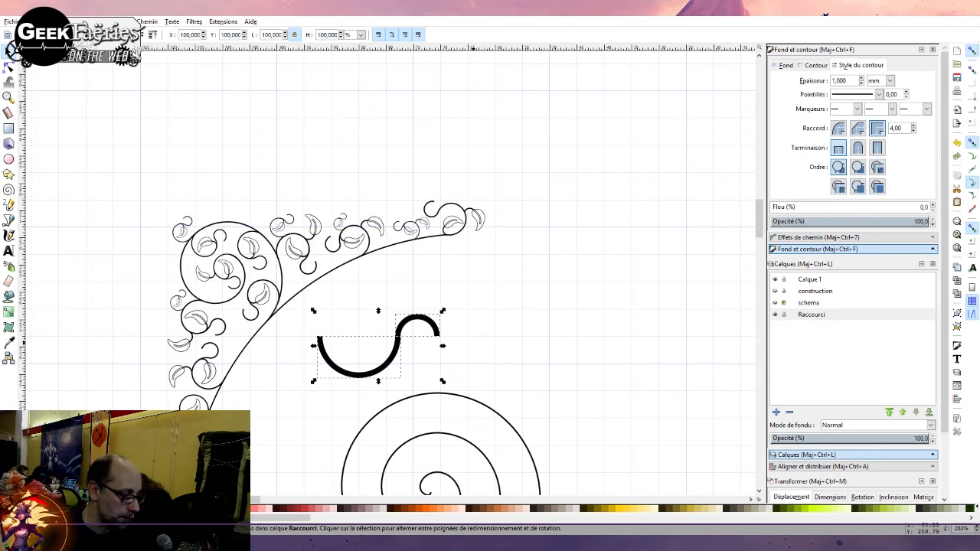
{"action": "key", "text": "Escape"}
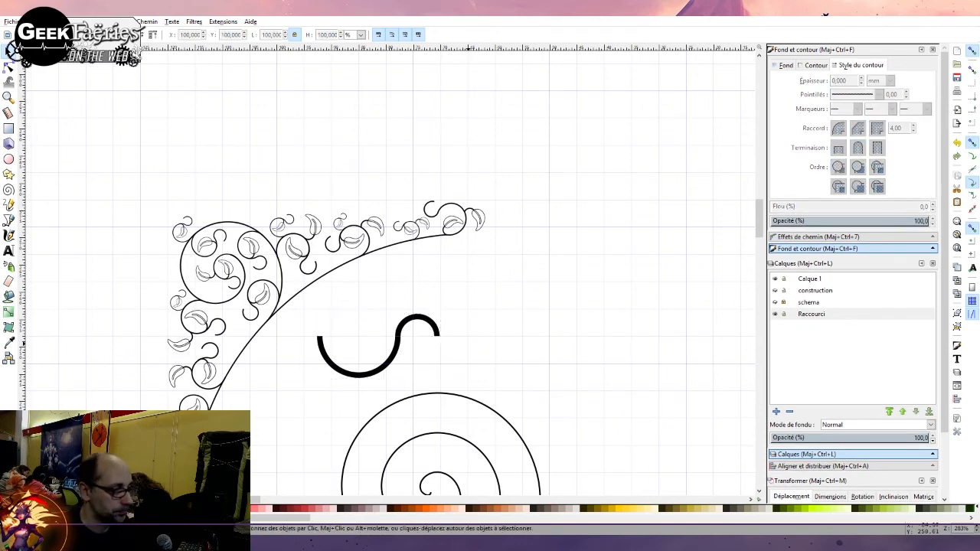
Paste a copy of the leafy corner ornament, flip it horizontally and place it at the Vigueur gear's upper-right rim
{"action": "scroll", "coordinate": [416, 364], "scroll_direction": "down", "scroll_amount": 4}
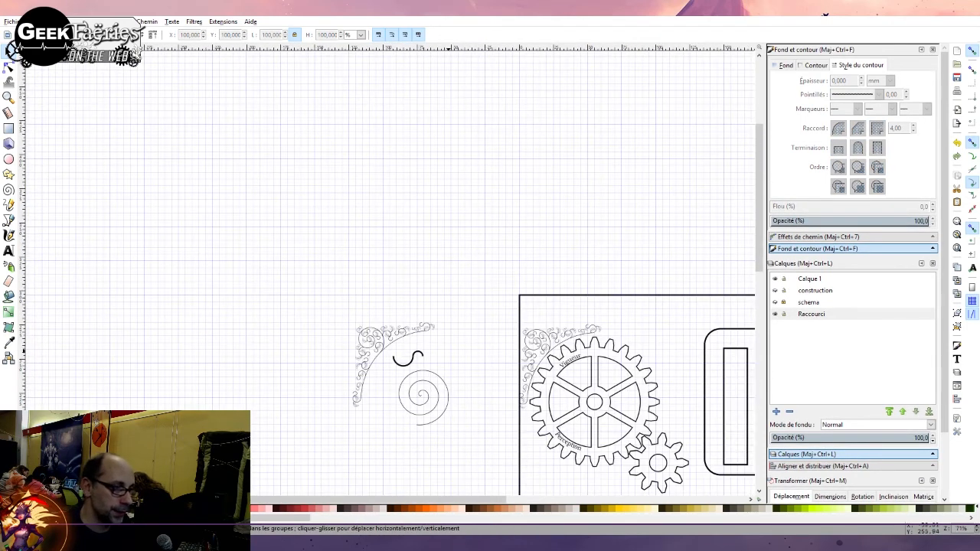
{"action": "scroll", "coordinate": [448, 348], "scroll_direction": "up", "scroll_amount": 4}
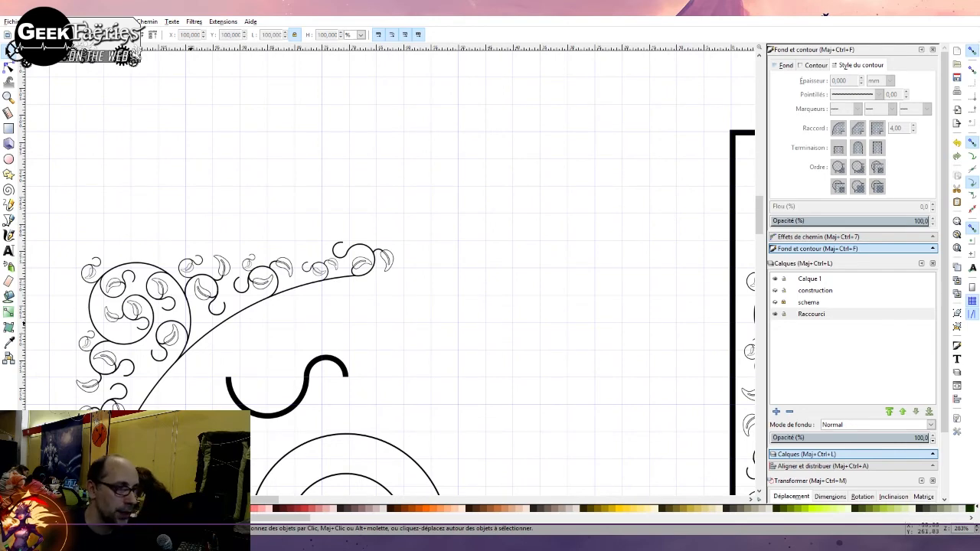
{"action": "scroll", "coordinate": [430, 311], "scroll_direction": "right", "scroll_amount": 20}
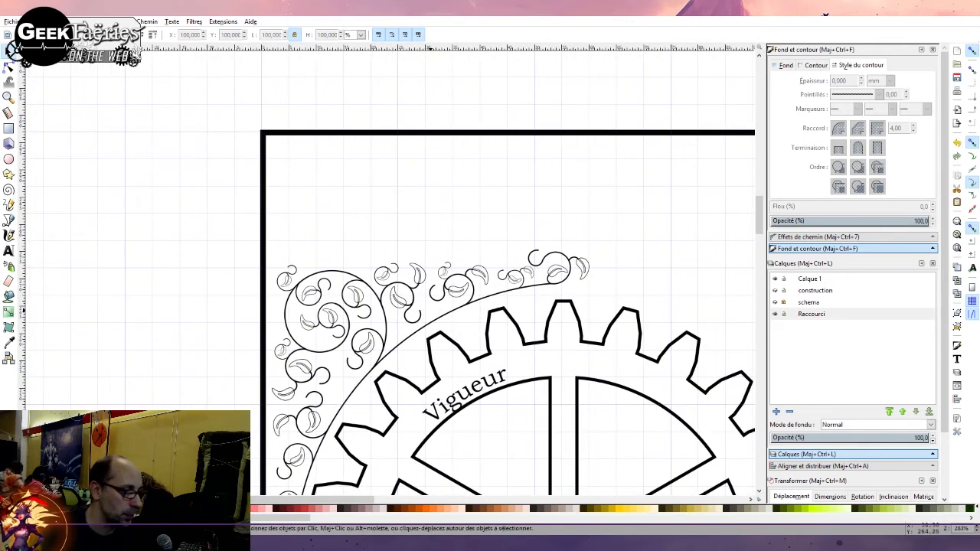
{"action": "left_click", "coordinate": [429, 321]}
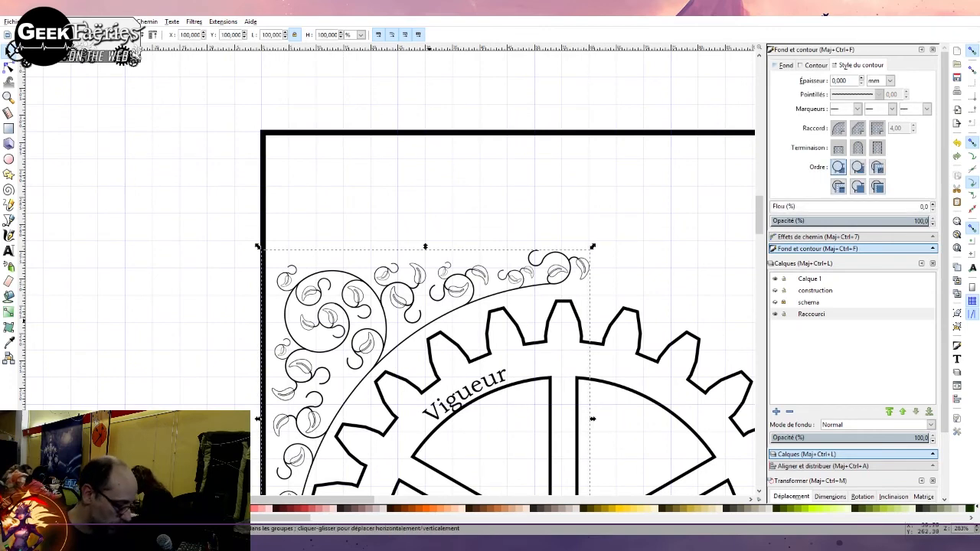
{"action": "scroll", "coordinate": [391, 306], "scroll_direction": "right", "scroll_amount": 13}
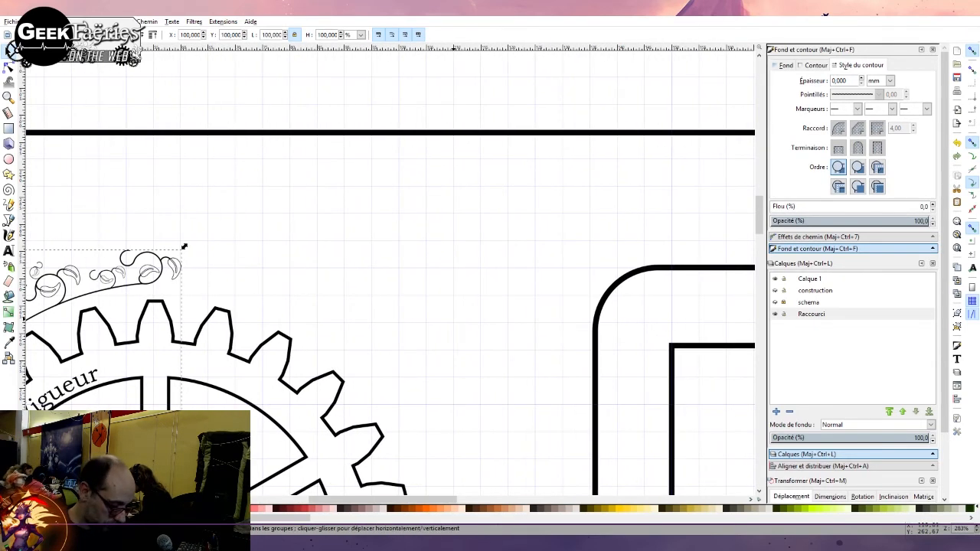
{"action": "key", "text": "ctrl+v"}
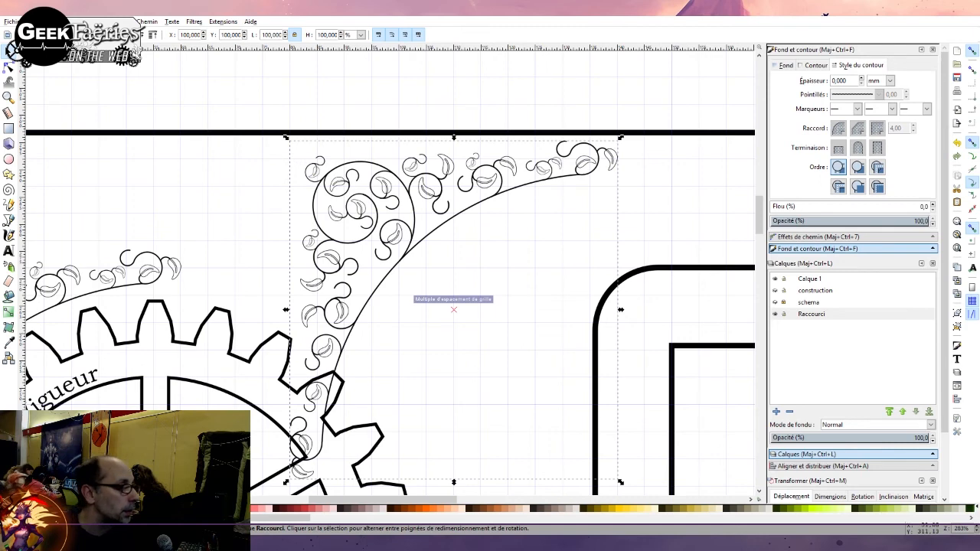
{"action": "key", "text": "h"}
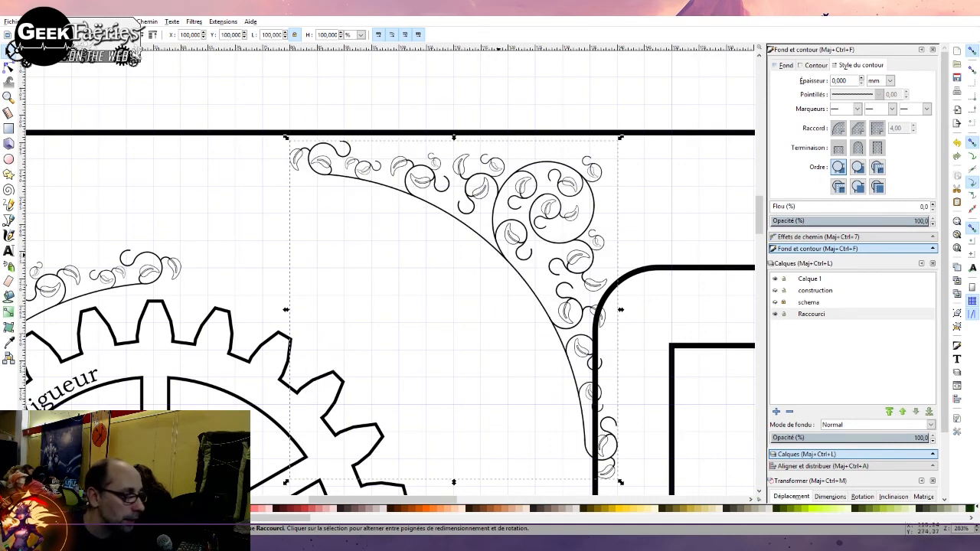
{"action": "left_click_drag", "start_coordinate": [498, 255], "coordinate": [375, 381]}
{"action": "scroll", "coordinate": [379, 353], "scroll_direction": "down", "scroll_amount": 3}
{"action": "scroll", "coordinate": [389, 367], "scroll_direction": "up", "scroll_amount": 2}
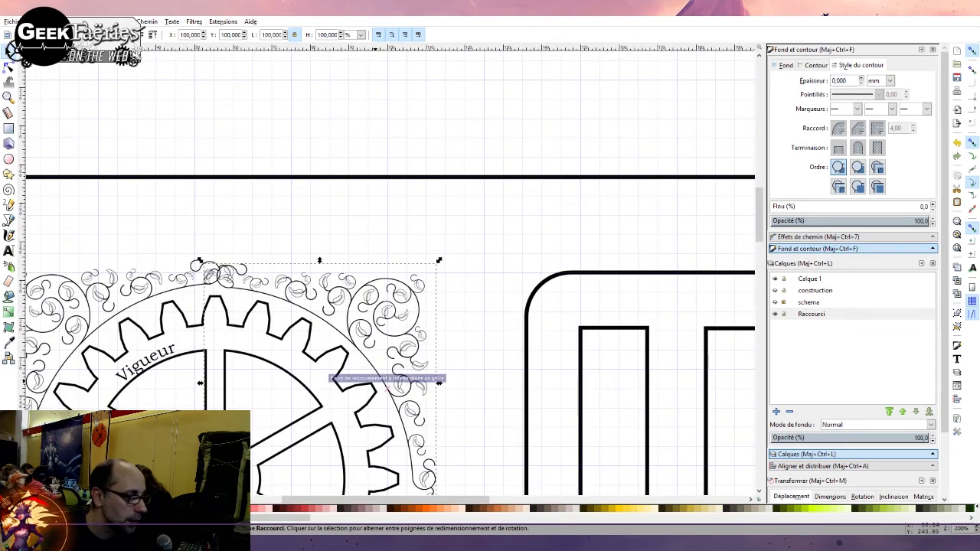
{"action": "scroll", "coordinate": [380, 415], "scroll_direction": "up", "scroll_amount": 1}
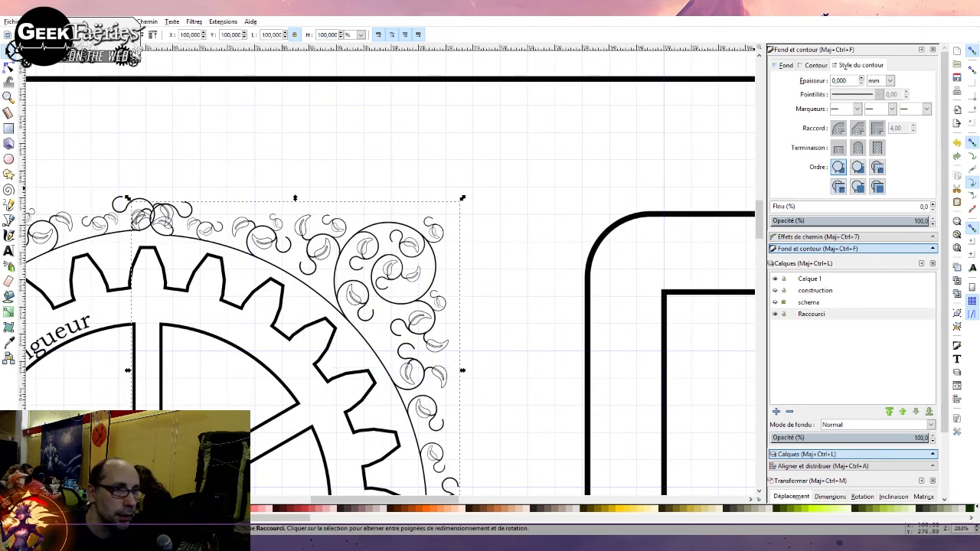
Turn off snapping and shift the mirrored ornament slightly so its end mirrors the original's end above the gear's top tooth
{"action": "left_click", "coordinate": [972, 51]}
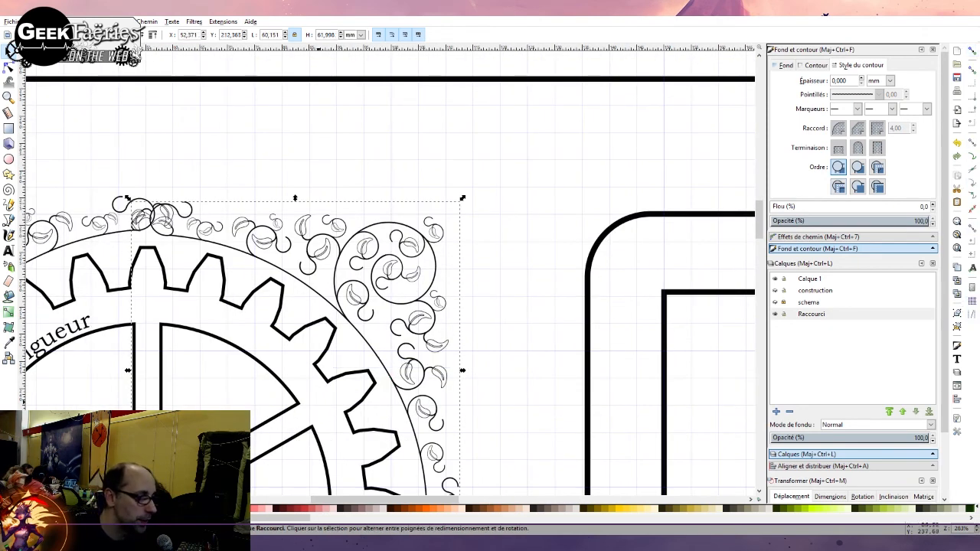
{"action": "left_click_drag", "start_coordinate": [371, 348], "coordinate": [363, 345]}
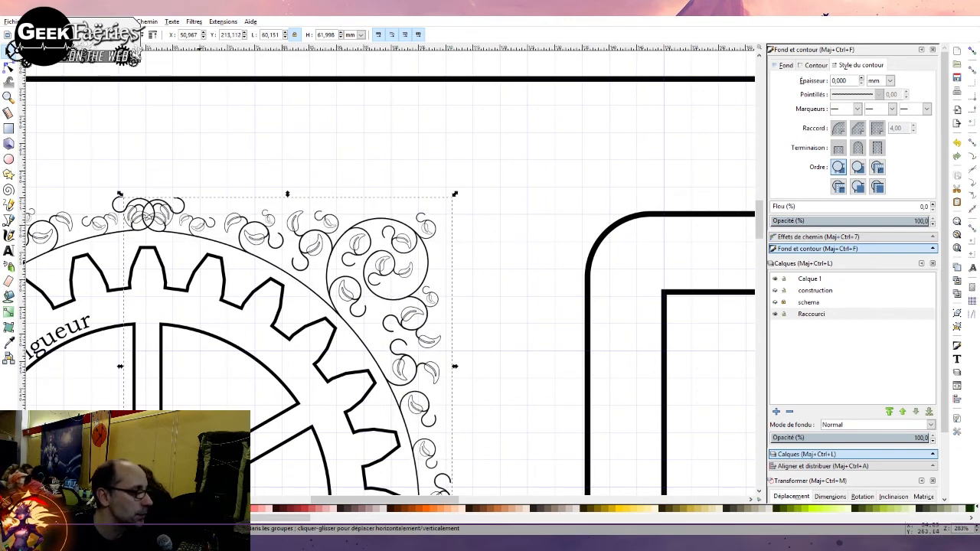
{"action": "scroll", "coordinate": [140, 259], "scroll_direction": "down", "scroll_amount": 2}
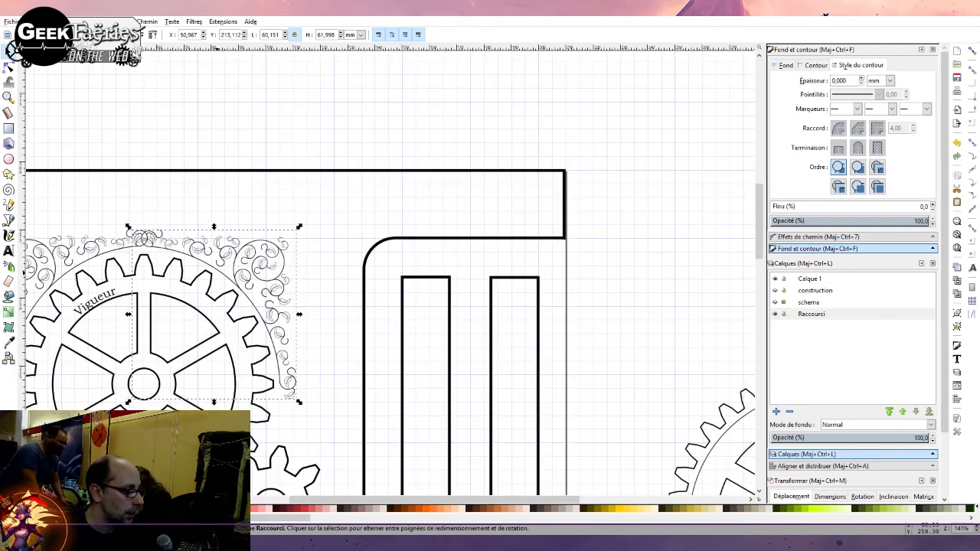
{"action": "scroll", "coordinate": [127, 250], "scroll_direction": "up", "scroll_amount": 4}
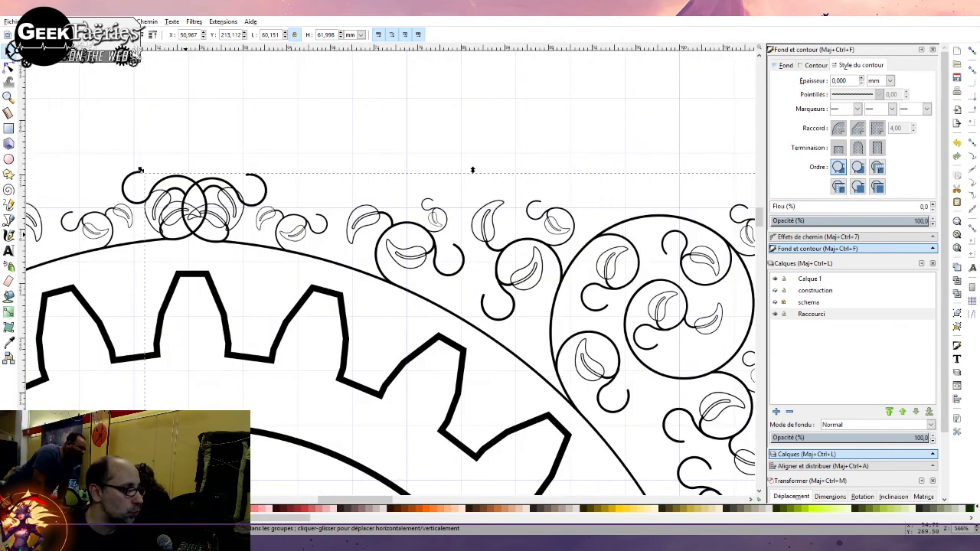
{"action": "scroll", "coordinate": [190, 245], "scroll_direction": "down", "scroll_amount": 5}
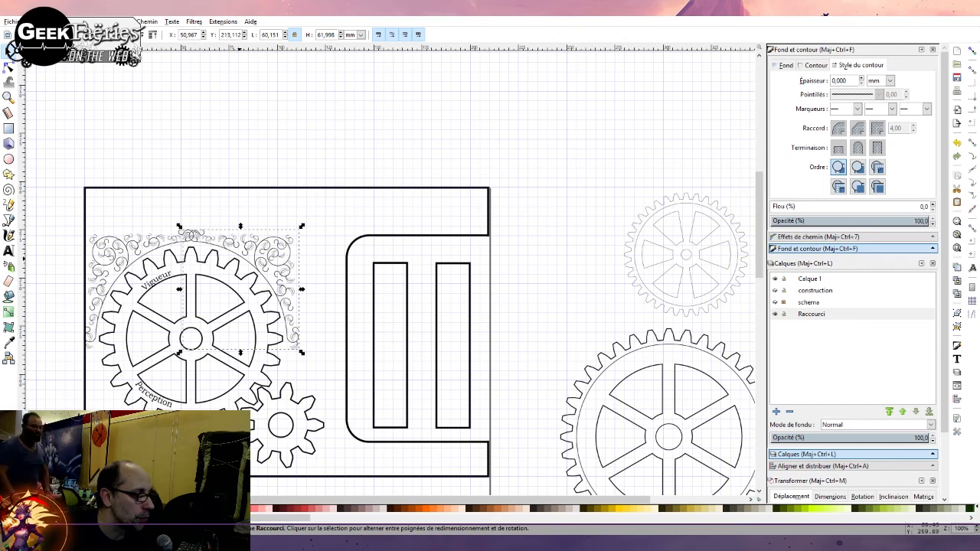
{"action": "left_click_drag", "start_coordinate": [261, 263], "coordinate": [286, 250]}
{"action": "left_click", "coordinate": [267, 279]}
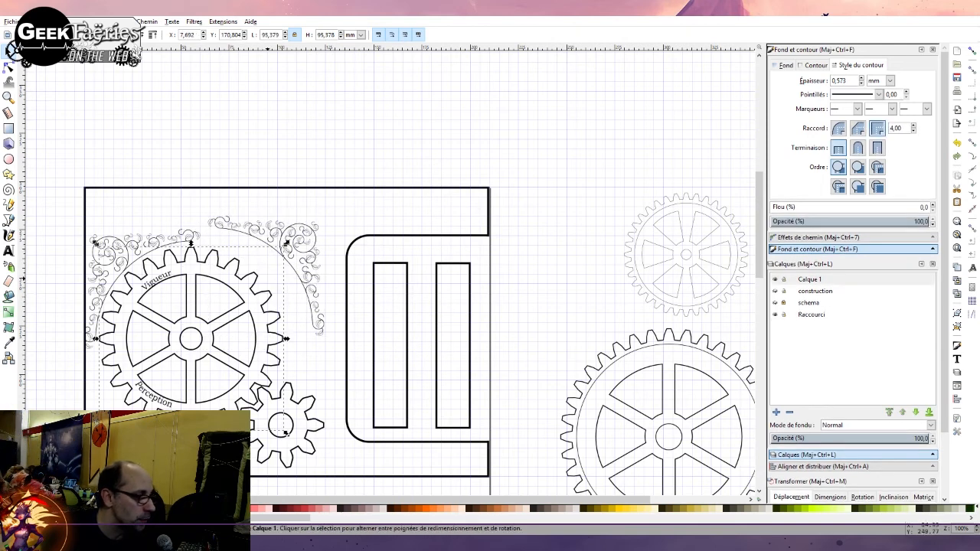
{"action": "left_click_drag", "start_coordinate": [284, 431], "coordinate": [292, 437]}
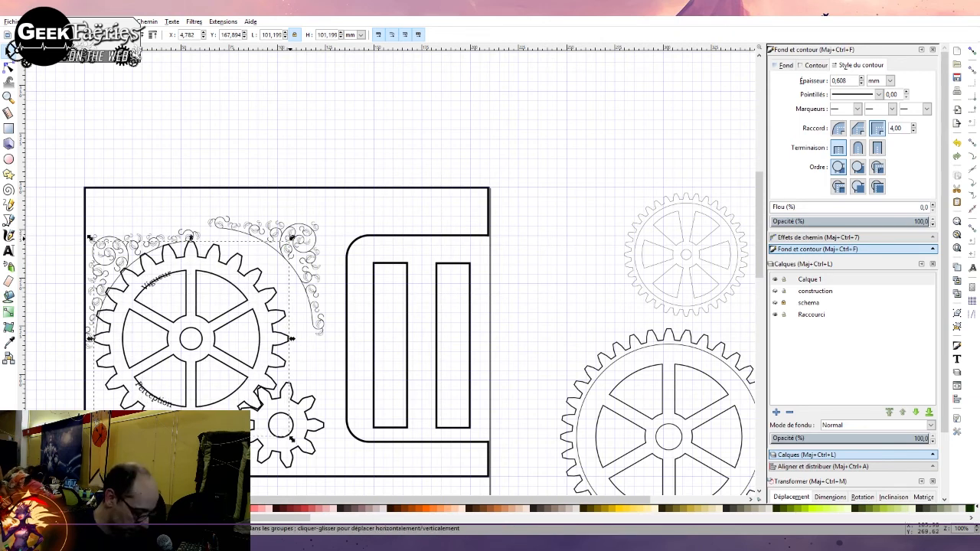
{"action": "key", "text": "ctrl+z"}
{"action": "key", "text": "Escape"}
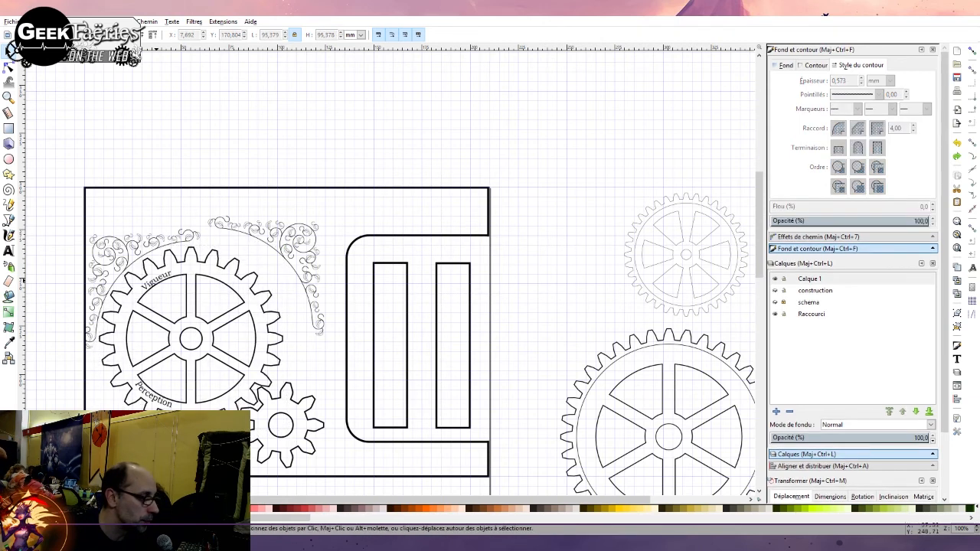
Convert the Vigueur and Perception labels to paths and group them with the large gear
{"action": "left_click", "coordinate": [156, 281]}
{"action": "left_click", "coordinate": [164, 403], "text": "shift"}
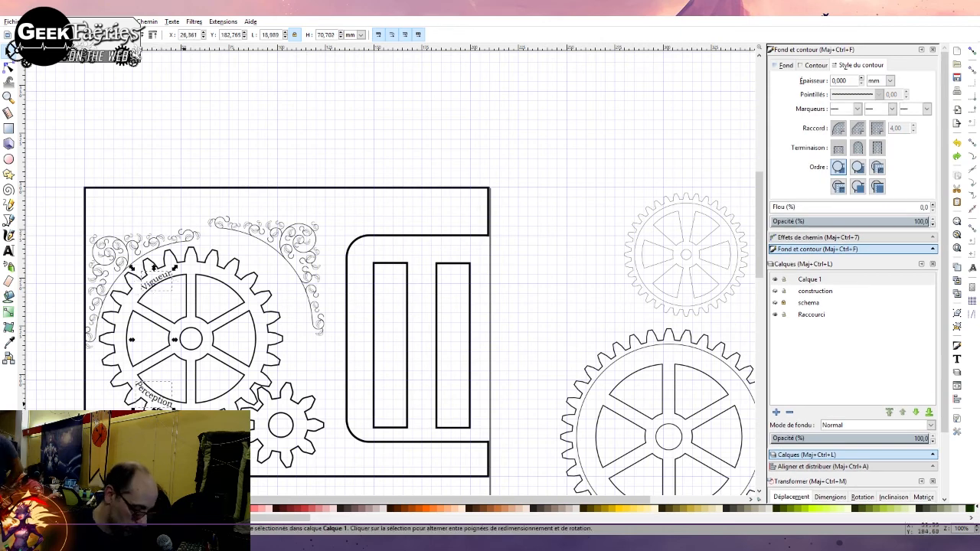
{"action": "key", "text": "ctrl+shift+c"}
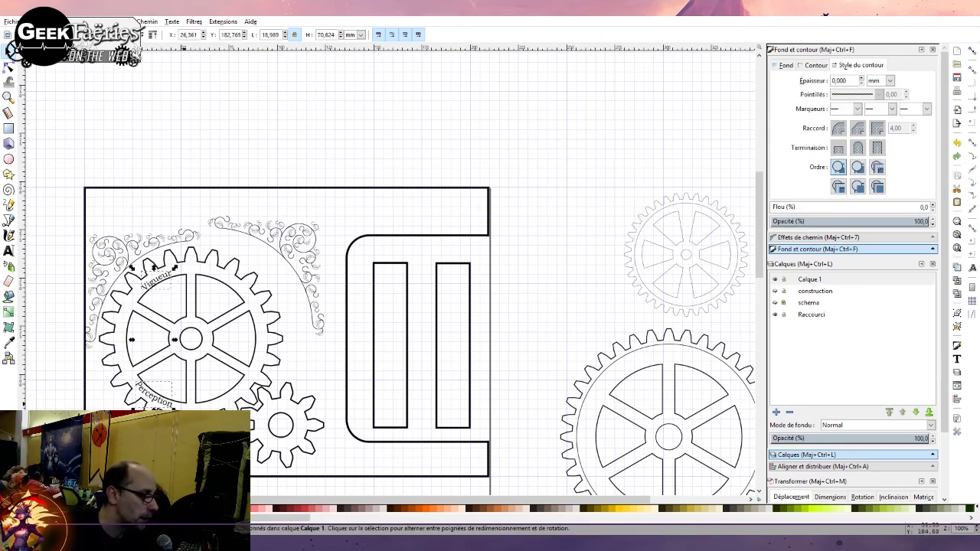
{"action": "left_click", "coordinate": [186, 400], "text": "shift"}
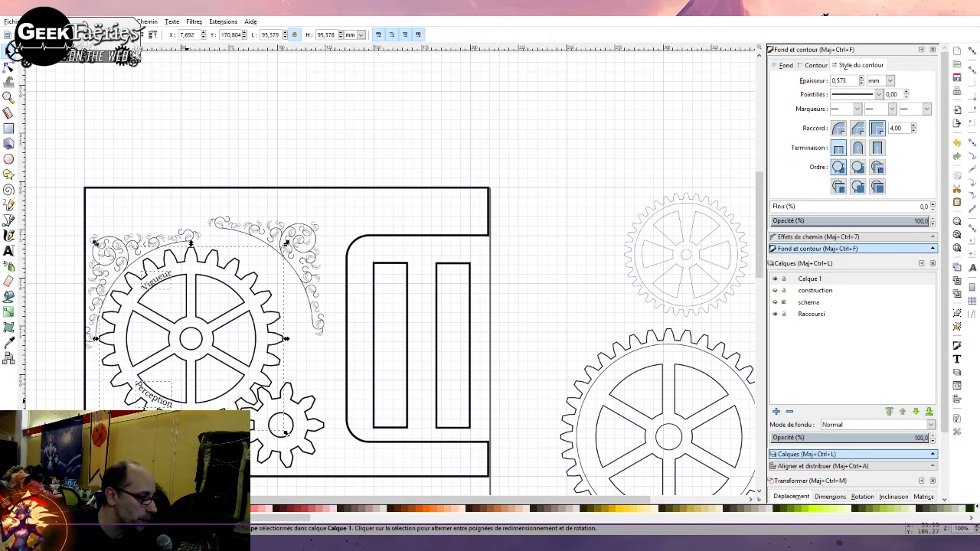
{"action": "key", "text": "ctrl+g"}
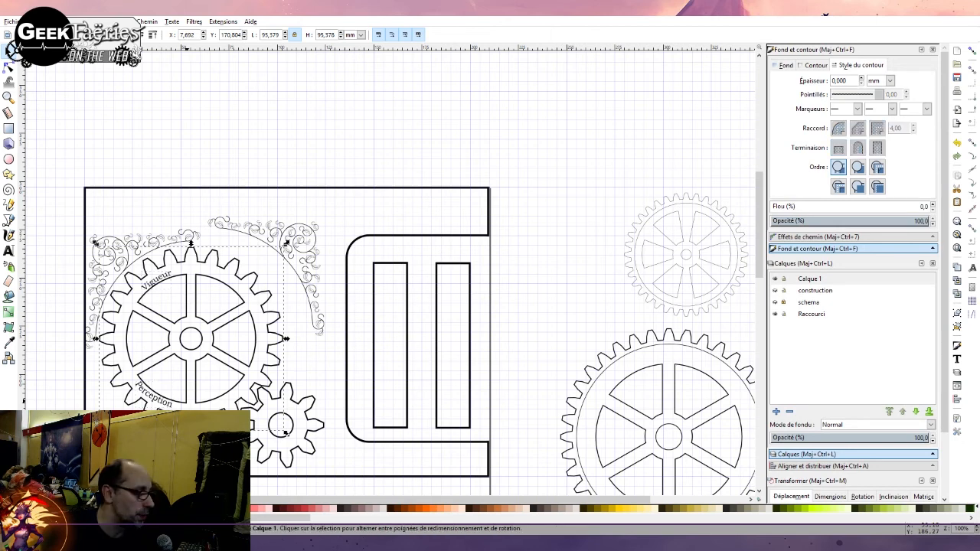
Scale the grouped gear up to about 104 mm across and reposition both upper corner ornaments around its rim
{"action": "left_click_drag", "start_coordinate": [286, 243], "coordinate": [290, 264]}
{"action": "left_click", "coordinate": [325, 234]}
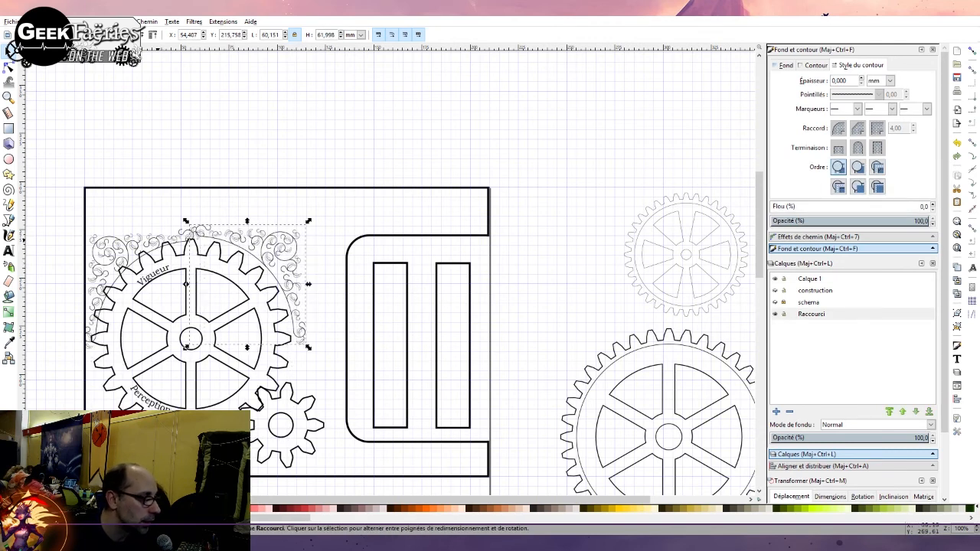
{"action": "left_click_drag", "start_coordinate": [157, 239], "coordinate": [151, 235]}
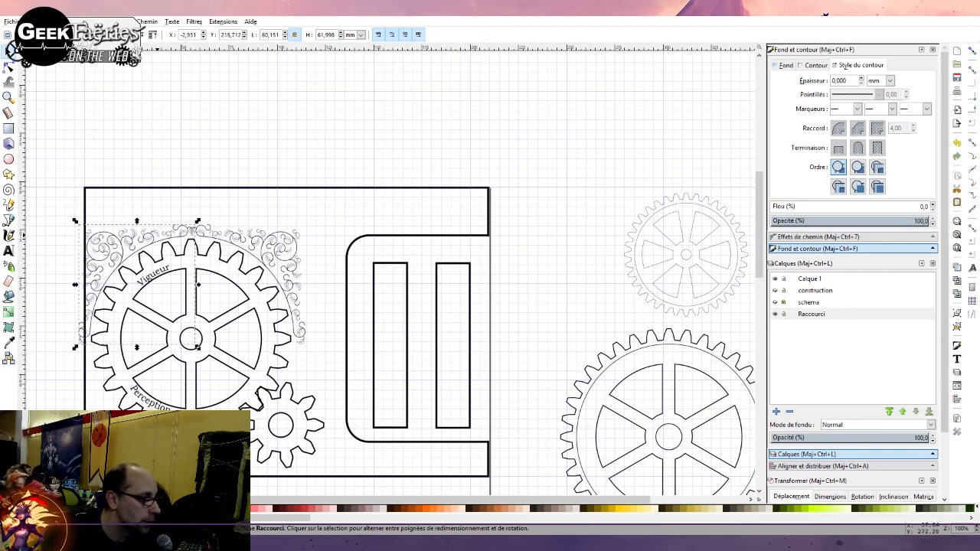
{"action": "scroll", "coordinate": [188, 231], "scroll_direction": "up", "scroll_amount": 5}
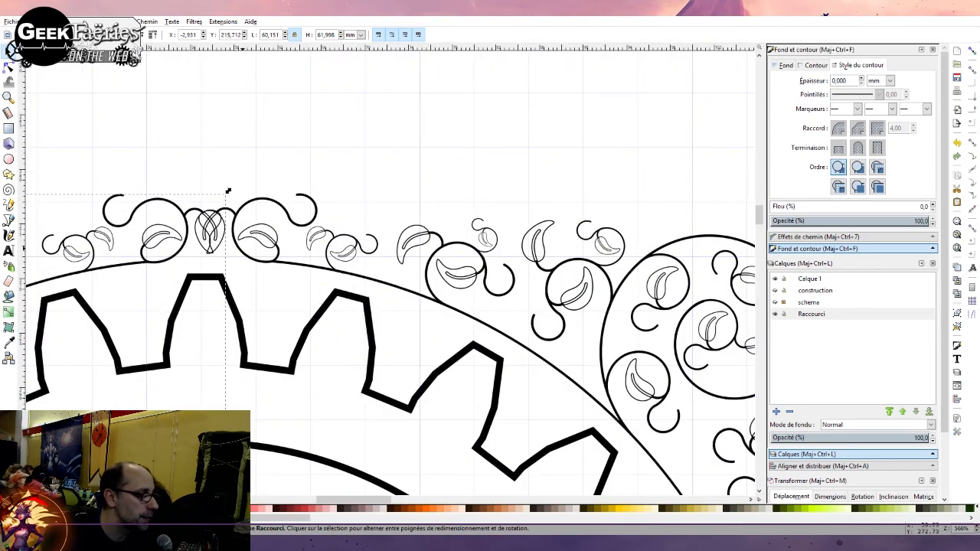
{"action": "scroll", "coordinate": [227, 190], "scroll_direction": "down", "scroll_amount": 5}
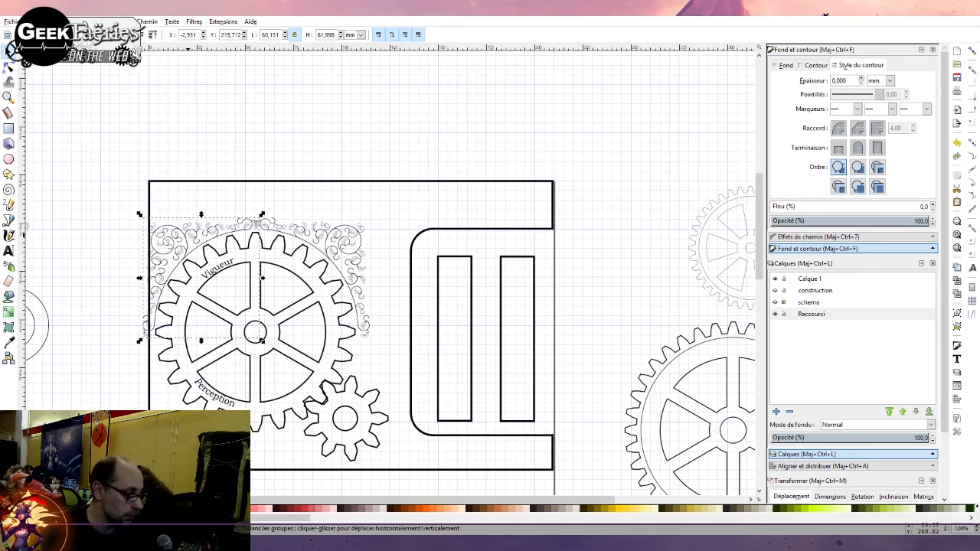
Duplicate the upper-left corner ornament, flip the copy vertically and fit it against the gear's lower-left rim
{"action": "key", "text": "ctrl+c"}
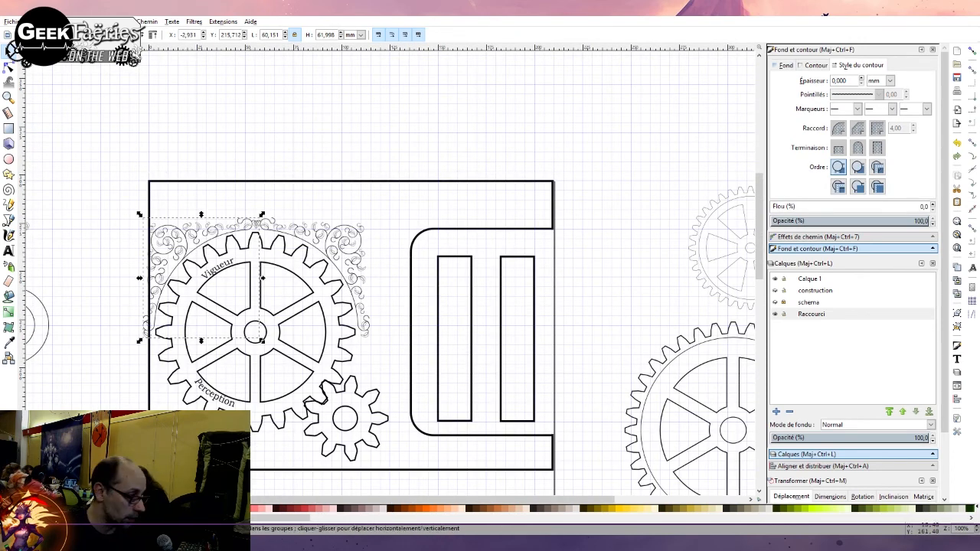
{"action": "key", "text": "ctrl+v"}
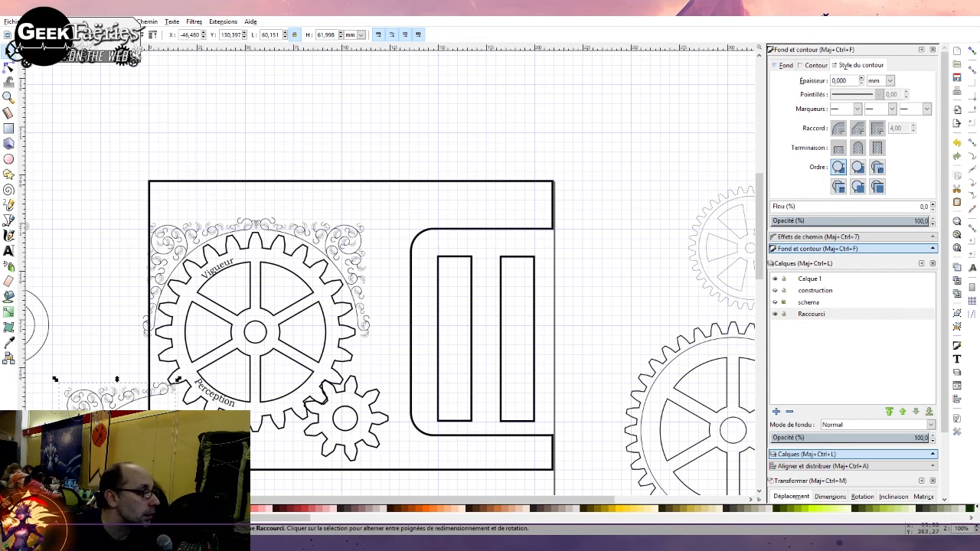
{"action": "key", "text": "v"}
{"action": "left_click_drag", "start_coordinate": [65, 395], "coordinate": [154, 342]}
{"action": "scroll", "coordinate": [184, 424], "scroll_direction": "up", "scroll_amount": 2}
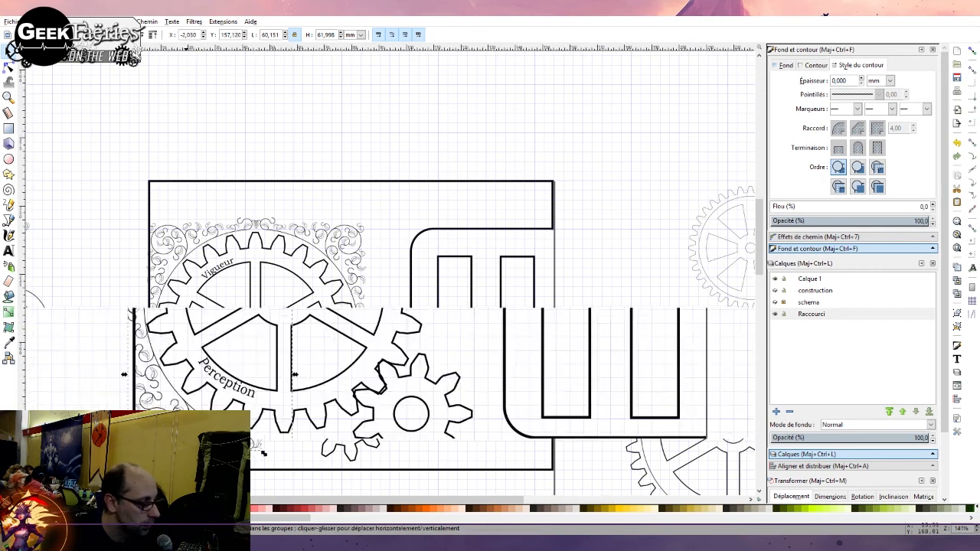
{"action": "left_click", "coordinate": [266, 411]}
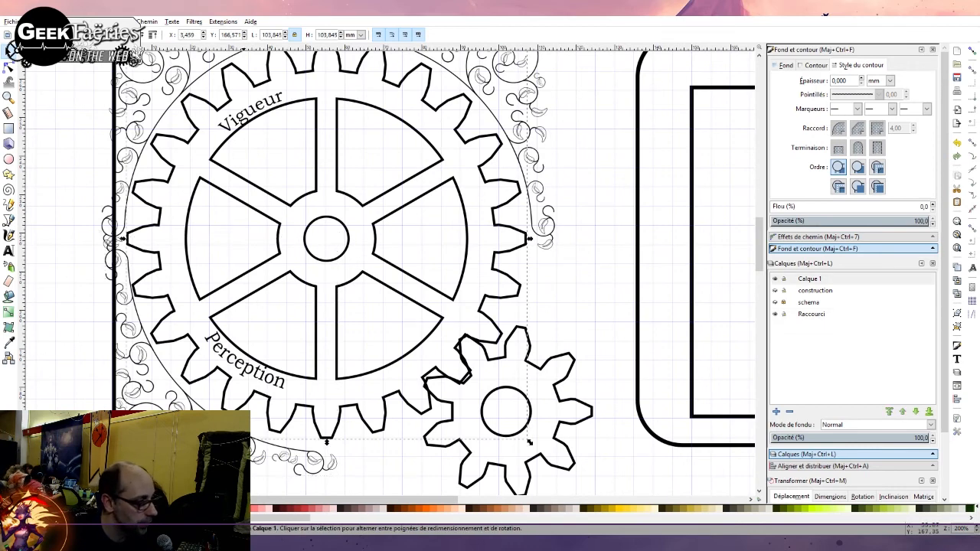
{"action": "left_click", "coordinate": [251, 455]}
{"action": "left_click_drag", "start_coordinate": [250, 454], "coordinate": [249, 448]}
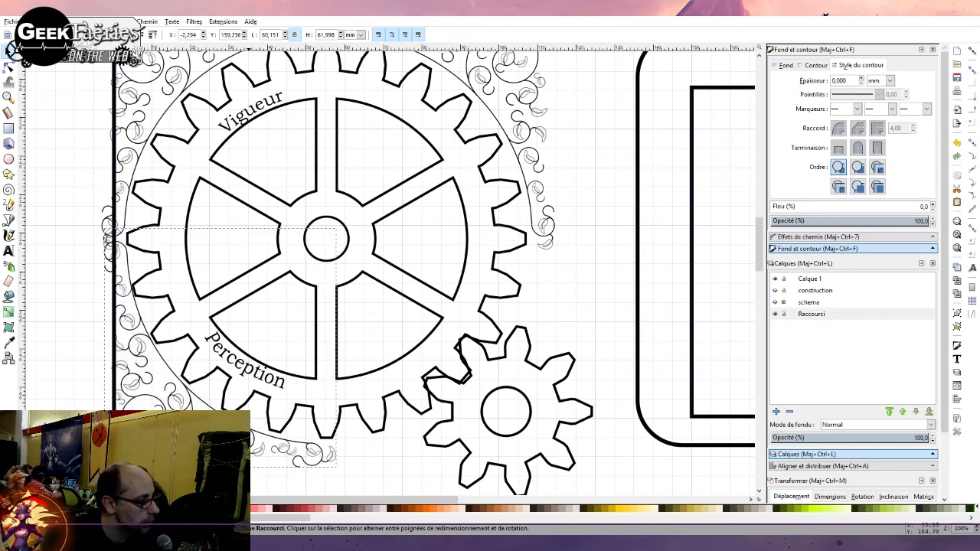
{"action": "key", "text": "Escape"}
{"action": "scroll", "coordinate": [180, 384], "scroll_direction": "down", "scroll_amount": 3}
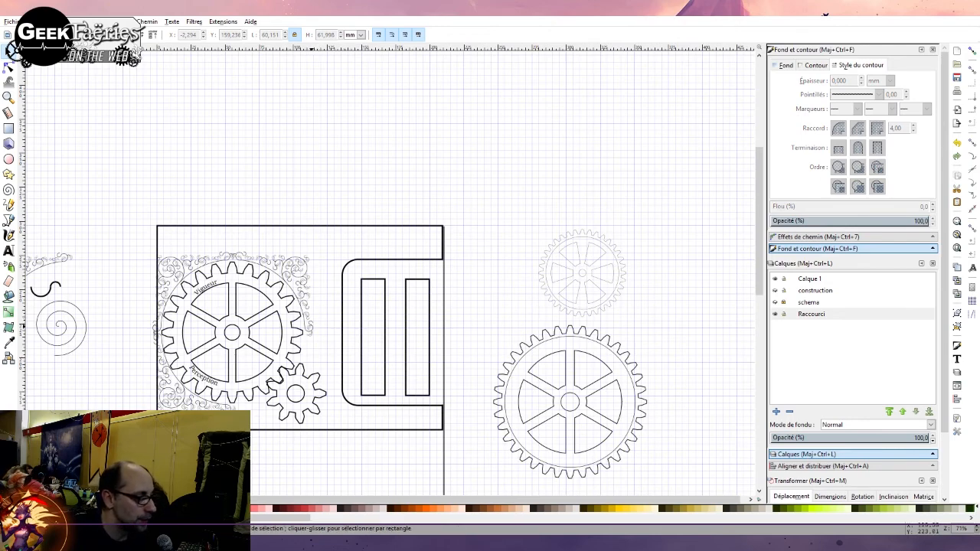
{"action": "scroll", "coordinate": [333, 326], "scroll_direction": "right", "scroll_amount": 8}
{"action": "scroll", "coordinate": [333, 325], "scroll_direction": "left", "scroll_amount": 3}
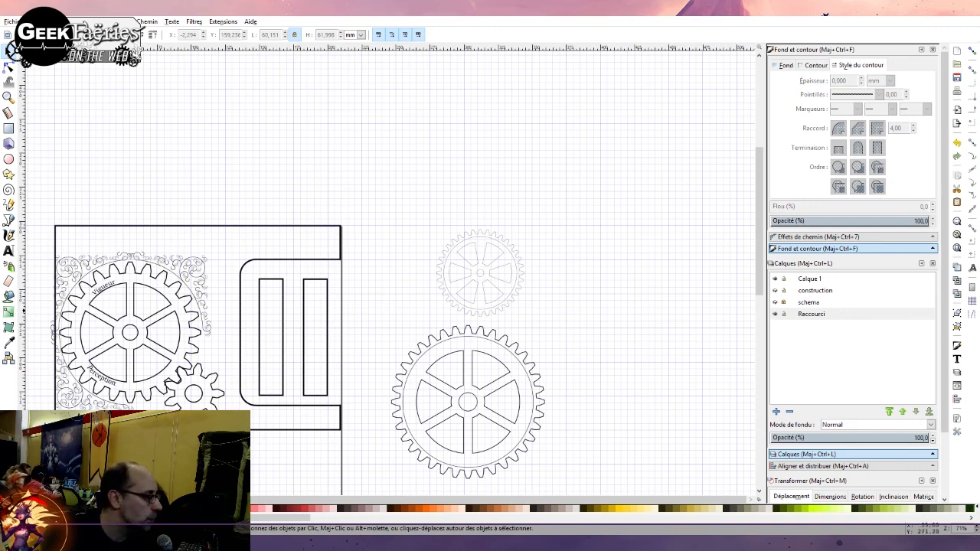
{"action": "scroll", "coordinate": [333, 326], "scroll_direction": "left", "scroll_amount": 5}
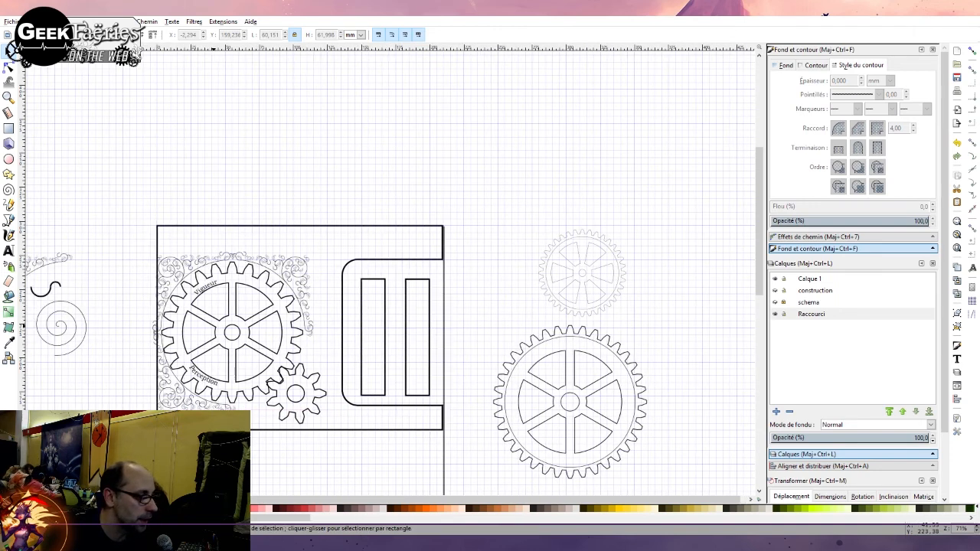
{"action": "scroll", "coordinate": [333, 325], "scroll_direction": "right", "scroll_amount": 6}
{"action": "scroll", "coordinate": [333, 325], "scroll_direction": "left", "scroll_amount": 6}
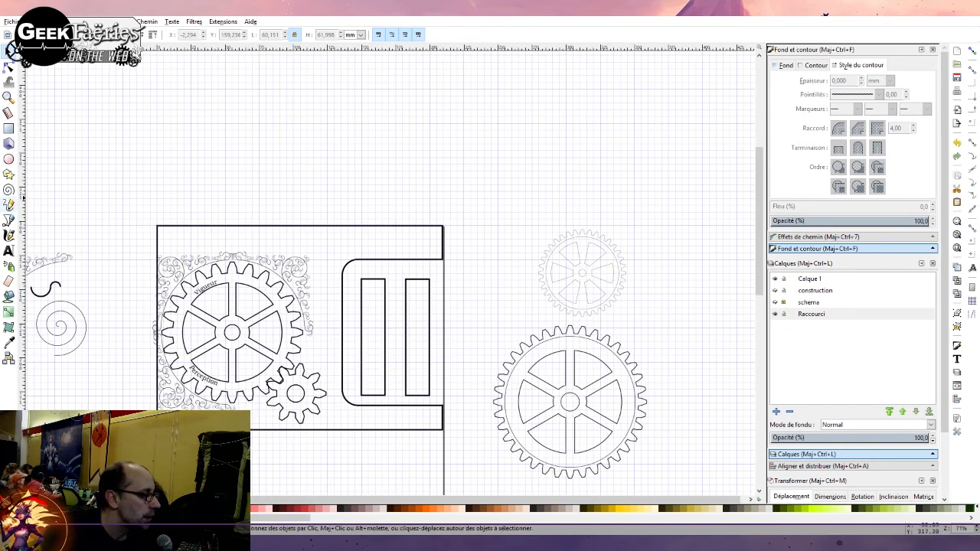
{"action": "left_click", "coordinate": [236, 314]}
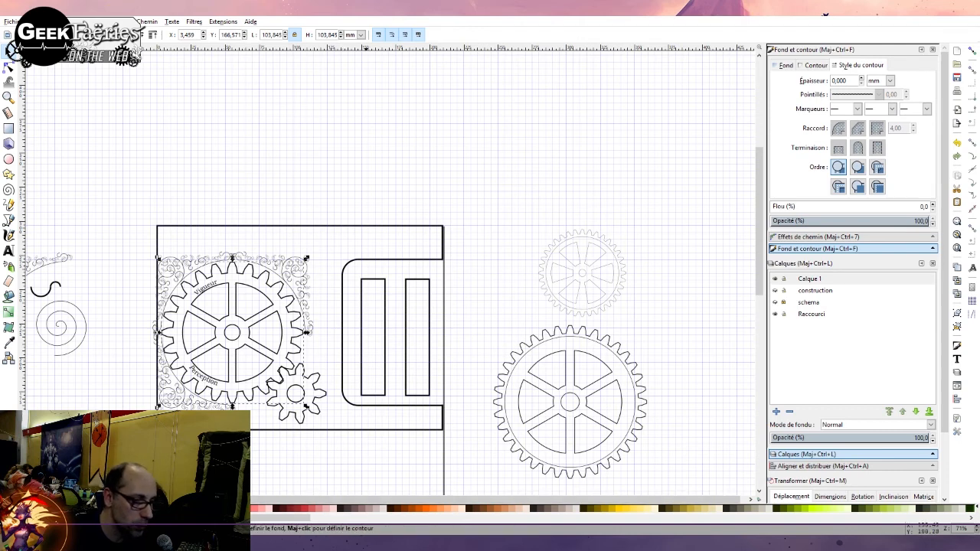
Fill the left narrow rectangle inside the rounded notch with flat pale beige f4e3d7 and show its fill settings
{"action": "left_click", "coordinate": [386, 377]}
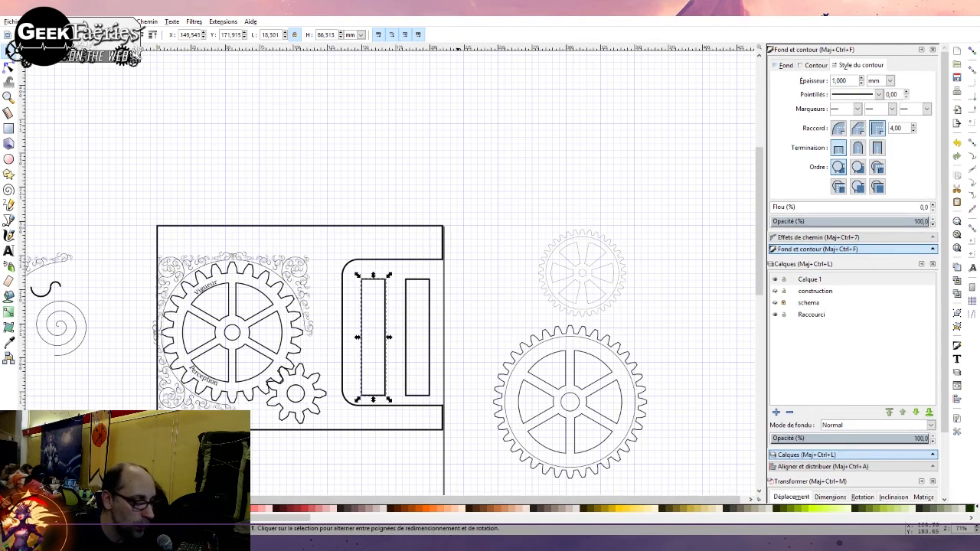
{"action": "left_click", "coordinate": [510, 509]}
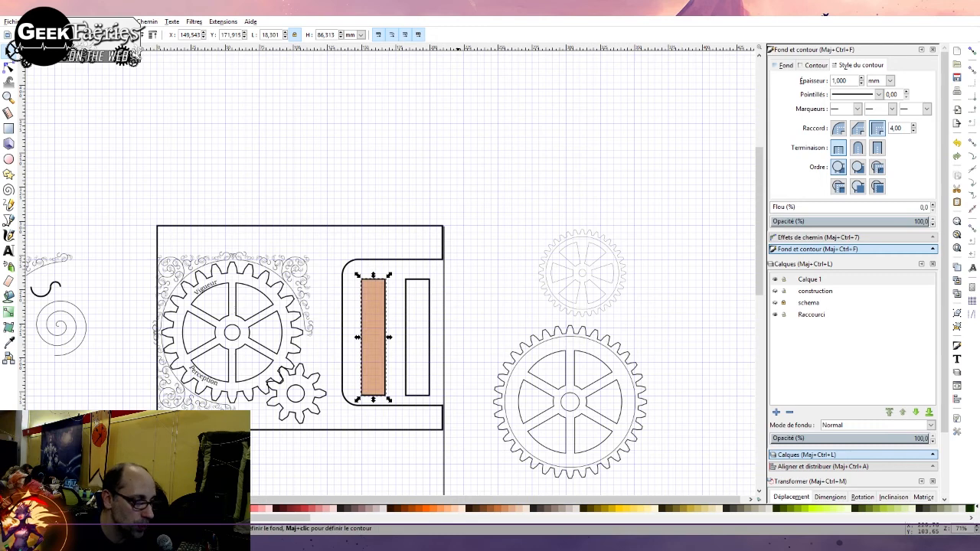
{"action": "left_click", "coordinate": [525, 509]}
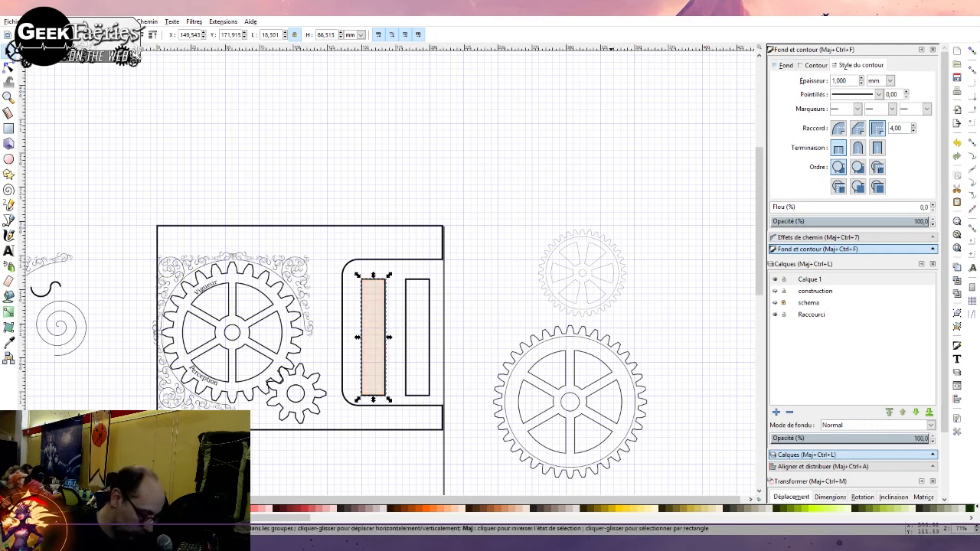
{"action": "key", "text": "ctrl+shift+m"}
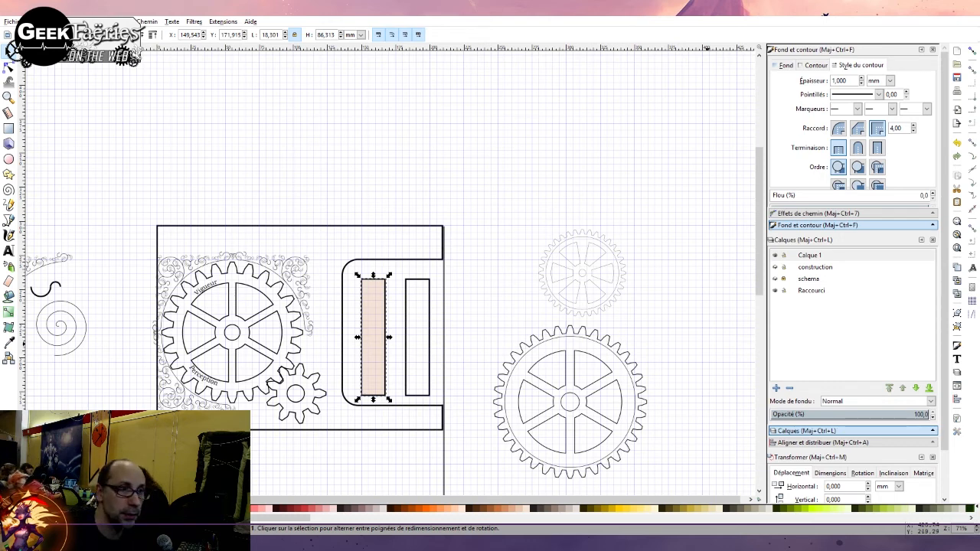
{"action": "left_click", "coordinate": [785, 66]}
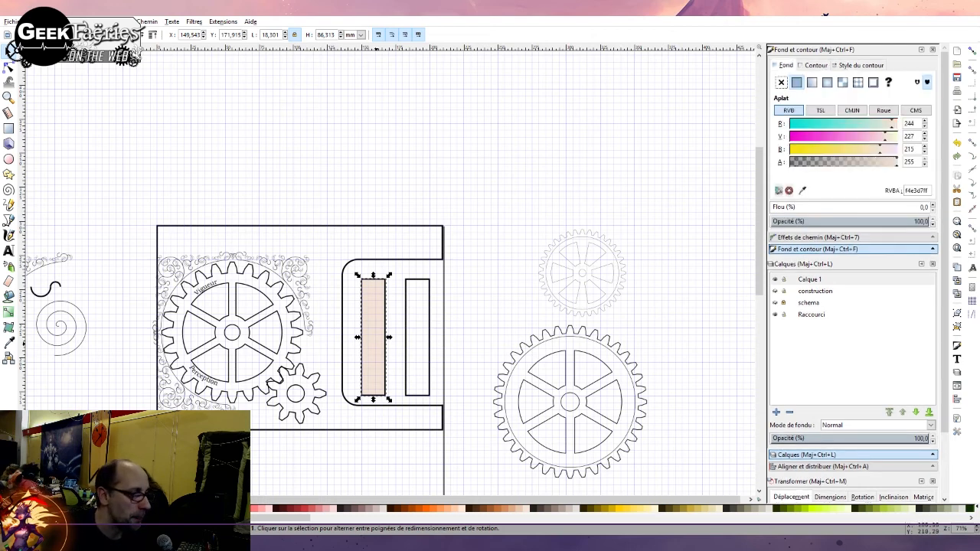
Give the left narrow rectangle a horizontal linear gradient whose start stop is gold aa8800 and end stop a darker brown-gold
{"action": "key", "text": "g"}
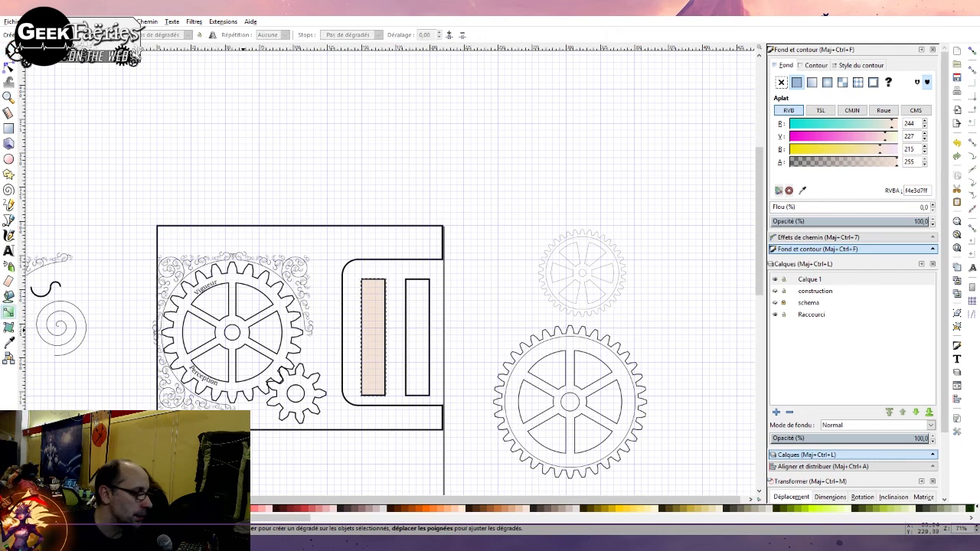
{"action": "scroll", "coordinate": [409, 318], "scroll_direction": "up", "scroll_amount": 4}
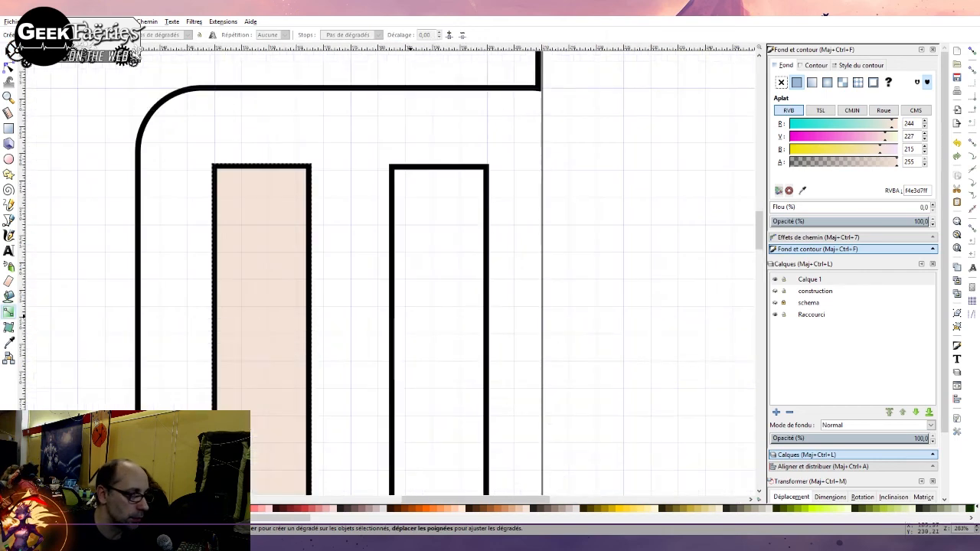
{"action": "left_click_drag", "start_coordinate": [394, 335], "coordinate": [485, 335]}
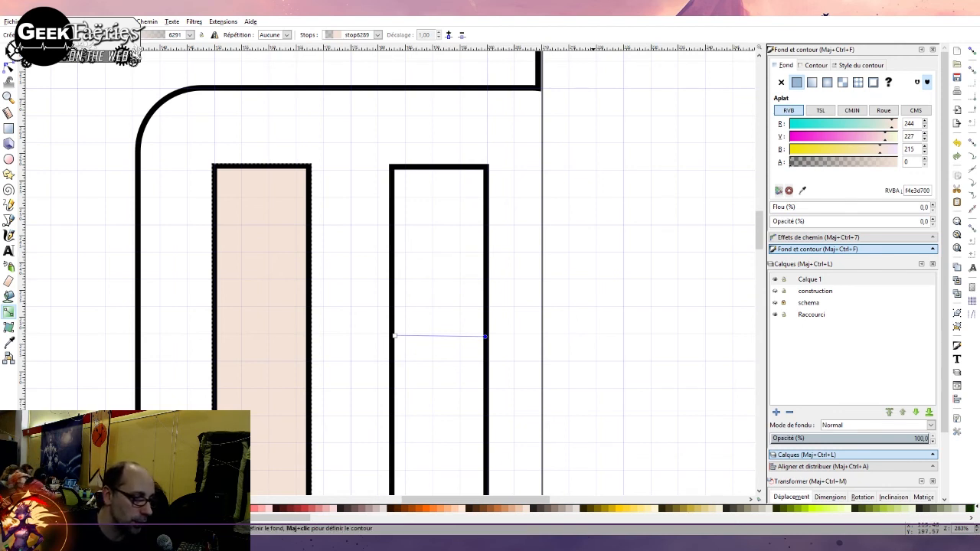
{"action": "left_click", "coordinate": [556, 508]}
{"action": "left_click", "coordinate": [395, 336]}
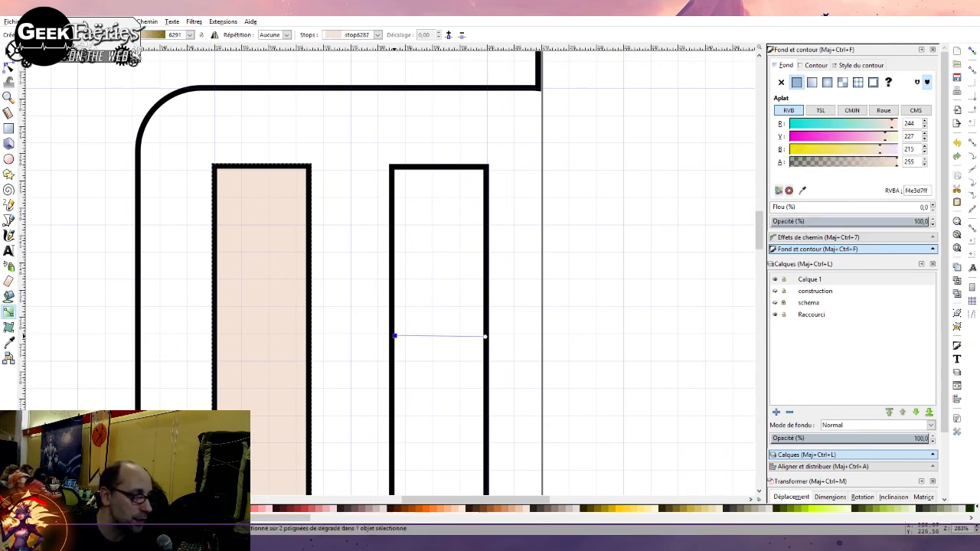
{"action": "left_click", "coordinate": [602, 508]}
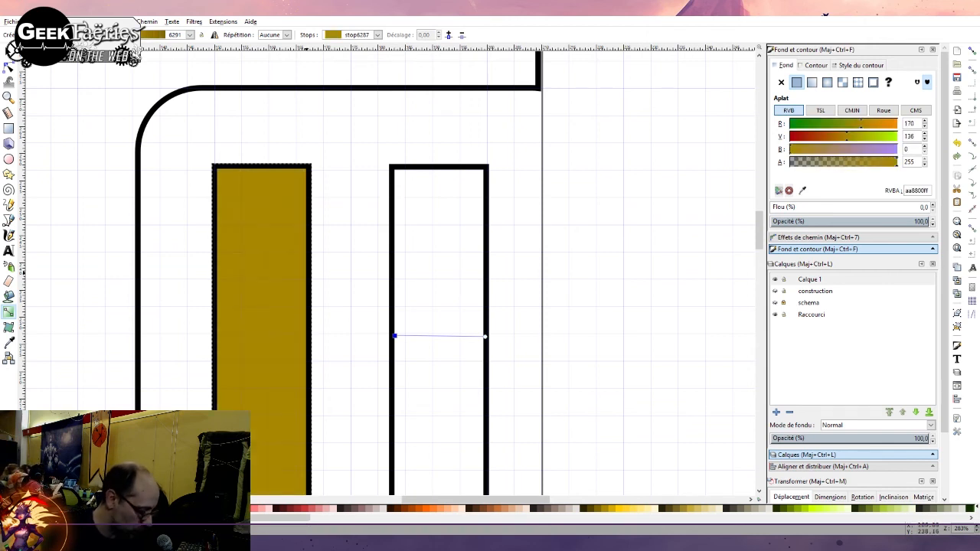
{"action": "key", "text": "Escape"}
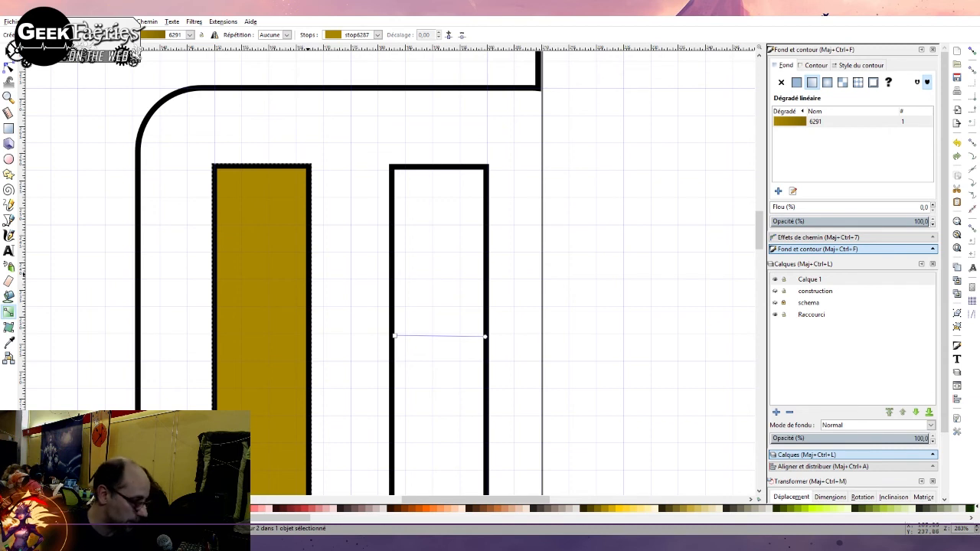
Give the right narrow rectangle a horizontal linear gradient across its width, from gold to lime green aad400
{"action": "key", "text": "F1"}
{"action": "left_click", "coordinate": [395, 276]}
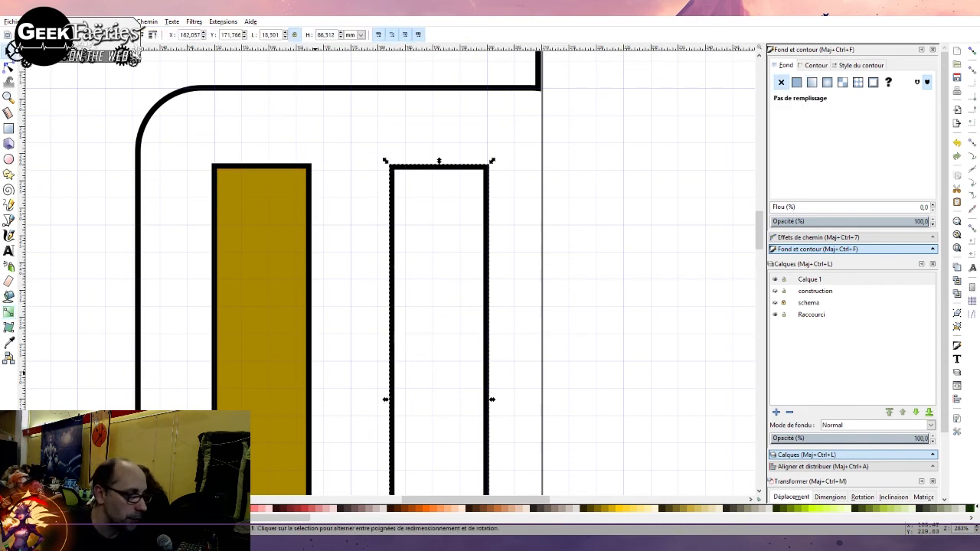
{"action": "left_click", "coordinate": [8, 312]}
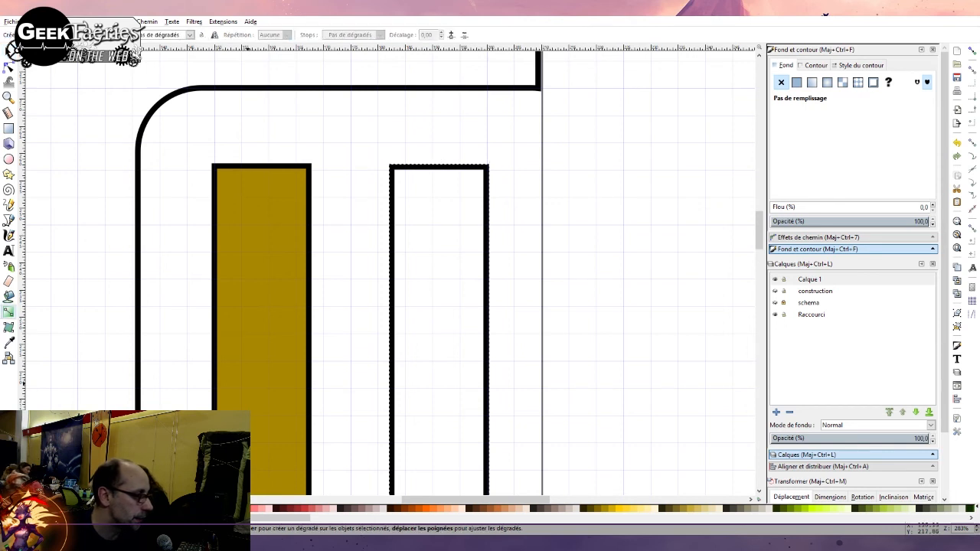
{"action": "left_click_drag", "start_coordinate": [394, 399], "coordinate": [484, 400]}
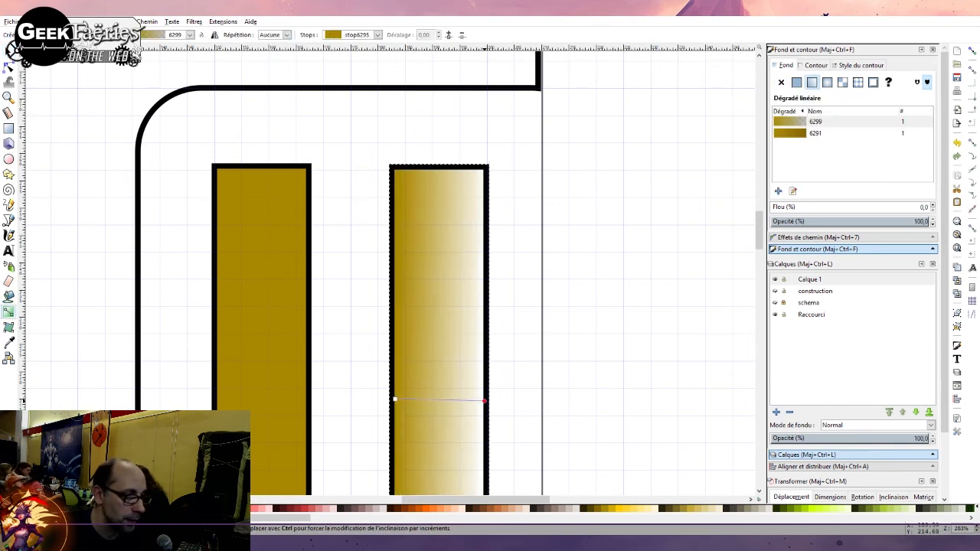
{"action": "left_click", "coordinate": [484, 399]}
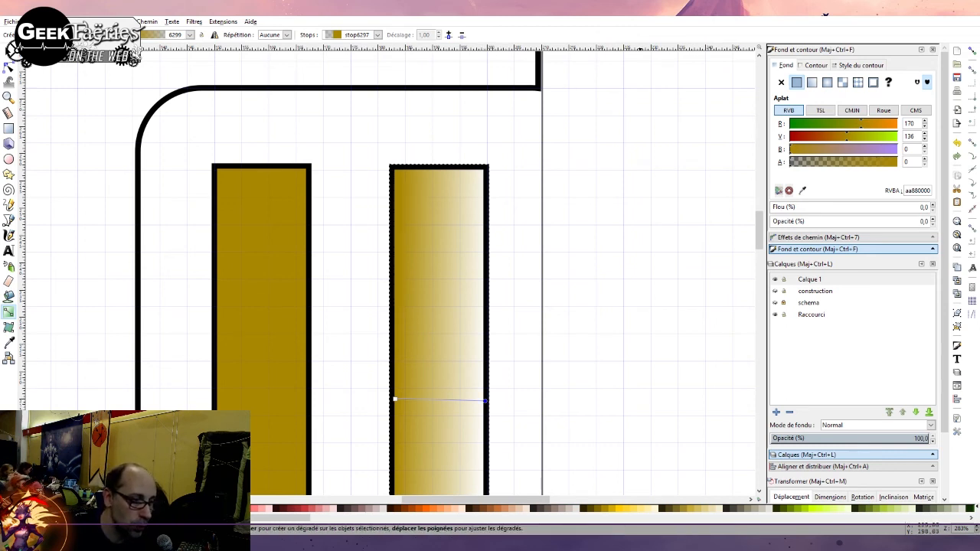
{"action": "left_click", "coordinate": [805, 509]}
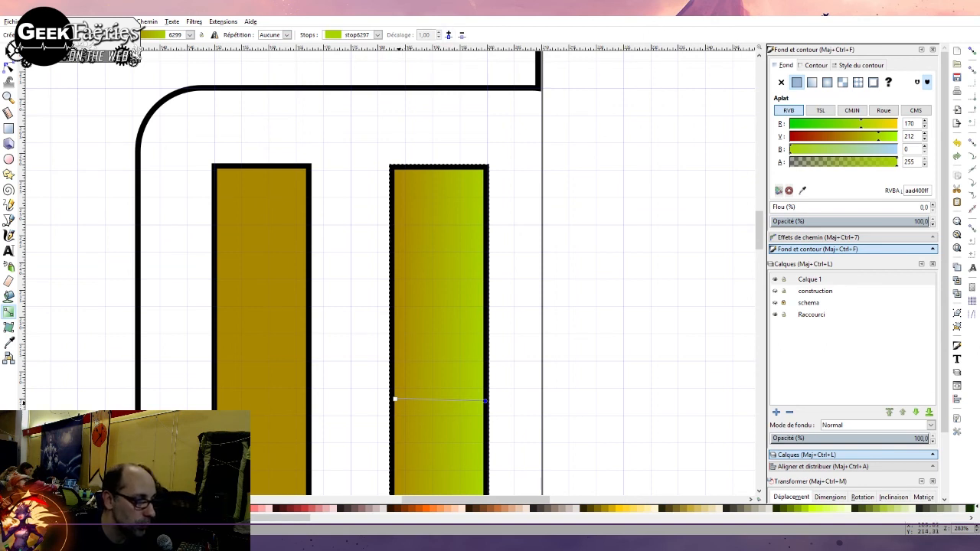
Add three intermediate stops to the right rectangle's gradient and colour the stop at offset 0.75 bright lime
{"action": "left_click", "coordinate": [395, 399]}
{"action": "left_click", "coordinate": [449, 34]}
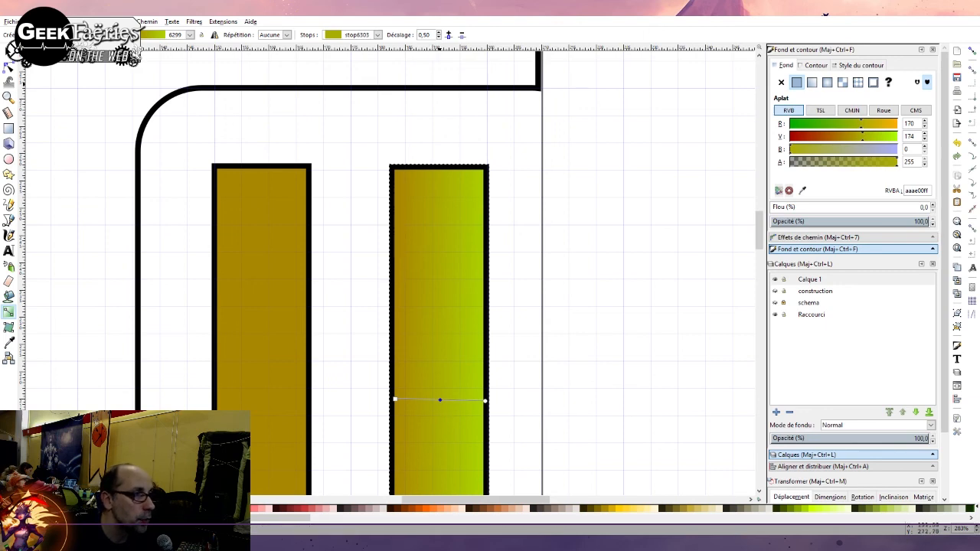
{"action": "left_click", "coordinate": [448, 34]}
{"action": "left_click", "coordinate": [449, 35]}
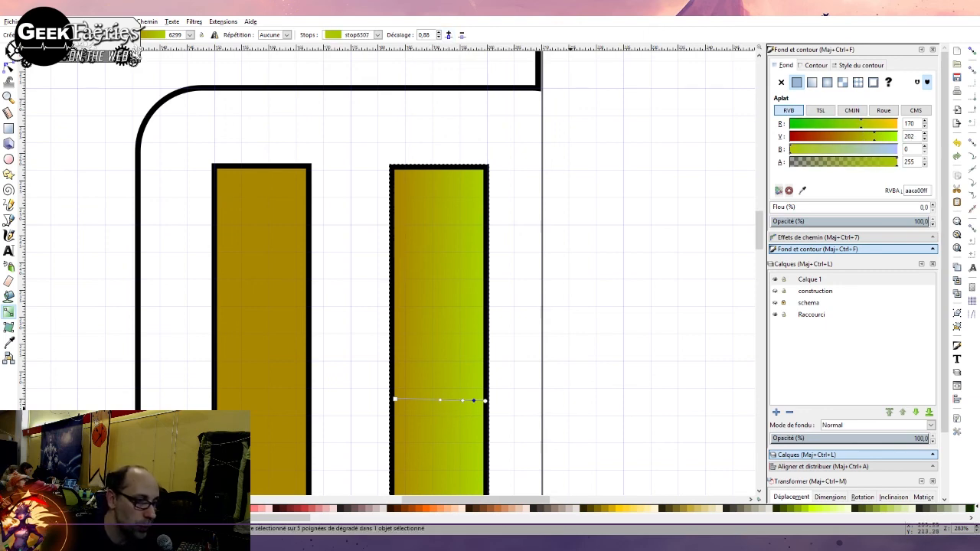
{"action": "left_click", "coordinate": [462, 400]}
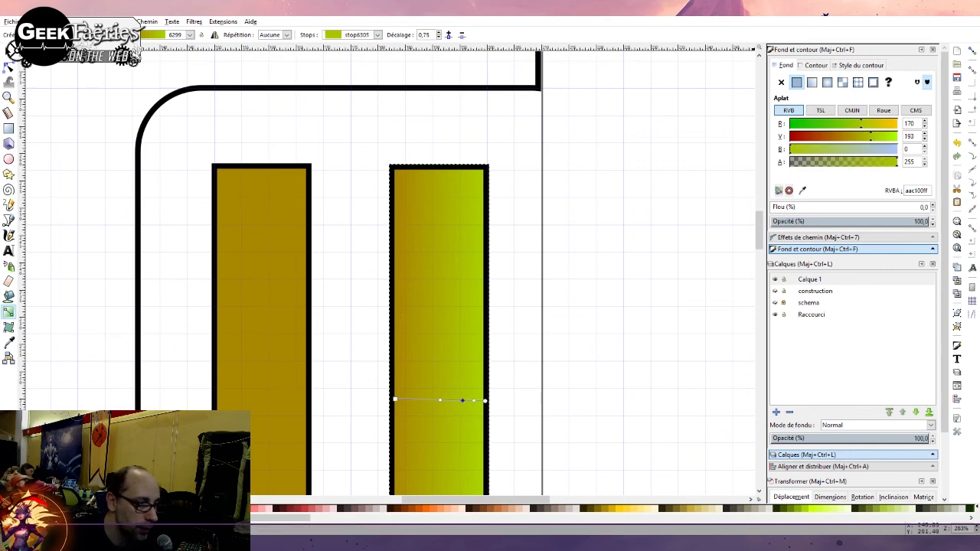
{"action": "left_click", "coordinate": [814, 509]}
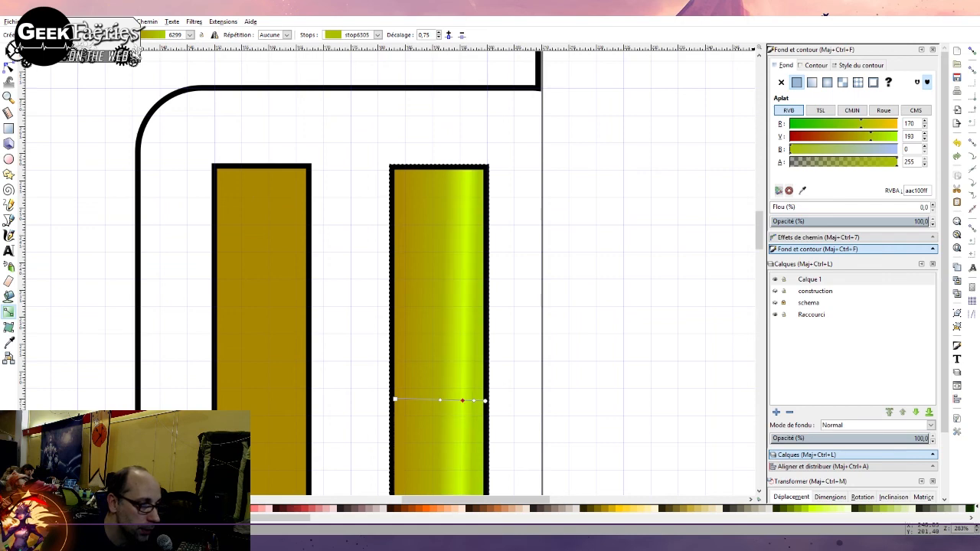
{"action": "left_click", "coordinate": [680, 479]}
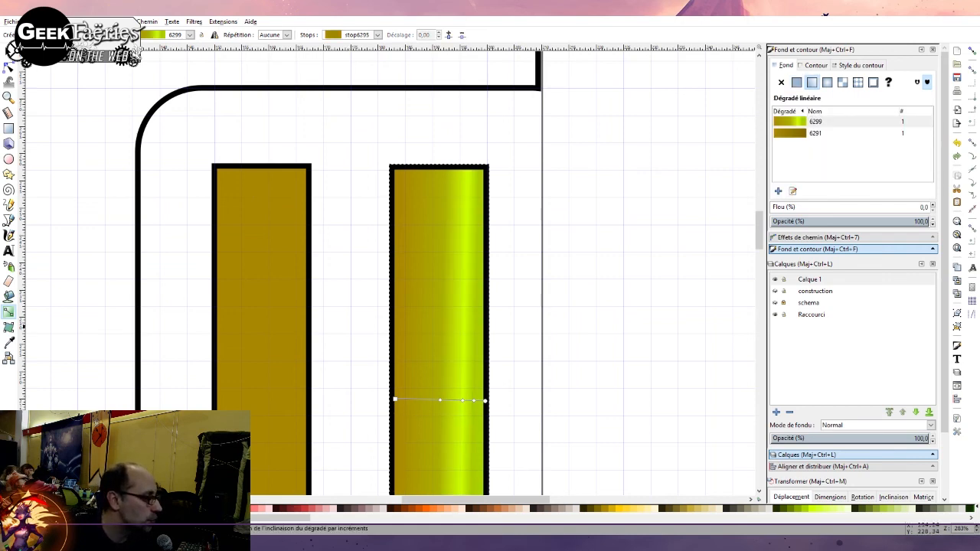
{"action": "scroll", "coordinate": [126, 327], "scroll_direction": "down", "scroll_amount": 2, "text": "ctrl"}
{"action": "scroll", "coordinate": [129, 327], "scroll_direction": "down", "scroll_amount": 1, "text": "ctrl"}
{"action": "scroll", "coordinate": [134, 325], "scroll_direction": "up", "scroll_amount": 1, "text": "ctrl"}
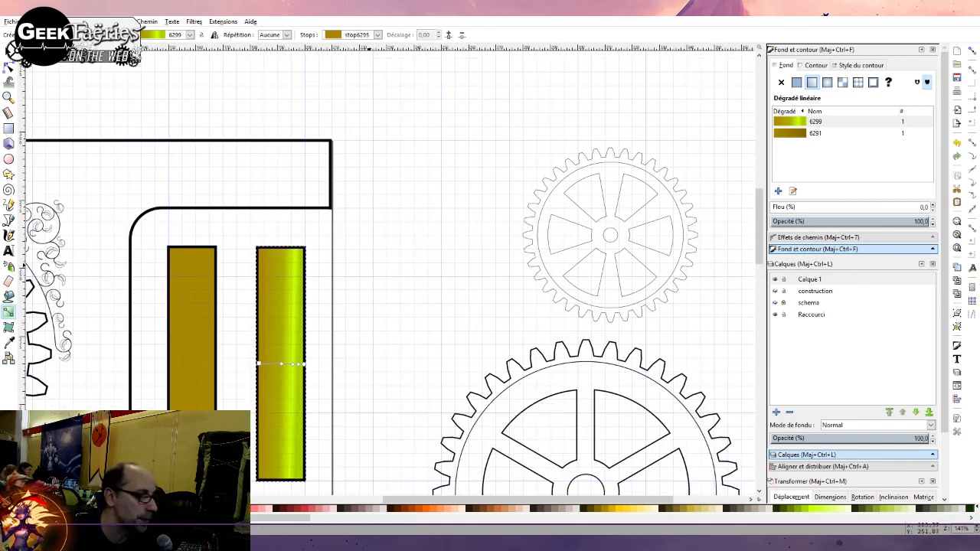
{"action": "key", "text": "minus"}
{"action": "key", "text": "minus"}
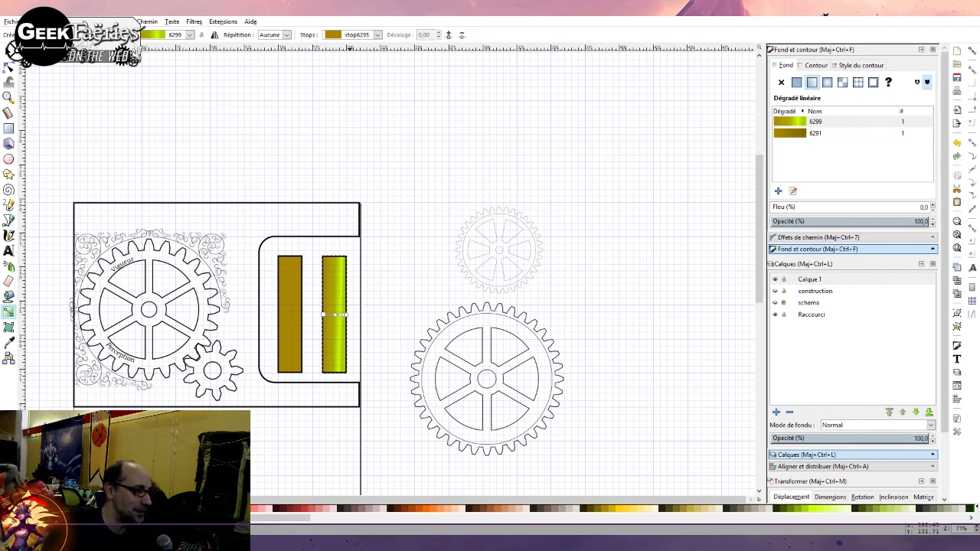
{"action": "key", "text": "Escape"}
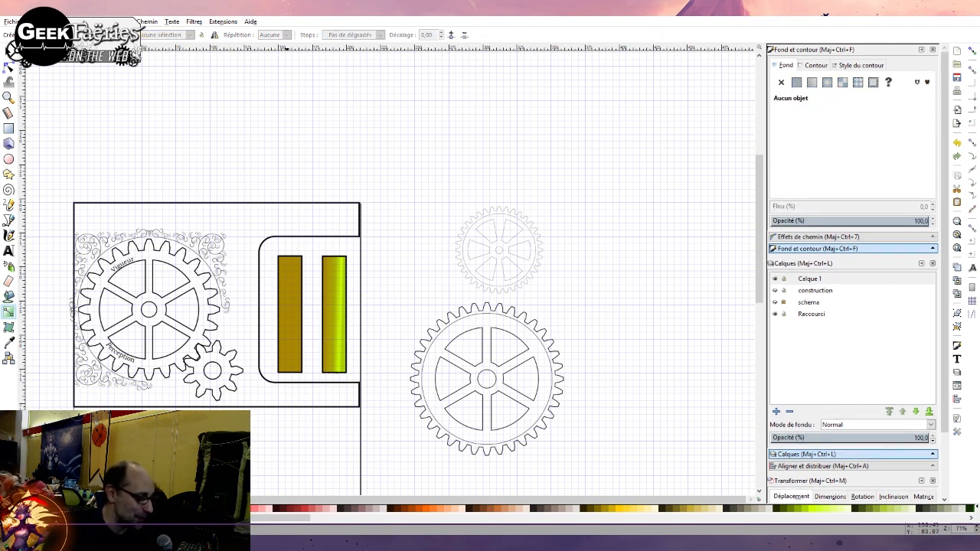